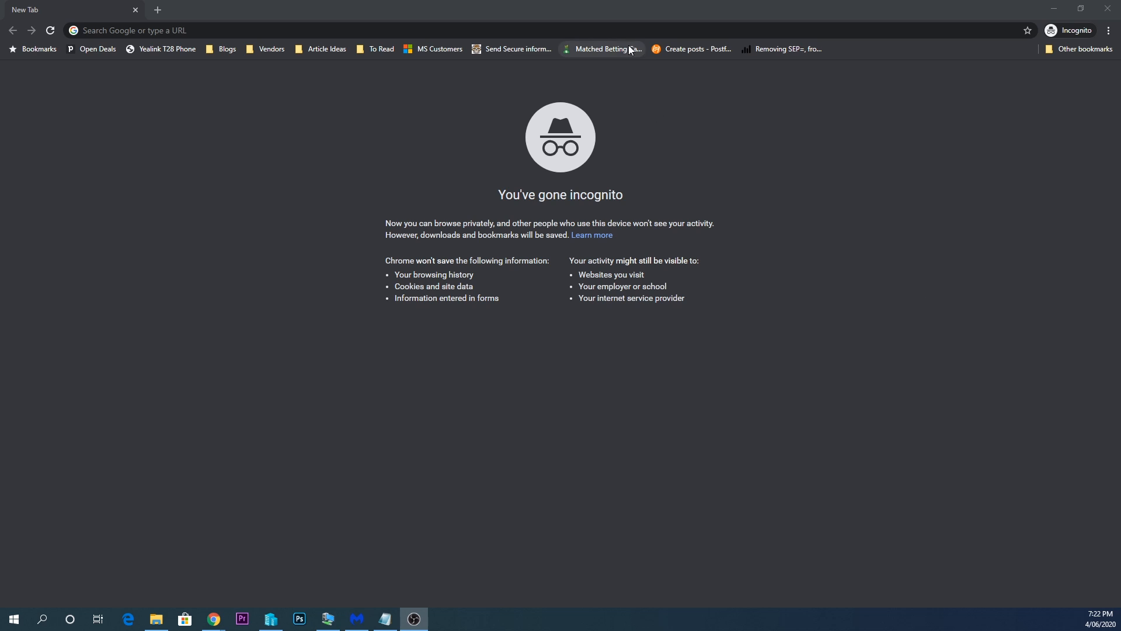
Step: Go to admin.microsoft.com in the incognito tab
left_click(597, 30)
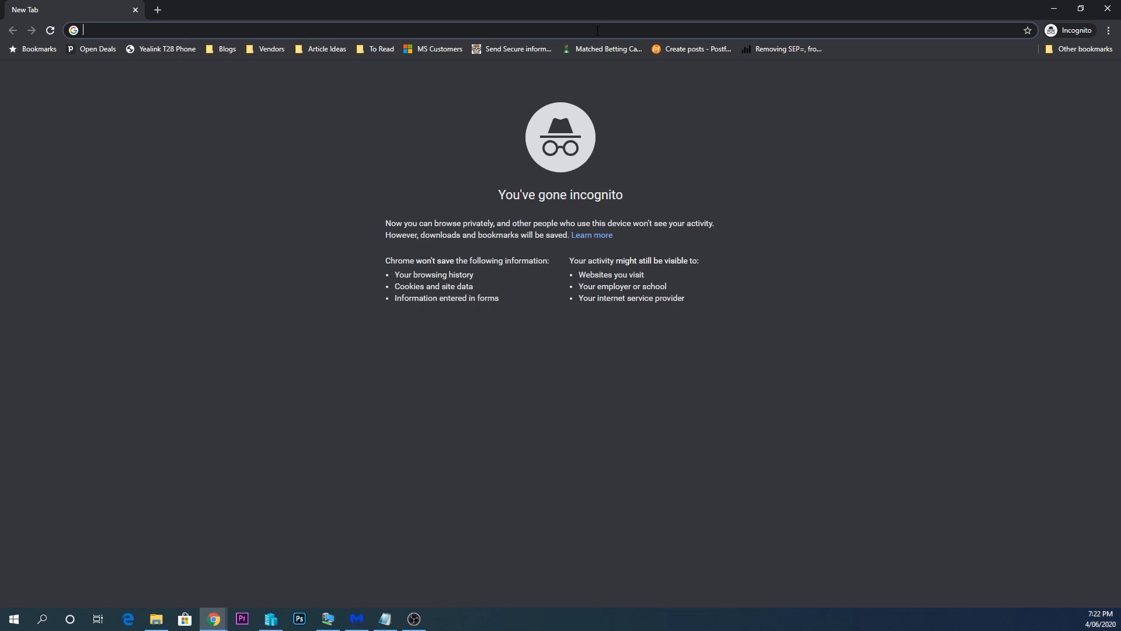
type("admin.")
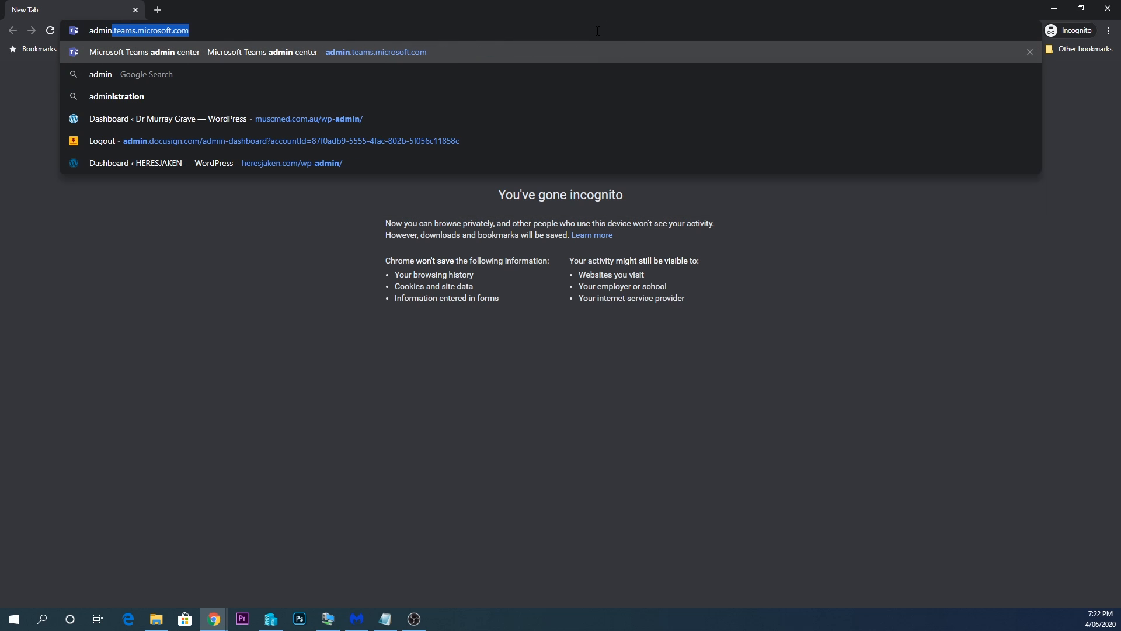
type("microsoft.com")
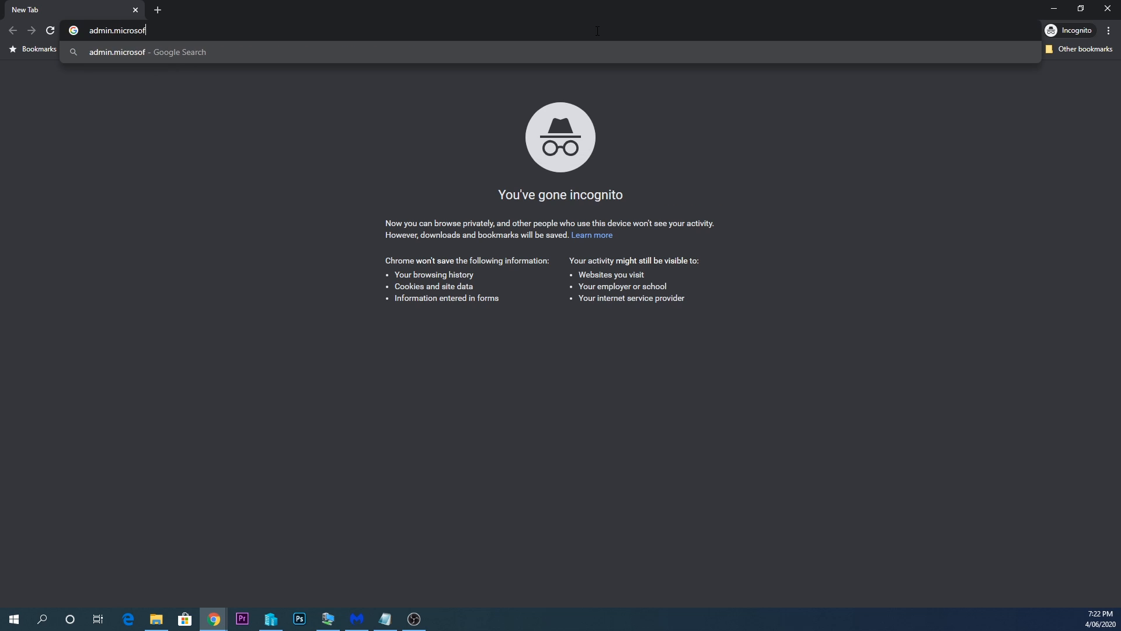
key("Return")
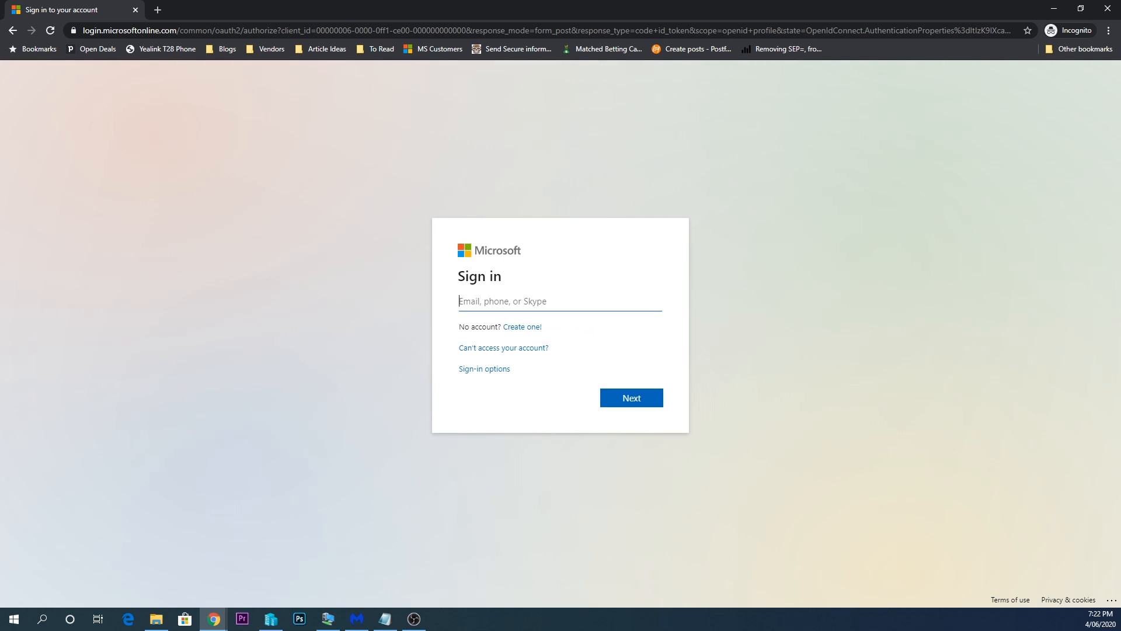
Step: Paste the admin account name from saved notes and continue to the password step
key("alt+Tab")
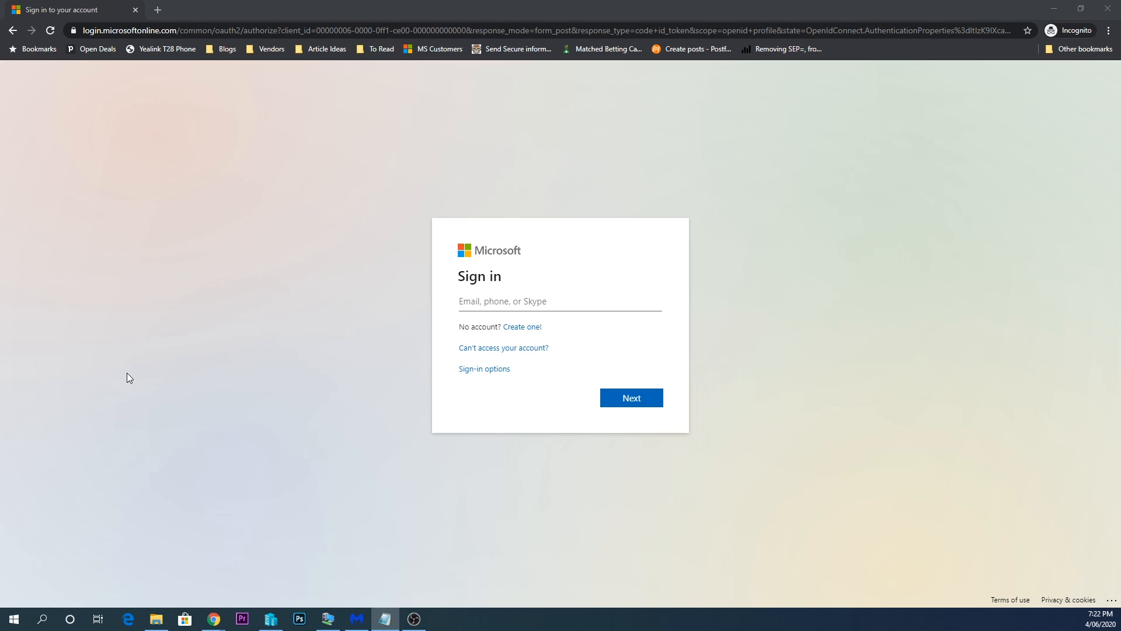
left_click(556, 304)
key("ctrl+v")
left_click(636, 405)
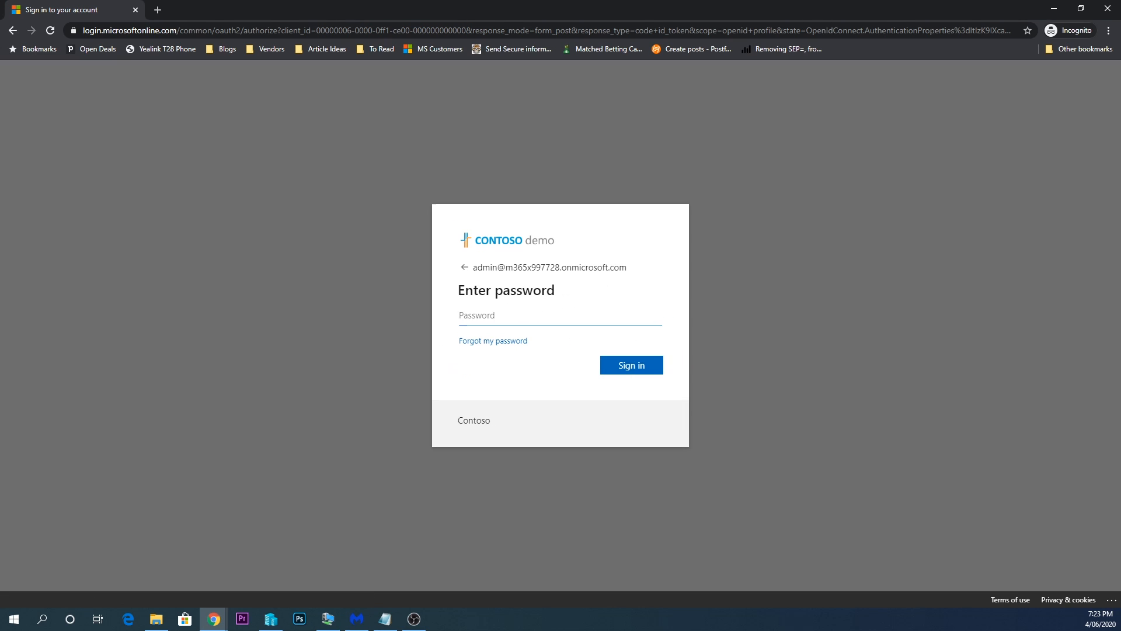
Step: Paste the account password from saved notes and sign in
key("alt+Tab")
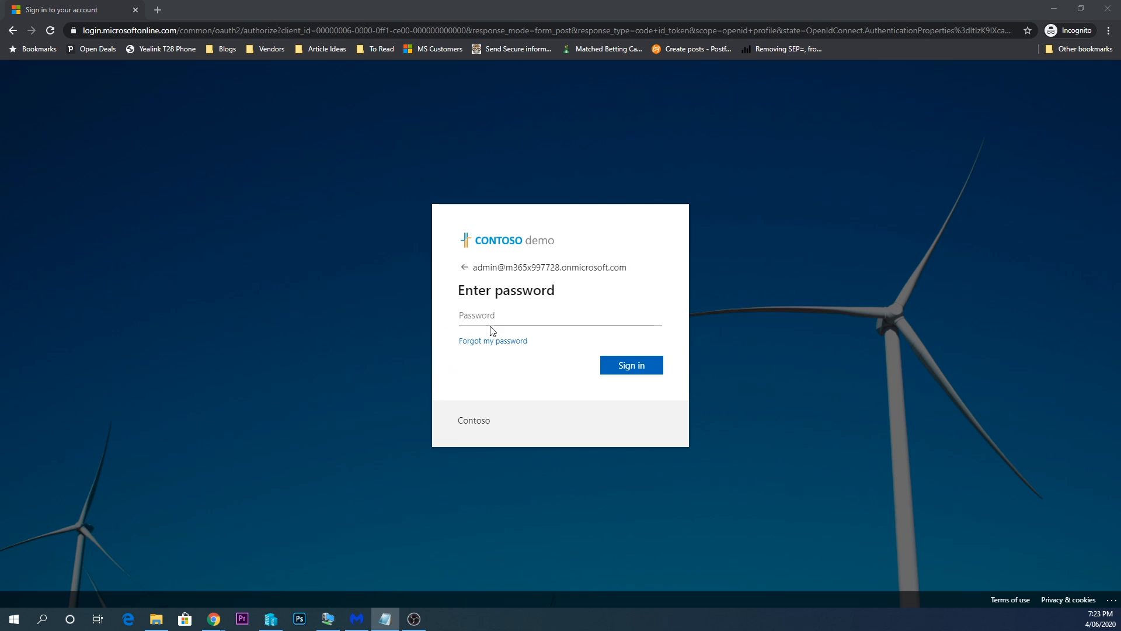
left_click(494, 324)
key("ctrl+v")
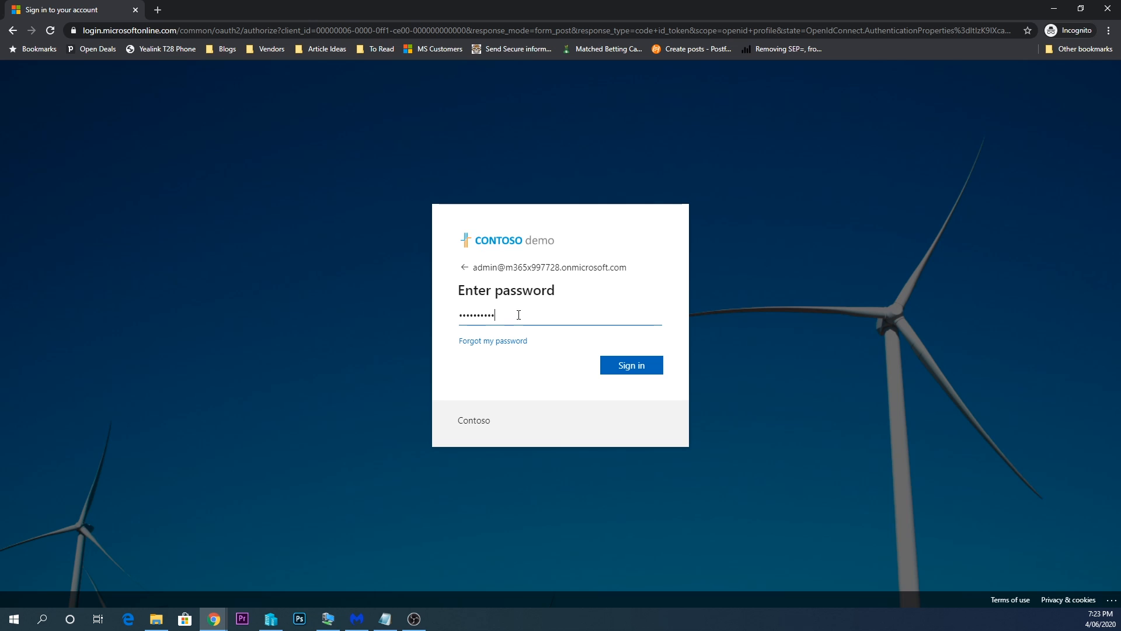
left_click(639, 365)
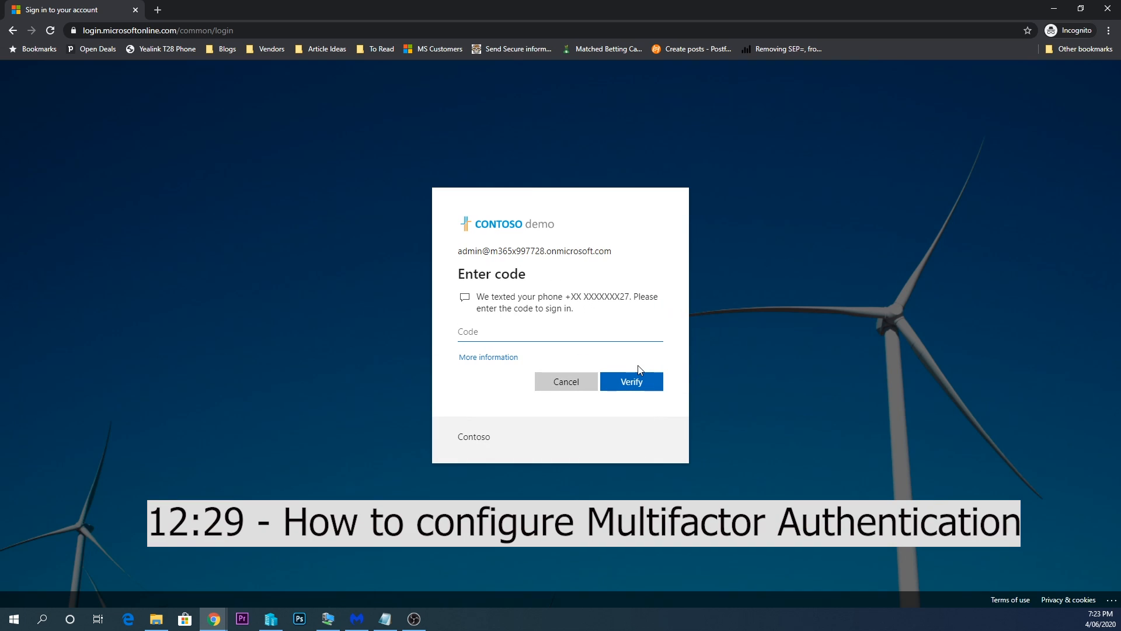
Step: Enter the texted verification code and choose to stay signed in
key("Return")
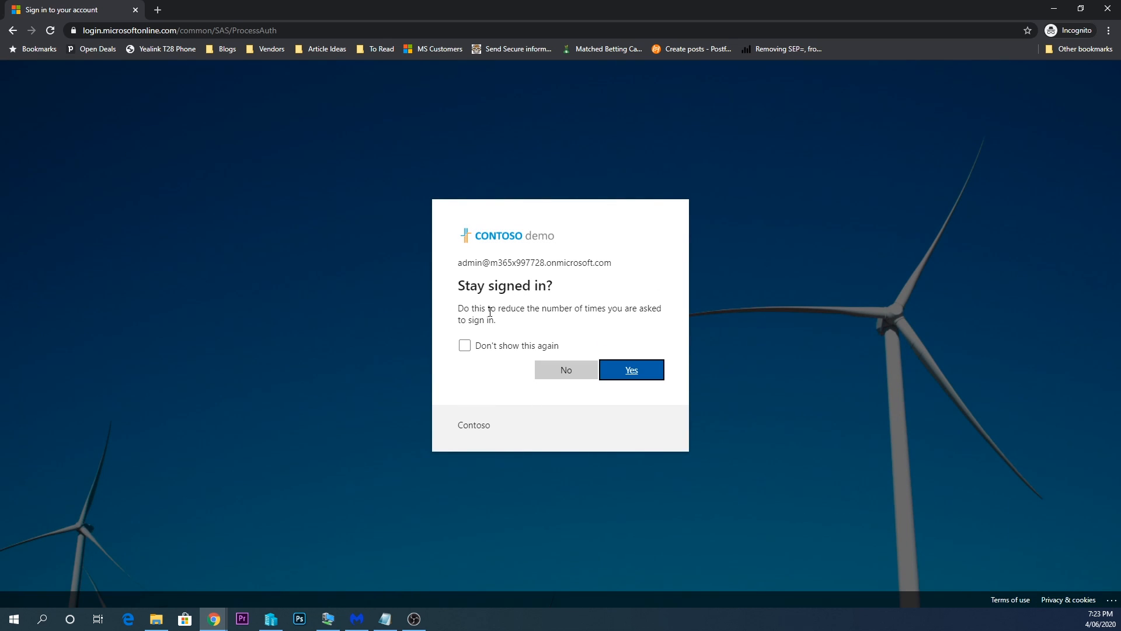
left_click_drag(469, 310, 576, 311)
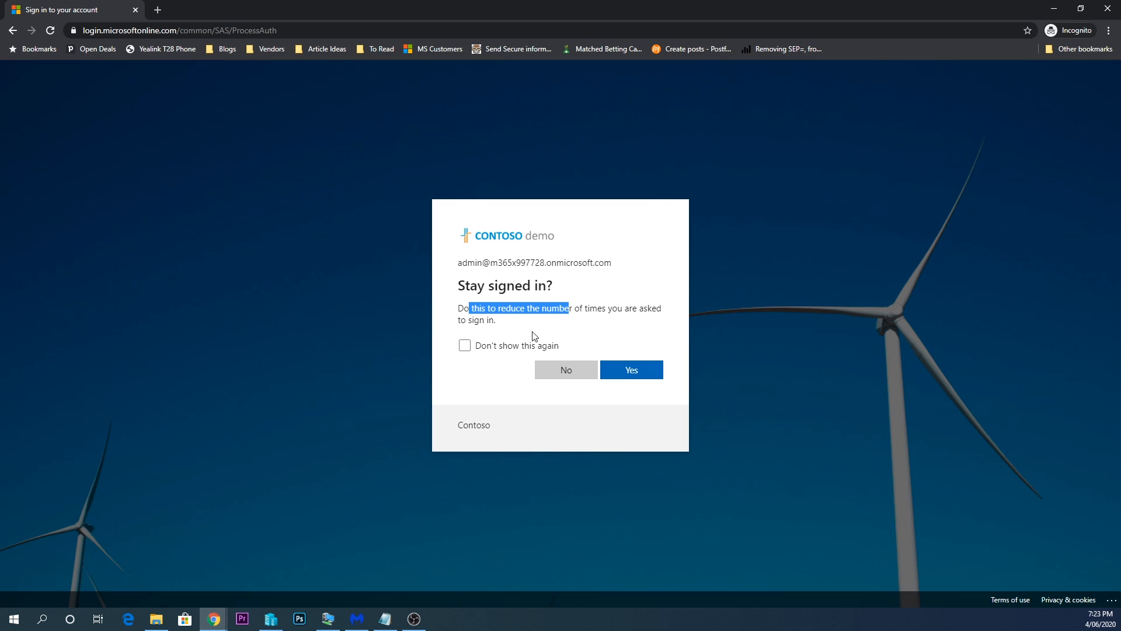
left_click(618, 374)
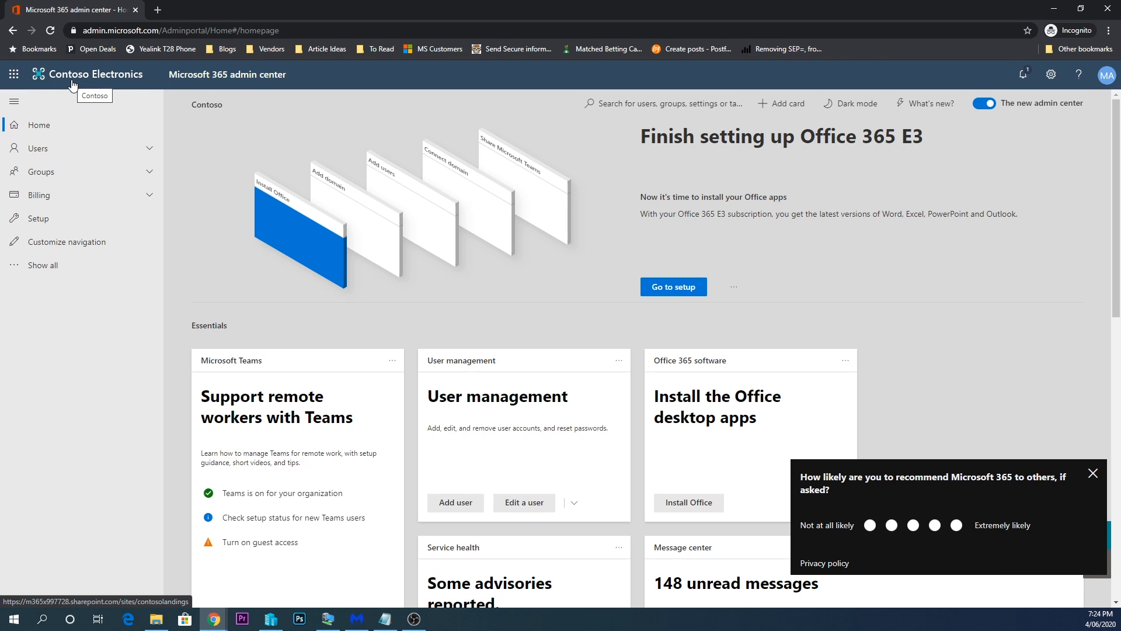
Step: Dismiss the recommendation survey on the admin home page
left_click_drag(169, 74, 286, 75)
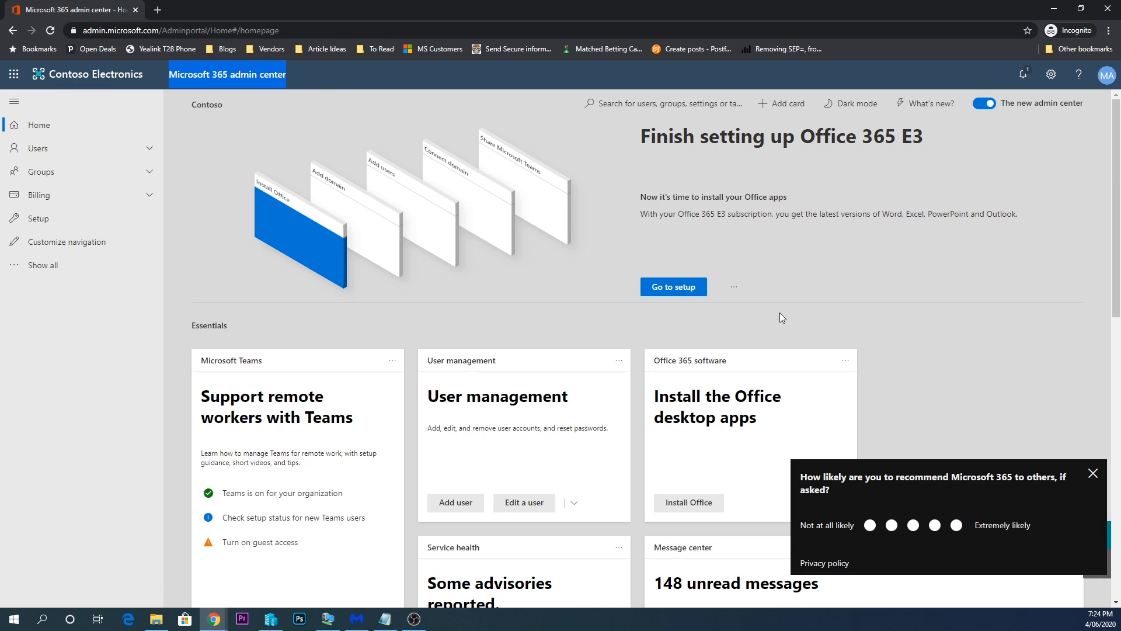
left_click(1092, 474)
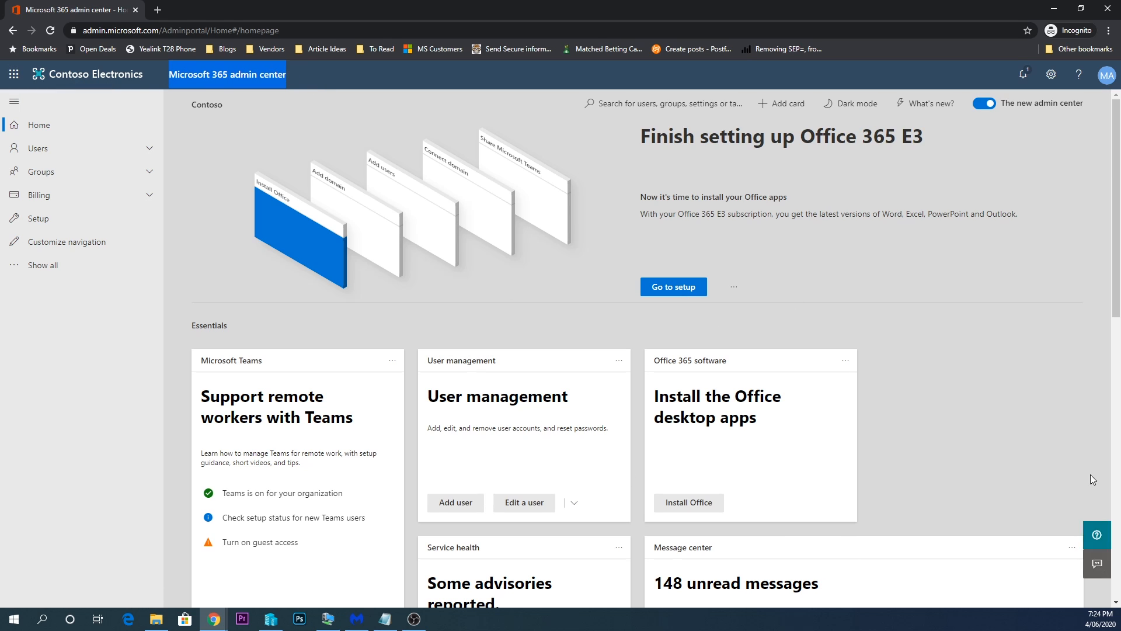
scroll(514, 389, "down", 5)
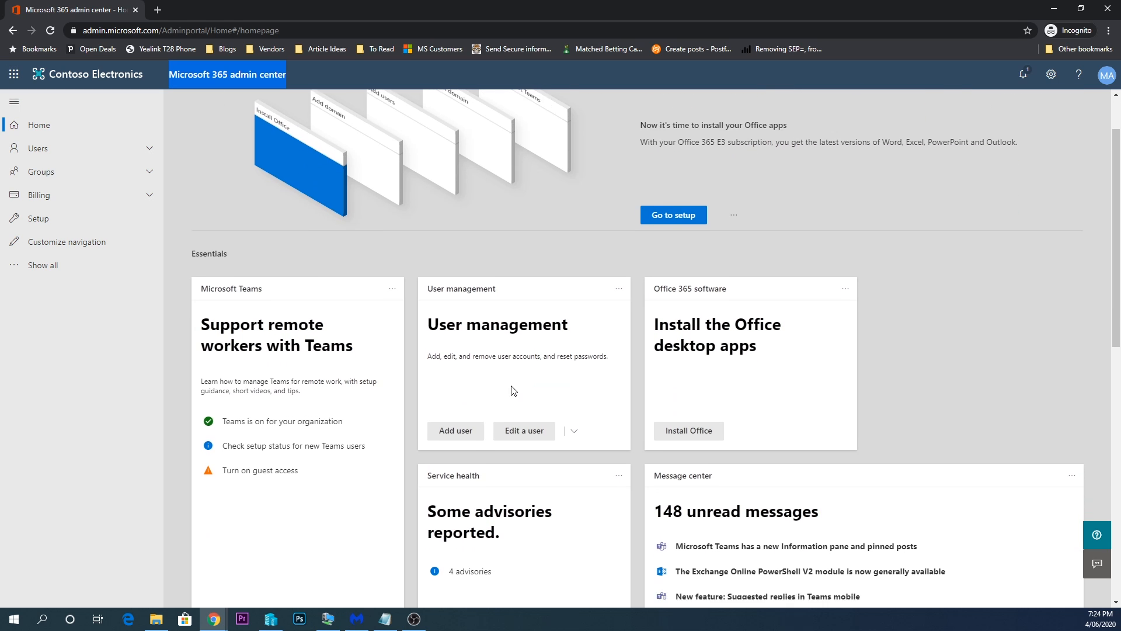
scroll(514, 389, "up", 3)
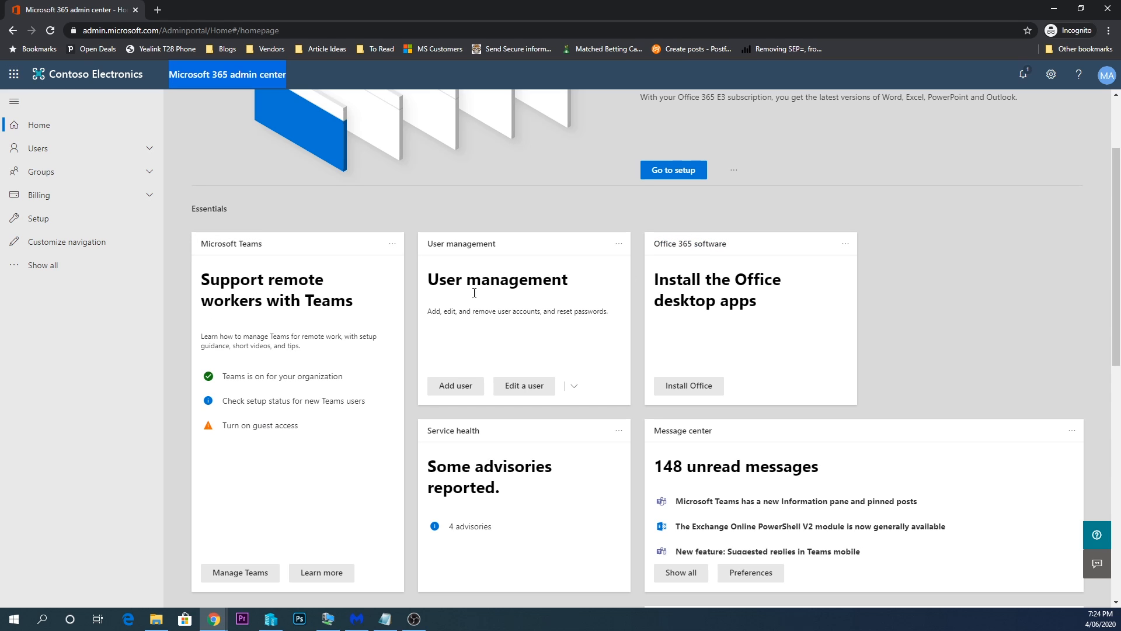
Step: Open the 4 service health advisories from the Service health card
double_click(686, 282)
left_click_drag(686, 282, 739, 298)
scroll(739, 298, "down", 3)
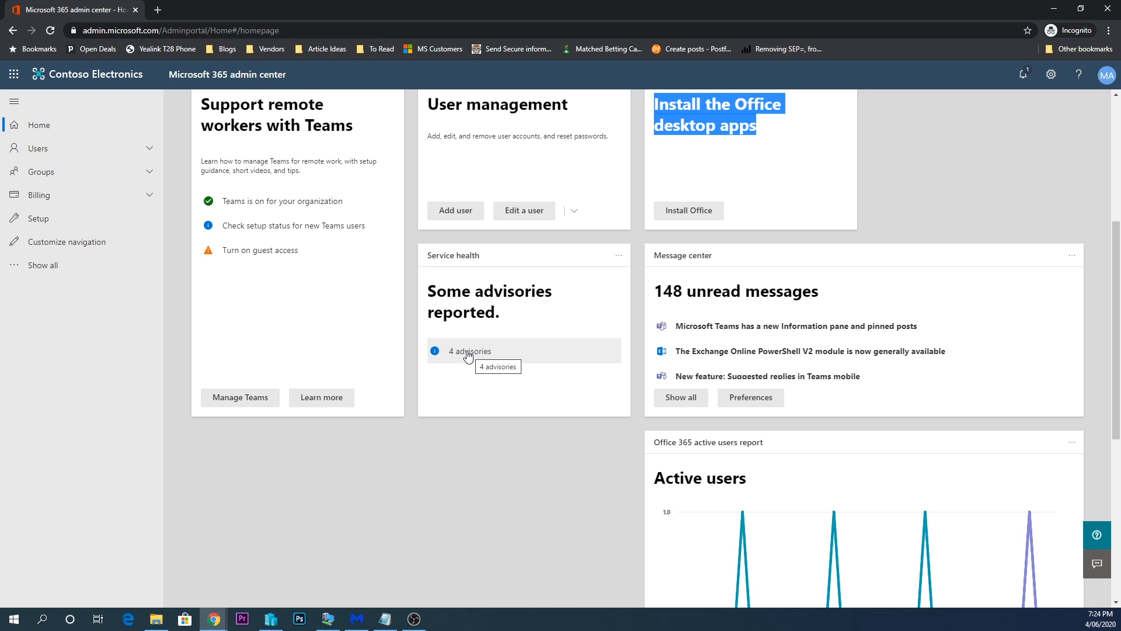
left_click(468, 355)
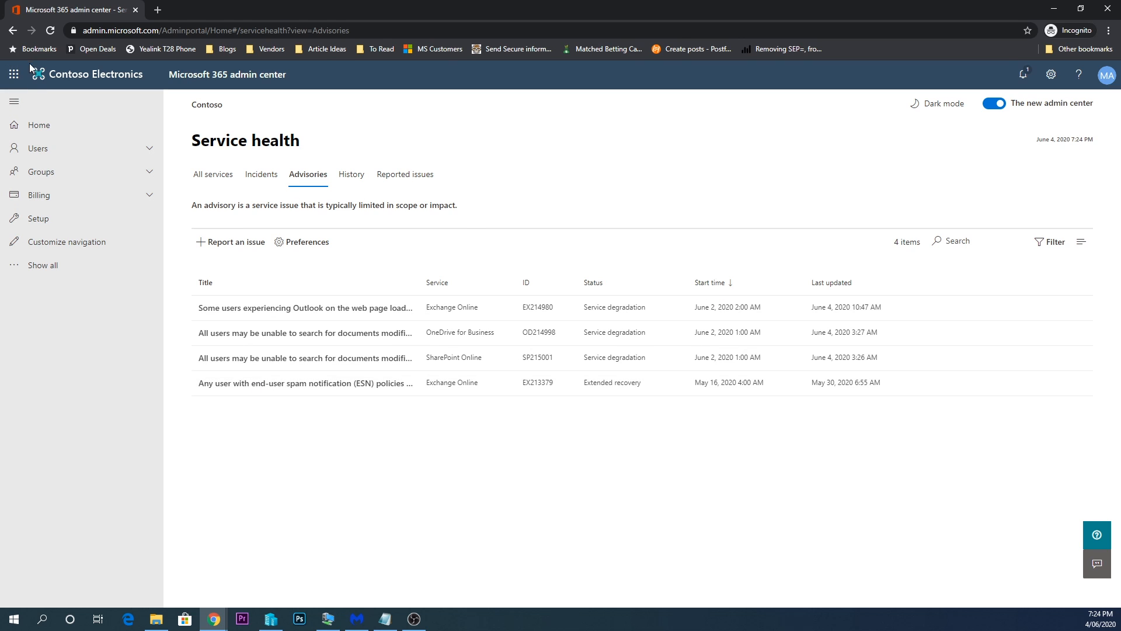
Step: Return to the admin home page and review its Active users, Training & guides and Billing cards
left_click(17, 32)
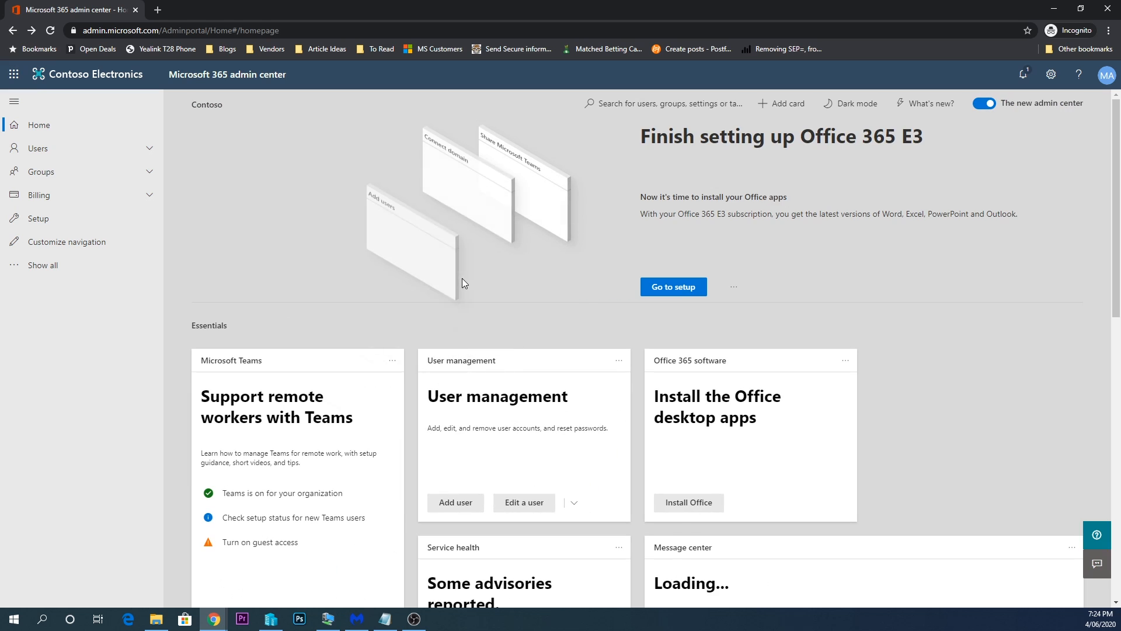
scroll(723, 370, "down", 5)
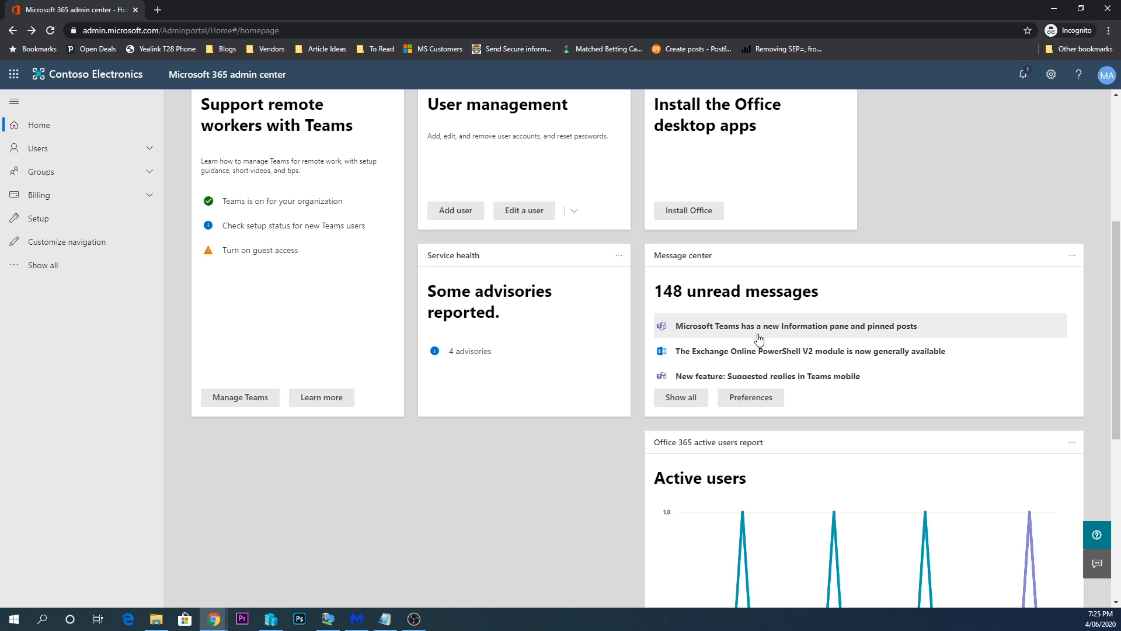
scroll(760, 339, "down", 3)
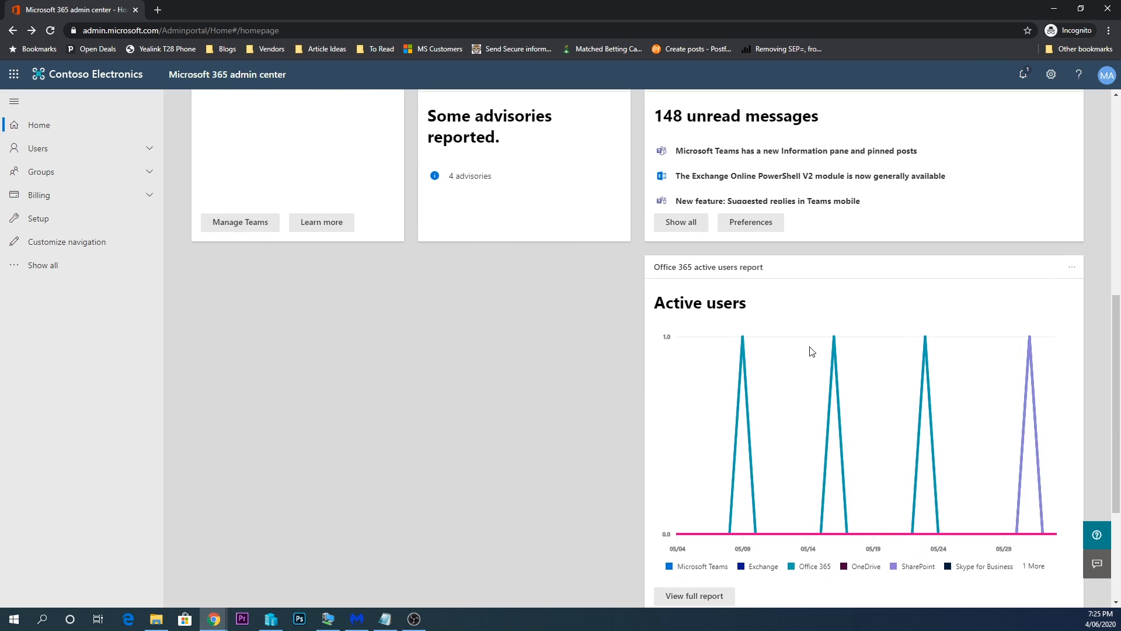
scroll(812, 351, "down", 2)
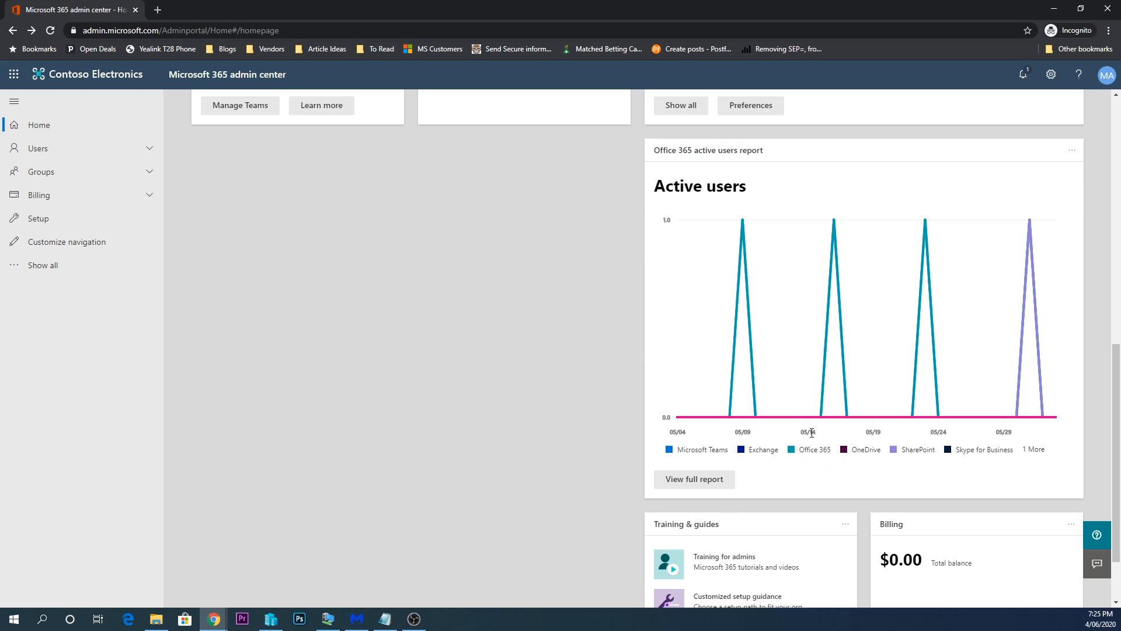
scroll(783, 426, "down", 2)
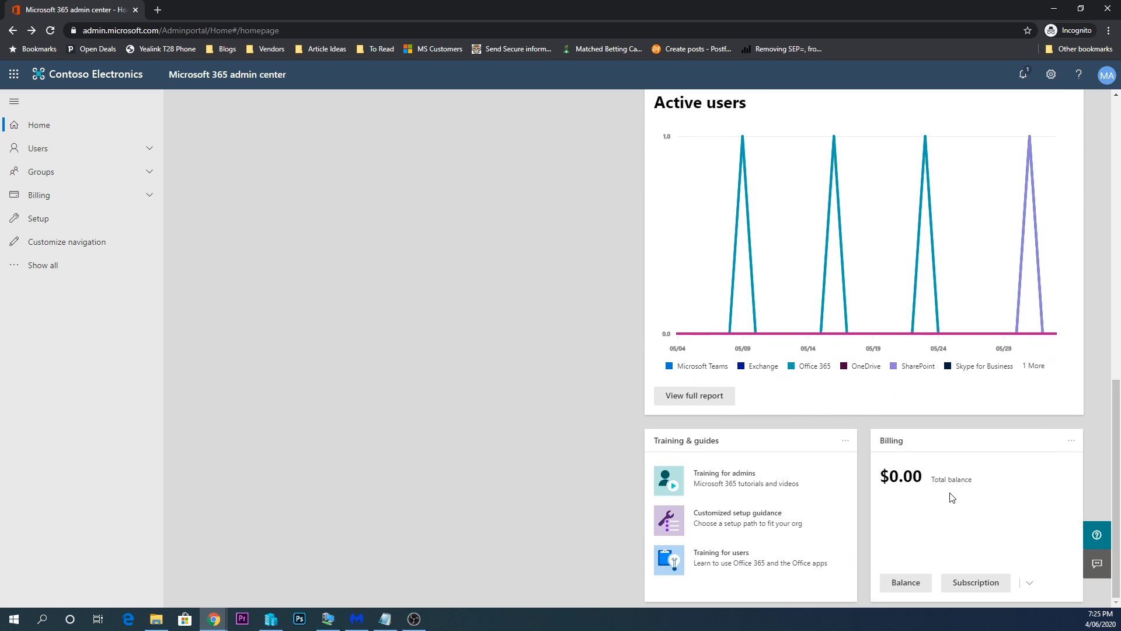
scroll(882, 475, "up", 10)
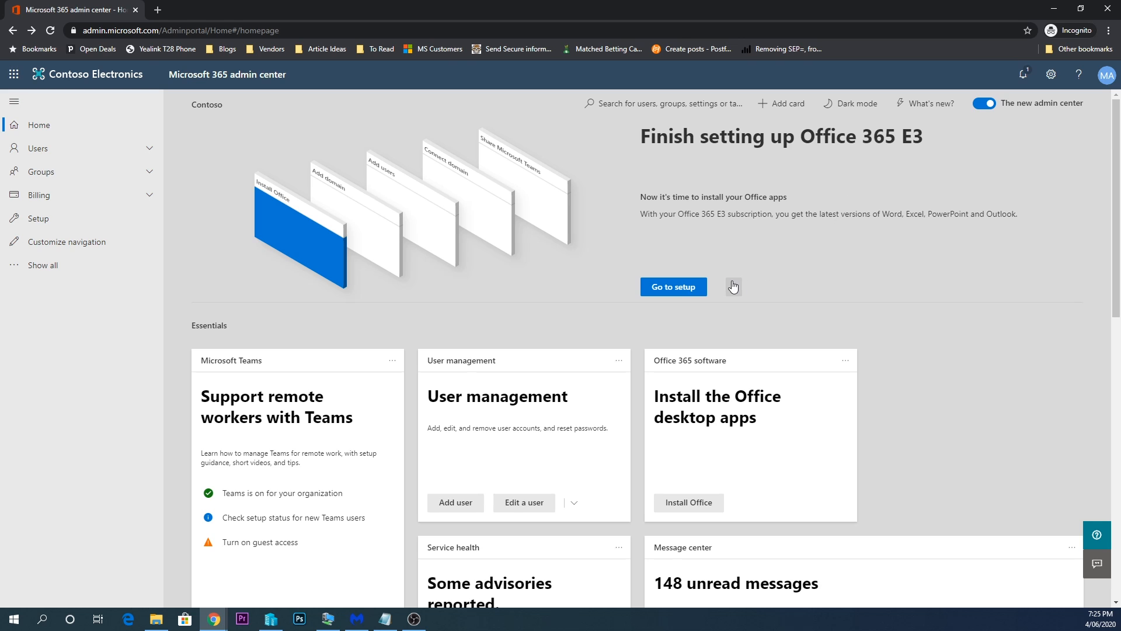
Step: Add the Role-based access, Domains and Data loss prevention cards to the home page
left_click(845, 360)
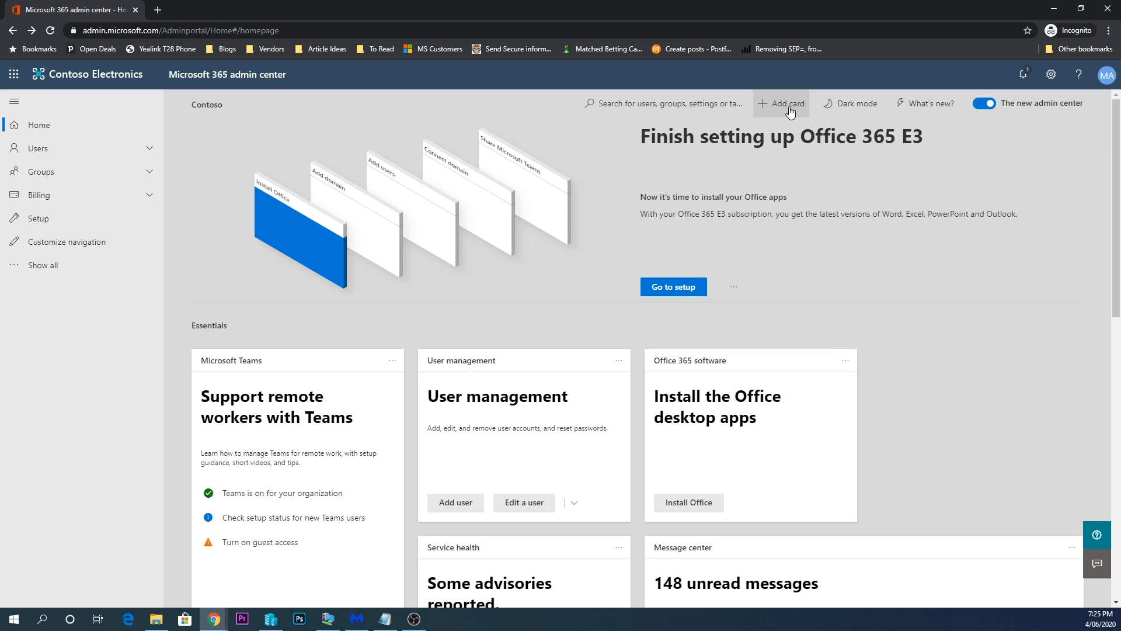
left_click(765, 104)
scroll(920, 341, "down", 2)
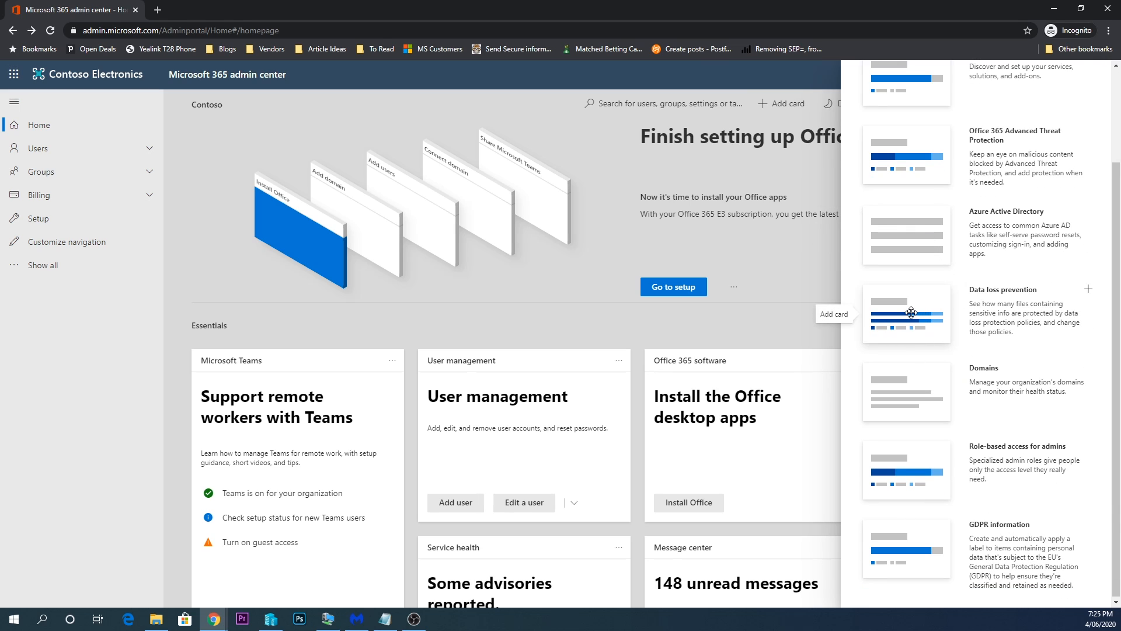
mouse_move(927, 382)
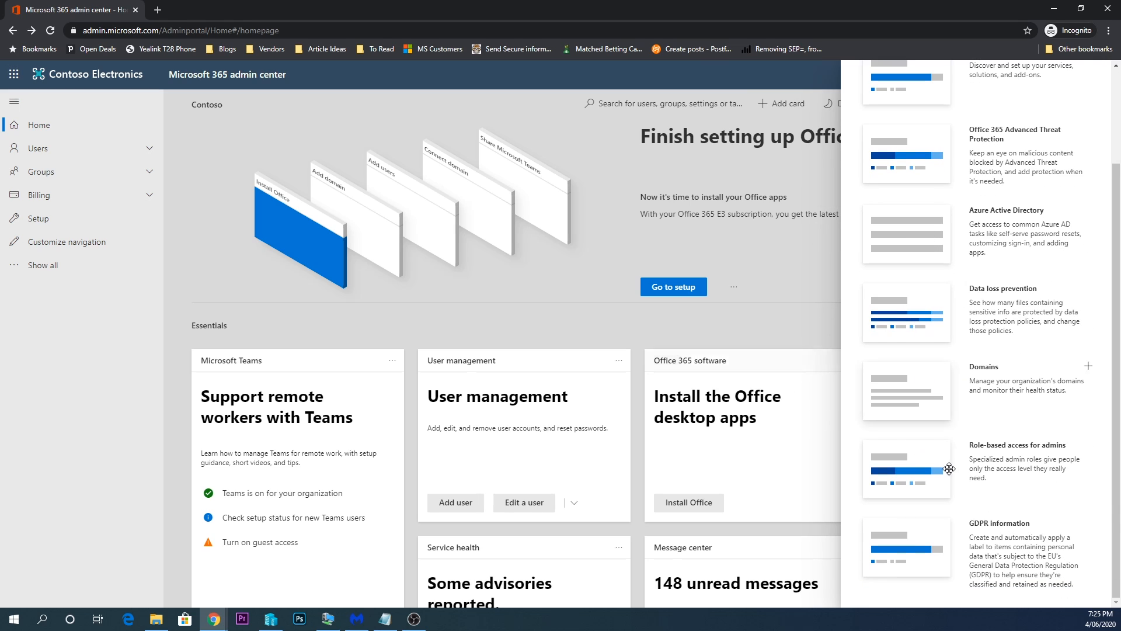
mouse_move(894, 459)
left_mouse_down()
mouse_move(904, 452)
mouse_move(862, 438)
mouse_move(843, 485)
mouse_move(896, 466)
left_mouse_up()
left_click_drag(933, 409, 723, 515)
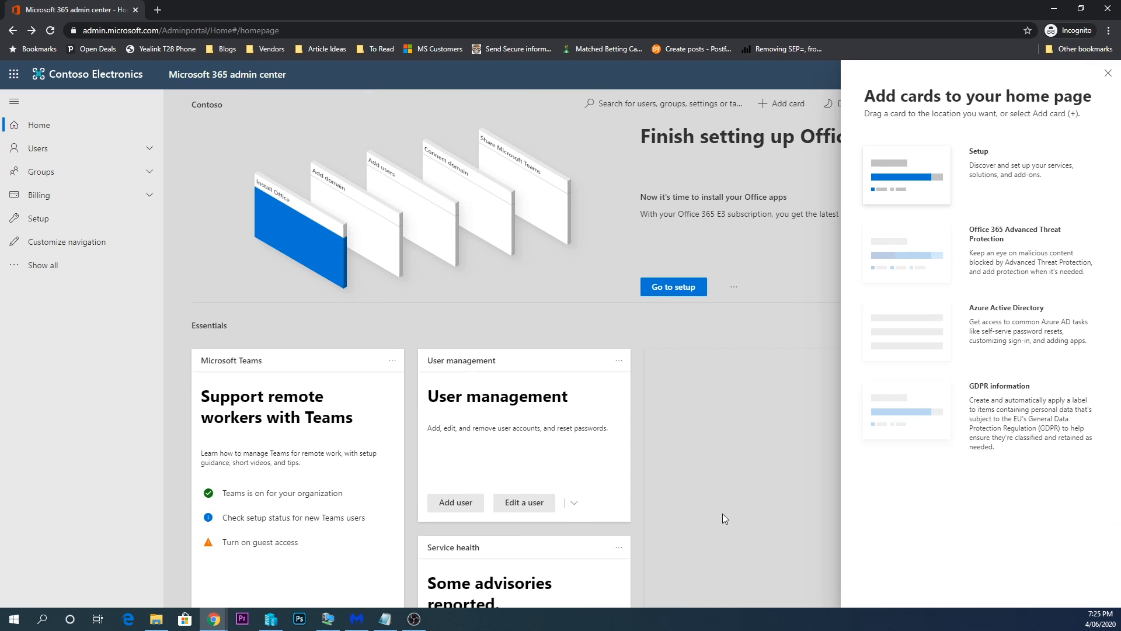
Step: Remove the User management card from the home page
left_click(1106, 75)
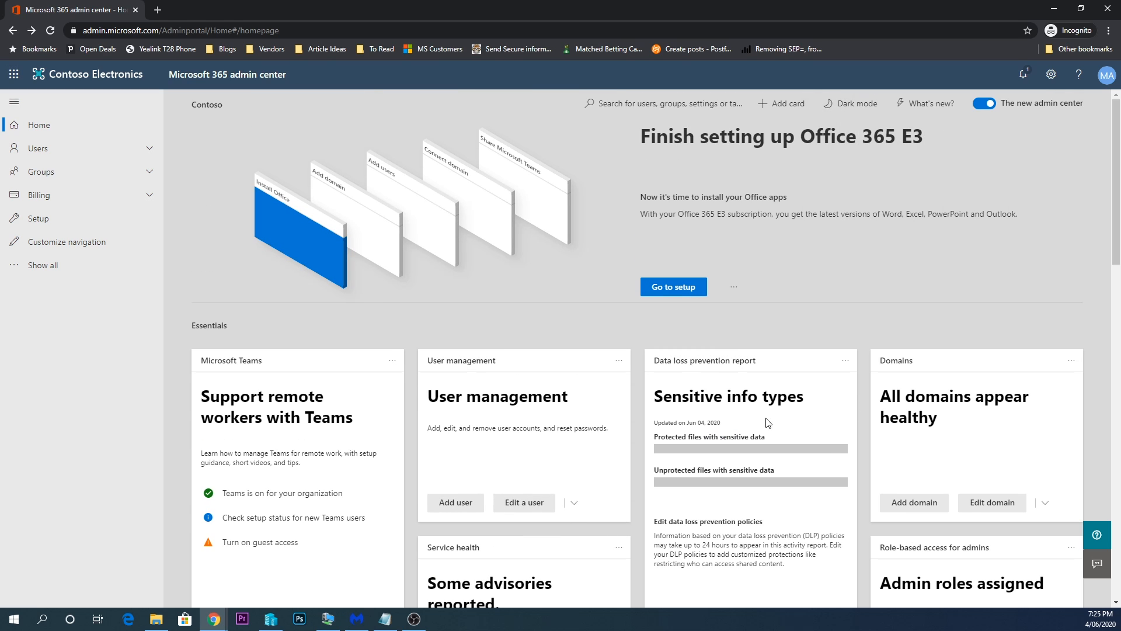
left_click(618, 360)
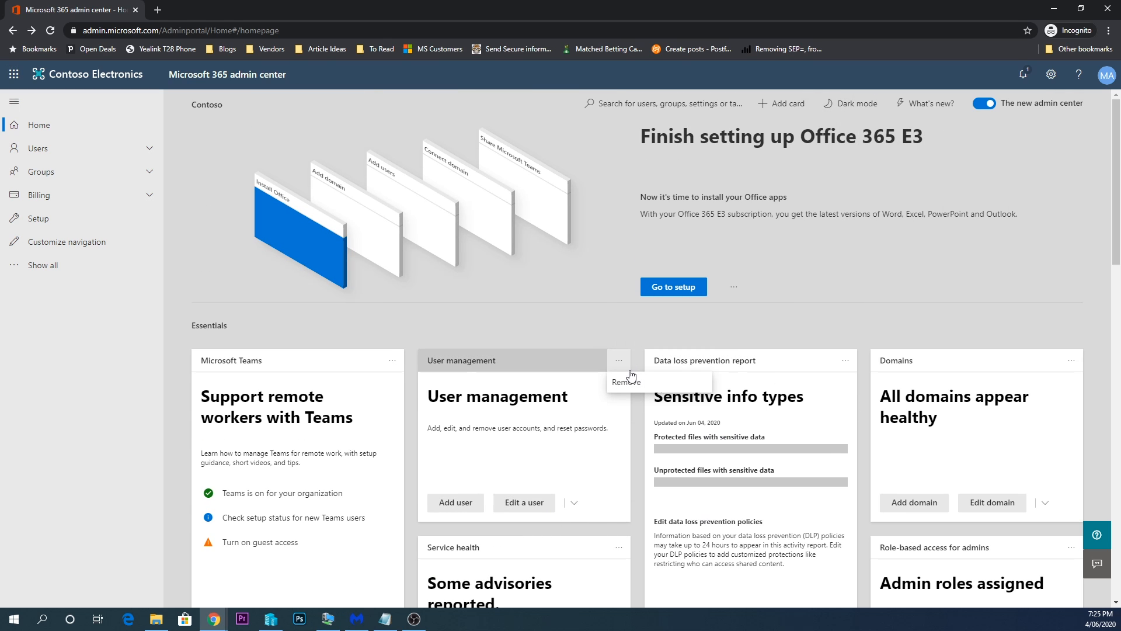
left_click(635, 376)
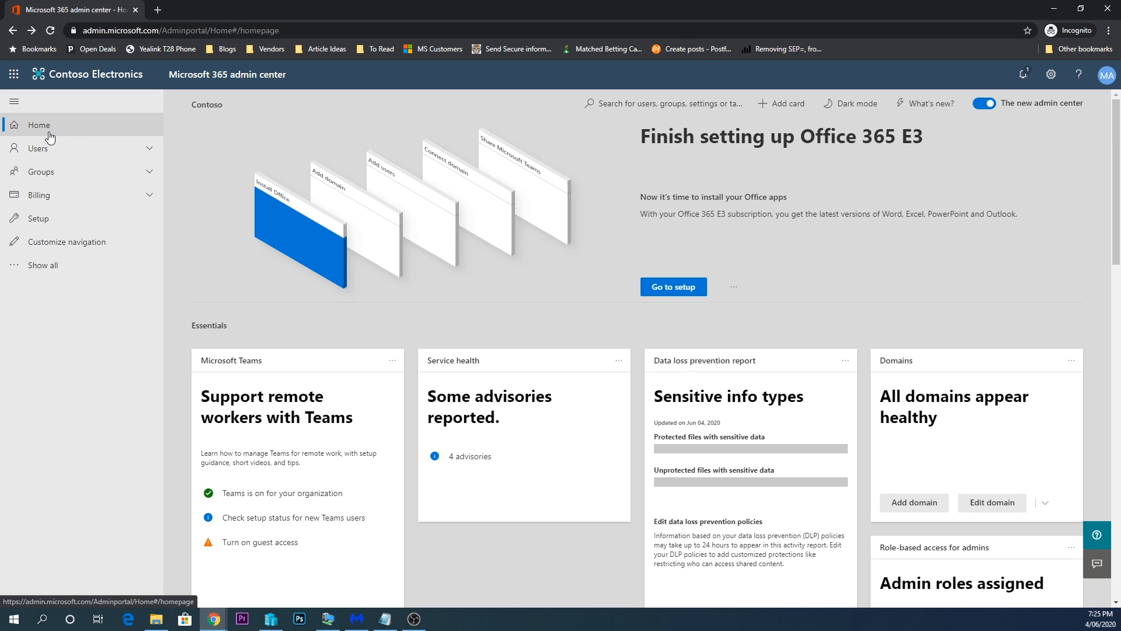
Step: Show all navigation sections, including Roles, Resources, Settings, Reports, Health and Admin centers
left_click(14, 105)
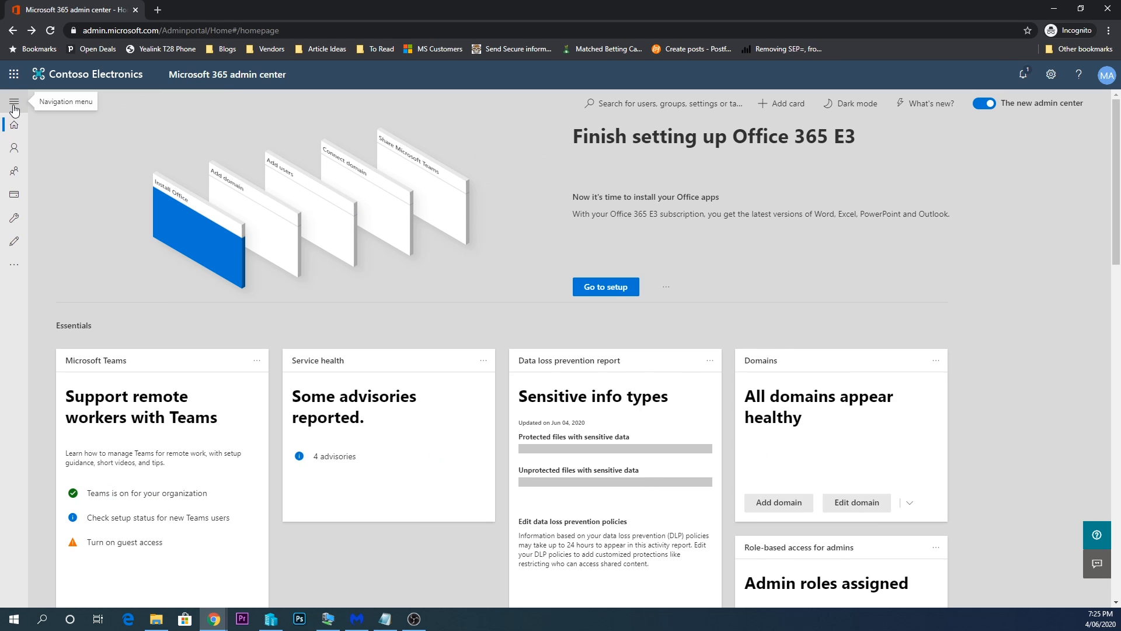
left_click(14, 102)
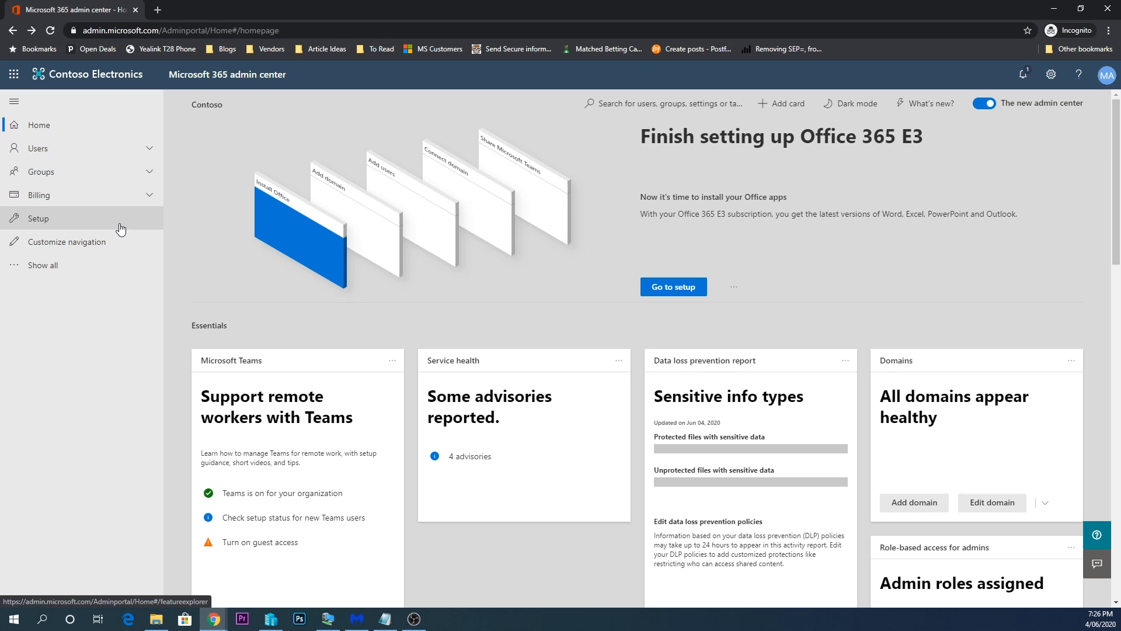
left_click(38, 265)
scroll(75, 279, "down", 1)
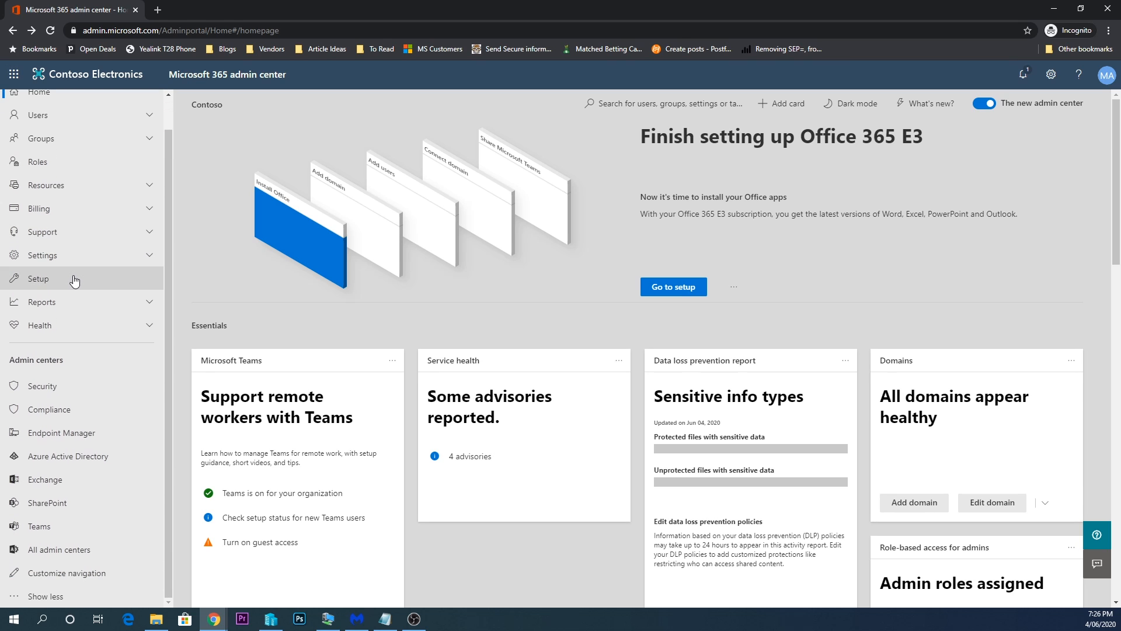
scroll(58, 280, "up", 1)
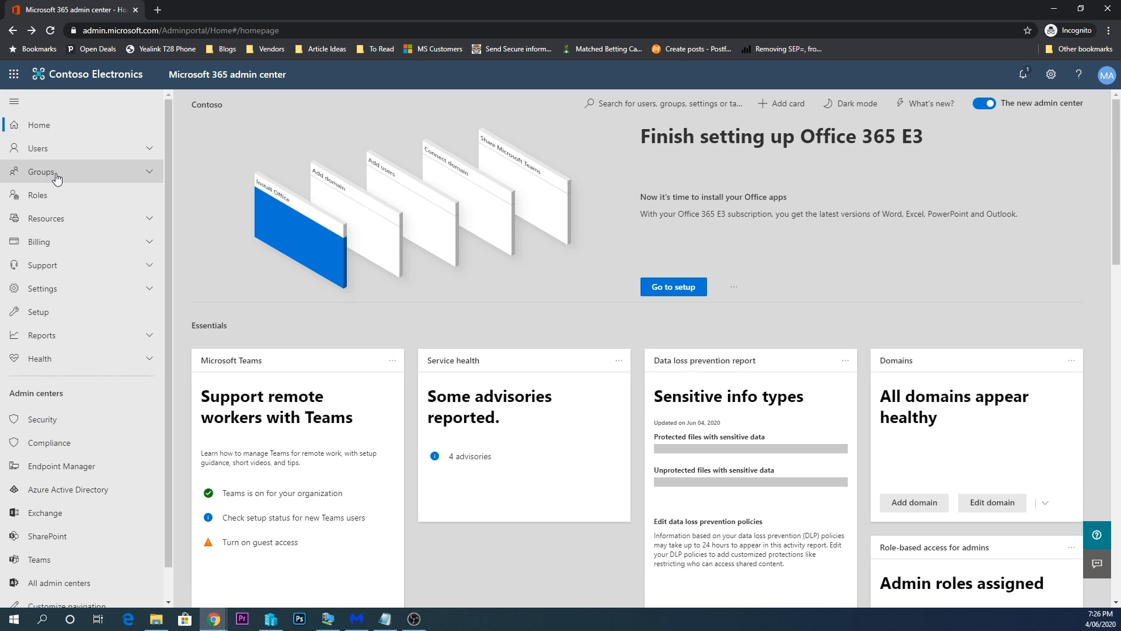
scroll(64, 336, "down", 1)
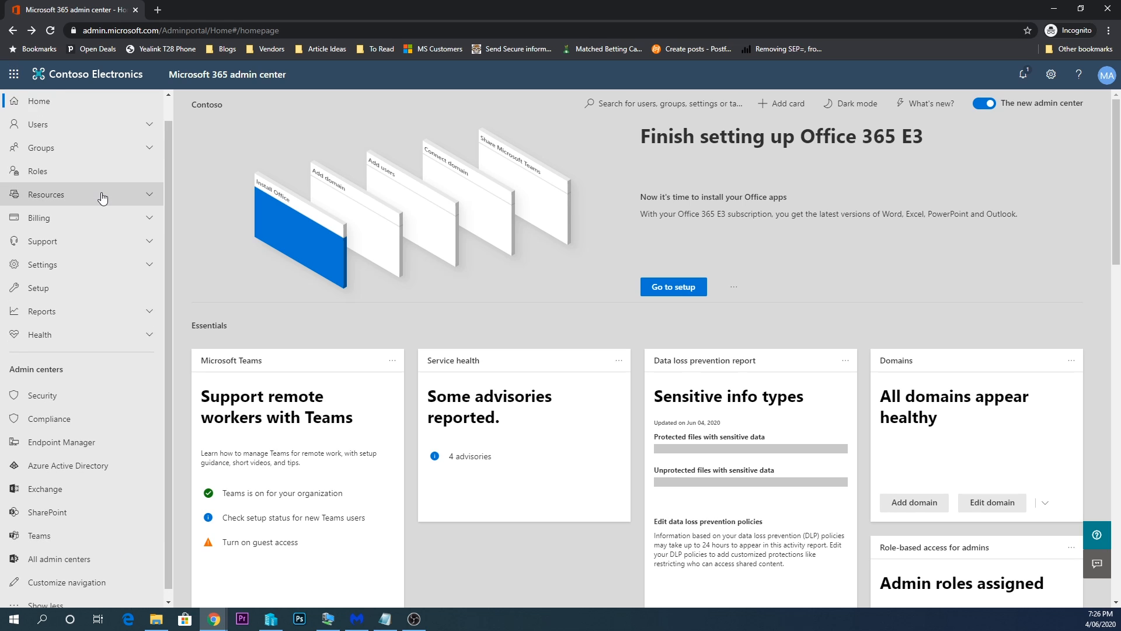
scroll(93, 181, "up", 1)
Step: Open Users > Active users and start the Add a user wizard
left_click(83, 153)
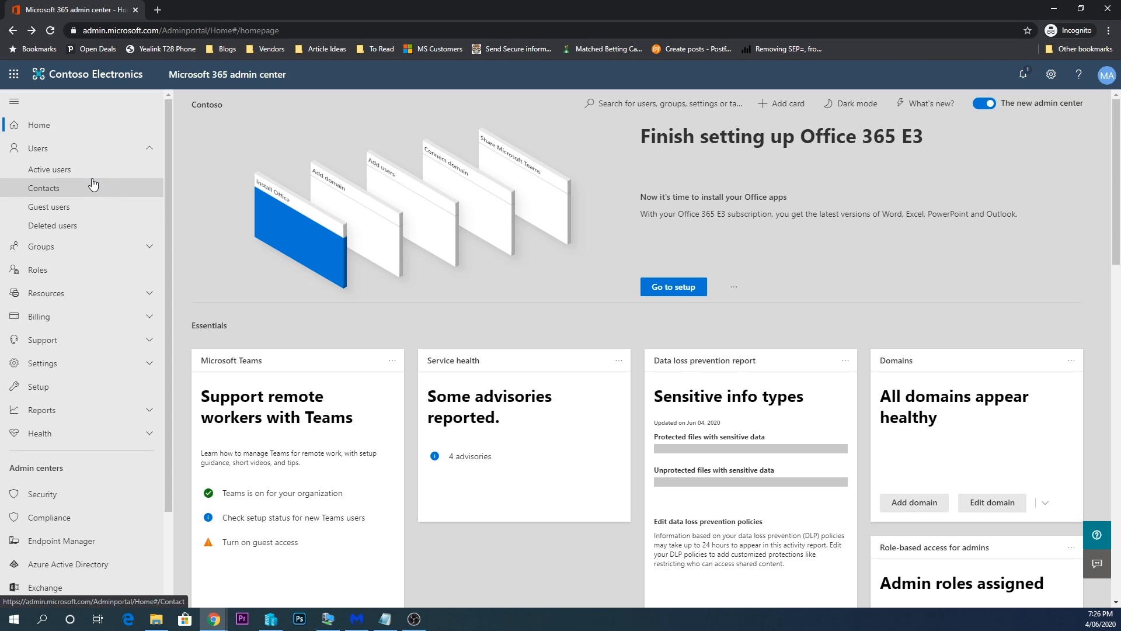
left_click(43, 175)
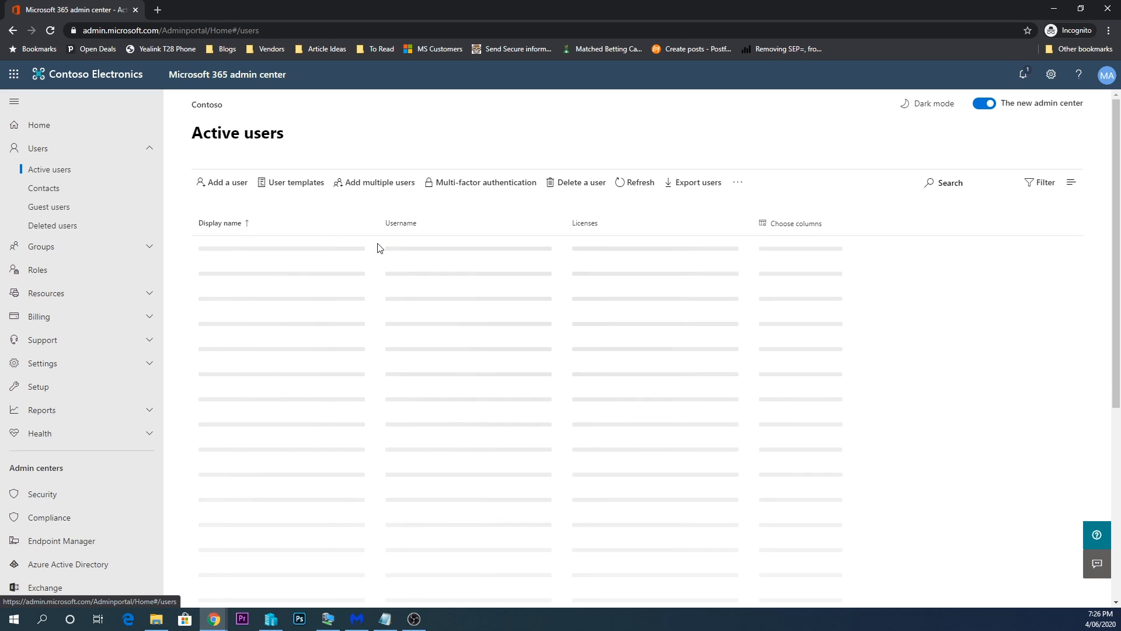
scroll(360, 259, "down", 1)
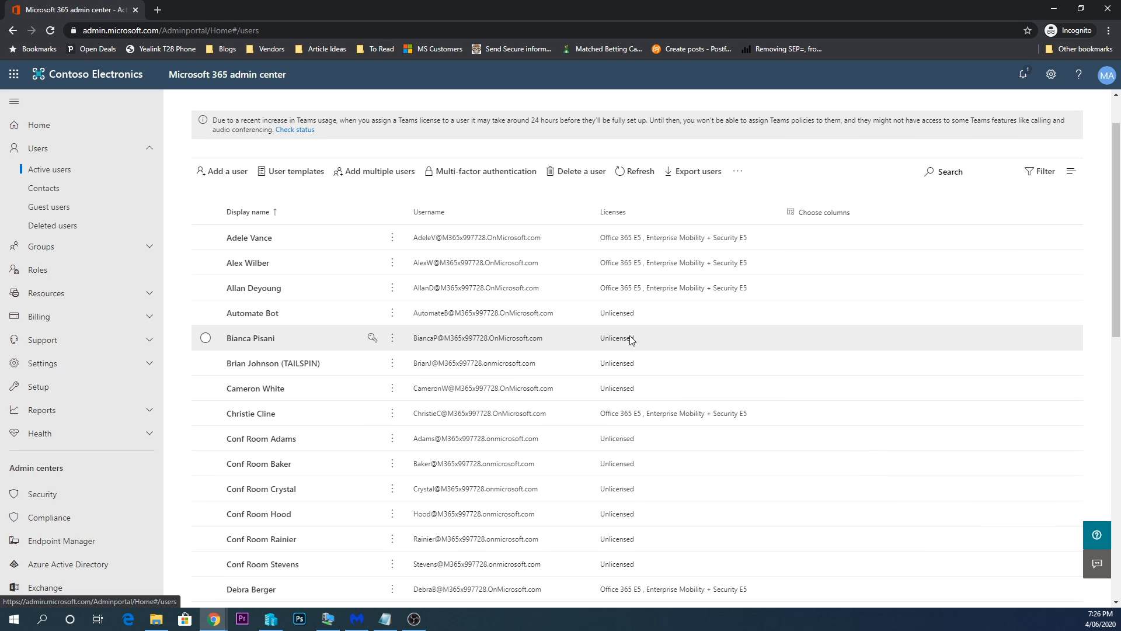
left_click(220, 173)
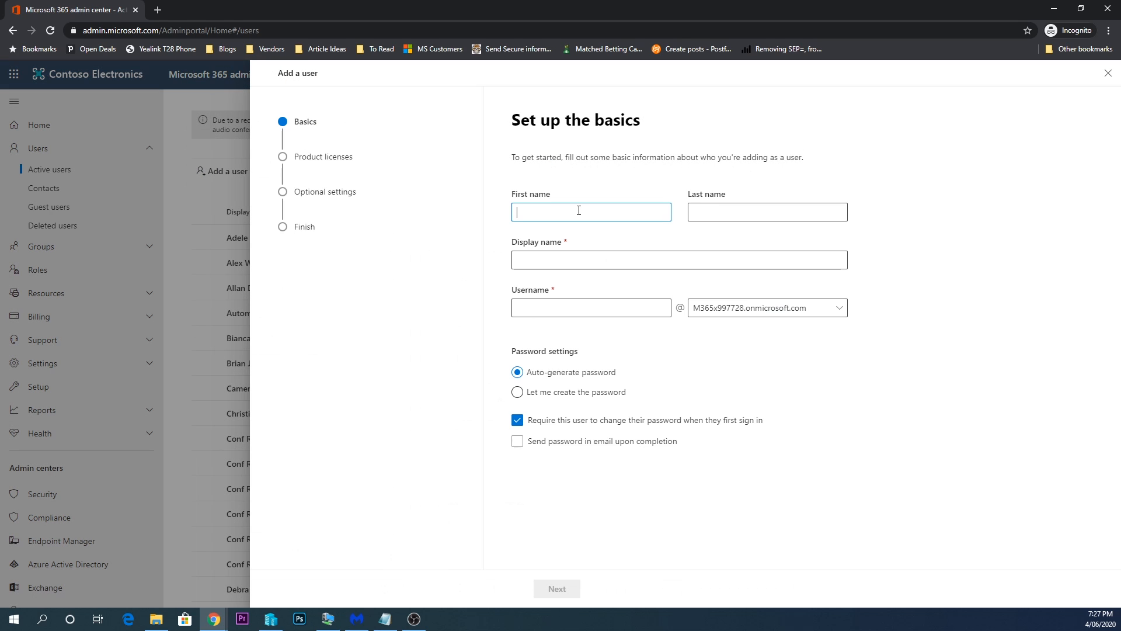
Step: Enter first and last name Test and username test, checking the available domains
type("Test")
key("Tab")
type("Test")
key("Tab")
key("Tab")
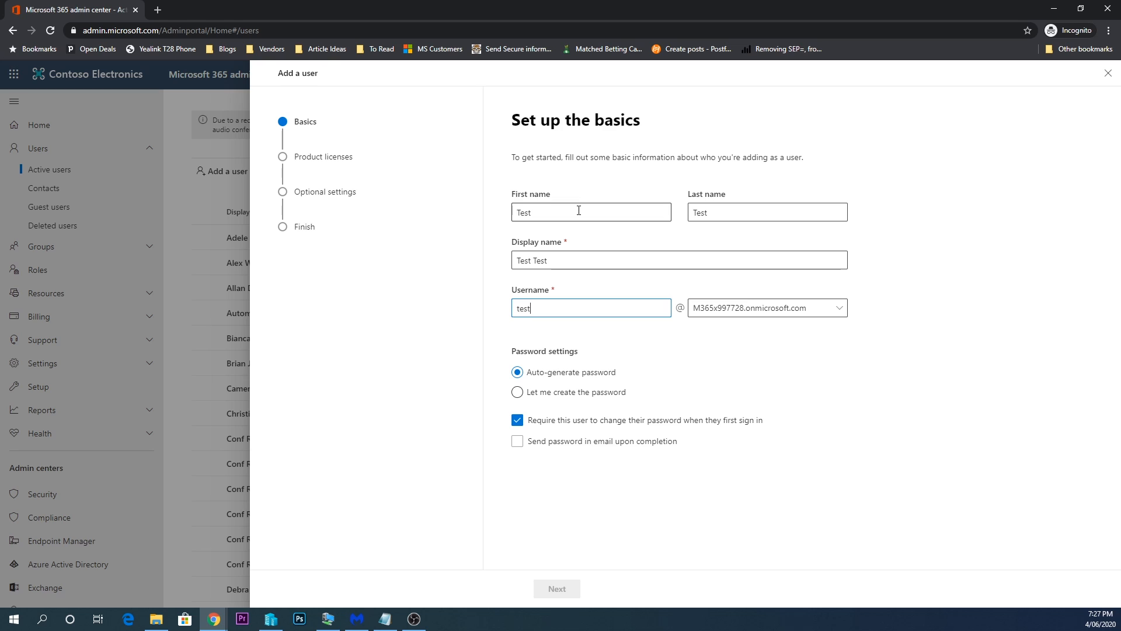
left_click(763, 316)
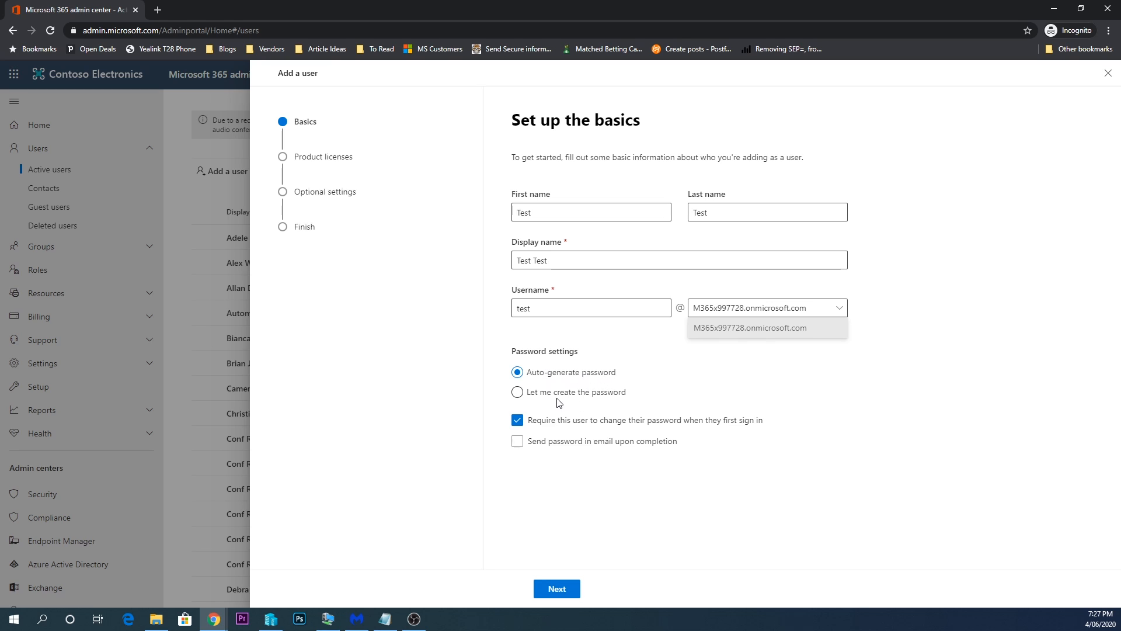
Step: Set a custom password with no forced change at sign-in and password e-mailing enabled
left_click(575, 393)
left_click(621, 437)
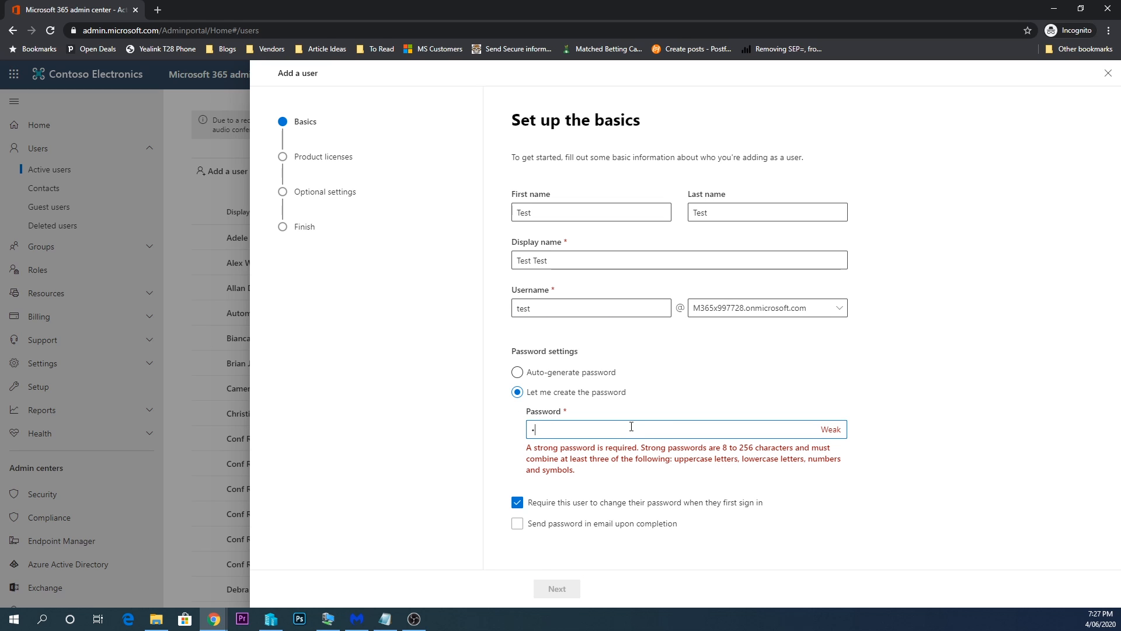
type("****")
left_click(517, 463)
left_click(598, 489)
left_click(562, 489)
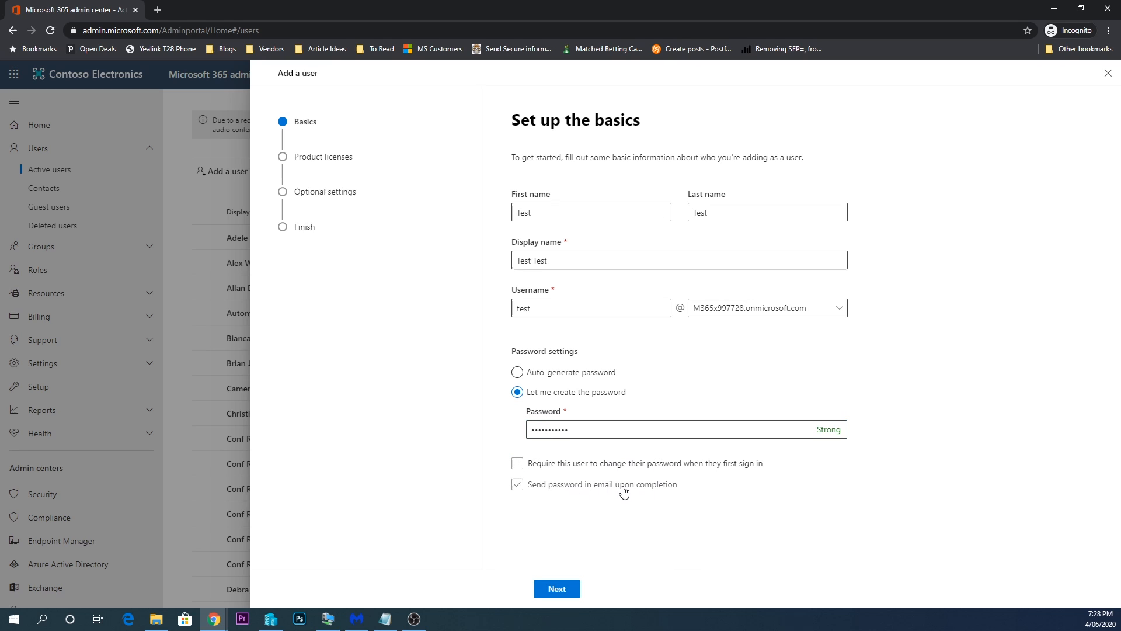
left_click(593, 489)
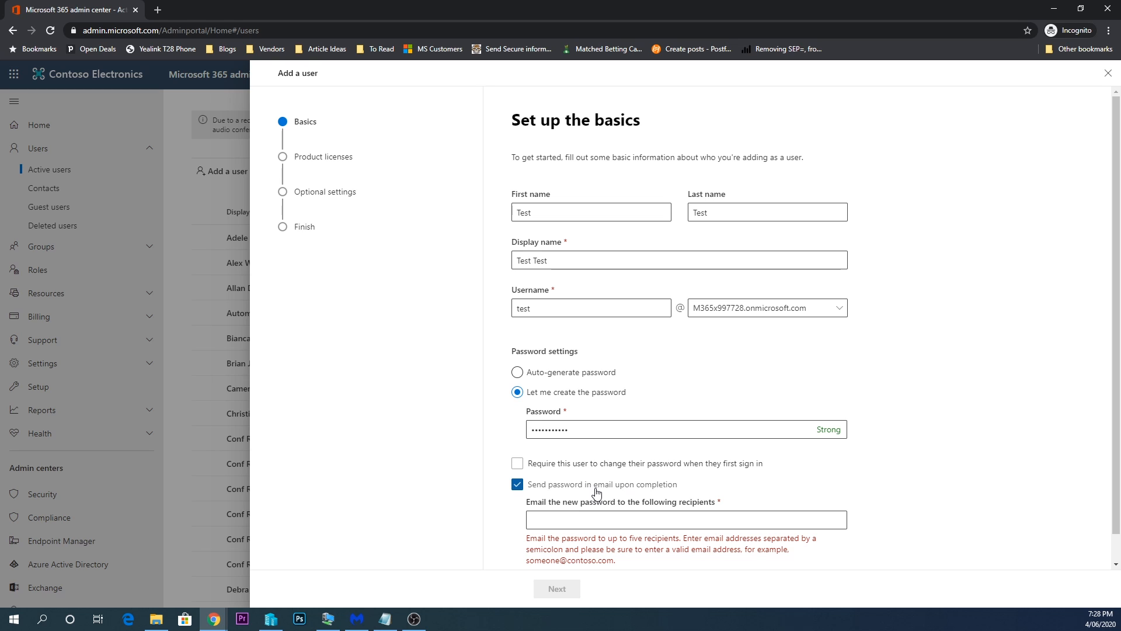
scroll(626, 491, "down", 1)
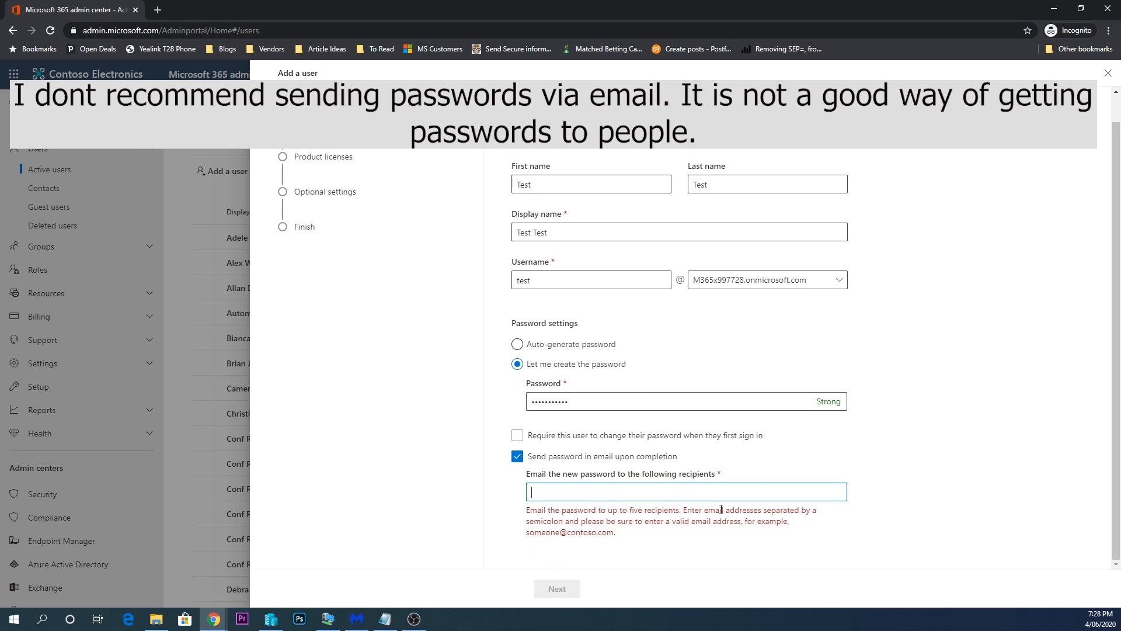
Step: Turn off password e-mailing and set the user's location to Australia
left_click(586, 458)
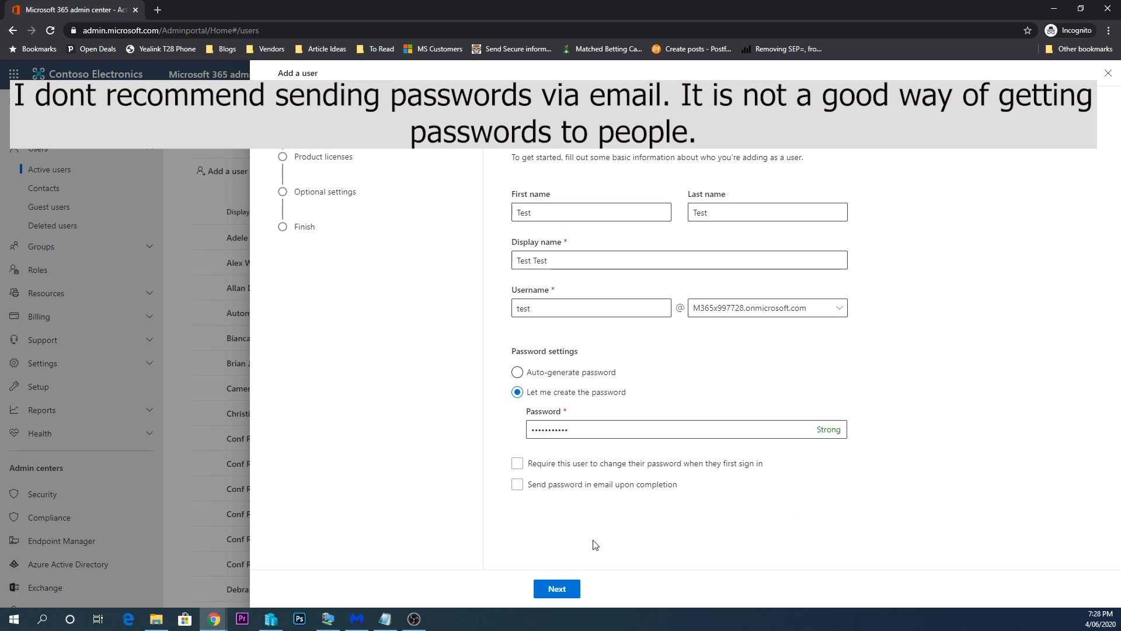
left_click(553, 591)
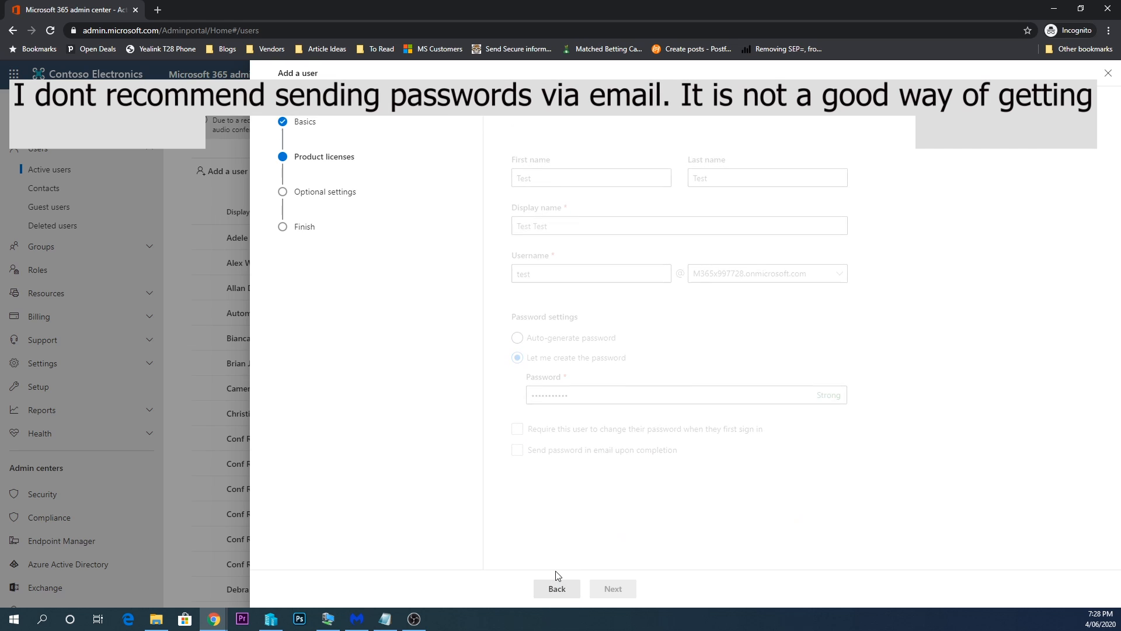
left_click(580, 214)
left_click(607, 216)
left_click(606, 217)
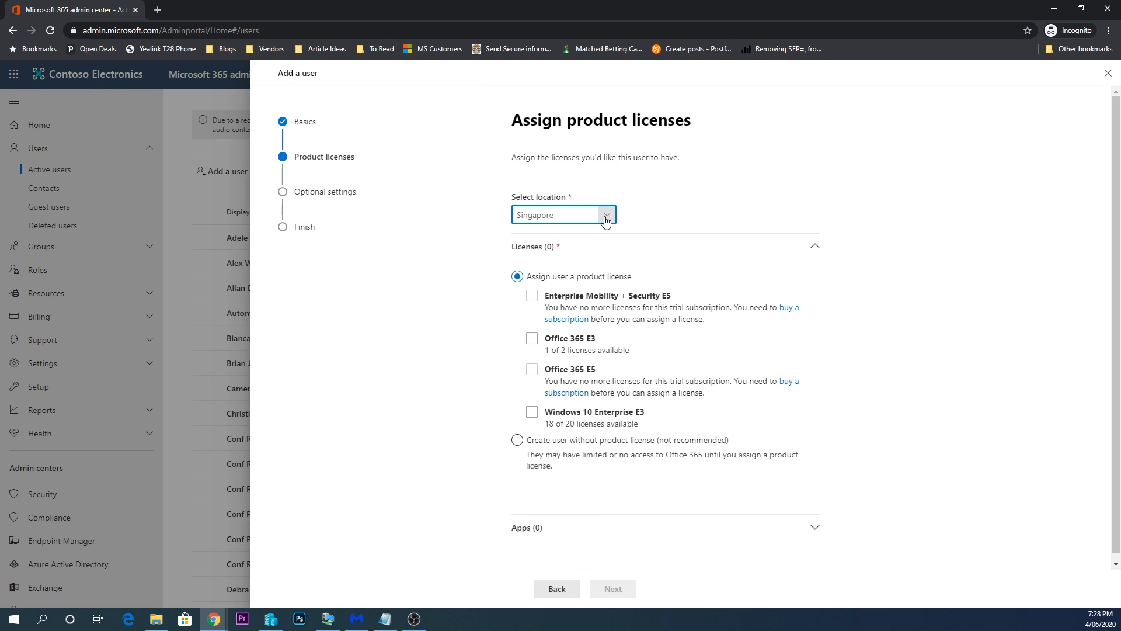
left_click(605, 215)
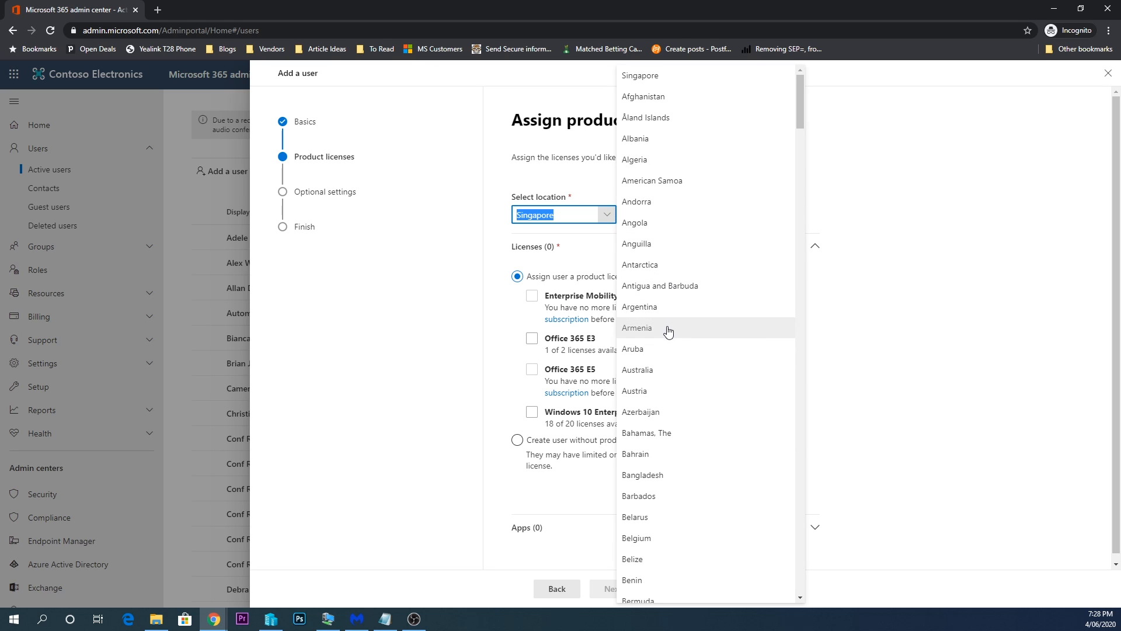
left_click(665, 370)
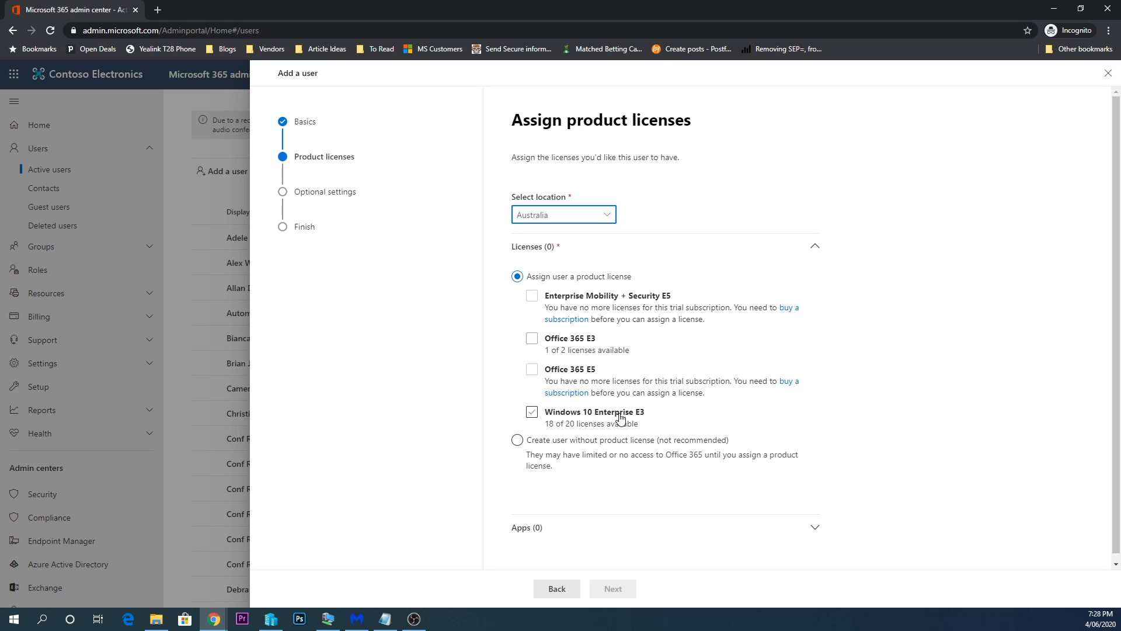
Step: Assign the Office 365 E3 licence and expand its included apps
left_click(562, 340)
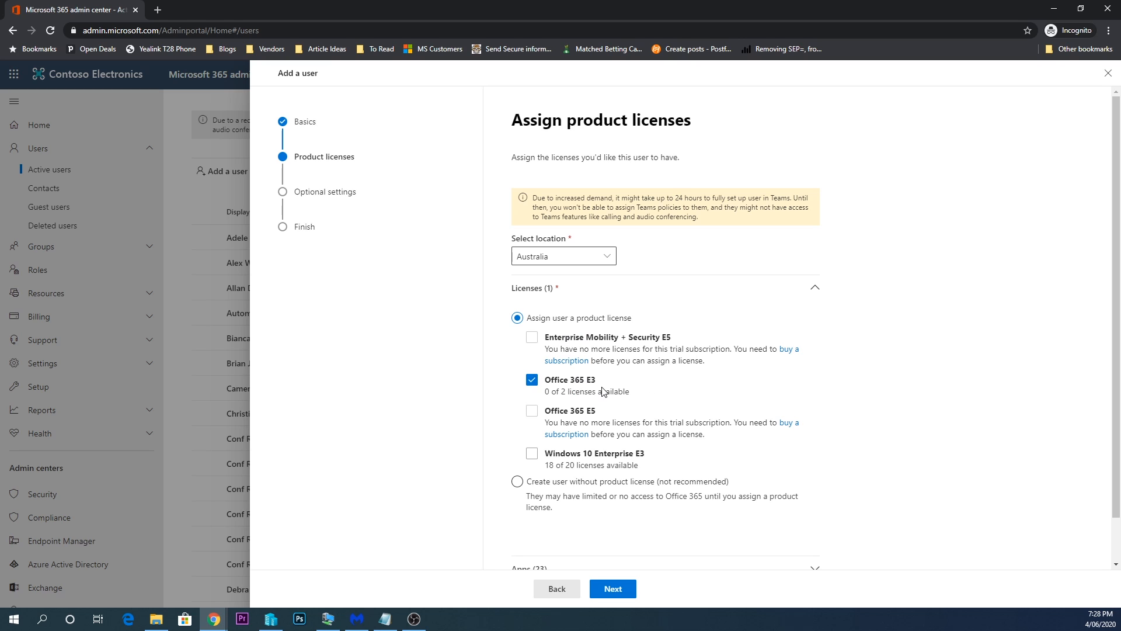
scroll(690, 371, "down", 1)
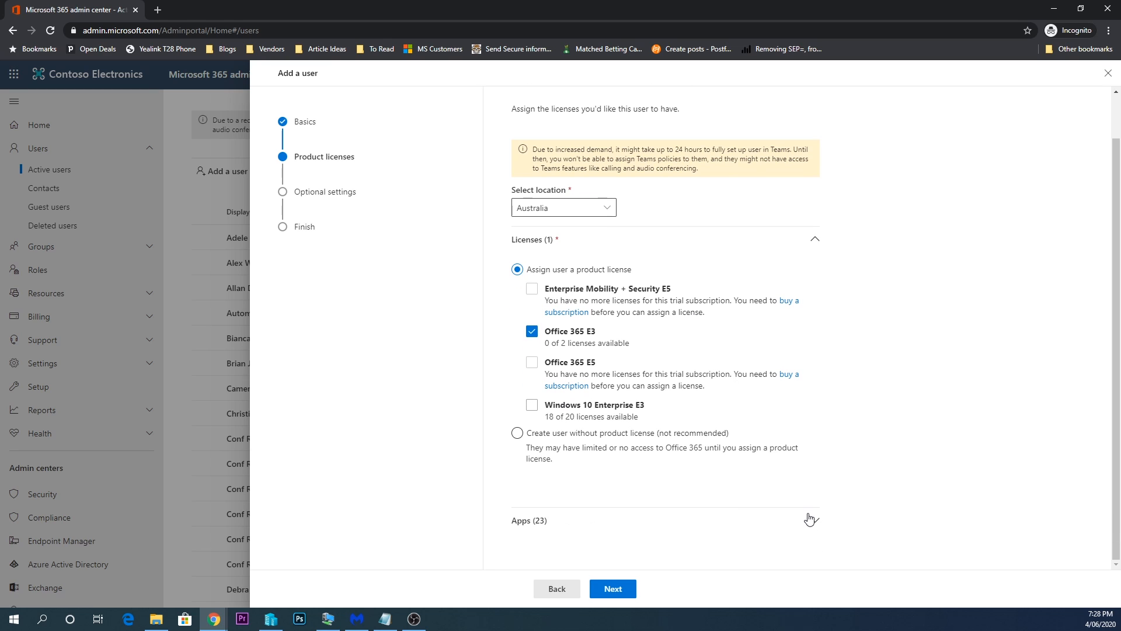
left_click(811, 521)
scroll(759, 505, "down", 3)
scroll(759, 505, "down", 2)
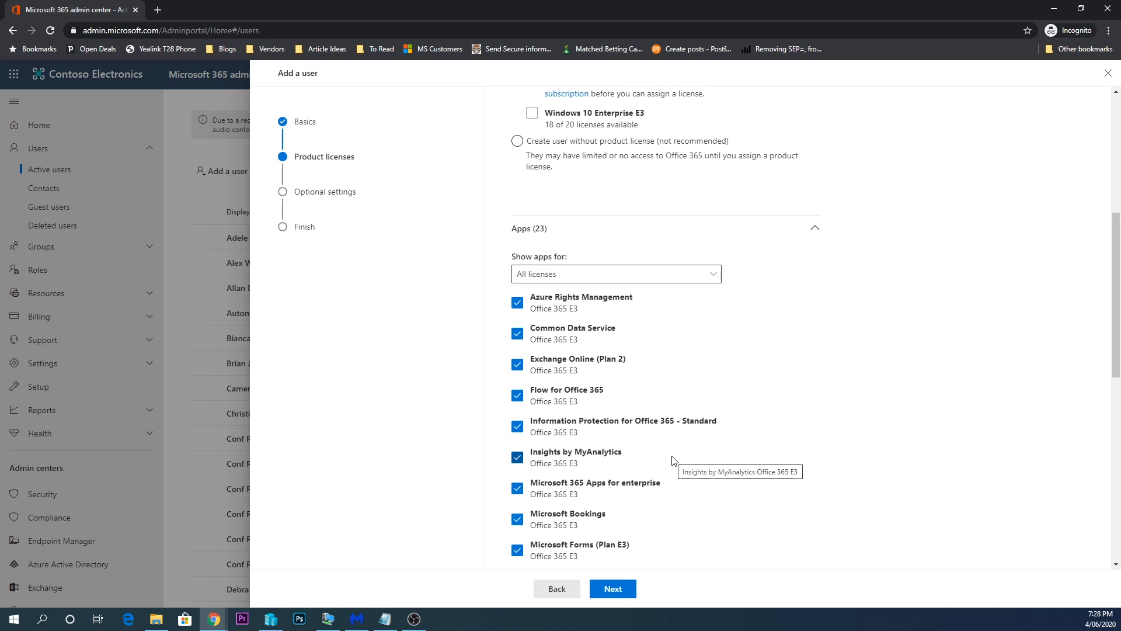
Step: Review the E3 app toggles, leaving all apps enabled, and move to optional settings
left_click(555, 306)
left_click(560, 338)
left_click(559, 310)
left_click(562, 336)
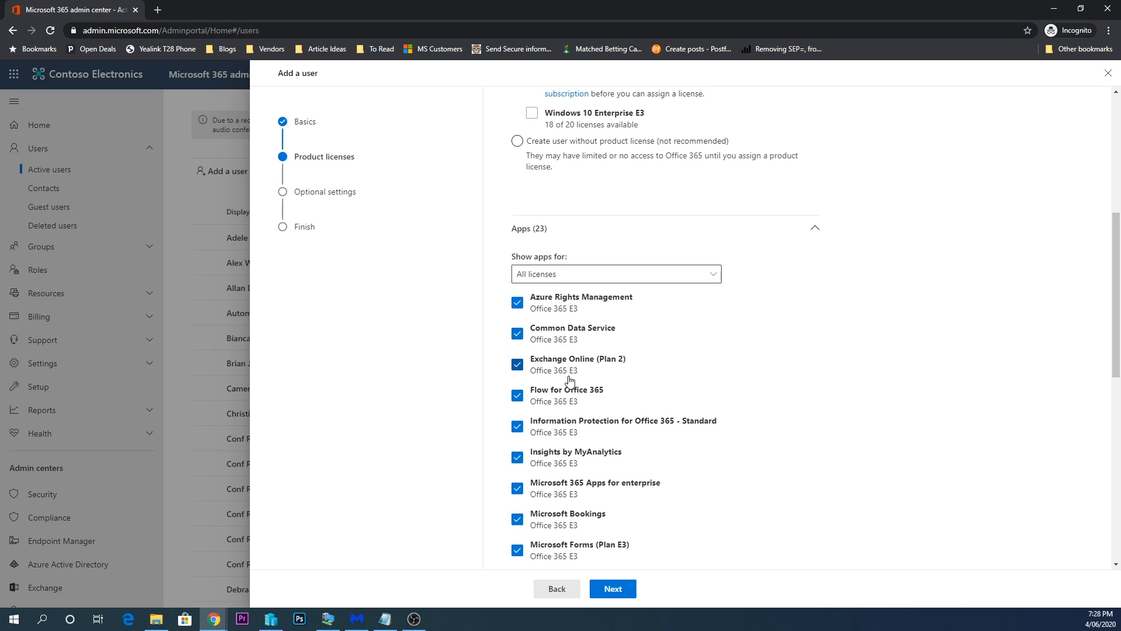
scroll(571, 386, "down", 4)
scroll(572, 403, "up", 1)
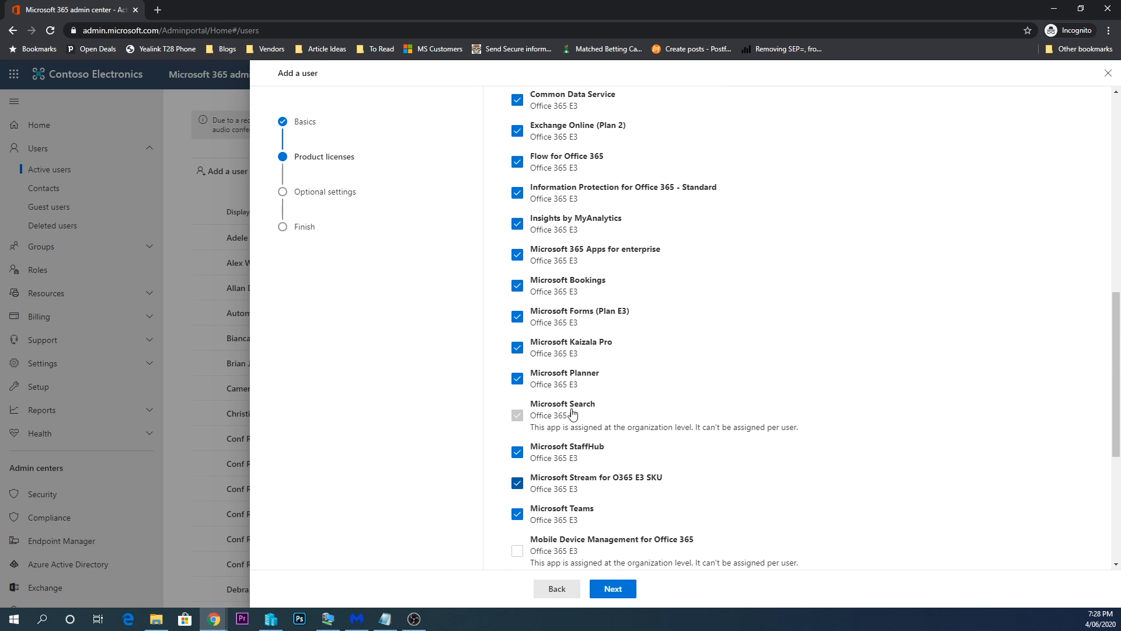
left_click(580, 347)
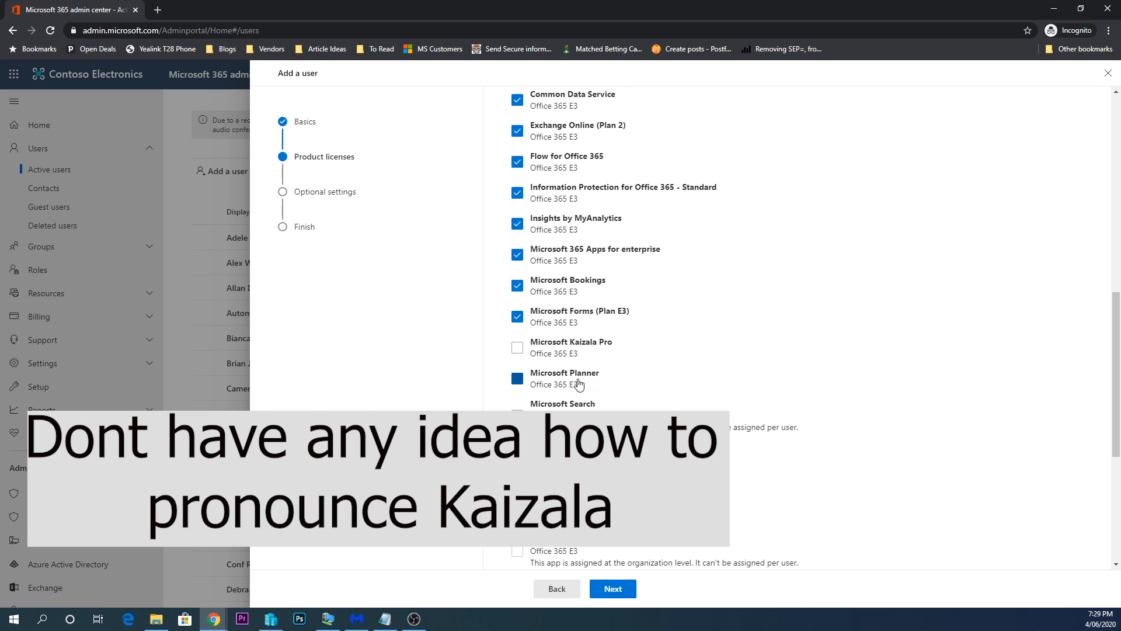
left_click(573, 357)
scroll(609, 429, "down", 2)
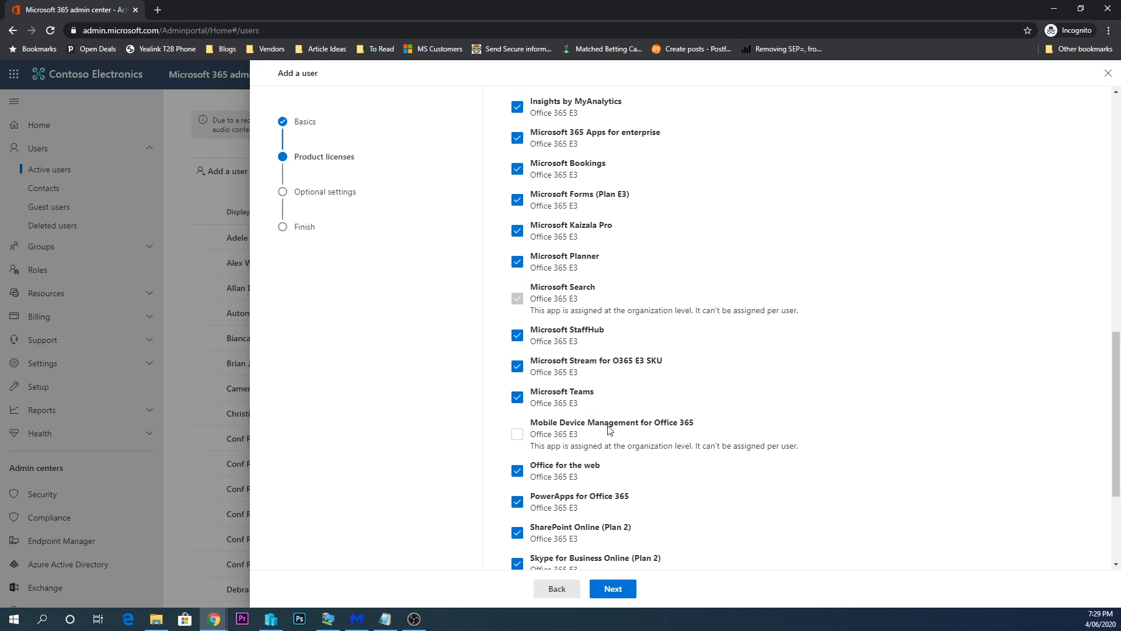
scroll(609, 430, "down", 3)
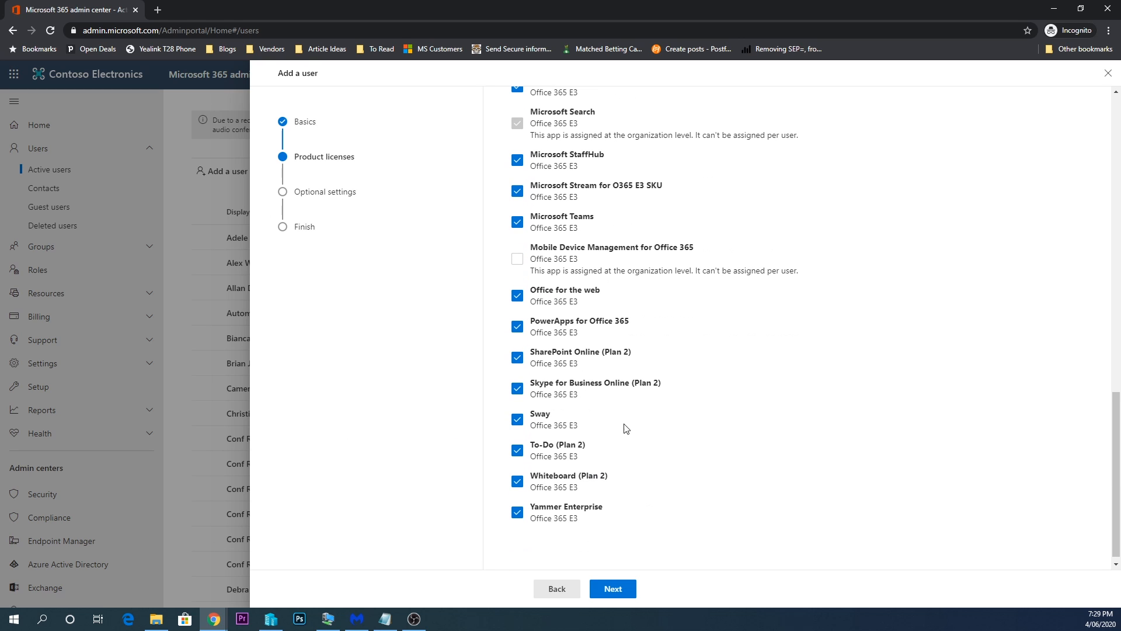
left_click(614, 590)
Step: Keep the default User (no admin center access) role and advance to Review and finish
left_click(606, 221)
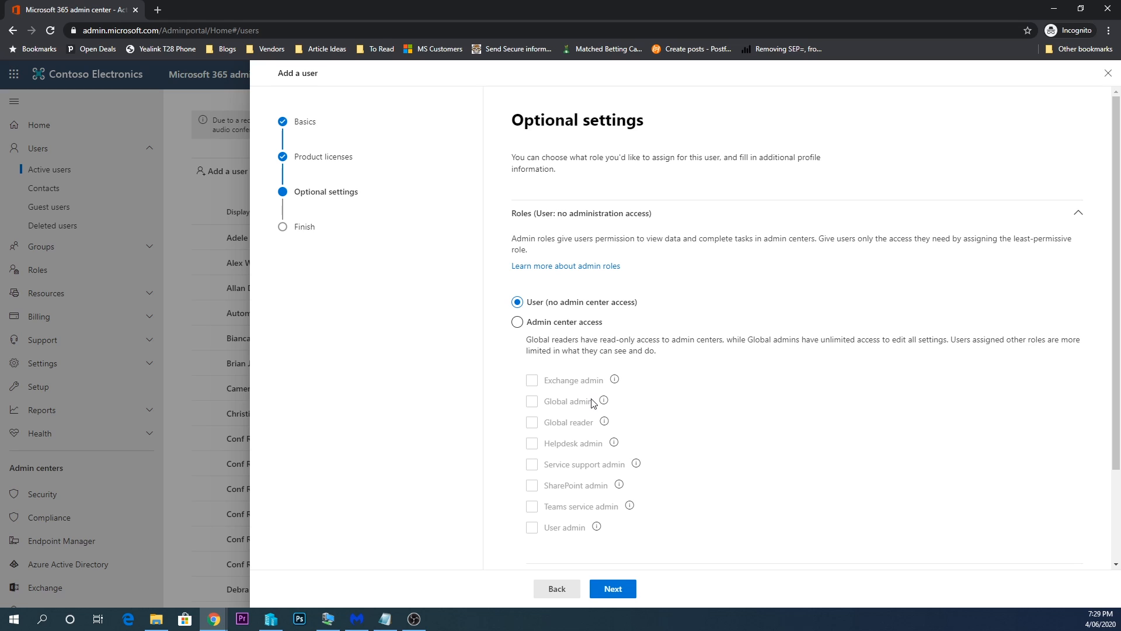
mouse_move(614, 382)
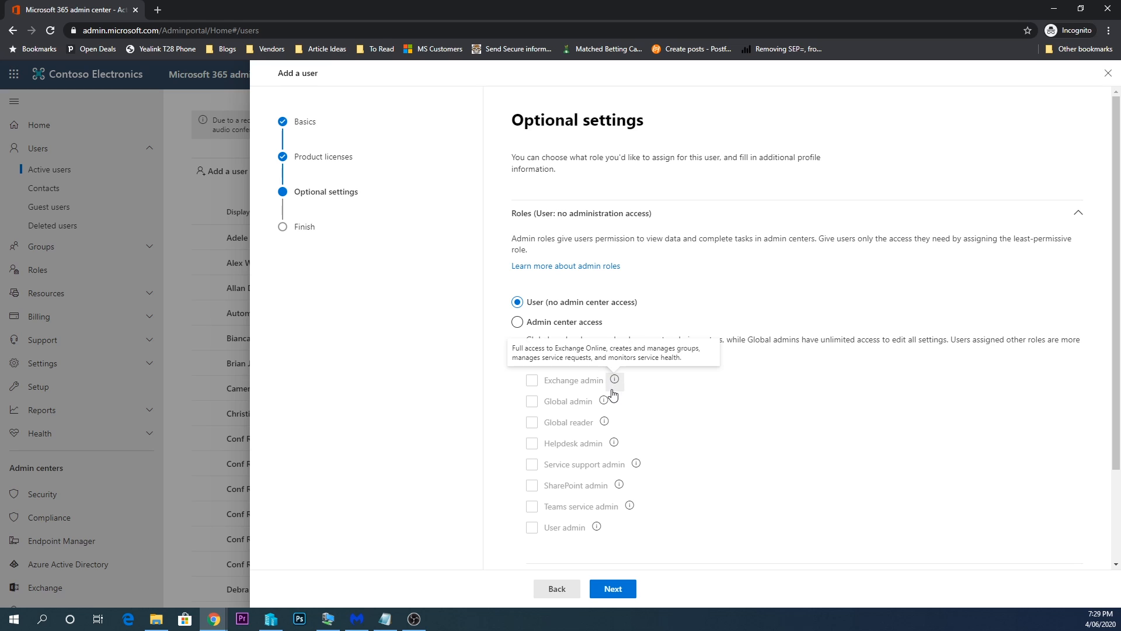
mouse_move(608, 404)
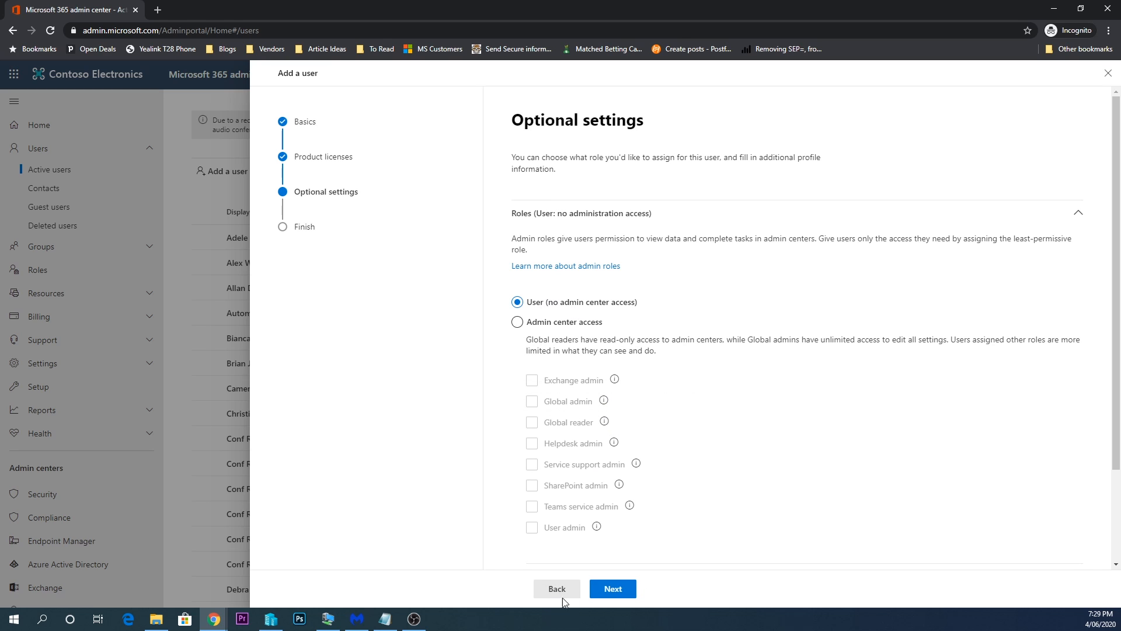
left_click(609, 591)
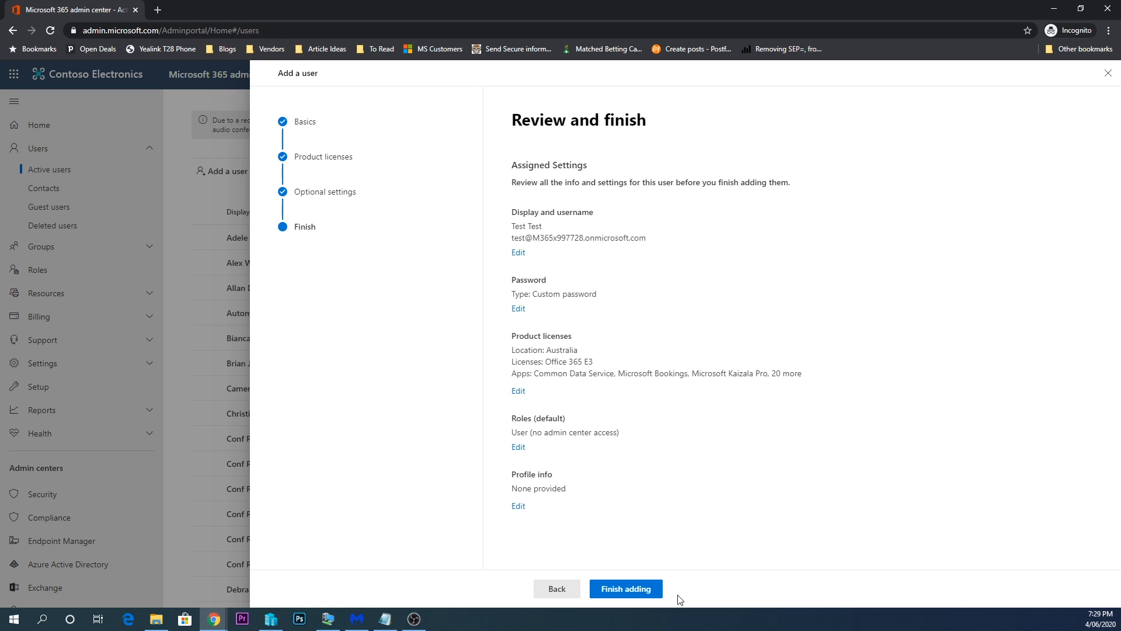
Step: Finish adding the test user with the Office 365 E3 licence
left_click(642, 595)
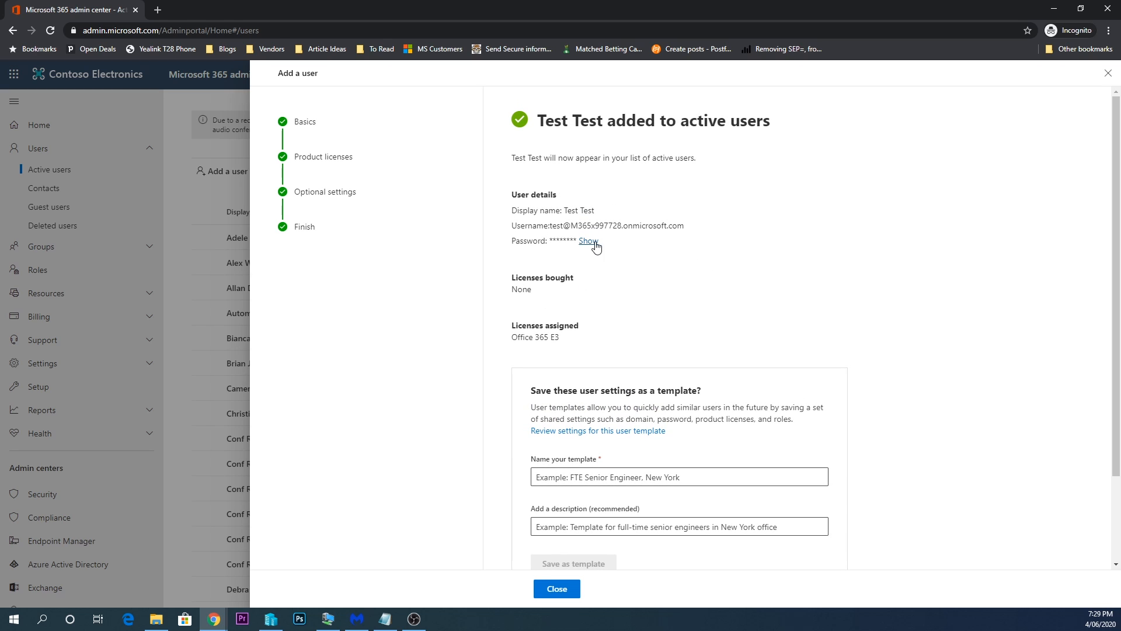
scroll(607, 325, "down", 2)
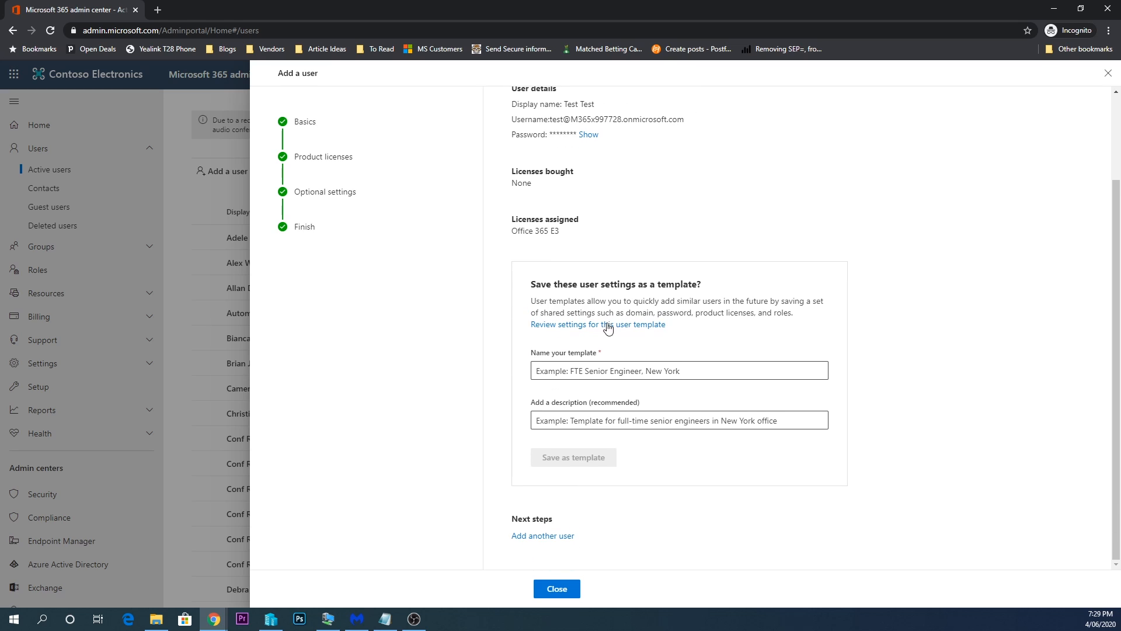
left_click_drag(539, 286, 664, 282)
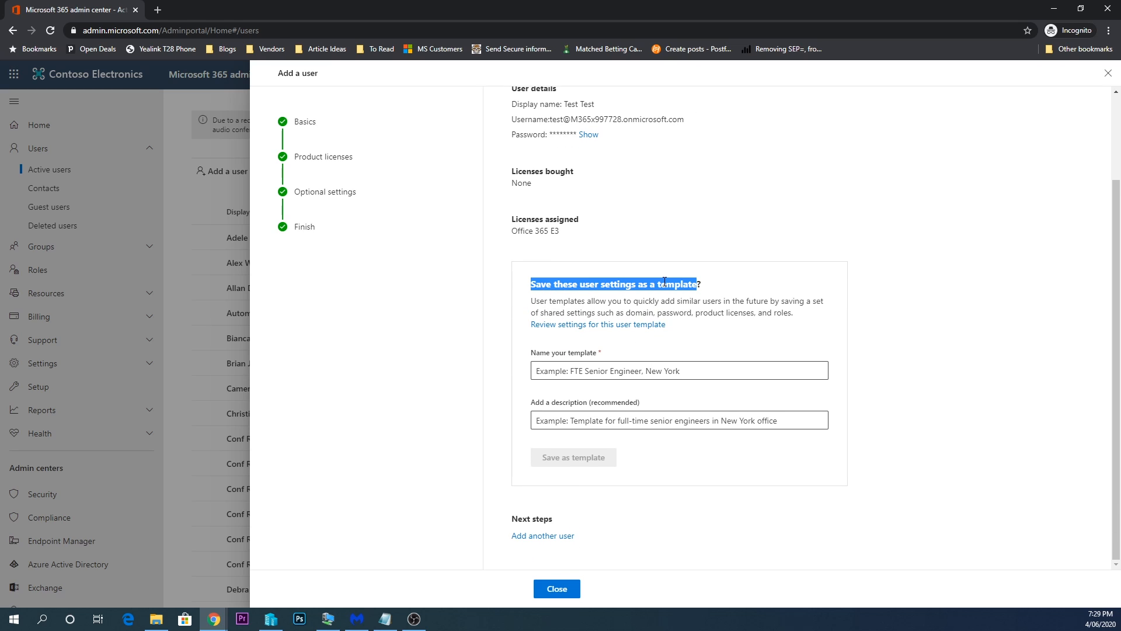
Step: Save the user settings as template 'DefaultTemplate' with description 'This is the default Template for new users'
left_click(608, 371)
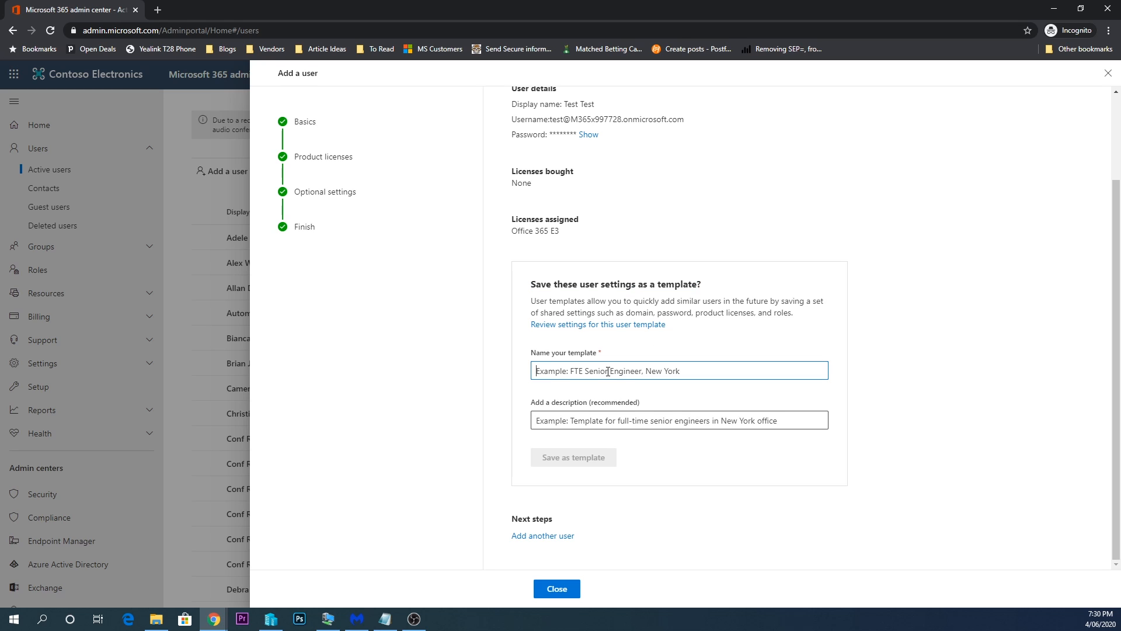
type("D")
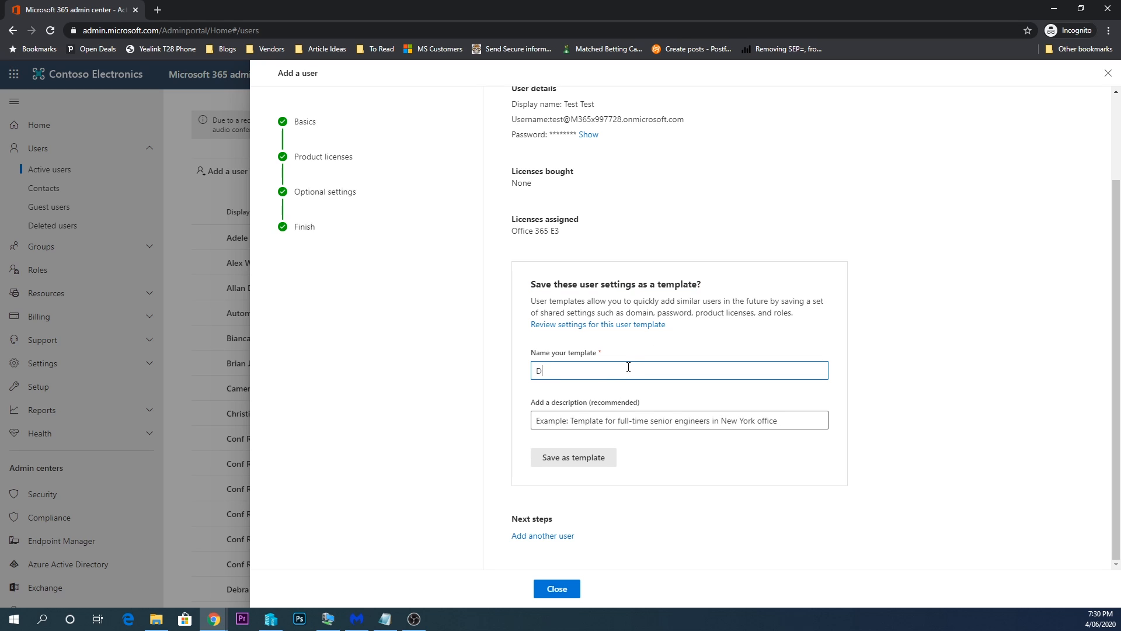
type("efaultTemplat")
type("e")
left_click(634, 419)
type("This is the default Template for new users")
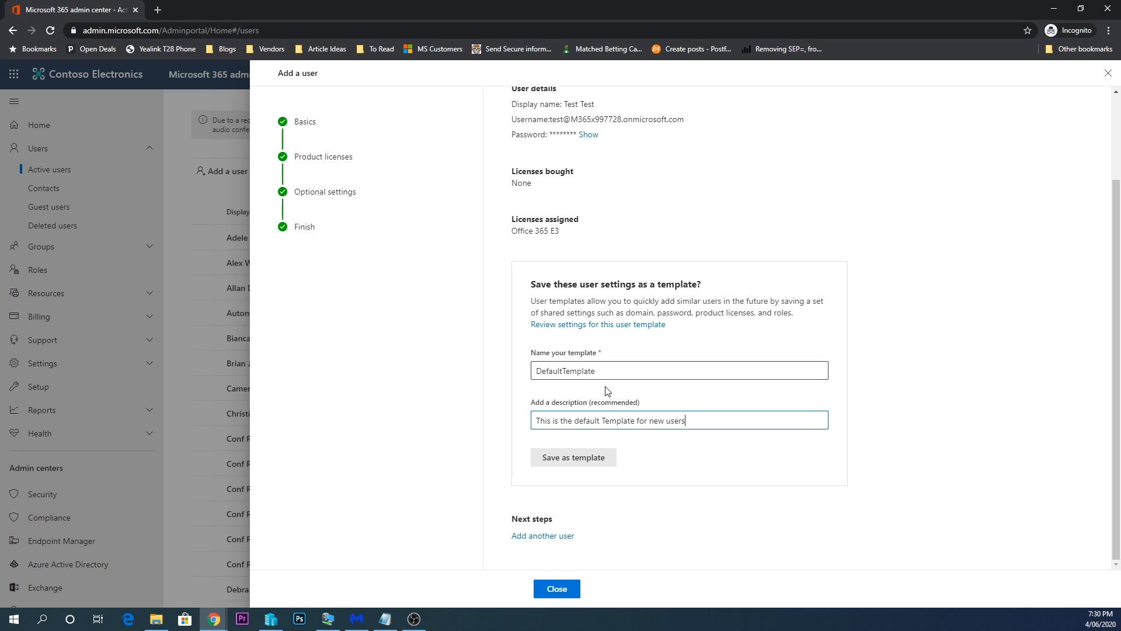
left_click(568, 463)
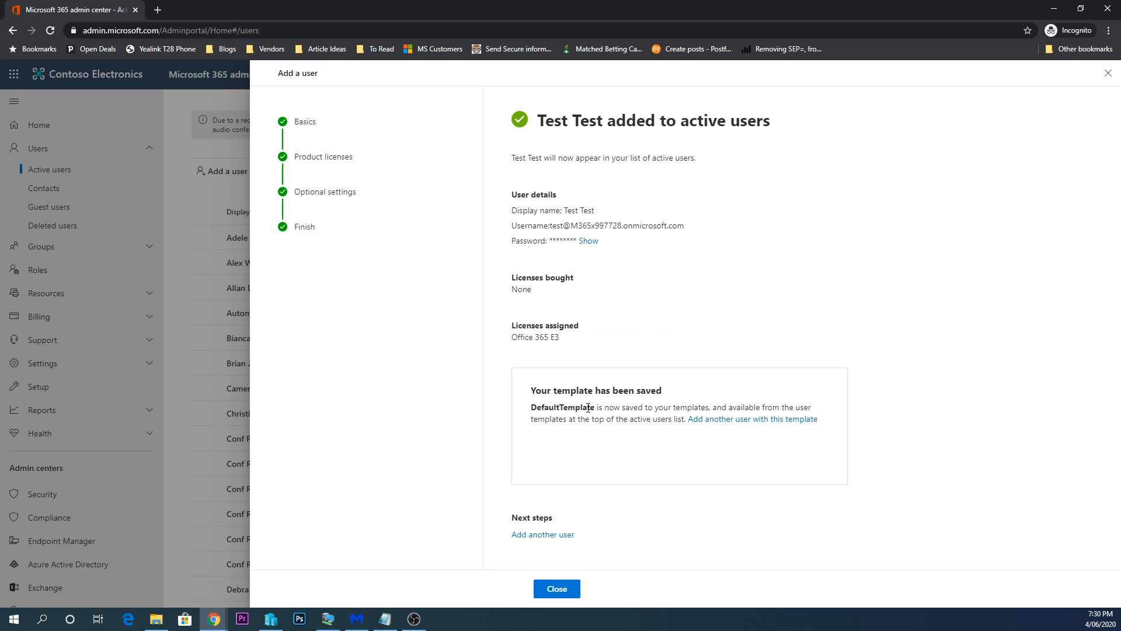
double_click(565, 405)
Step: Close the add-user panel and open Test Test's username and email settings from Active users
left_click(557, 588)
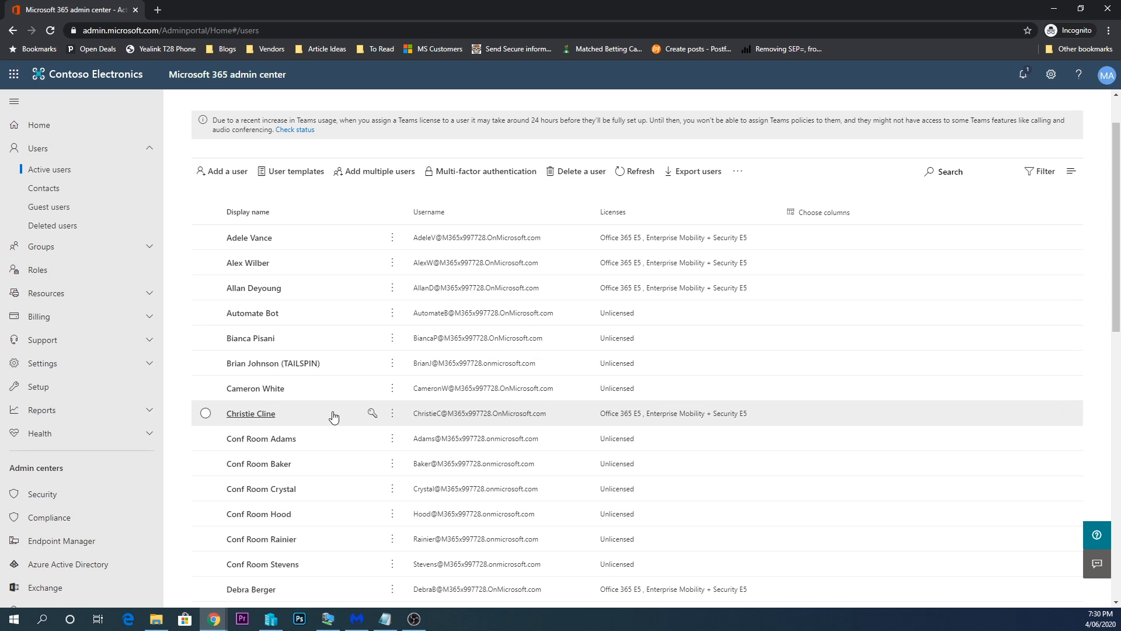
scroll(440, 344, "down", 4)
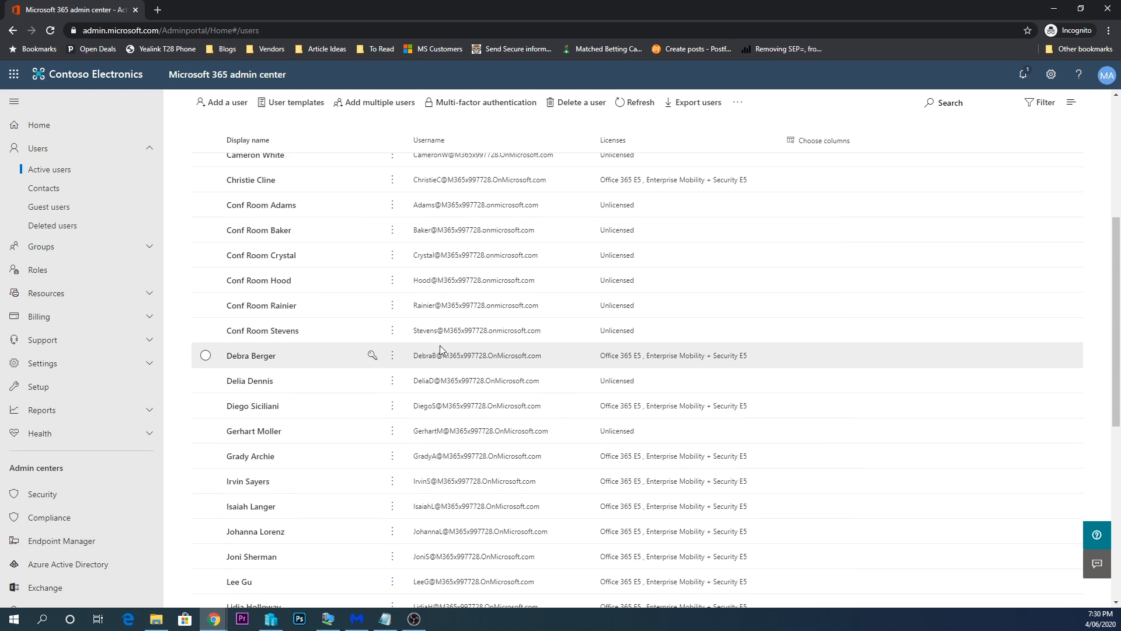
scroll(345, 432, "down", 4)
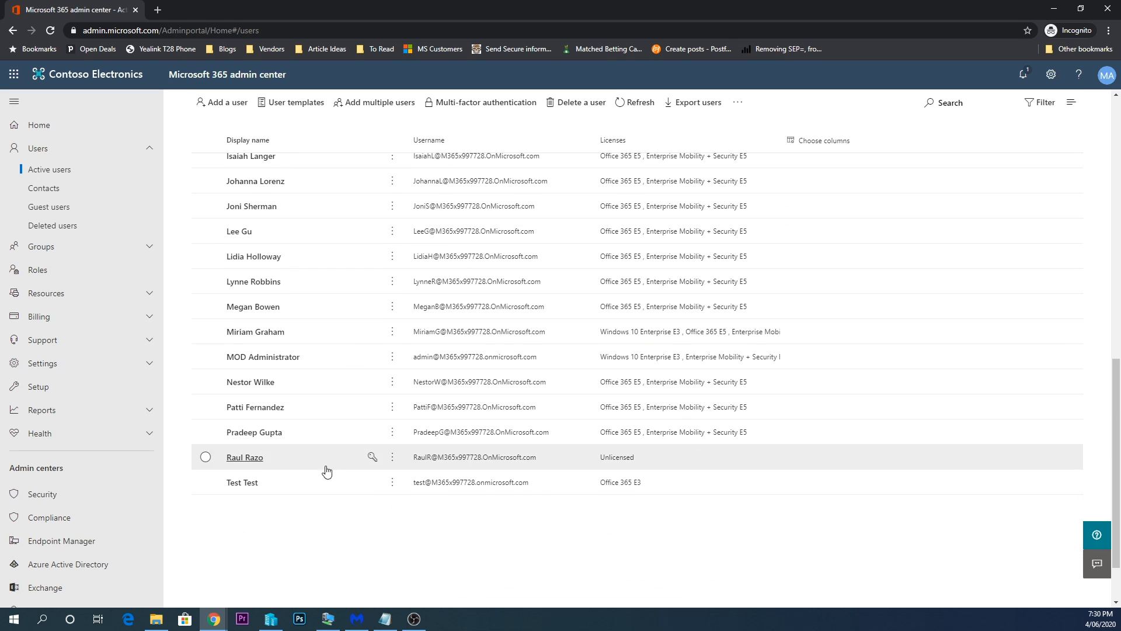
left_click(245, 485)
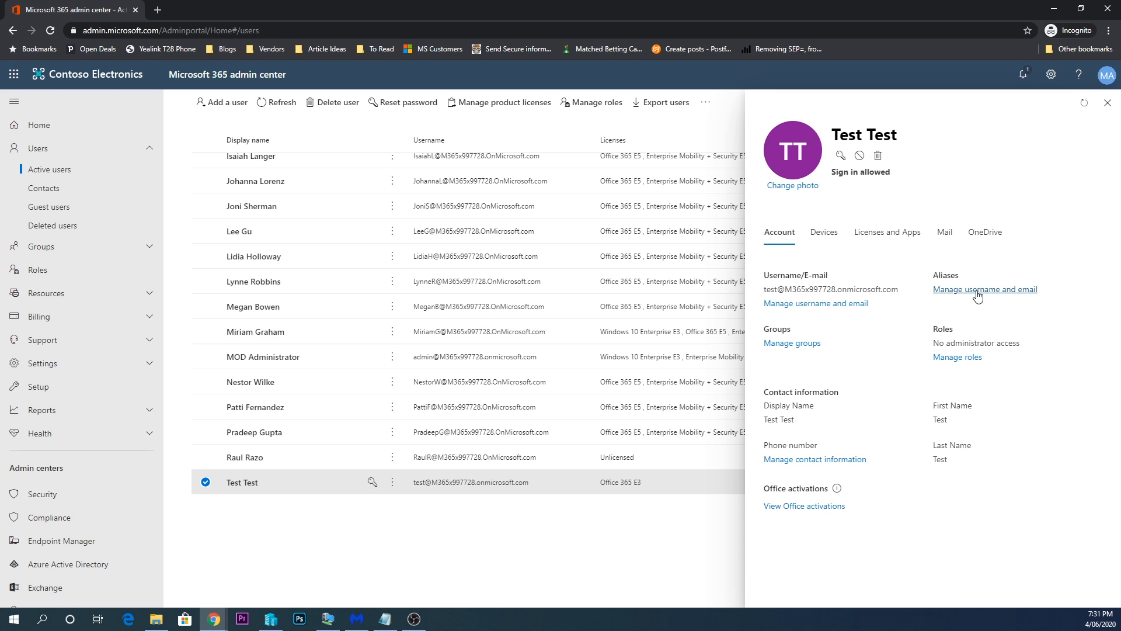
left_click(979, 292)
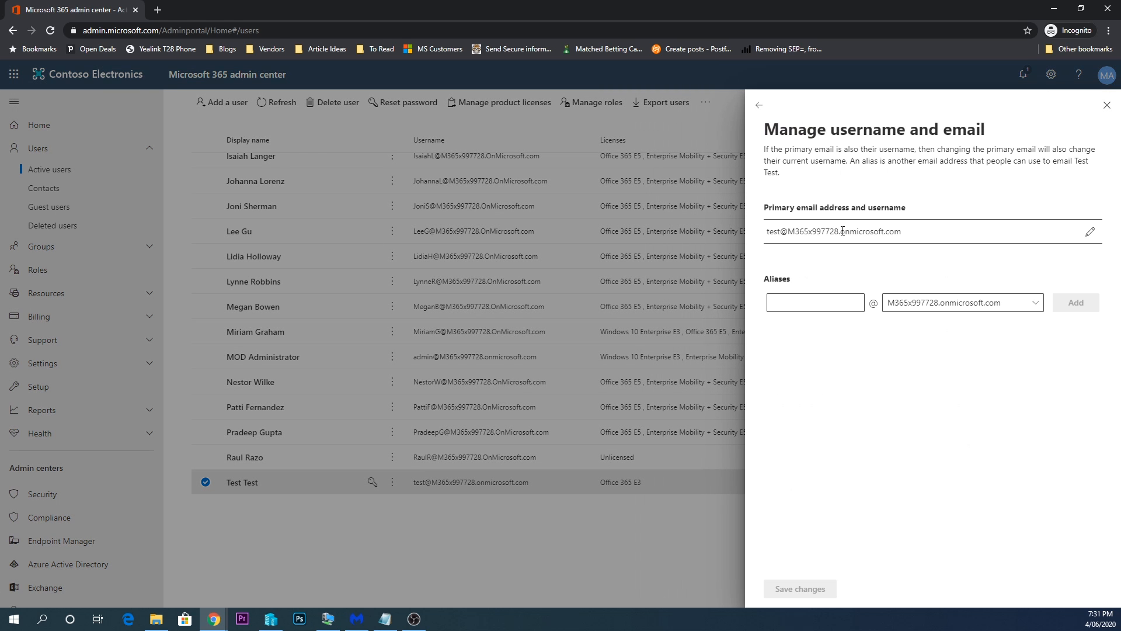
Step: Add the aliases service and notifications to the test user's account
left_click(823, 302)
type("service")
left_click(1076, 302)
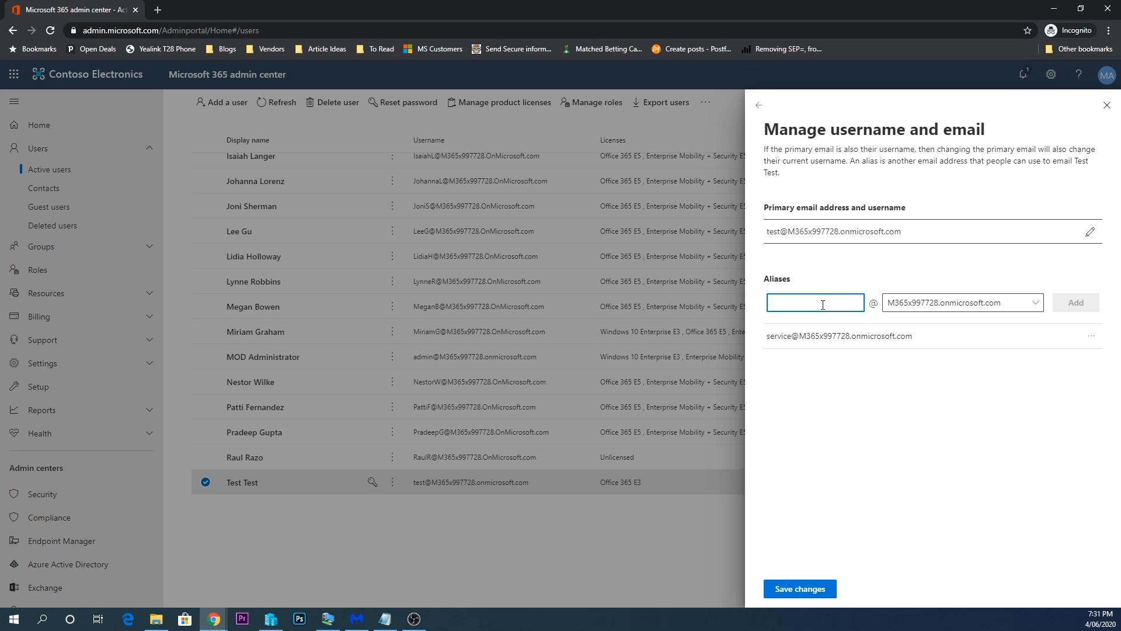
type("notifications")
left_click(1076, 302)
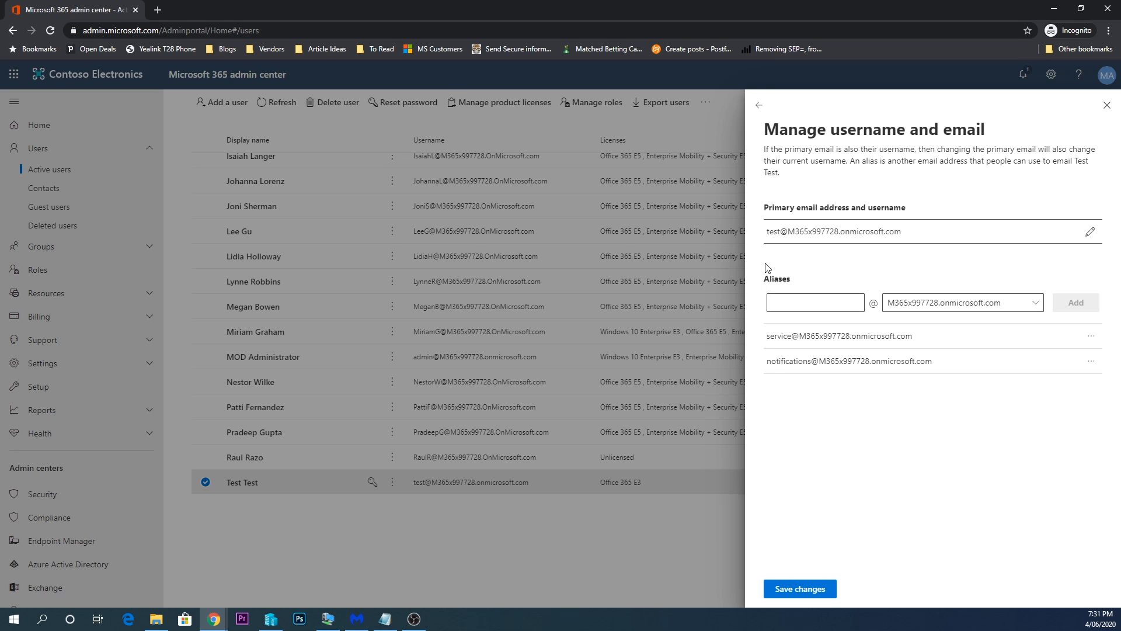
Step: Save the two new aliases and return to the test user's account details
double_click(772, 232)
left_click_drag(773, 234, 888, 230)
double_click(772, 233)
left_click_drag(773, 232, 861, 229)
double_click(782, 336)
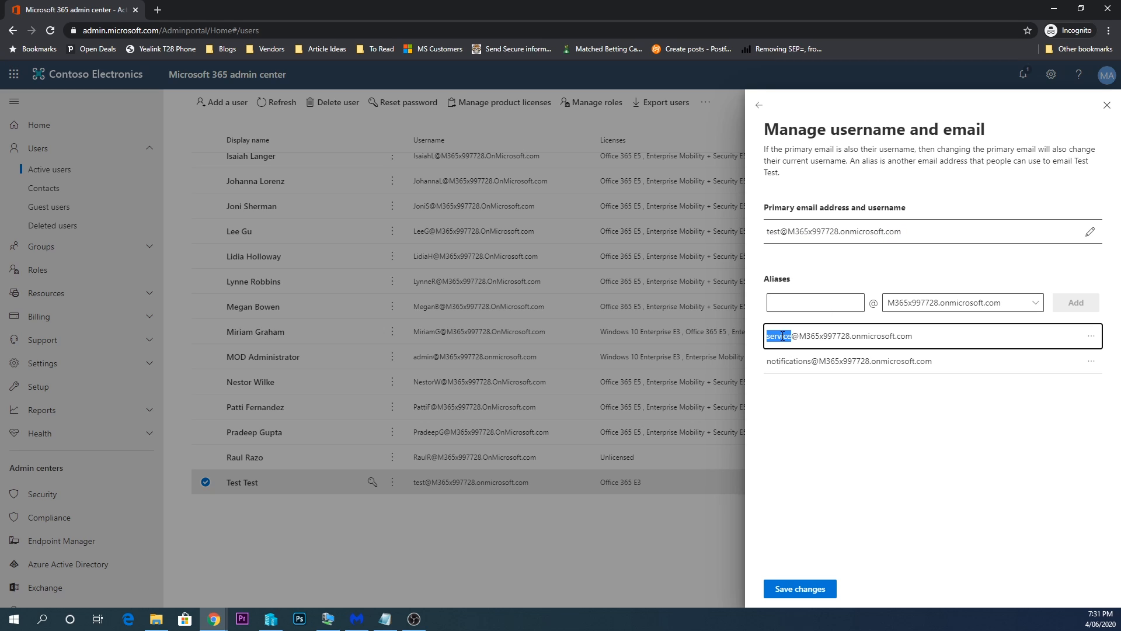
double_click(788, 360)
double_click(781, 232)
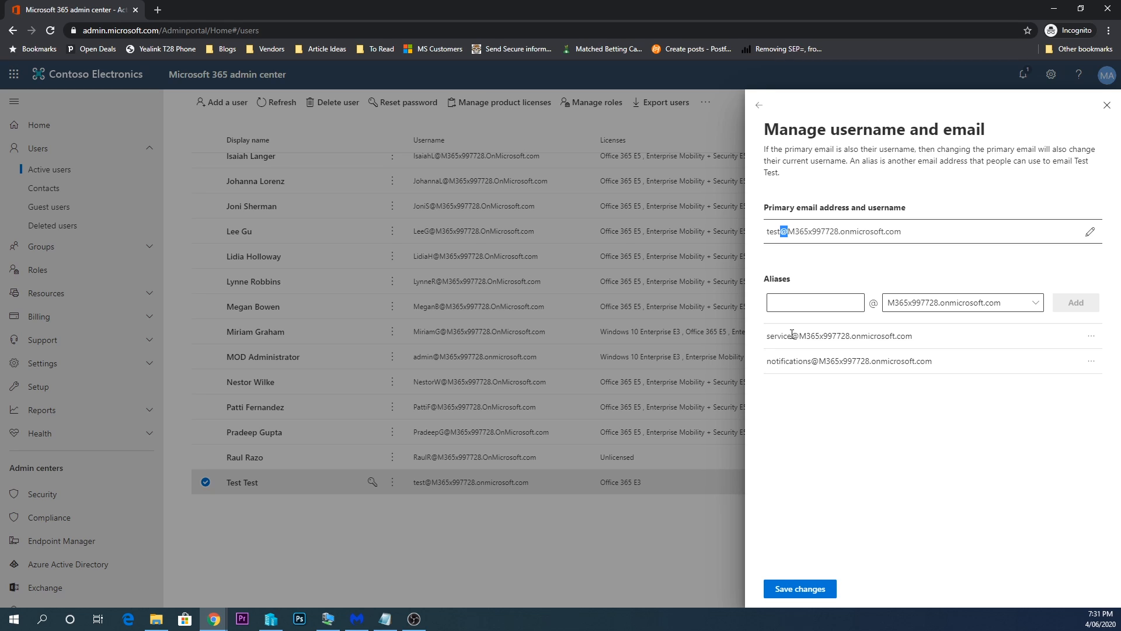
left_click(778, 236)
double_click(778, 235)
left_click(811, 590)
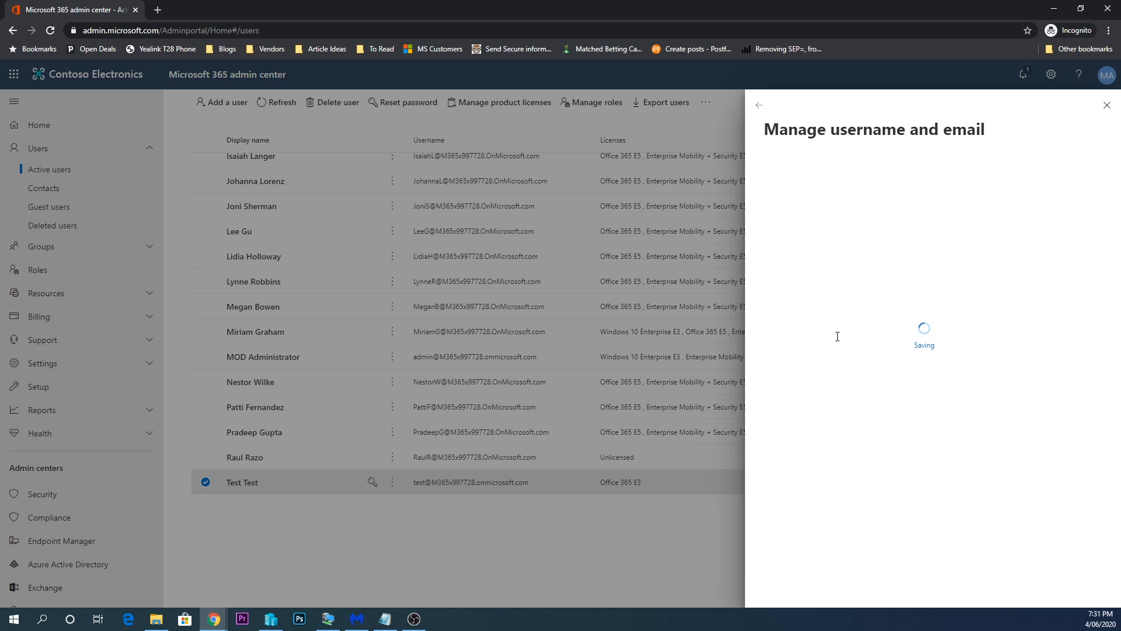
left_click(758, 106)
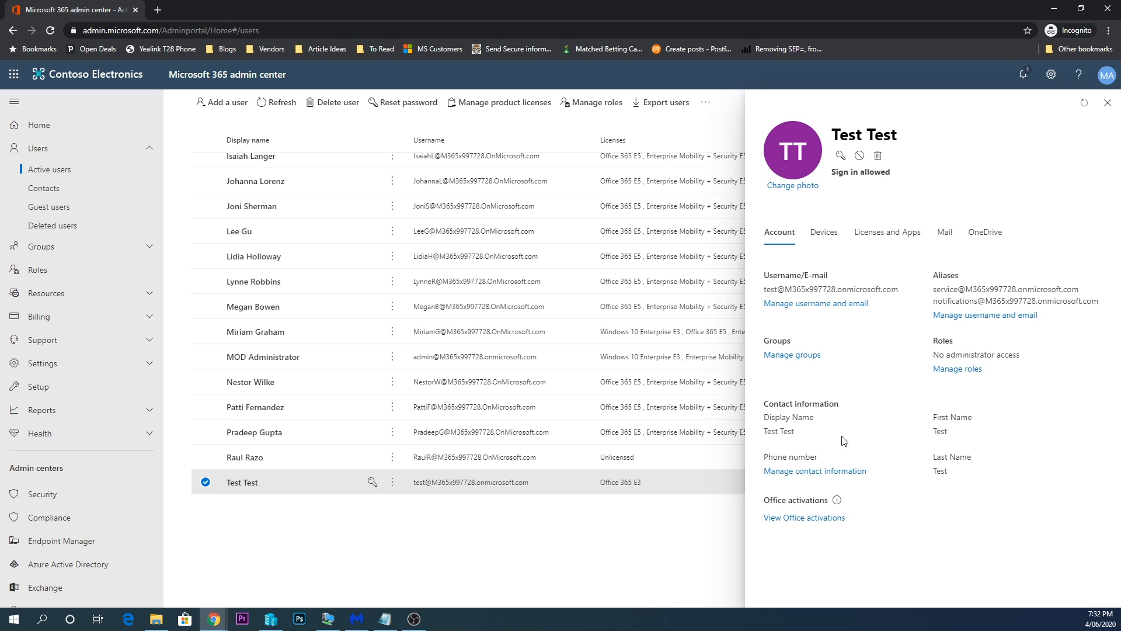
Step: Enter job profile CEO and department Fake Department in the user's contact information
left_click(802, 474)
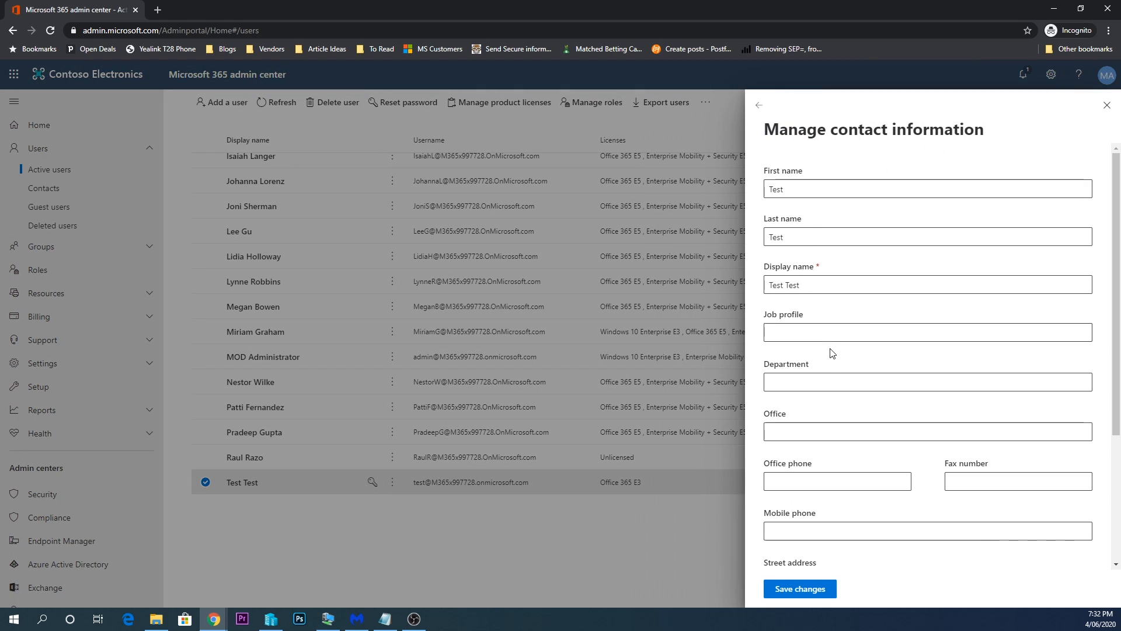
left_click(810, 332)
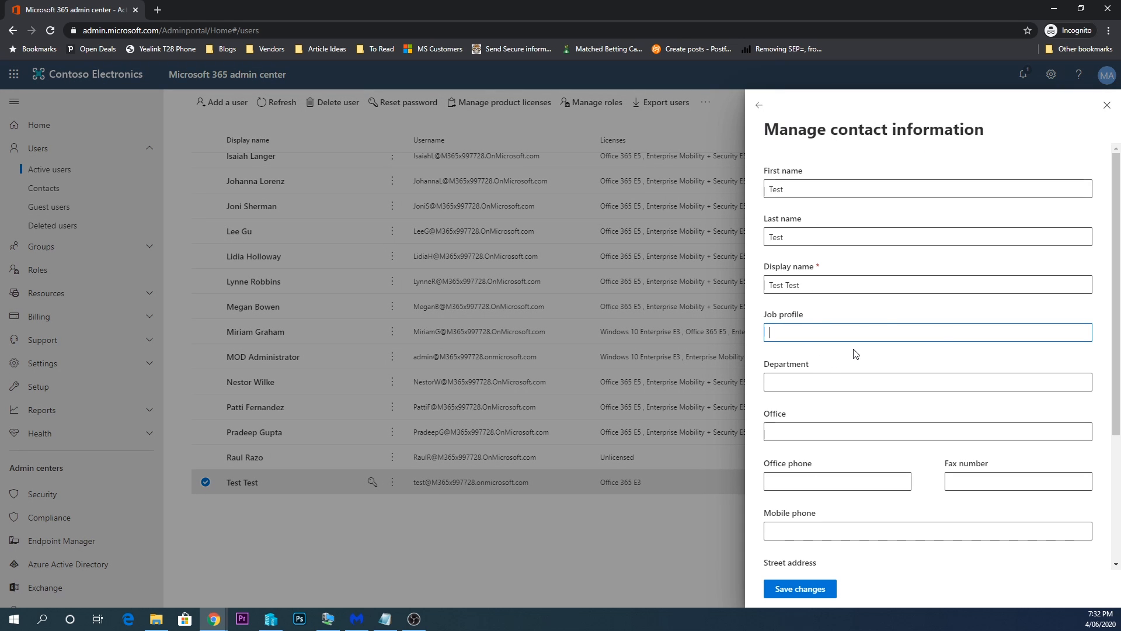
type("CEO")
type("Fake Departn")
key("BackSpace")
type("menet")
key("Tab")
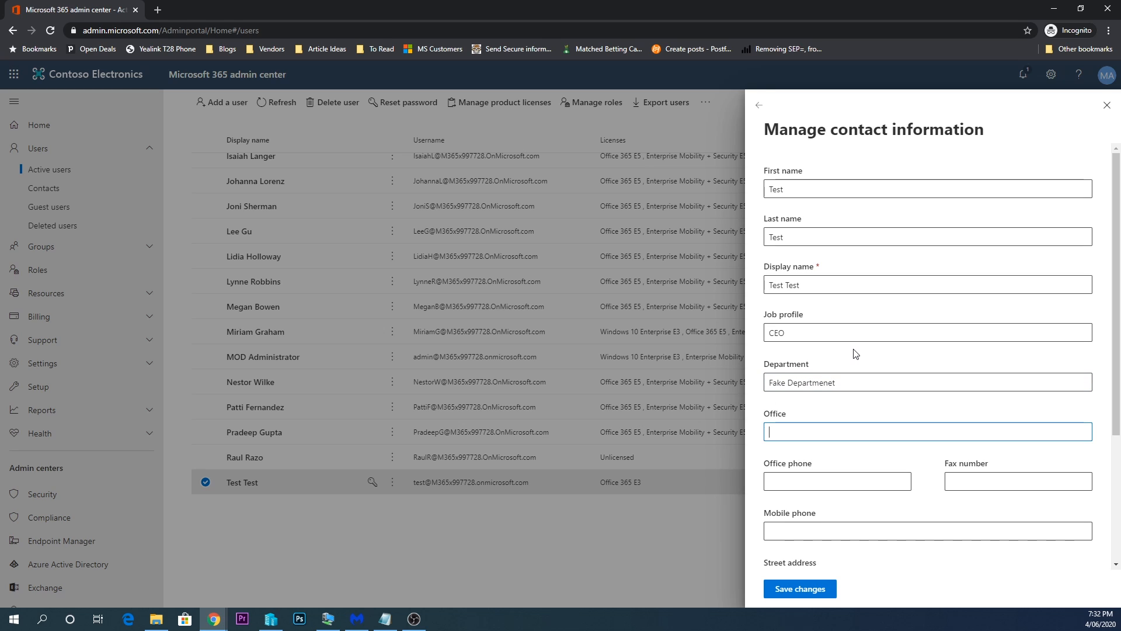
left_click(837, 377)
double_click(835, 382)
type("Department")
key("Tab")
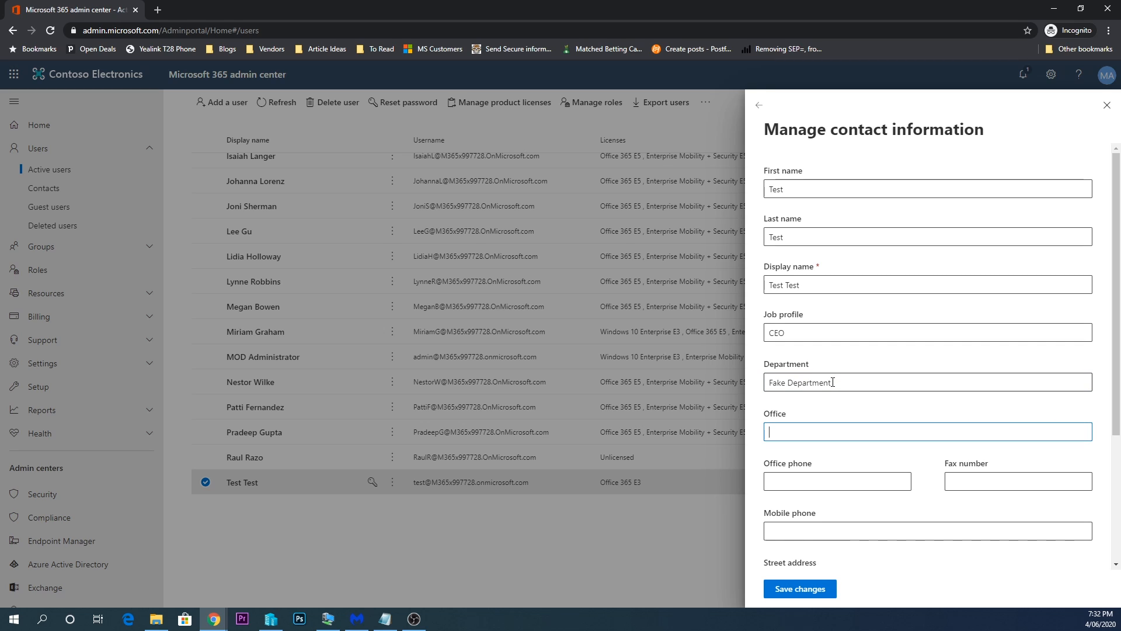
Step: Add office Australian Office and an office phone number, then save the contact details
type("Australian Office")
key("Tab")
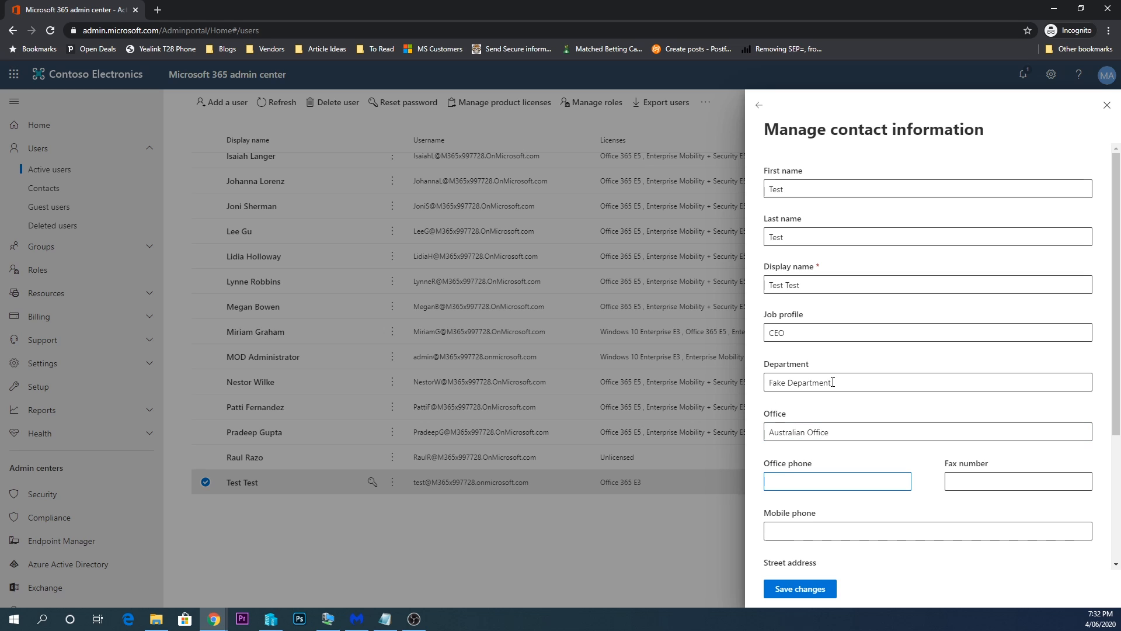
key("Tab")
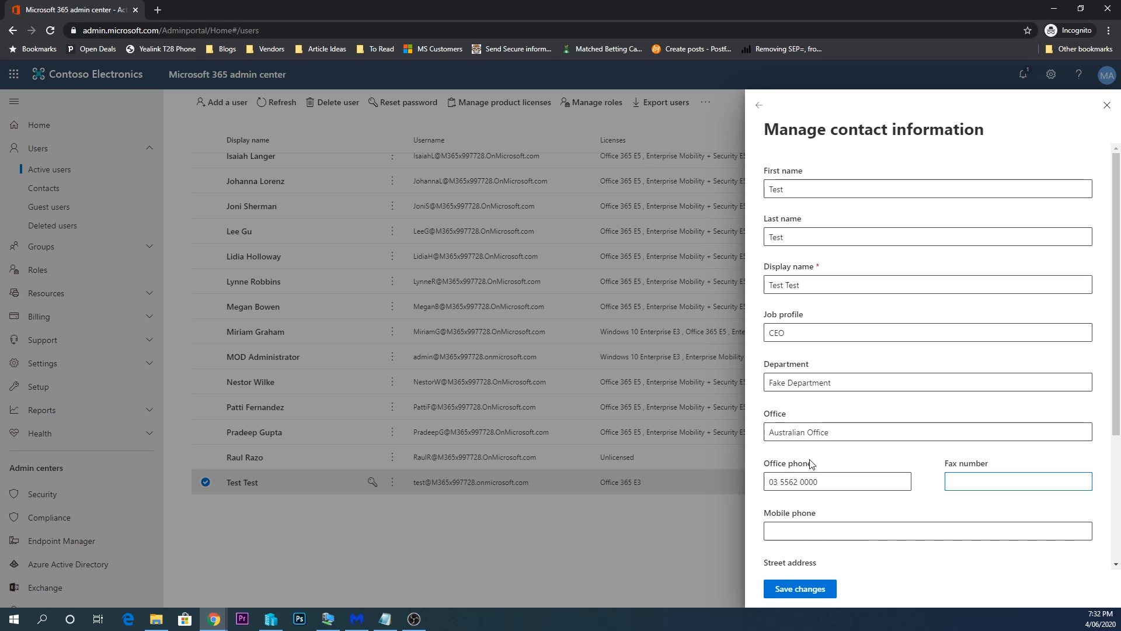
scroll(812, 463, "down", 3)
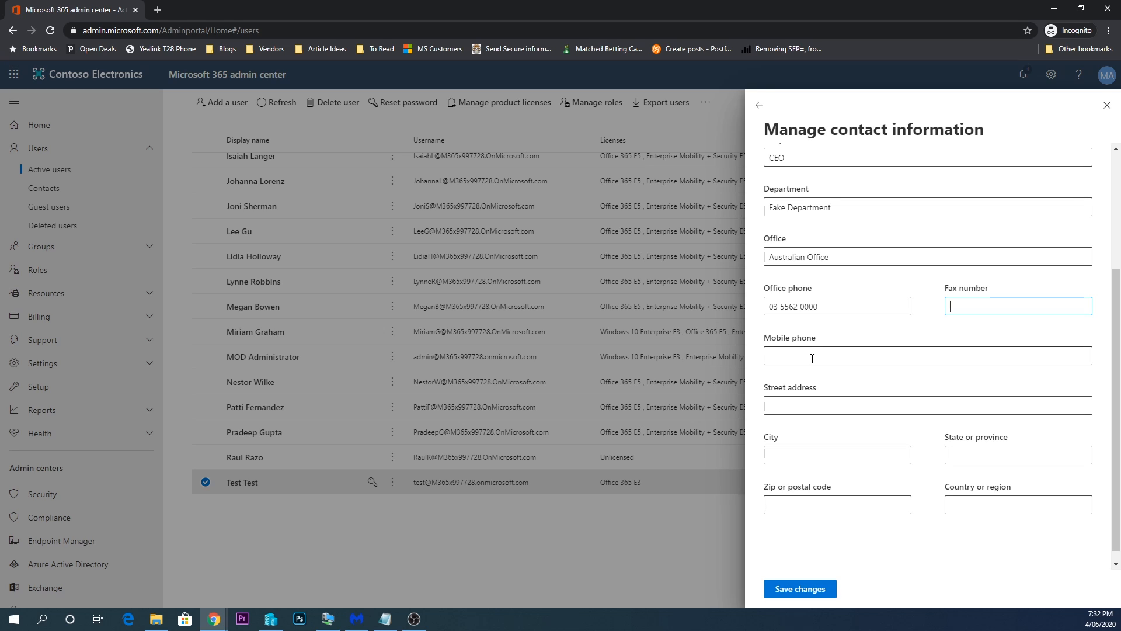
left_click(809, 594)
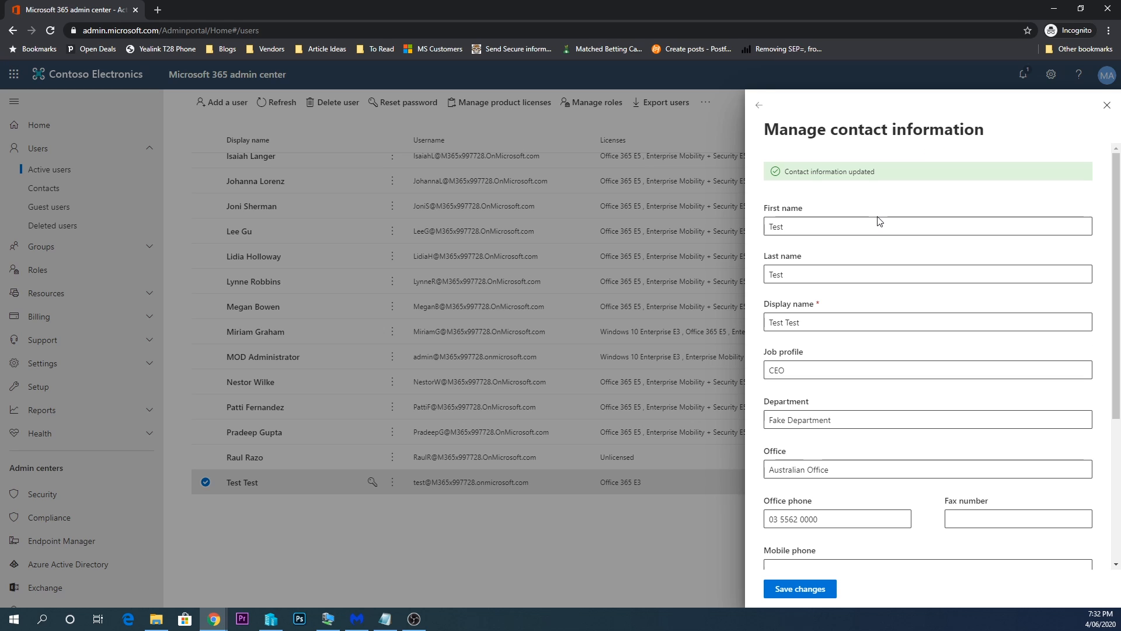
left_click(769, 104)
Step: Check the test user's Devices tab, which shows no enrolled devices
left_click(825, 234)
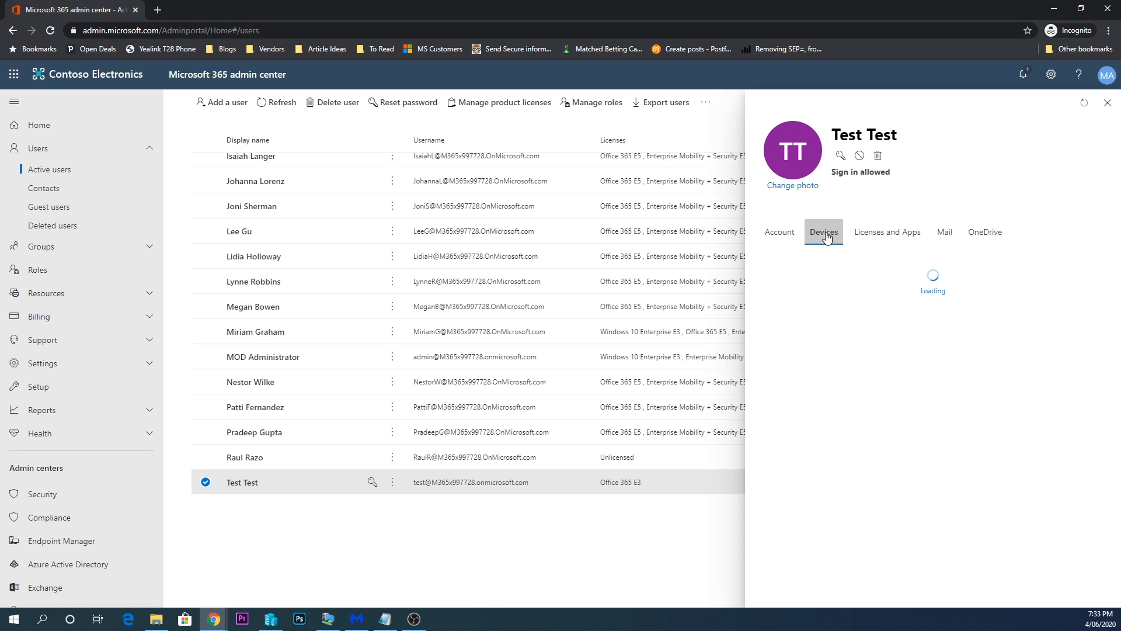
mouse_move(941, 279)
left_mouse_down()
mouse_move(786, 279)
mouse_move(943, 278)
left_mouse_up()
double_click(792, 279)
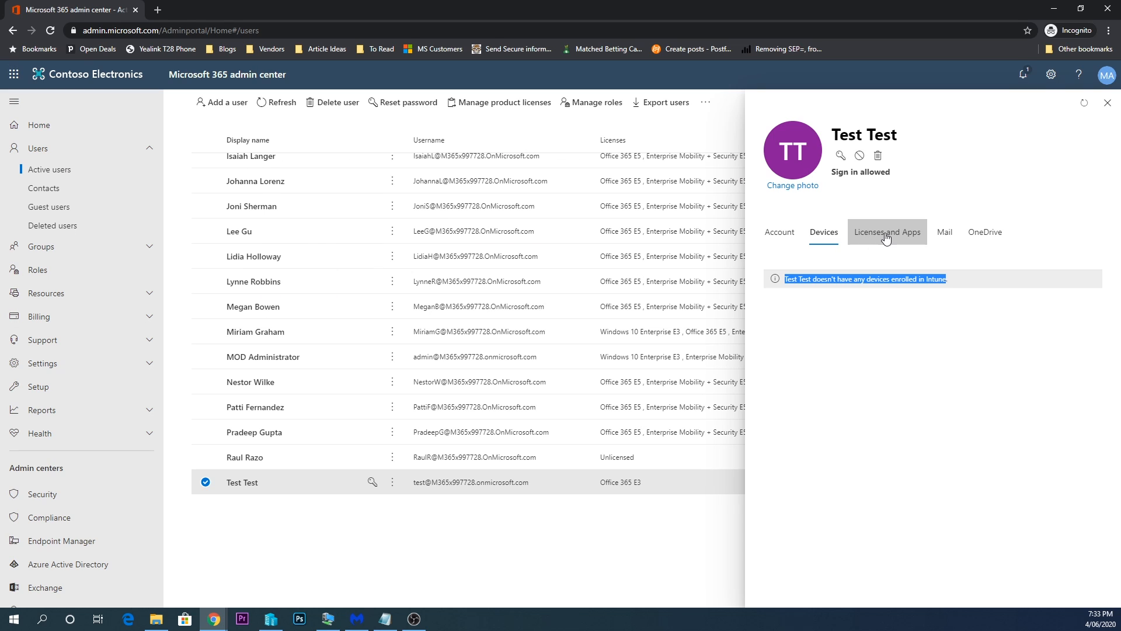
Step: Review the Office 365 E3 apps listed under the user's Licenses and apps
left_click(886, 237)
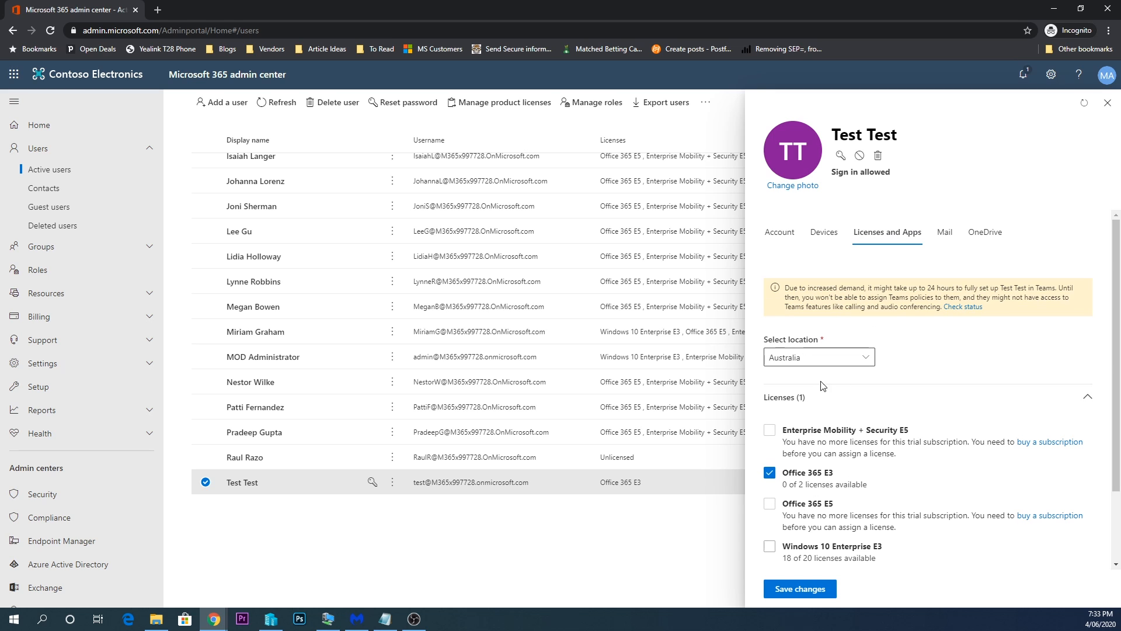
scroll(900, 397, "down", 2)
left_click(778, 536)
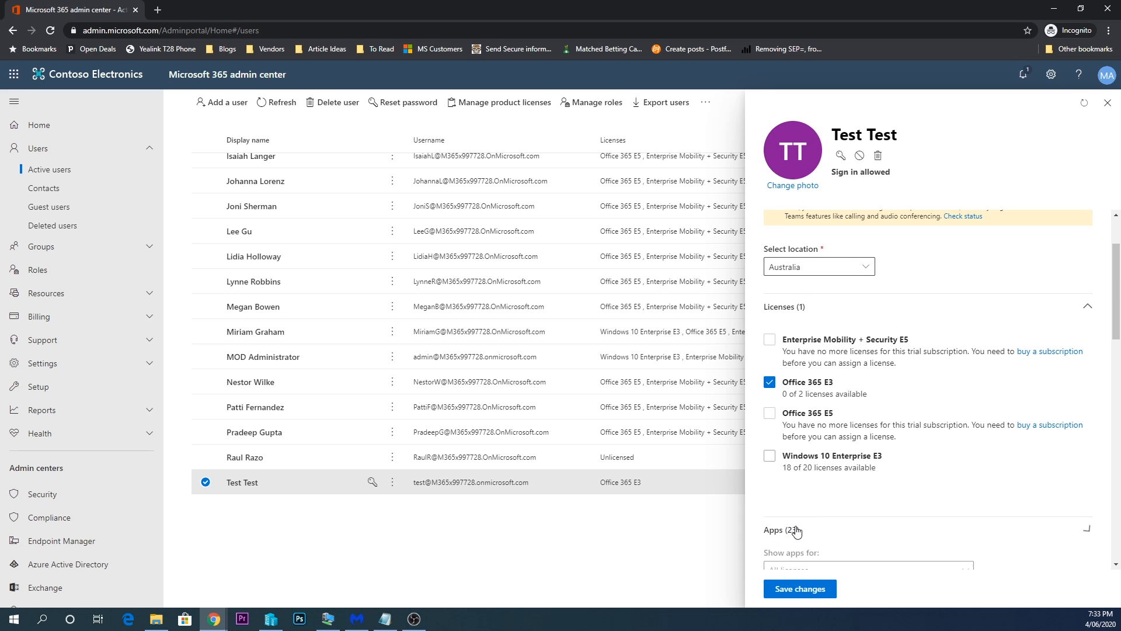
scroll(791, 530, "down", 10)
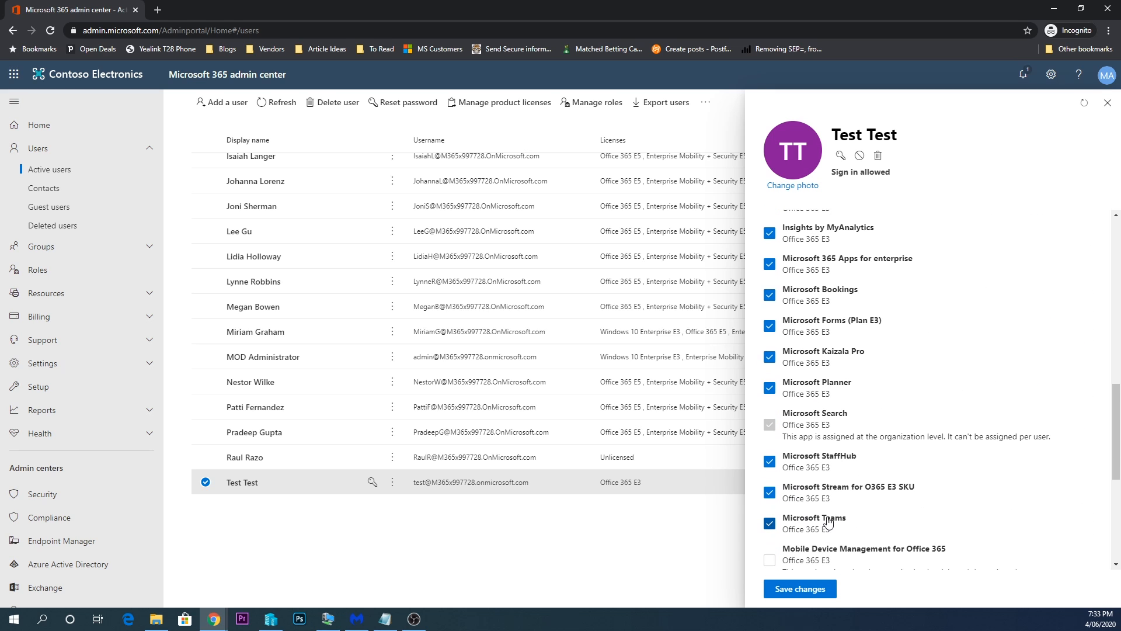
scroll(828, 521, "up", 1)
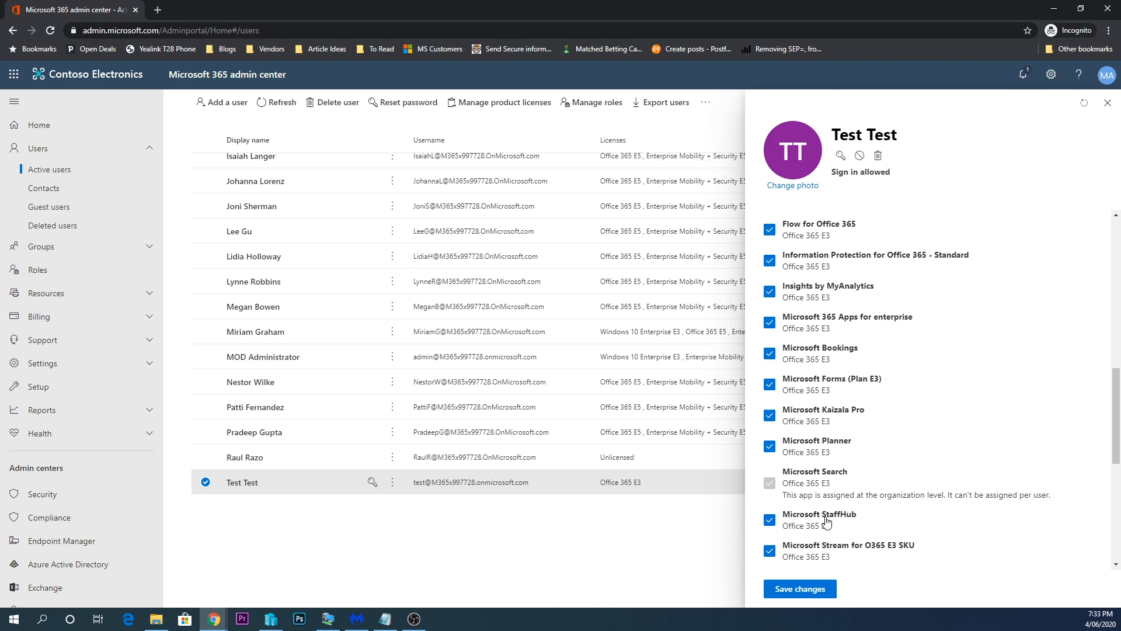
Step: Review Test Test's Mail tab: forwarding None, automatic replies Off, all email apps allowed
scroll(827, 521, "up", 9)
left_click(945, 232)
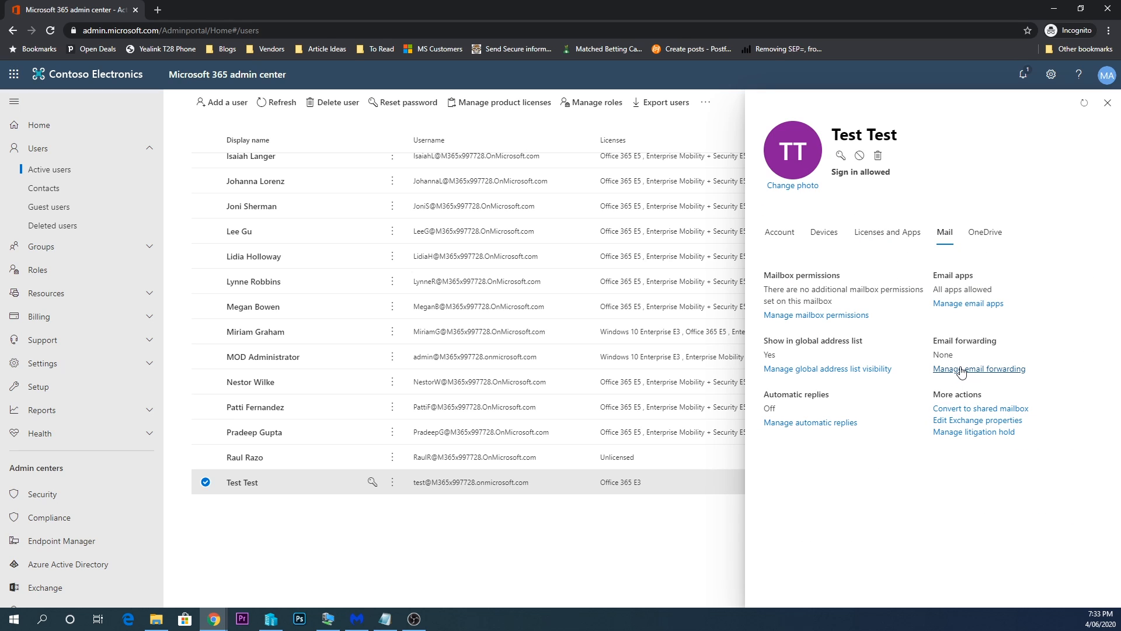
triple_click(947, 344)
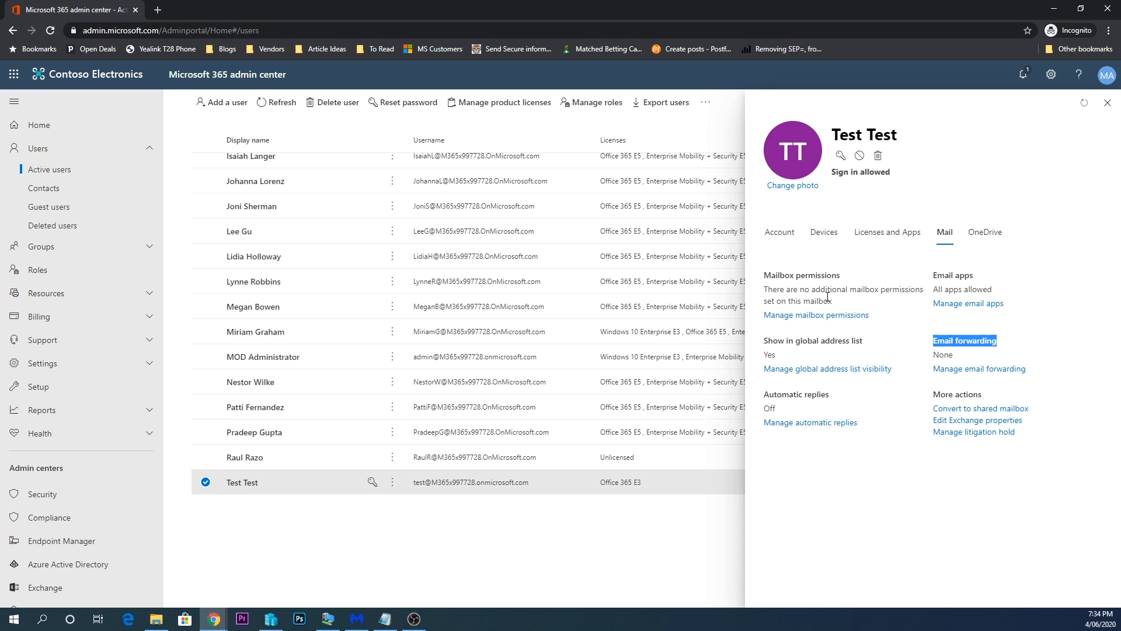
left_click(991, 240)
left_click(945, 234)
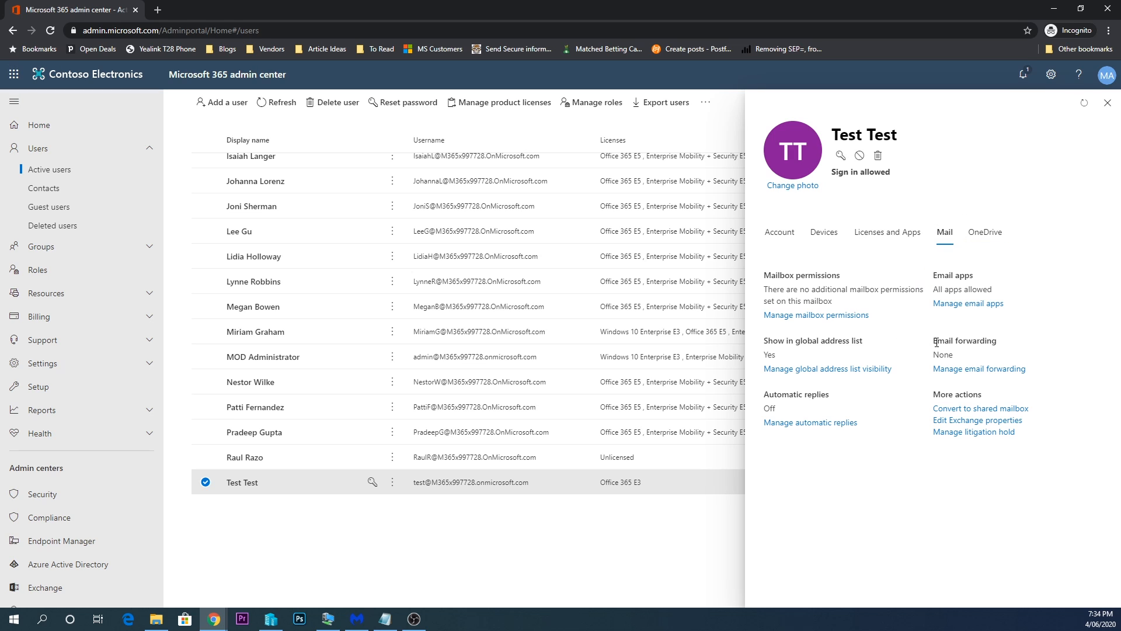
scroll(75, 573, "down", 3)
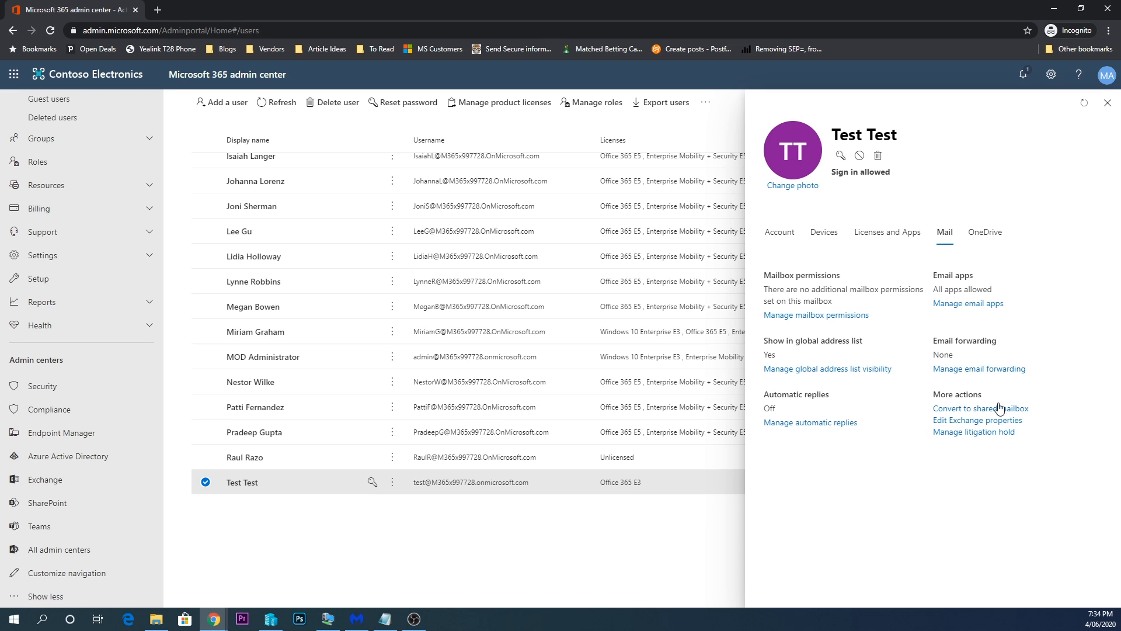
Step: Open Test Test's OneDrive tab and read that OneDrive isn't set up yet
left_click(986, 235)
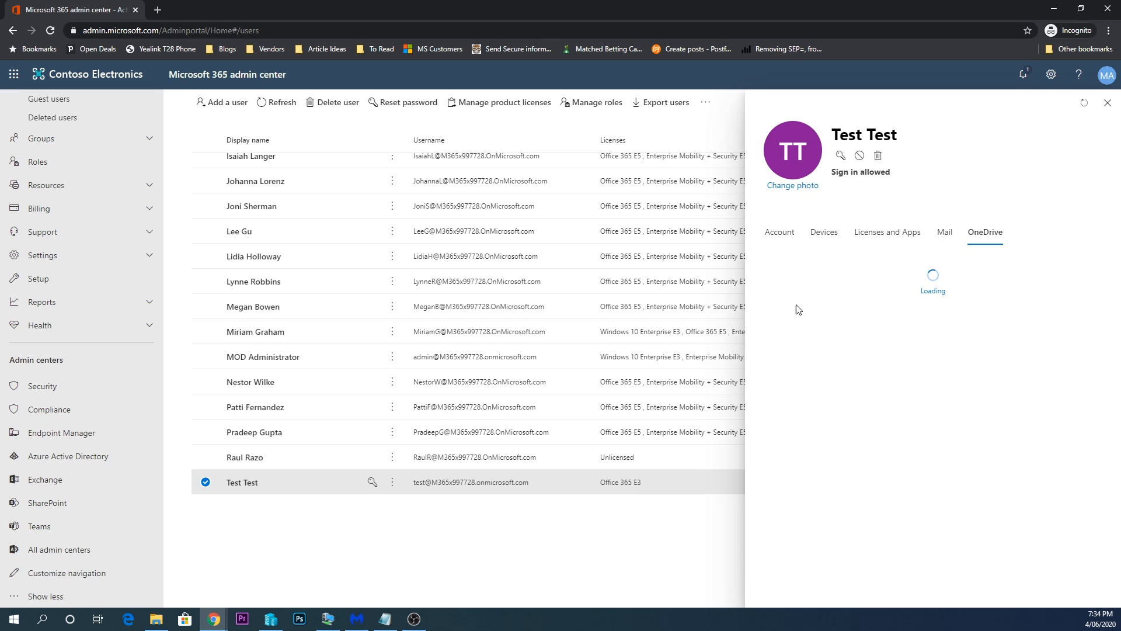
left_click_drag(786, 279, 1008, 281)
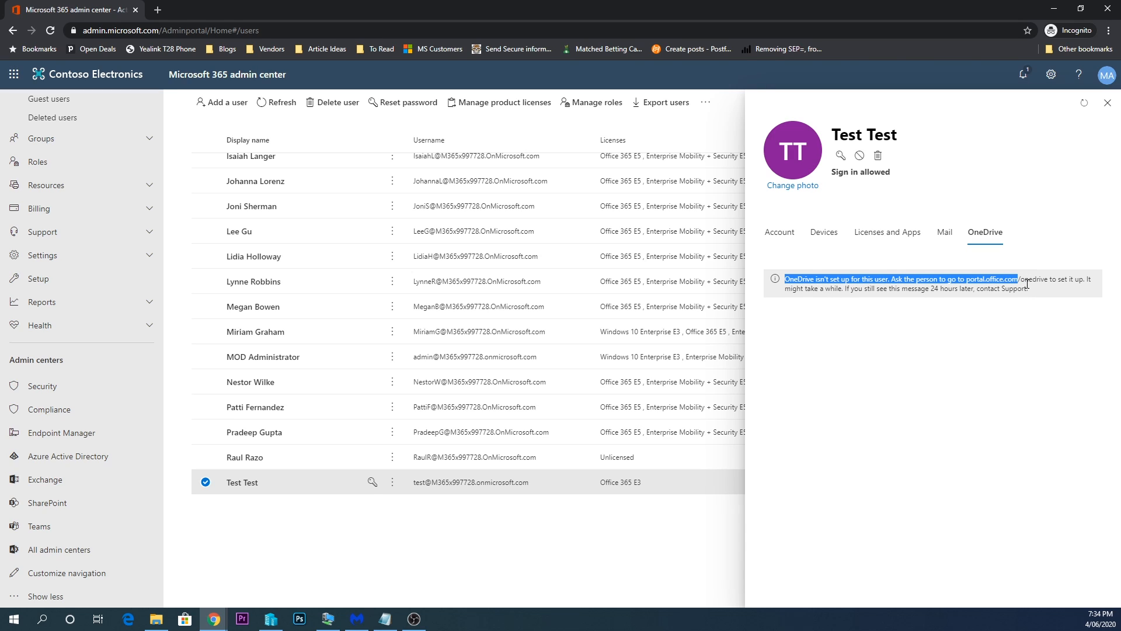
left_click(995, 286)
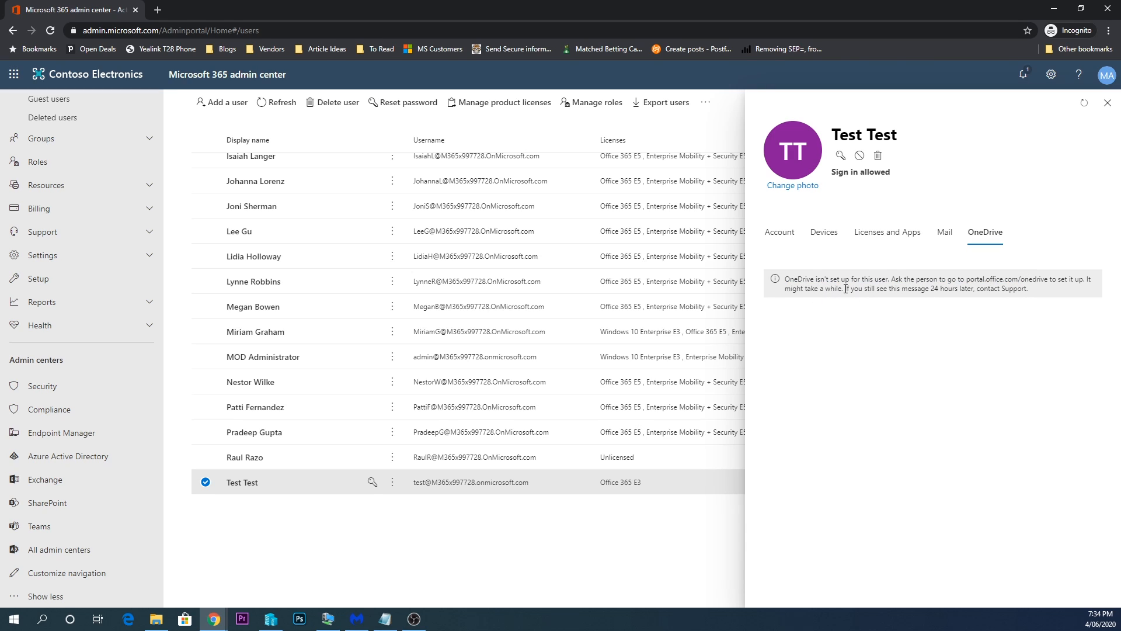
left_click_drag(848, 289, 1004, 290)
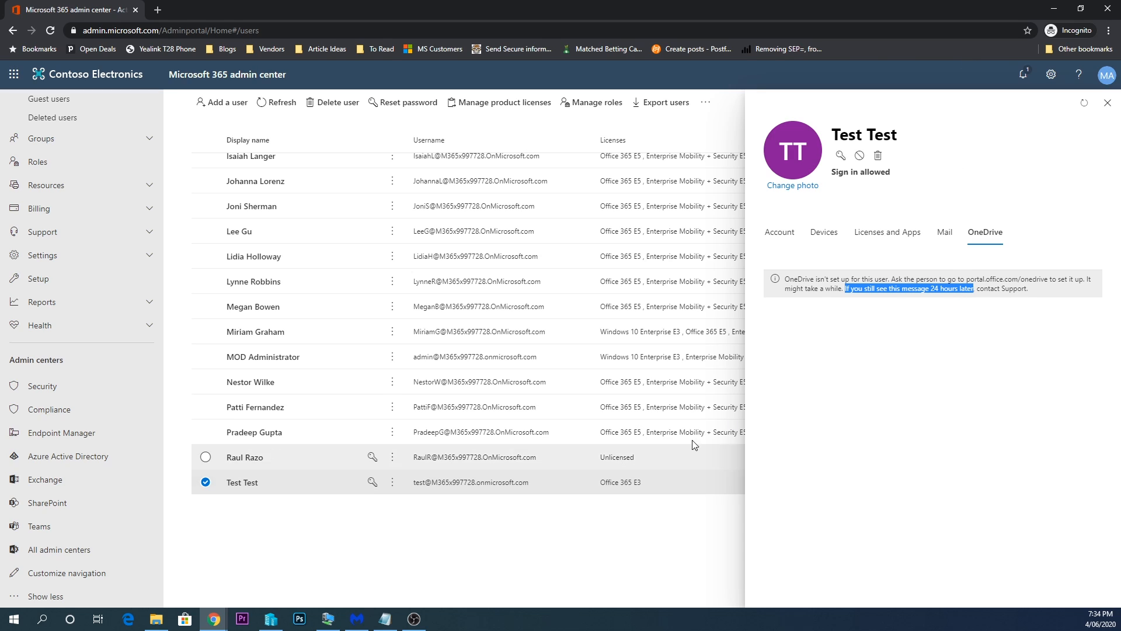
Step: Start and cancel a password reset for Test Test, then close the user's details pane
left_click(841, 156)
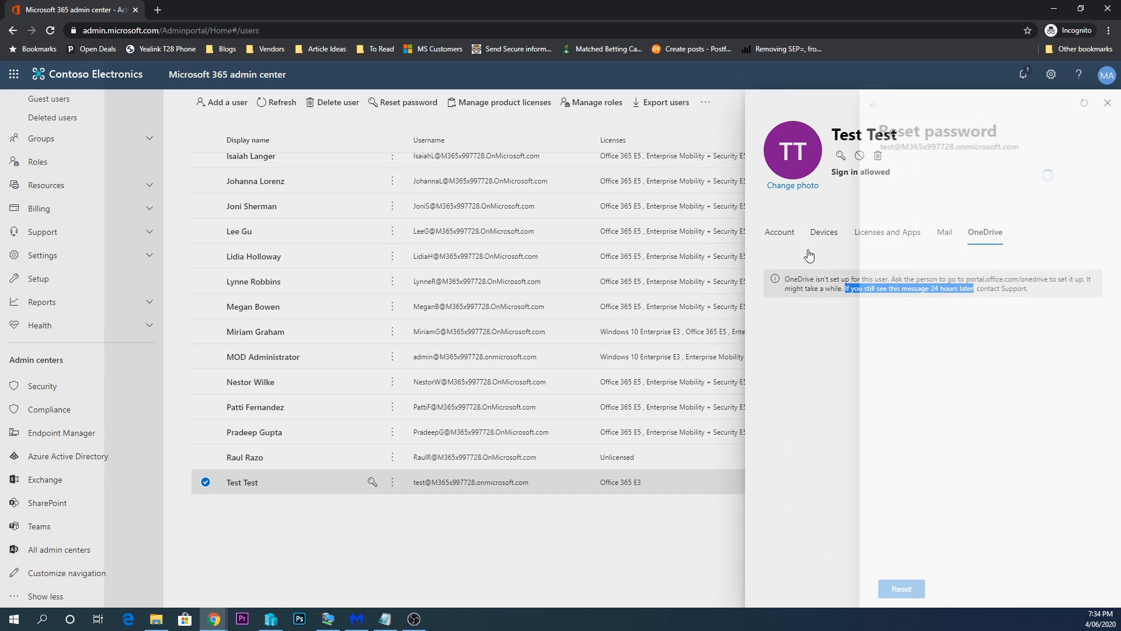
left_click(1107, 105)
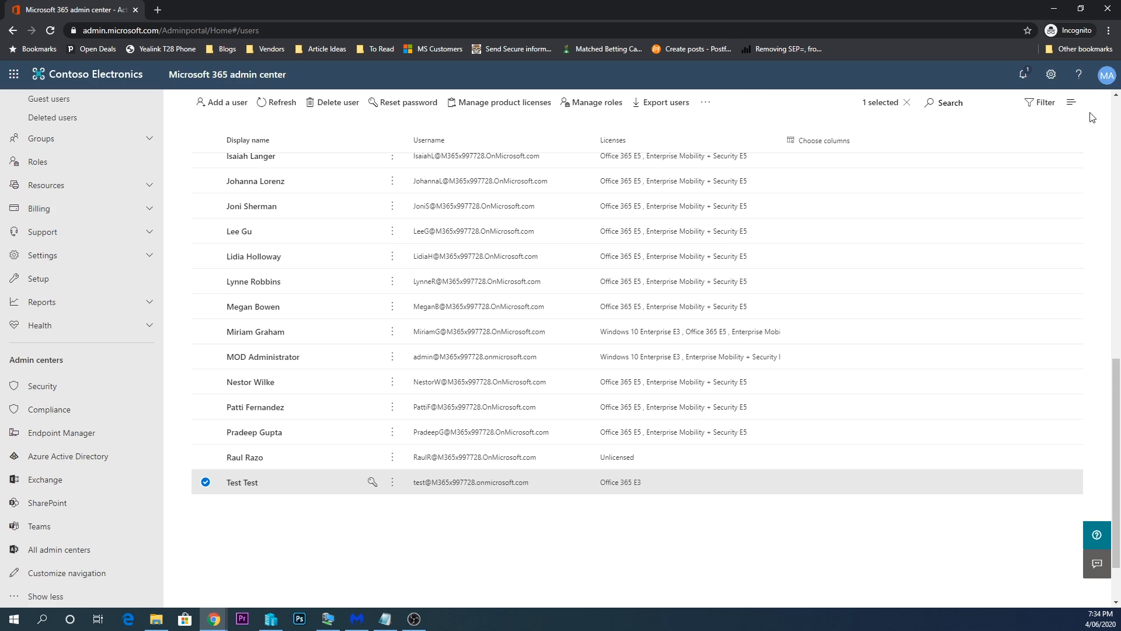
left_click(253, 485)
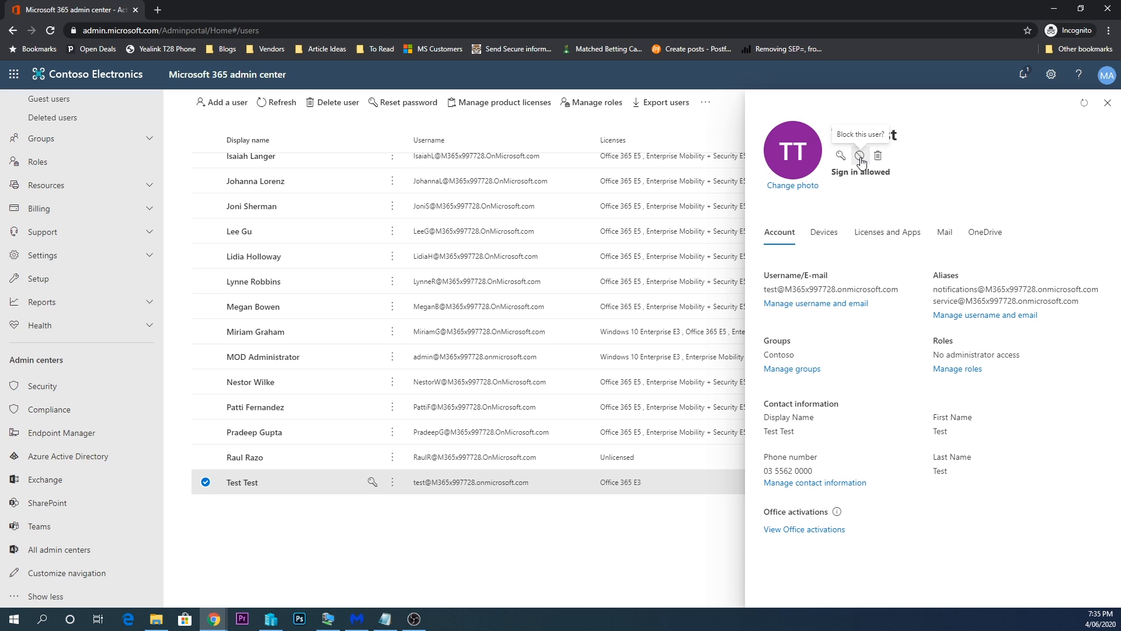
left_click(536, 518)
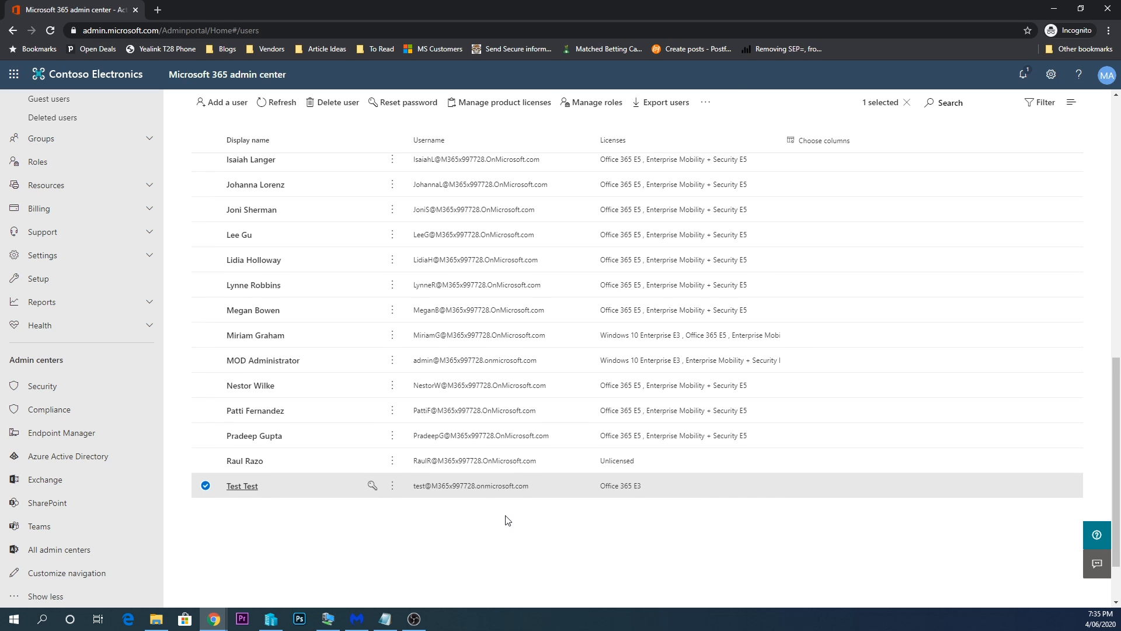
Step: Check Test Test's more-actions menu, then refresh the Active users list
scroll(507, 520, "up", 11)
scroll(404, 474, "down", 4)
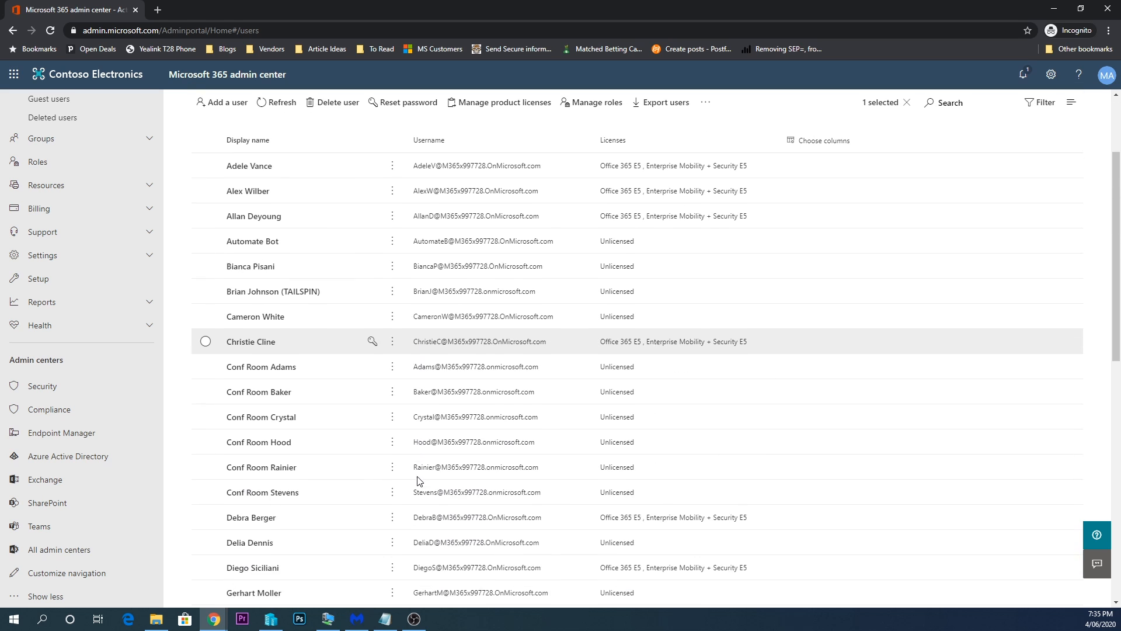
scroll(501, 490, "up", 4)
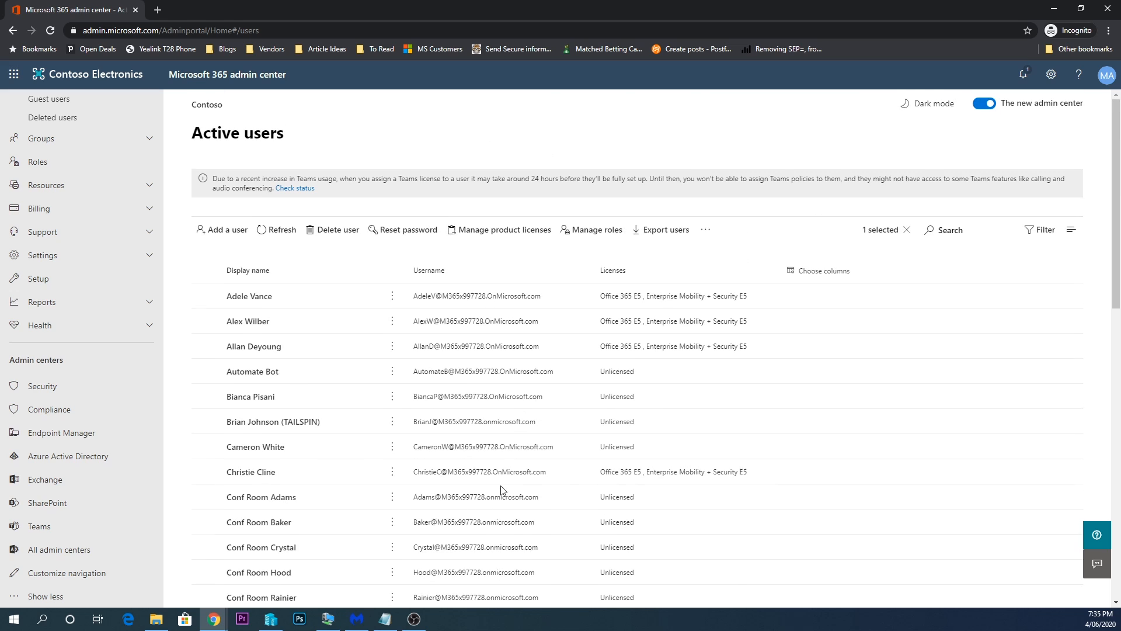
left_click(704, 232)
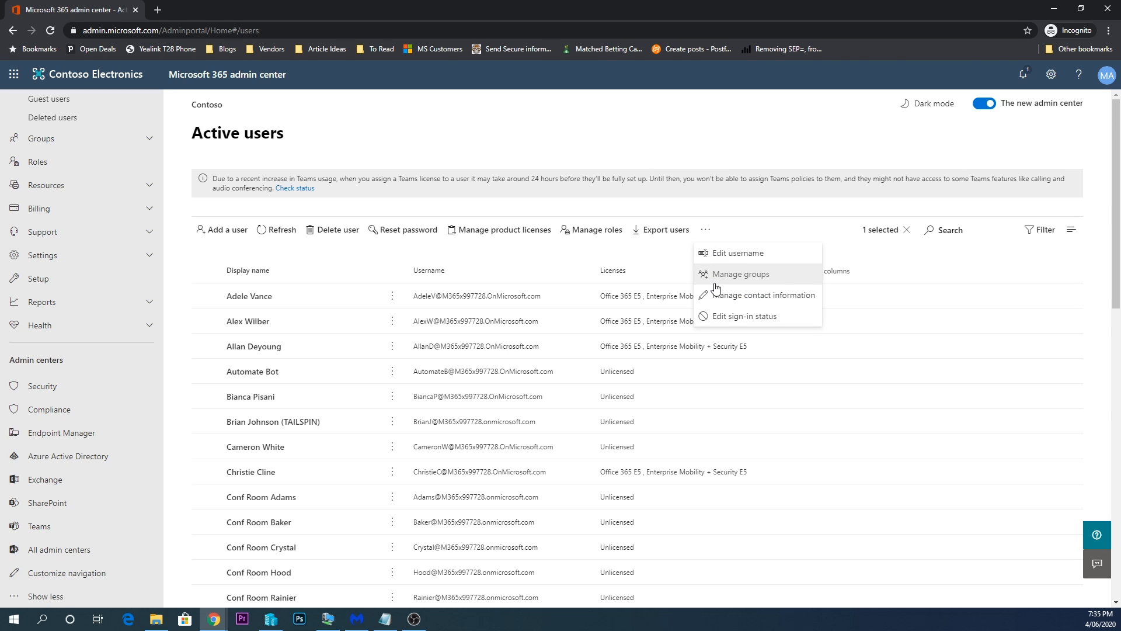
left_click(967, 271)
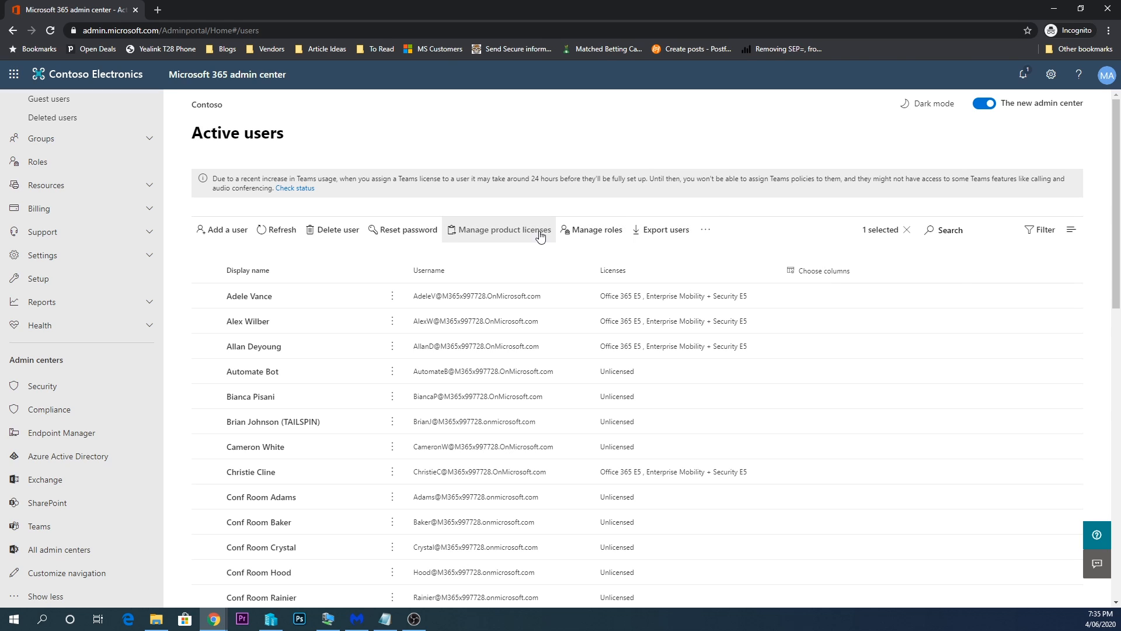
left_click(275, 231)
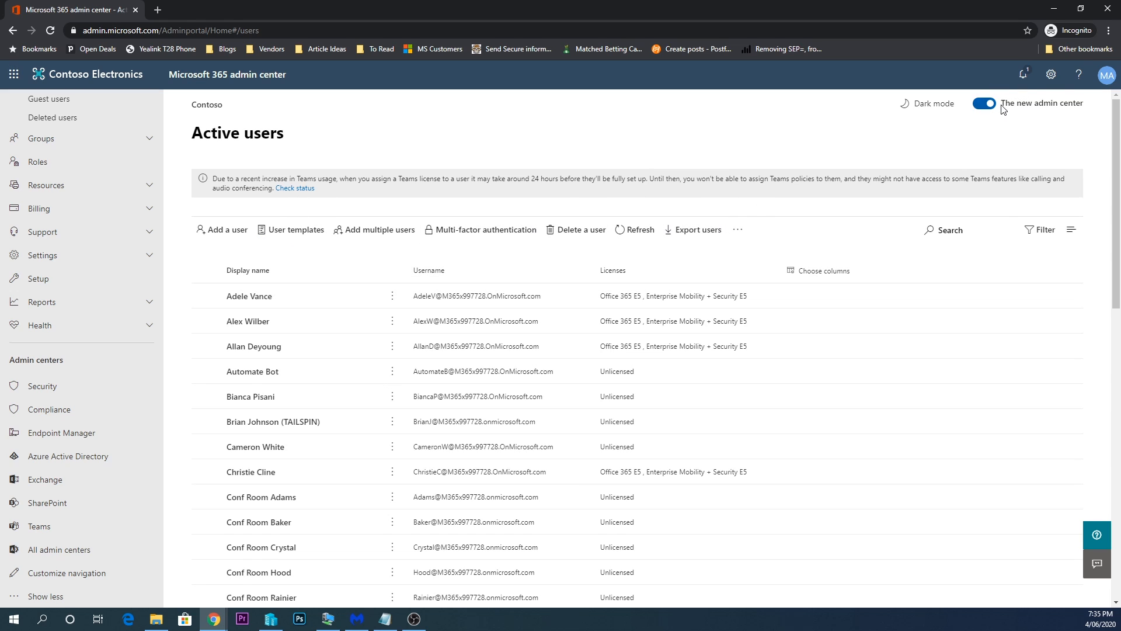
left_click(983, 104)
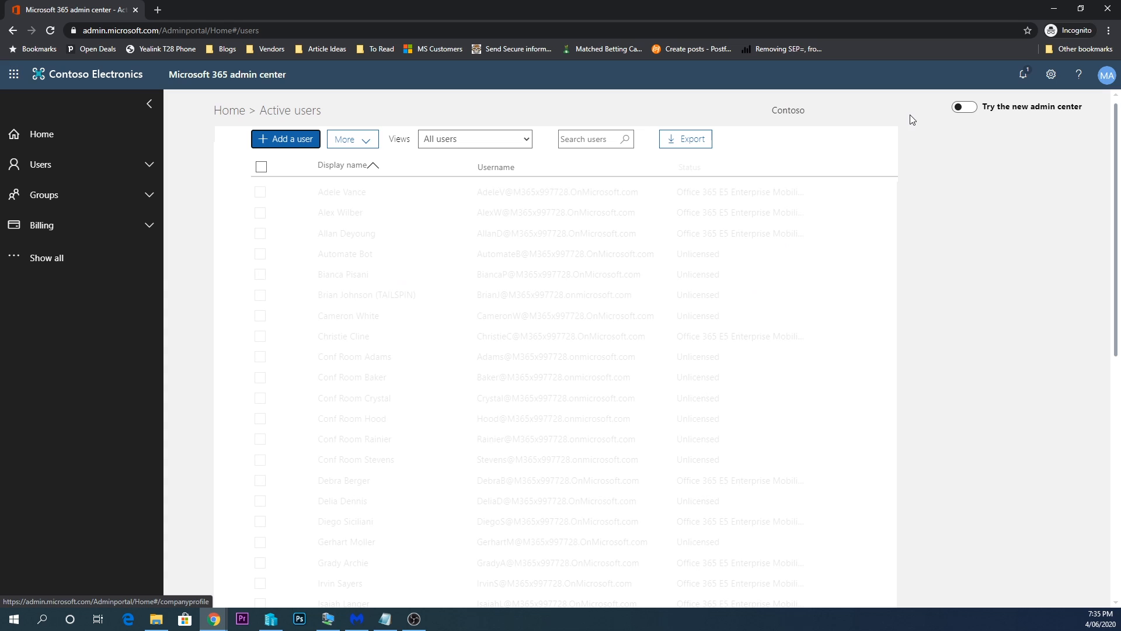
scroll(664, 381, "down", 1)
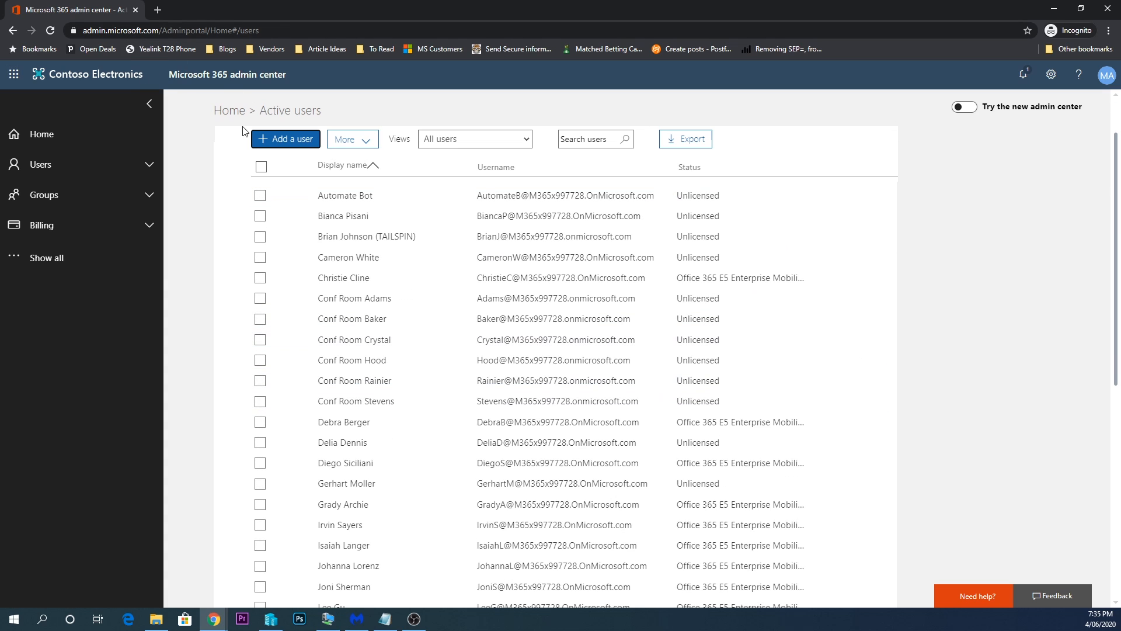
left_click(82, 165)
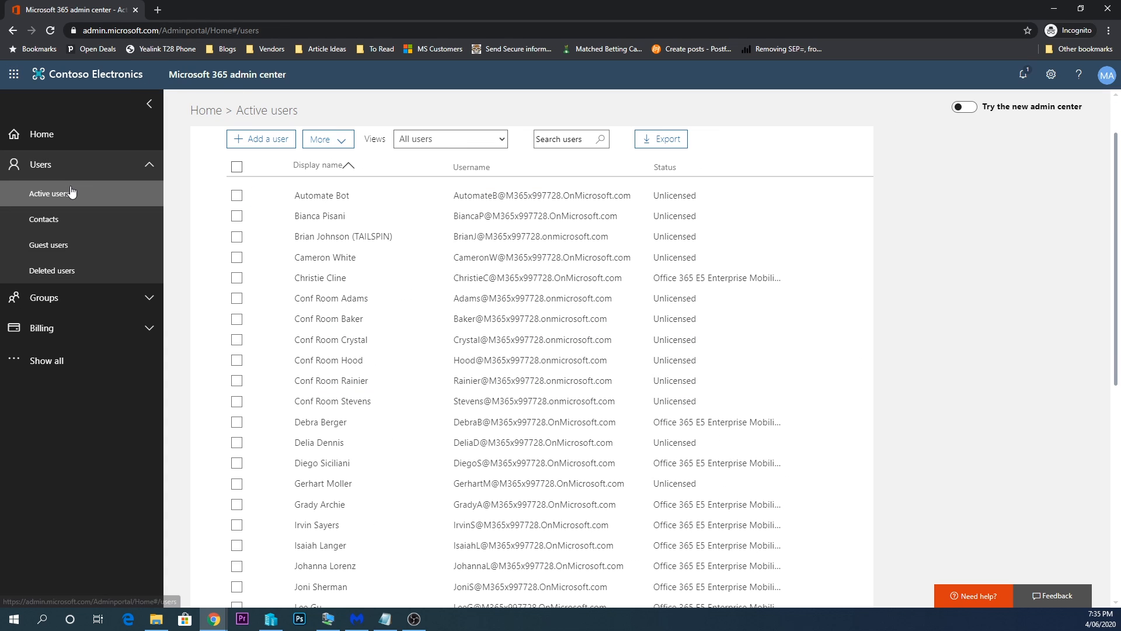
left_click(336, 142)
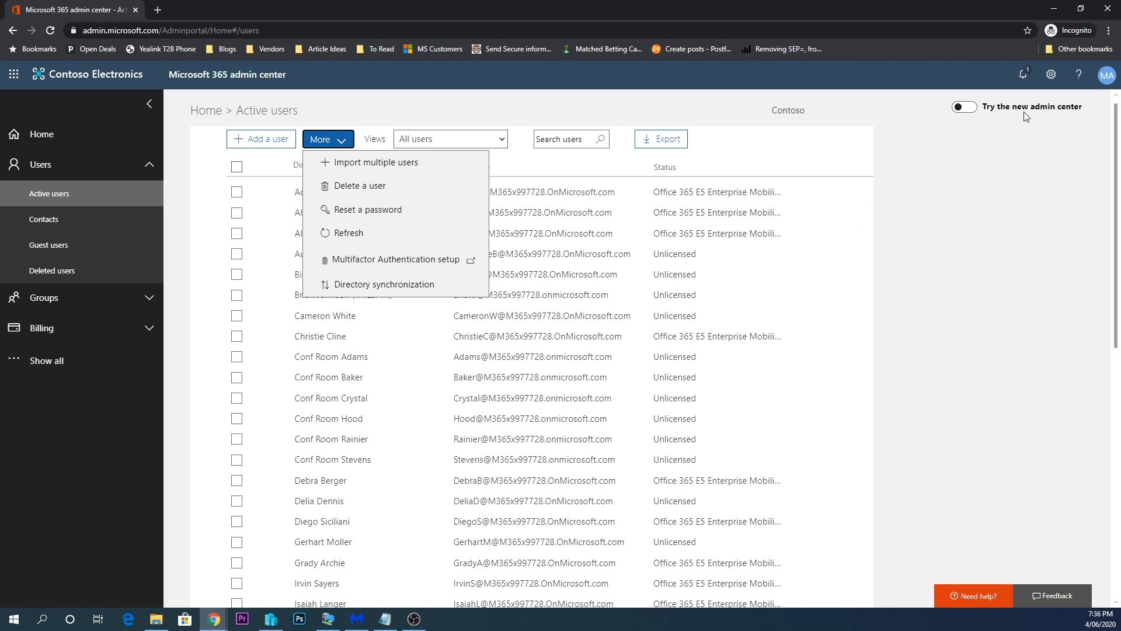
left_click(967, 110)
left_click(964, 110)
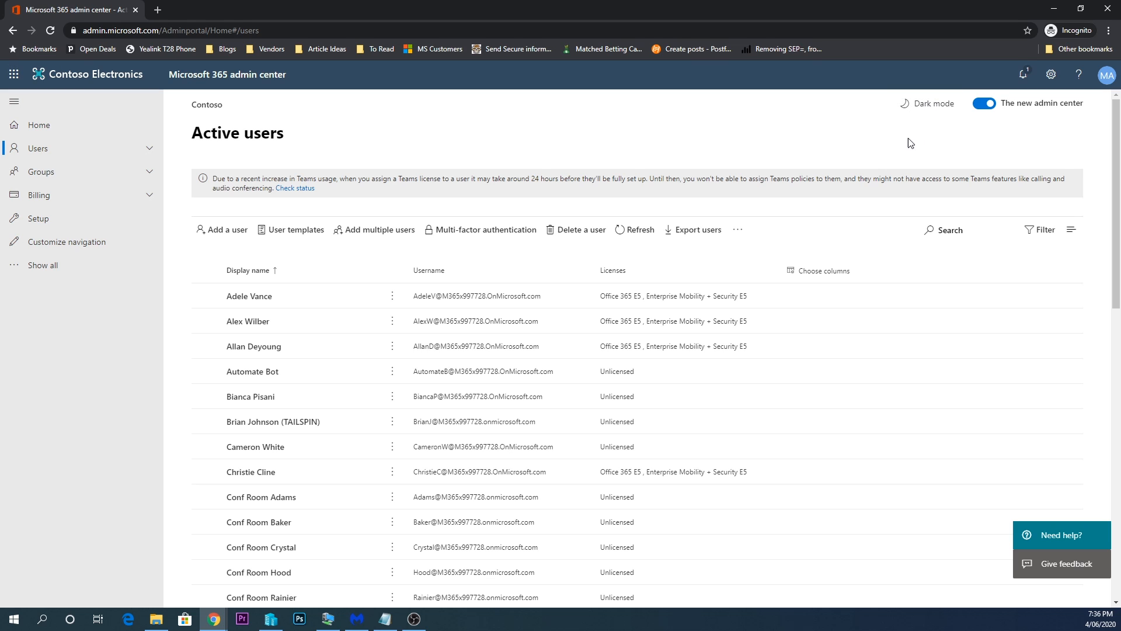
Step: Expand the full navigation, visit Contacts and Guest users, then open the Groups list
left_click(43, 265)
left_click(138, 171)
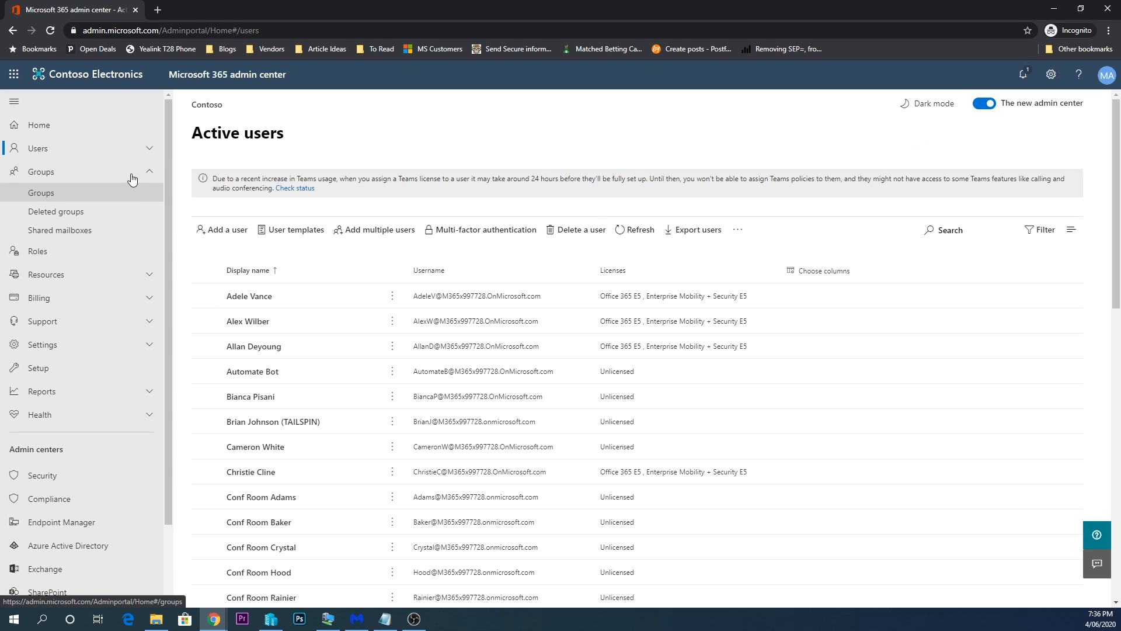
left_click(95, 150)
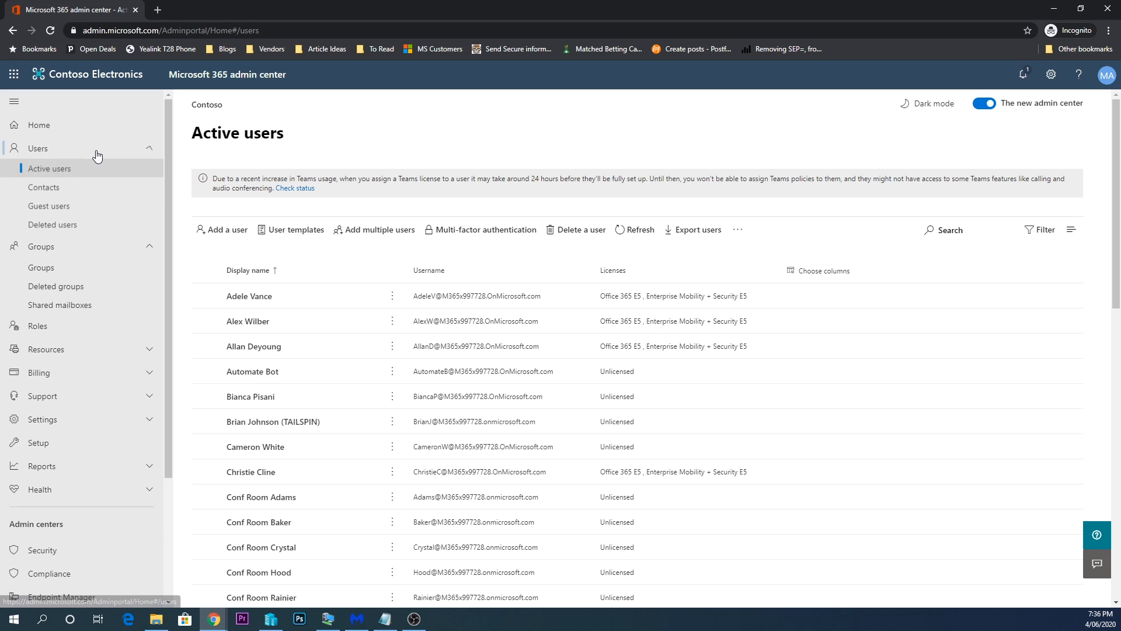
left_click(48, 192)
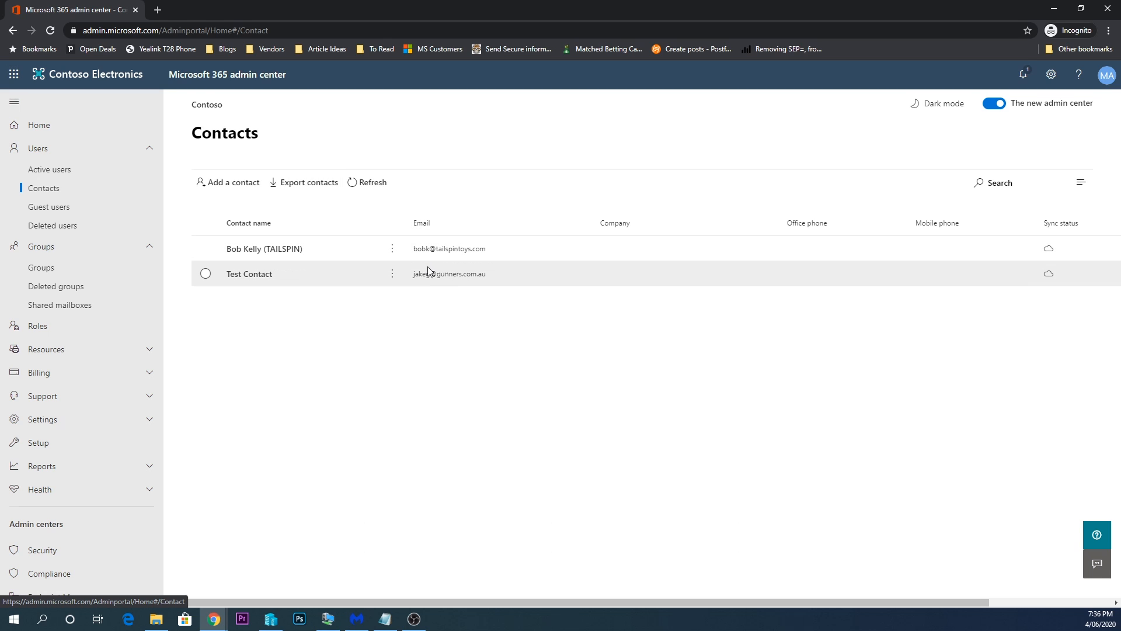
left_click(43, 209)
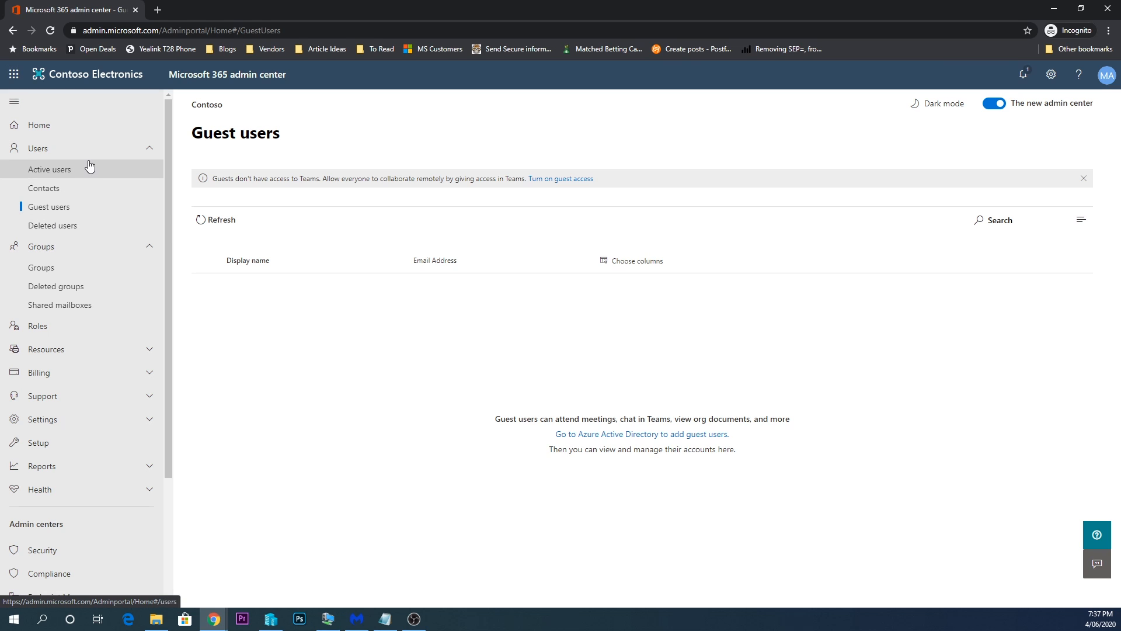
left_click(60, 267)
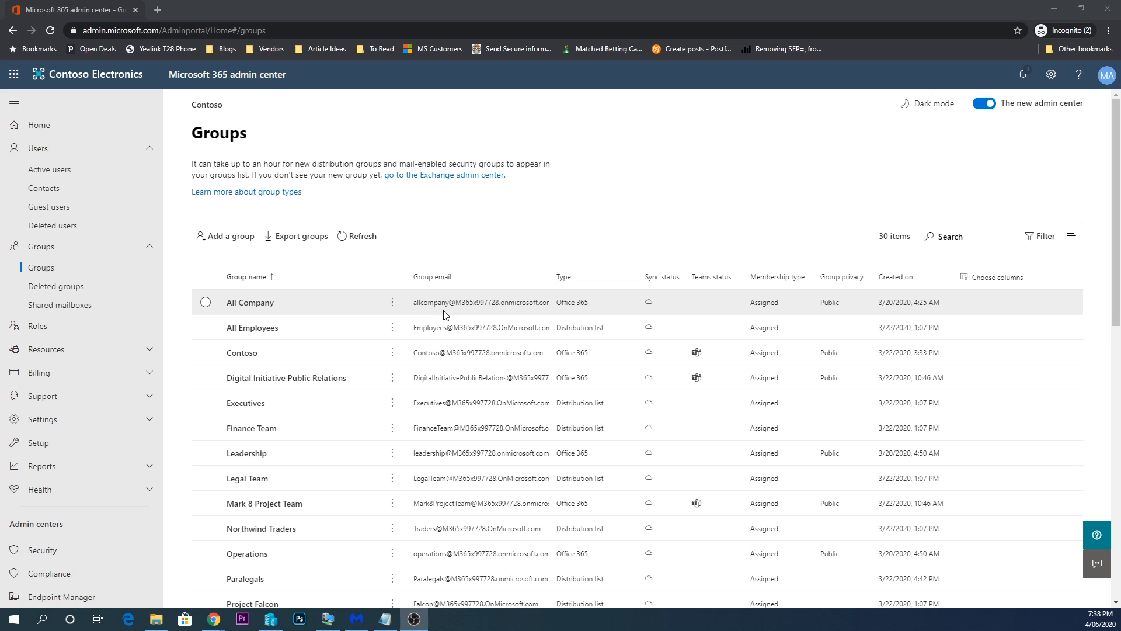
Step: Start a new group, then discard the unfinished Add a group wizard
left_click(243, 239)
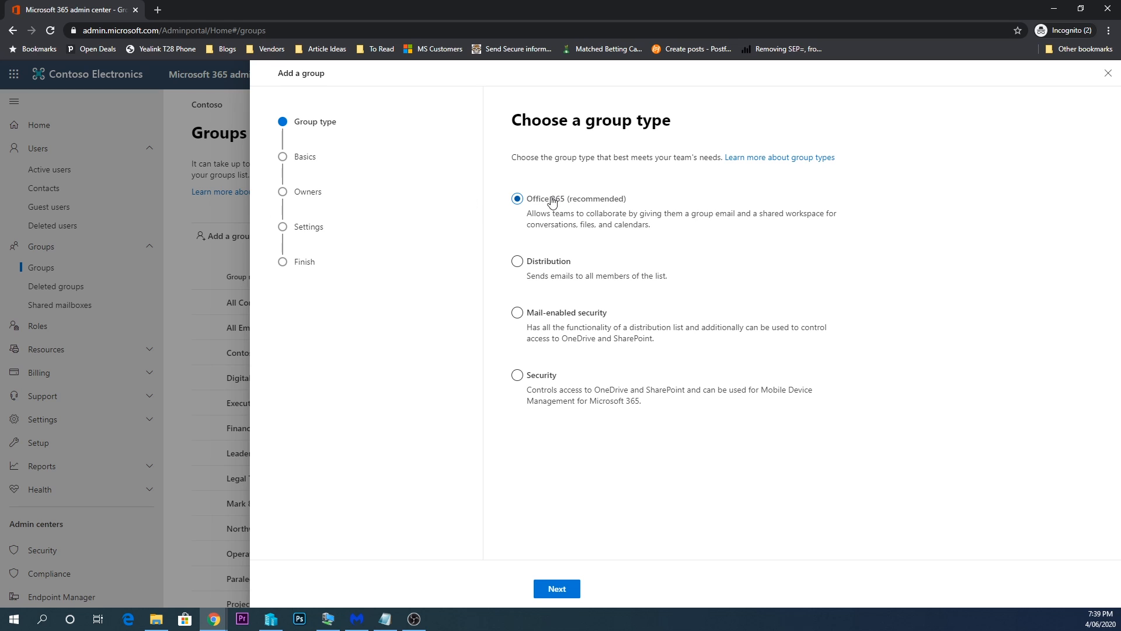
left_click(1108, 73)
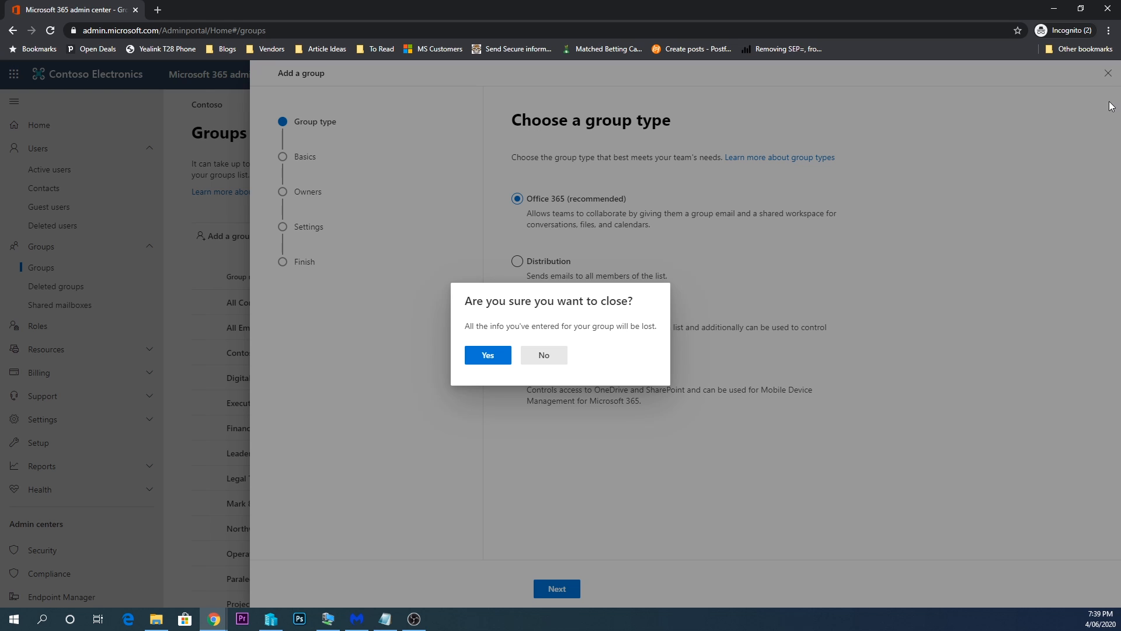
left_click(486, 355)
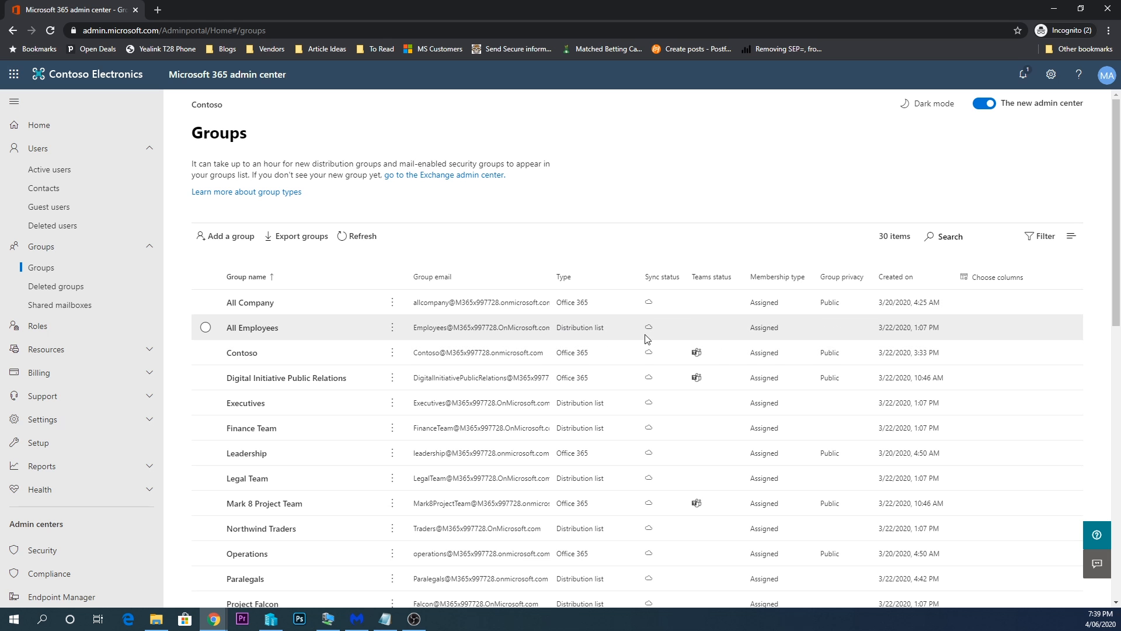
Step: View the Contoso, Mark 8 Project Team and Operations group details, then close them
left_click_drag(585, 355, 566, 354)
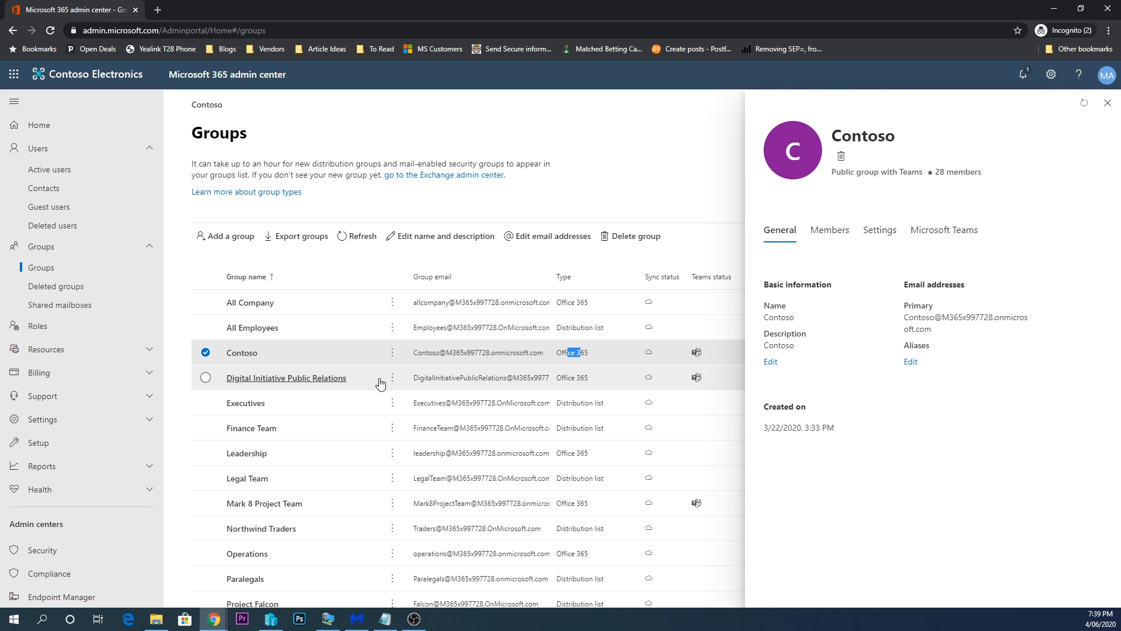
double_click(430, 353)
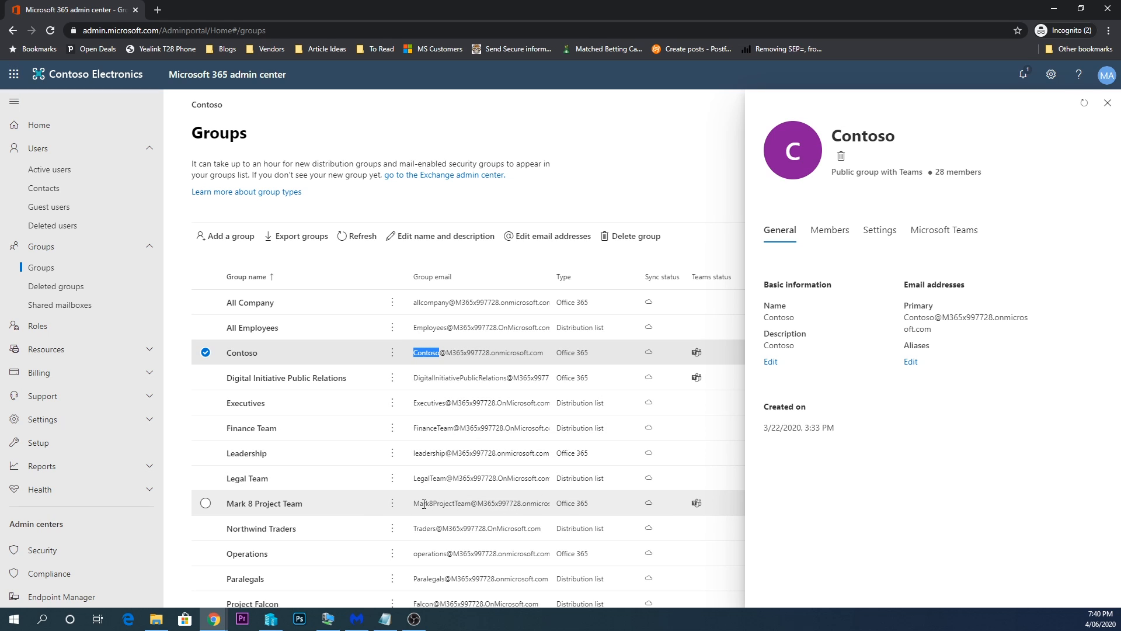
double_click(452, 506)
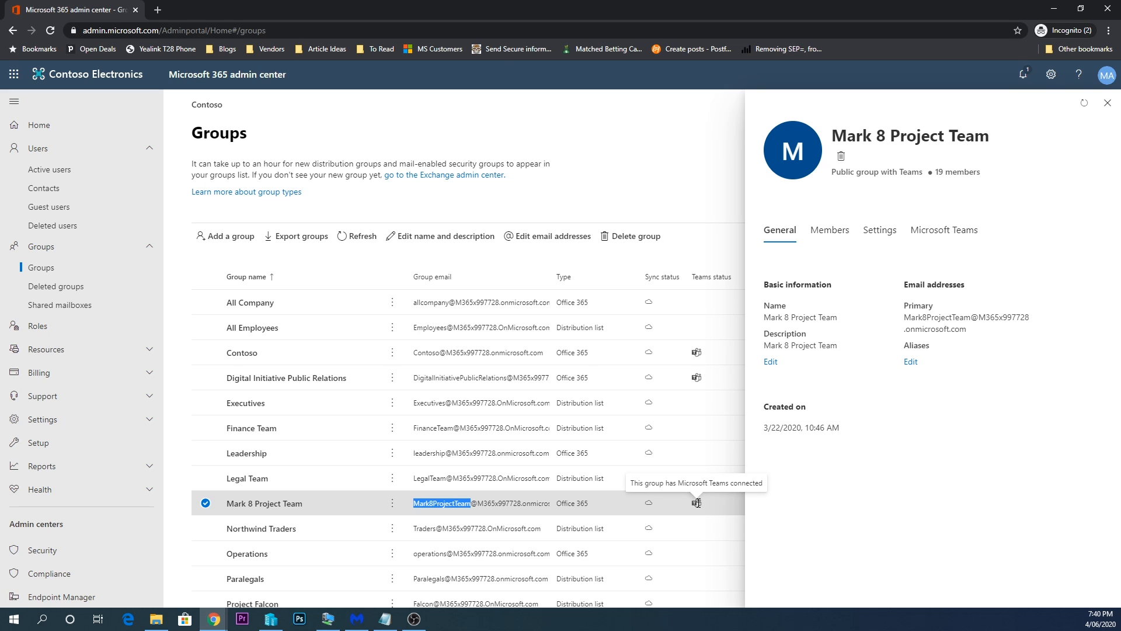
scroll(698, 505, "down", 4)
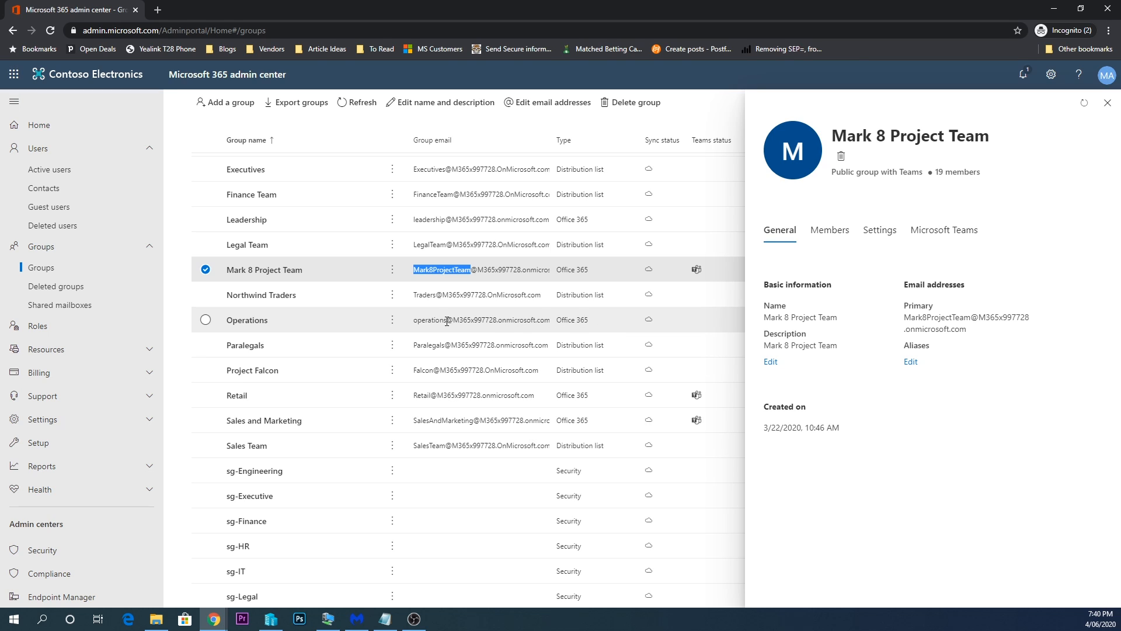
left_click(429, 323)
double_click(429, 323)
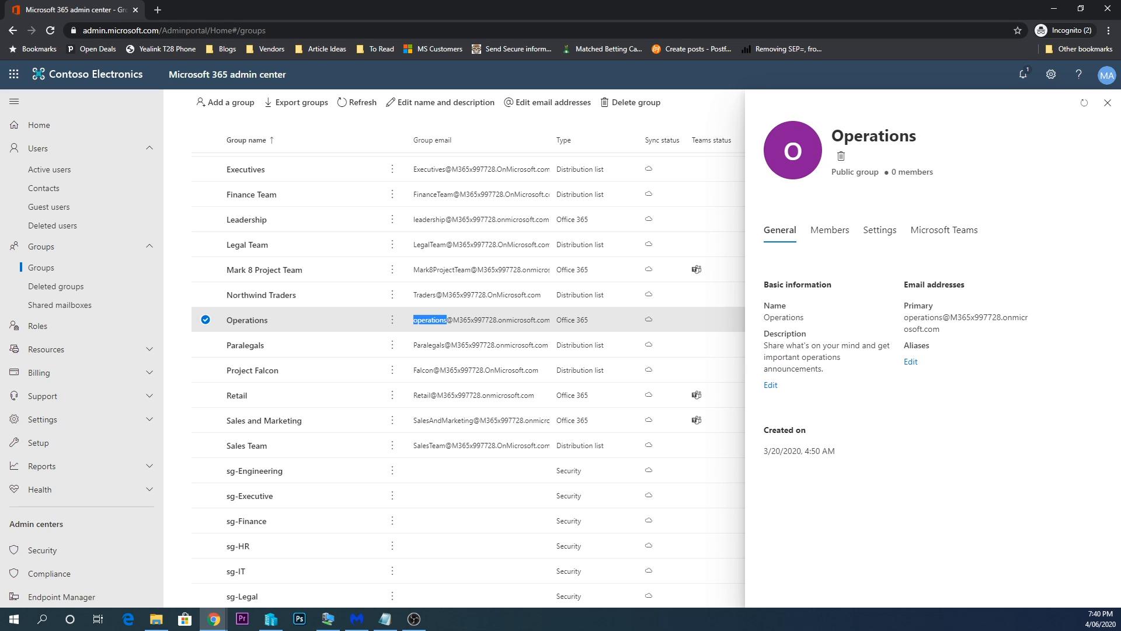
left_click(1104, 106)
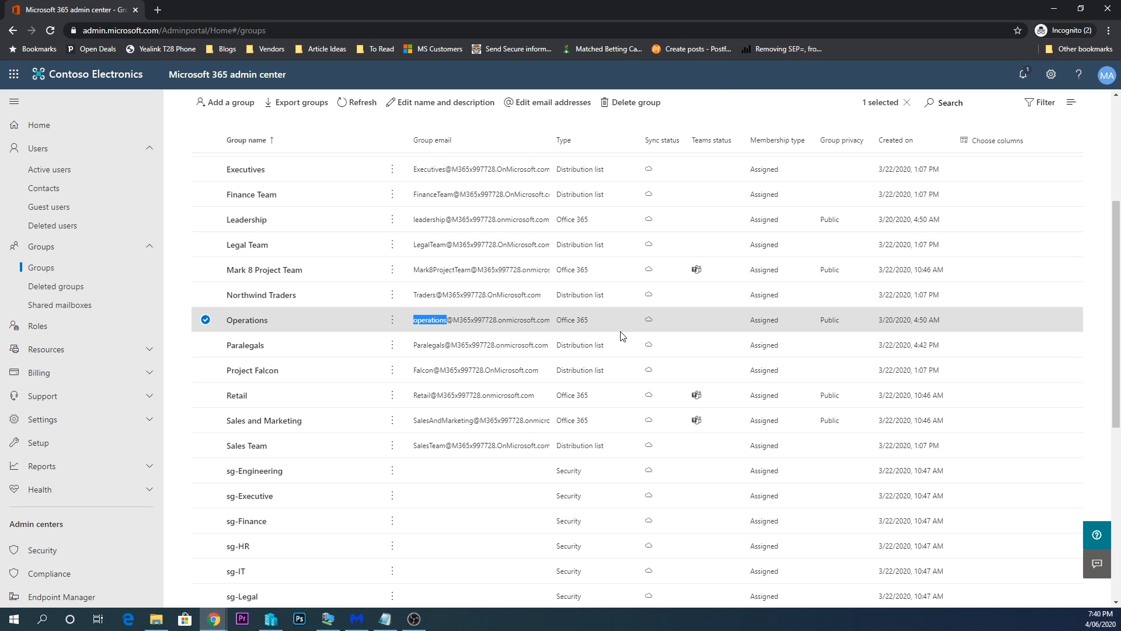
scroll(584, 332, "up", 4)
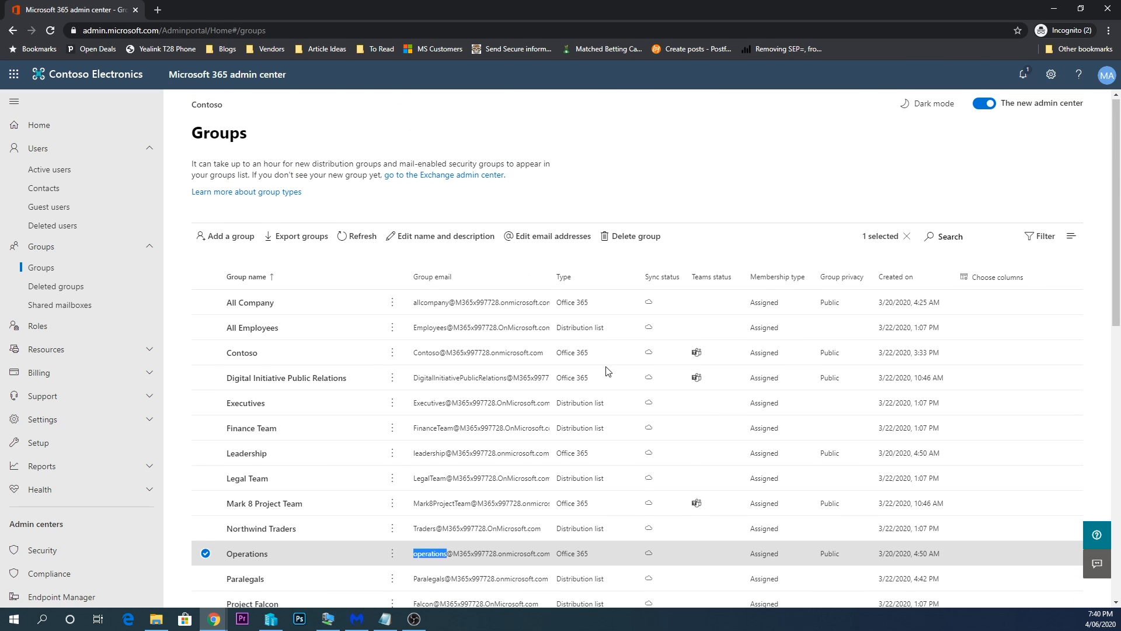
Step: Start a new group and compare the Distribution, Mail-enabled security and Security group types
left_click(224, 236)
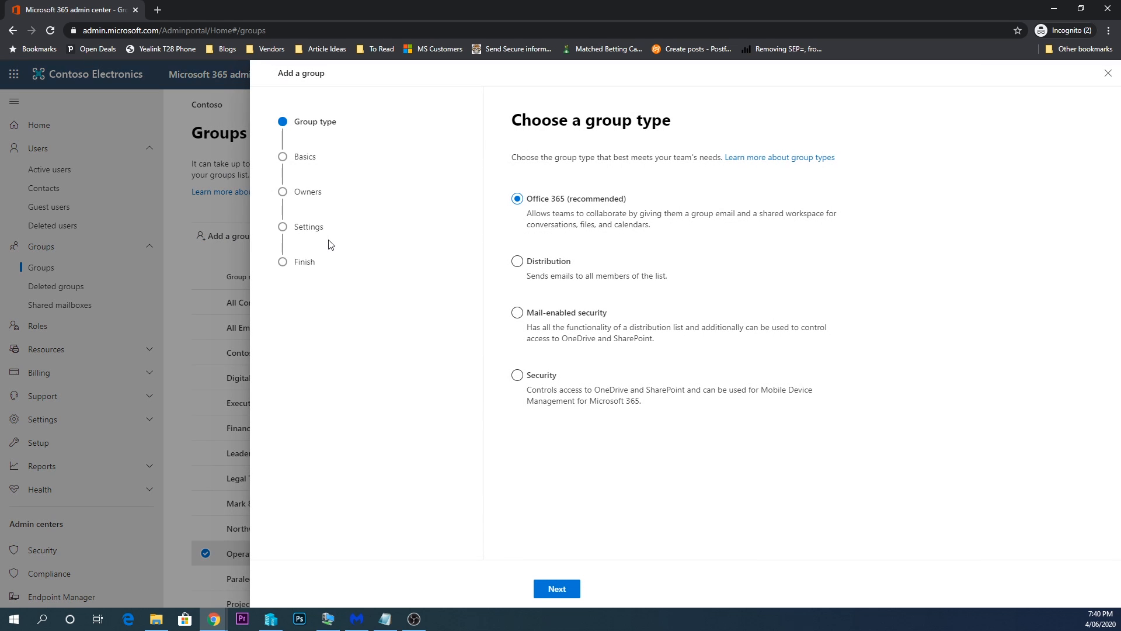
left_click(549, 264)
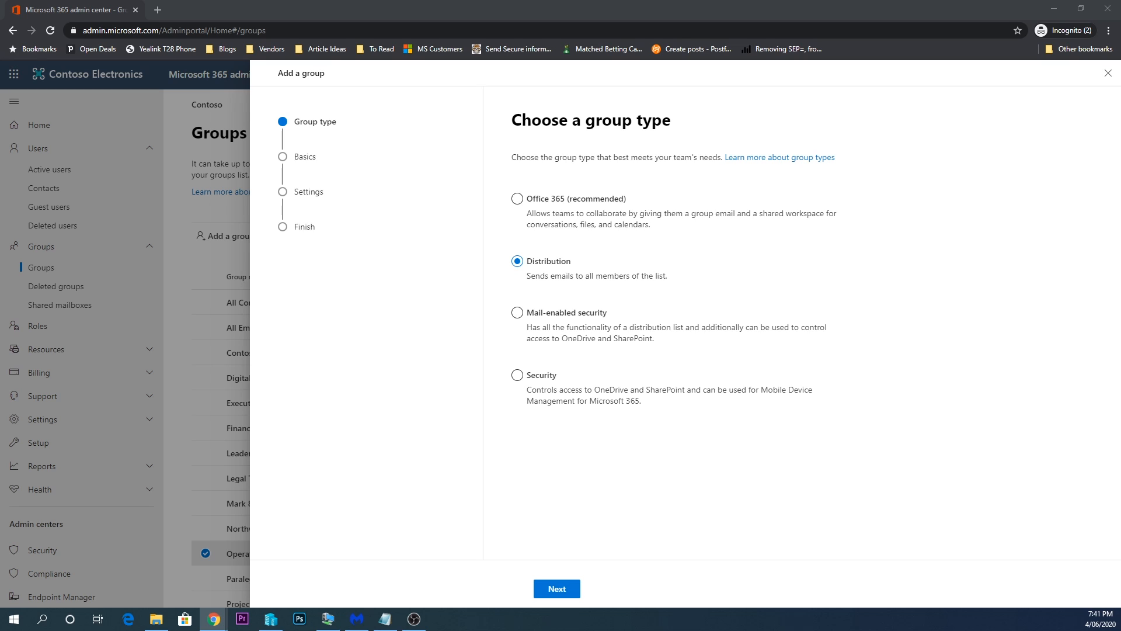
left_click(546, 314)
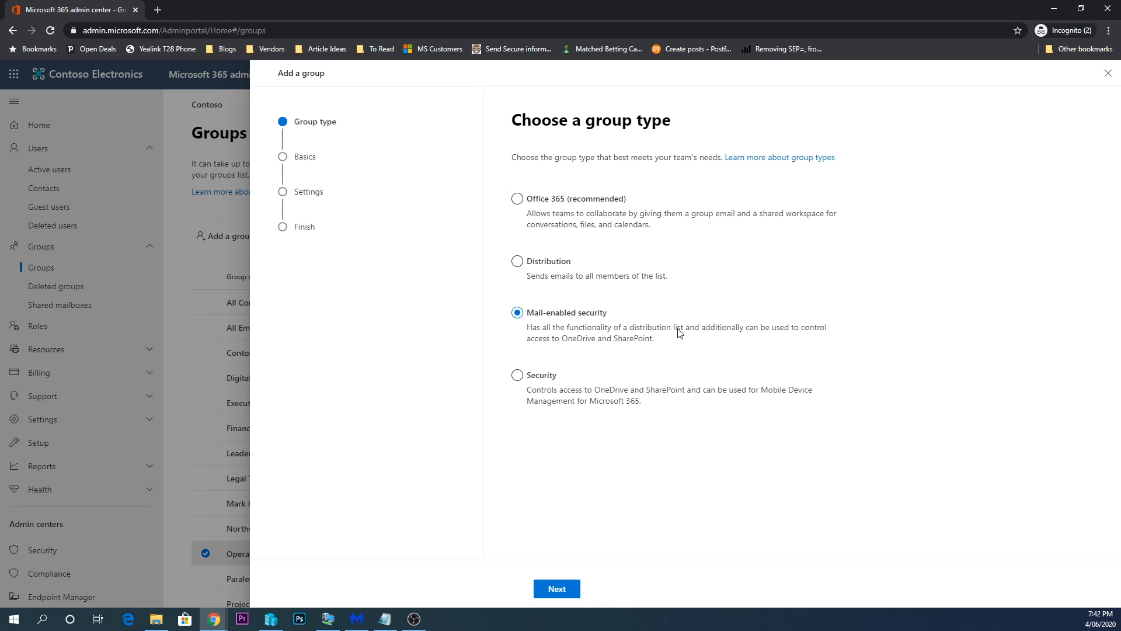
left_click(558, 380)
Step: Choose a Distribution group named askmeanything, described 'This is the ask me anything'
left_click(534, 262)
left_click(572, 589)
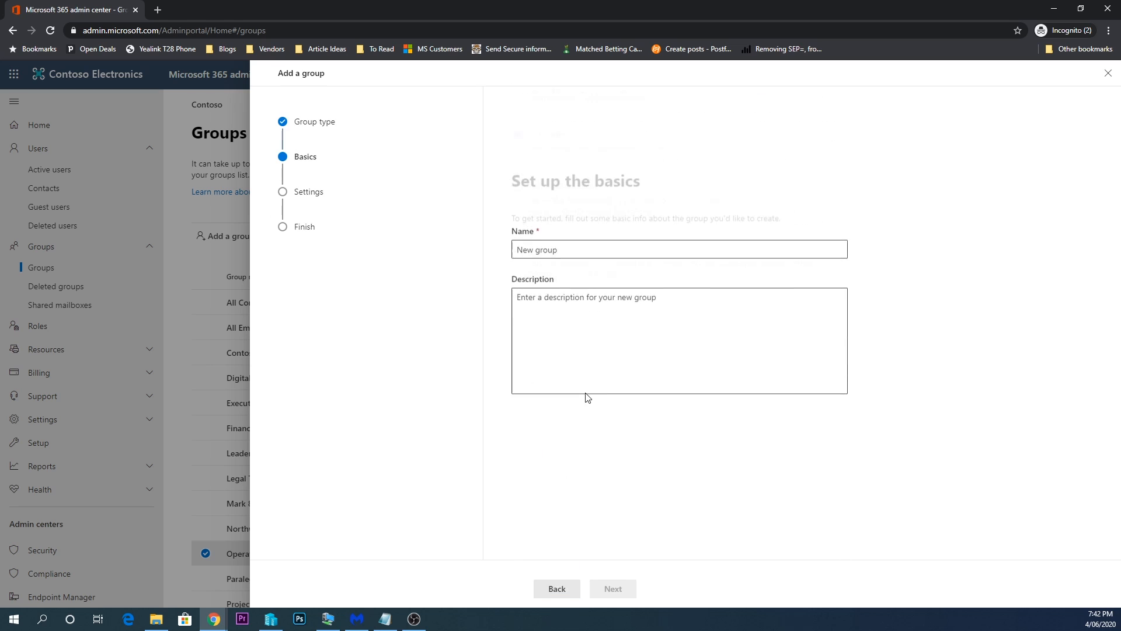
type("Enquir")
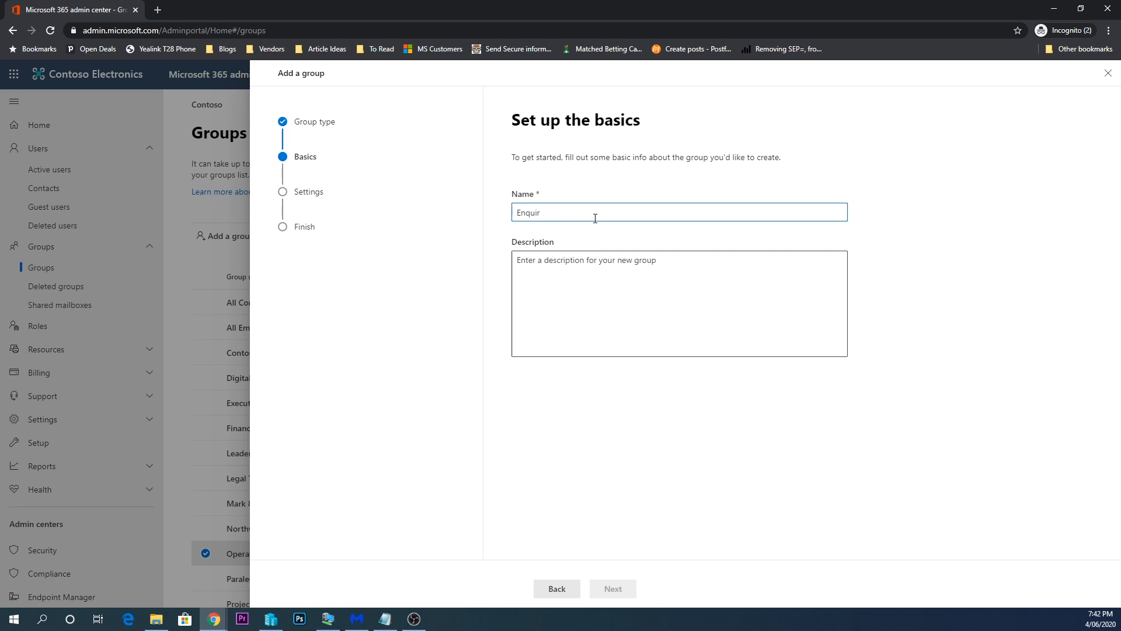
type("ies")
double_click(595, 218)
type("ask")
type("meanything")
key("ctrl+a")
left_click(639, 321)
type("This is the ")
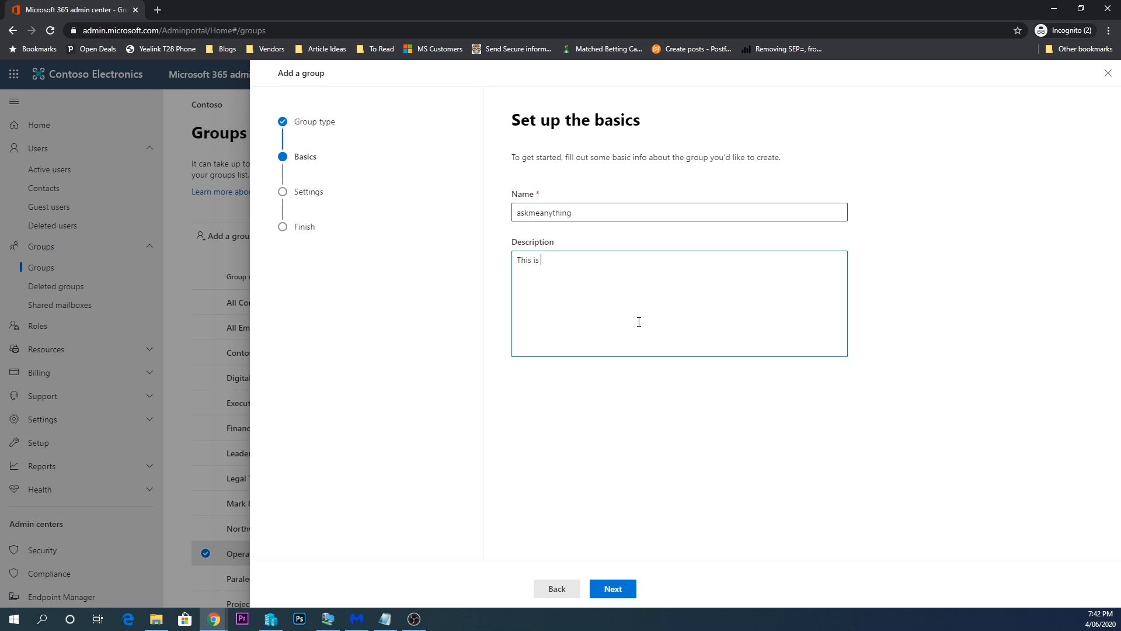
type("ask me anything")
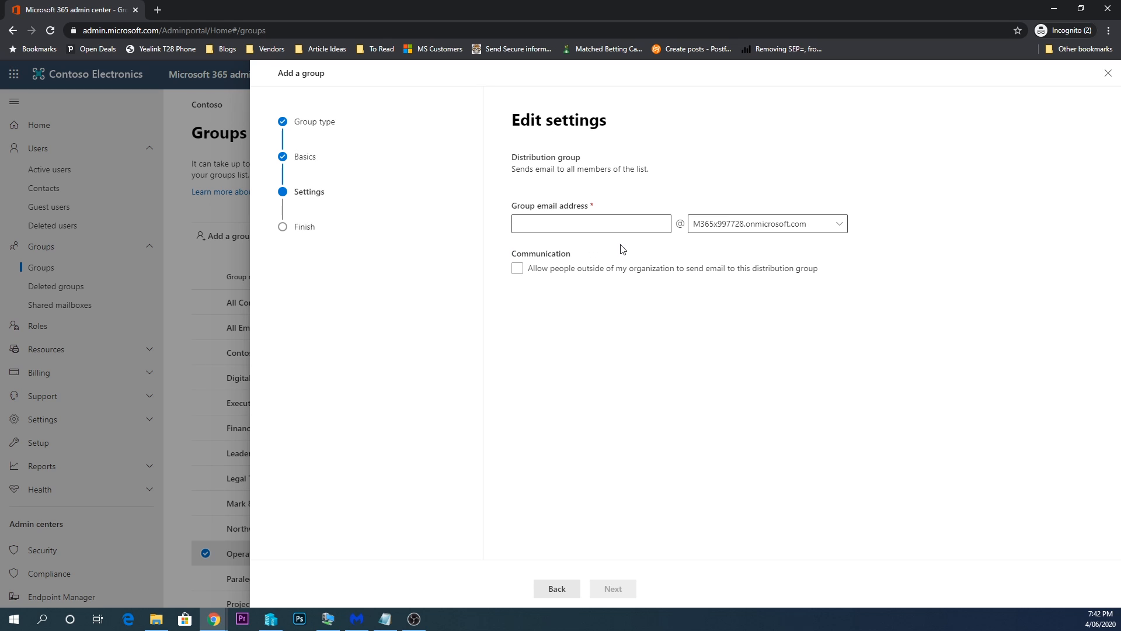
Step: Set the group email to askmeanything, allow outside senders, and open a new browser tab
left_click(626, 225)
type("askmeanything")
left_click(517, 269)
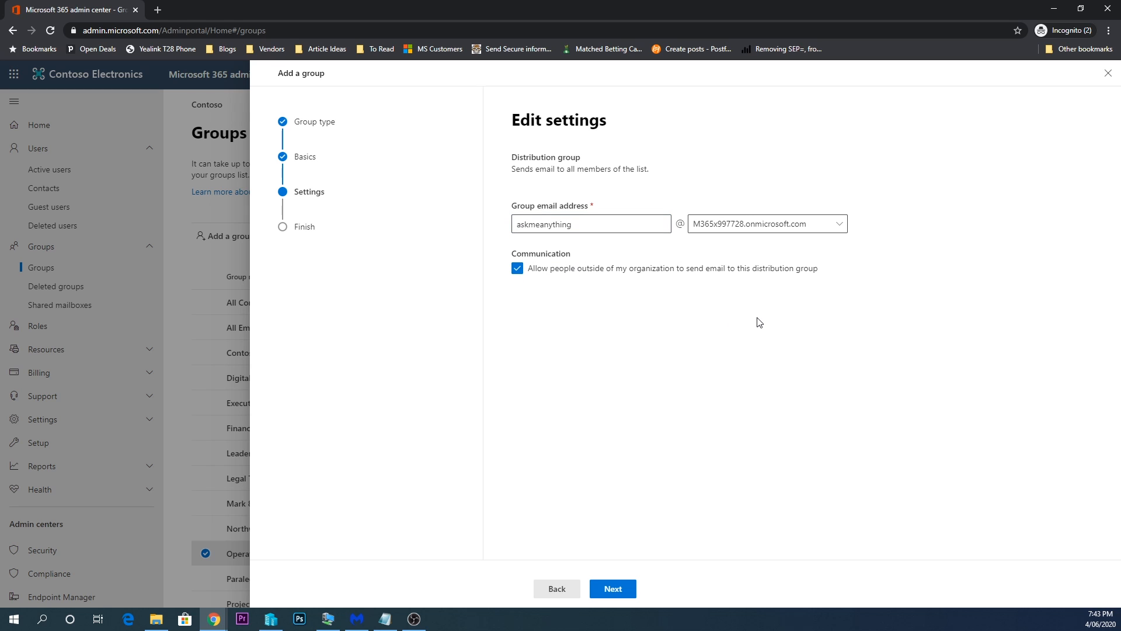
double_click(589, 223)
left_click(157, 10)
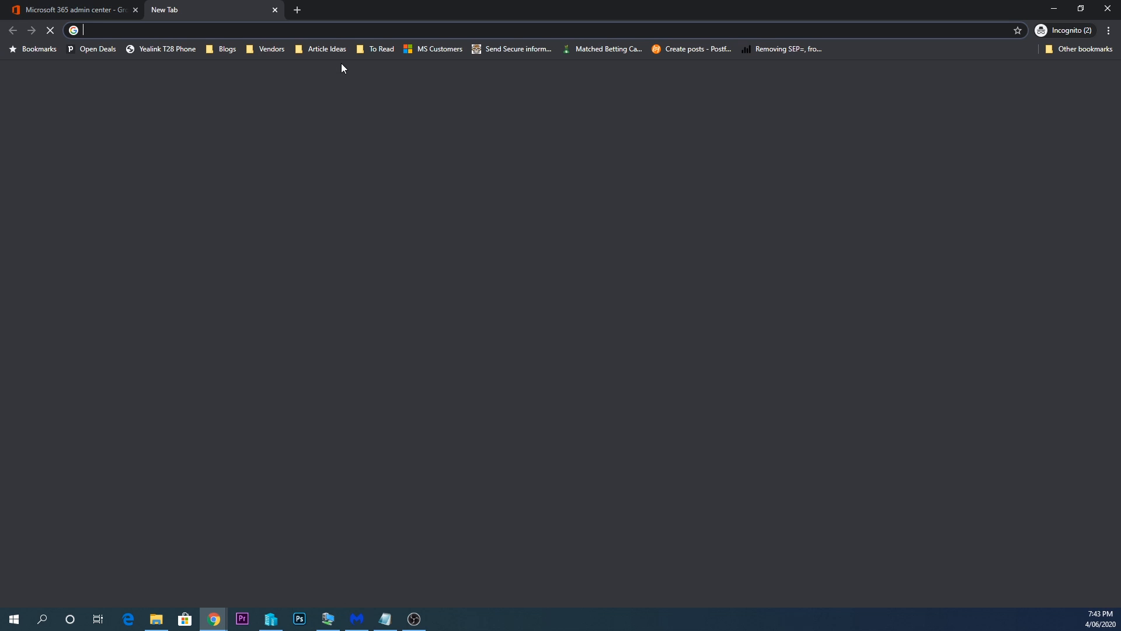
Step: Search images for 'ndr email', view the NDR Spam example, then close the tab
type("ndr emai")
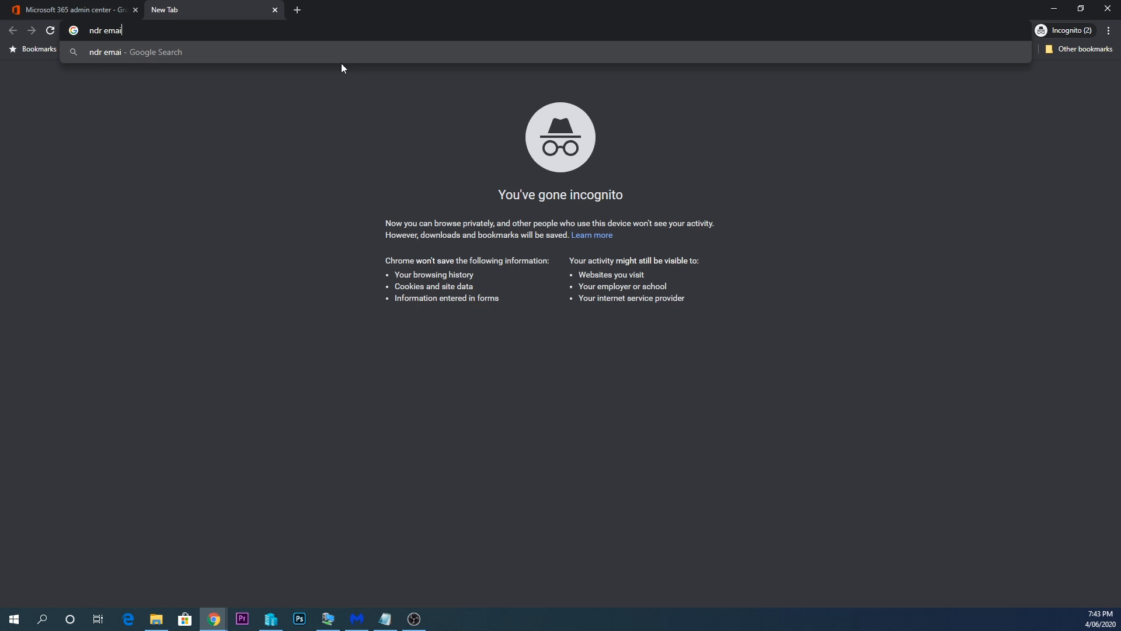
type("l")
key("Return")
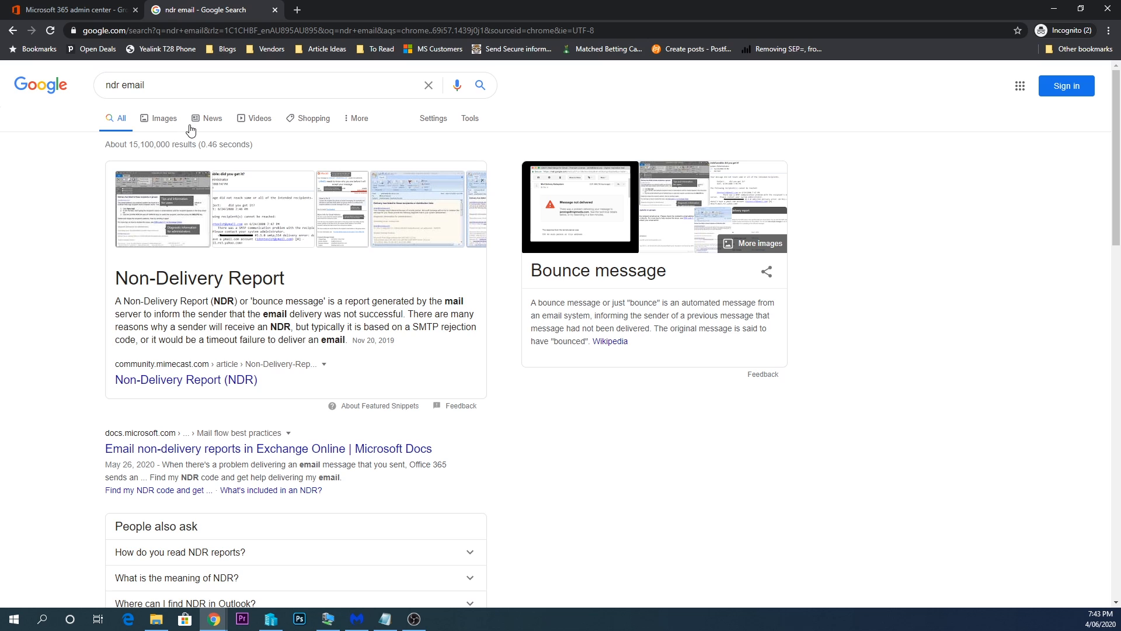
left_click(158, 118)
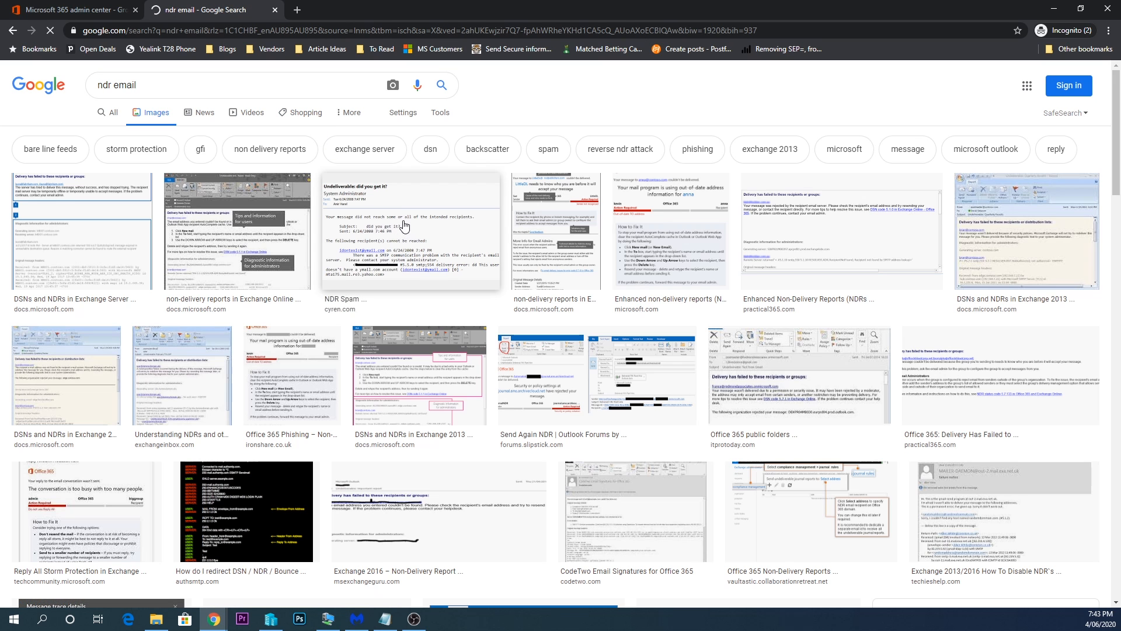
left_click(404, 226)
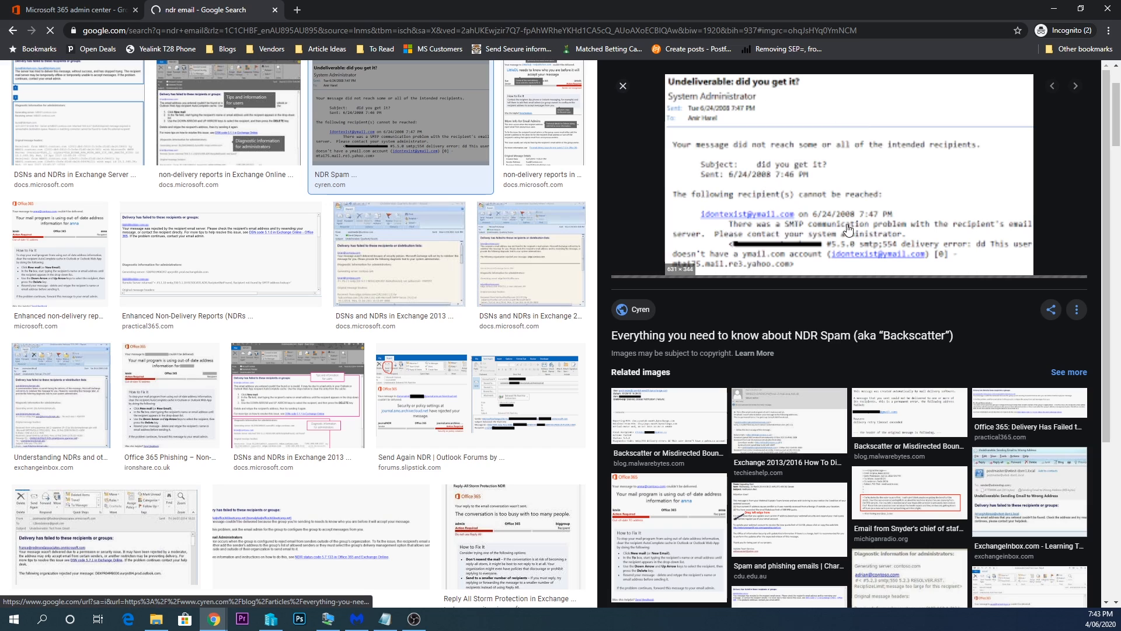
left_click(274, 10)
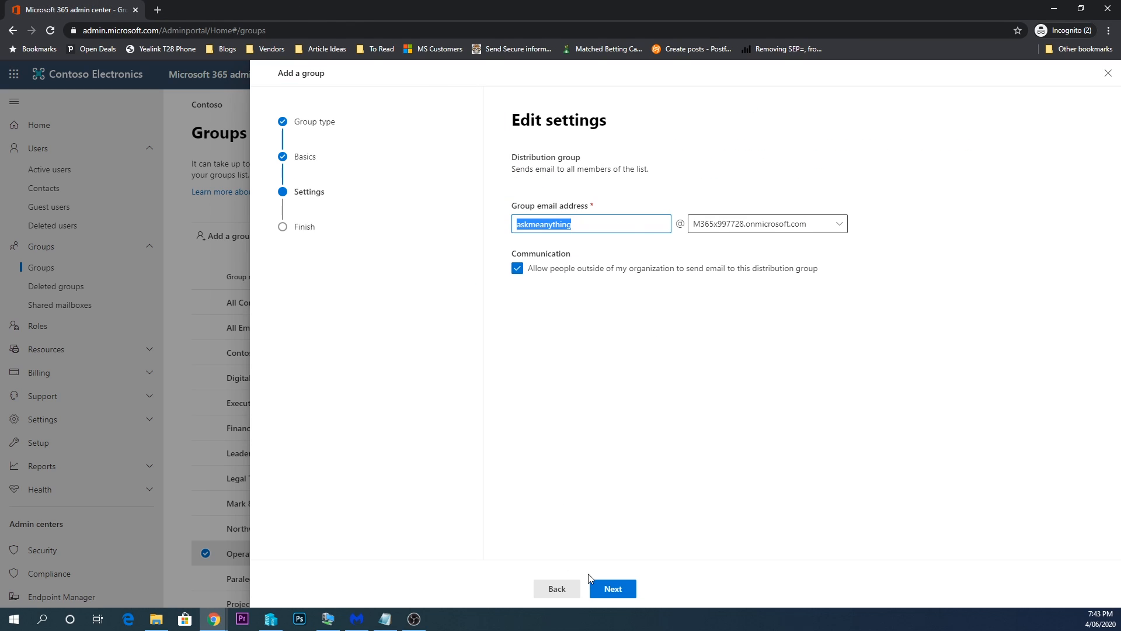
Step: Review and create the askmeanything distribution group, then close the wizard
left_click(611, 584)
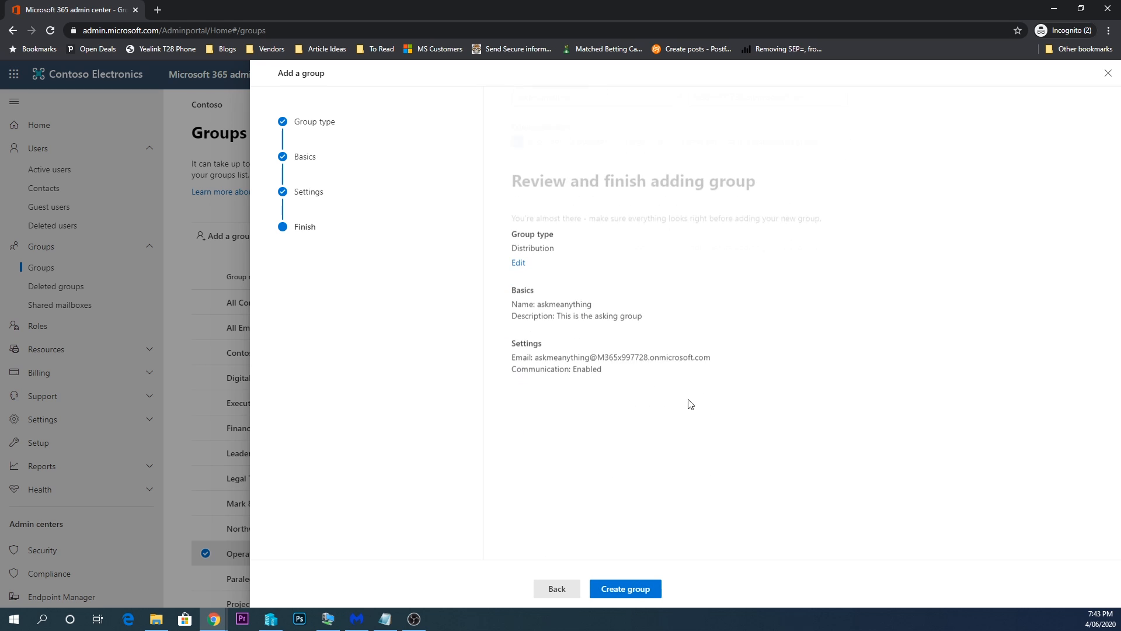
left_click(622, 590)
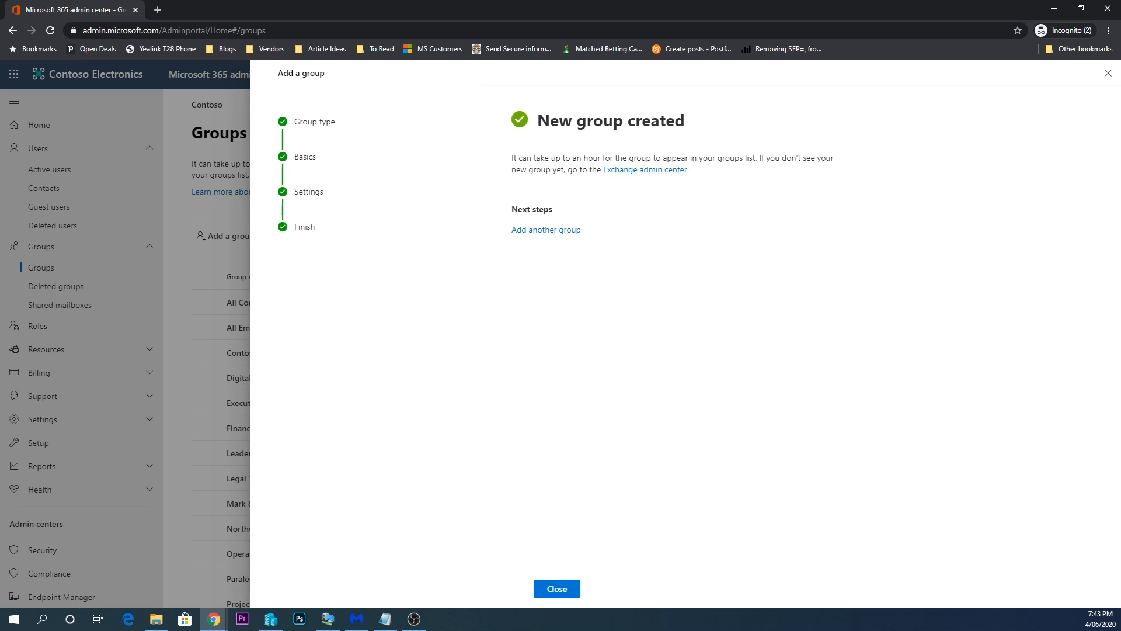
left_click(557, 590)
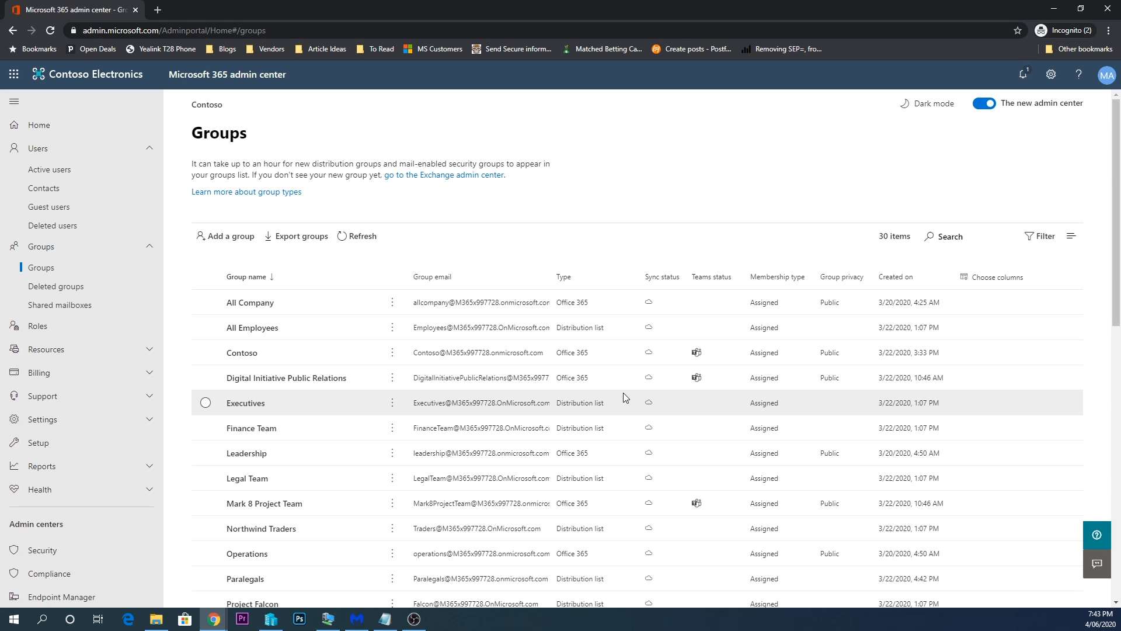
Step: Open the Executives distribution list and view its members: one owner, one member
scroll(99, 486, "down", 3)
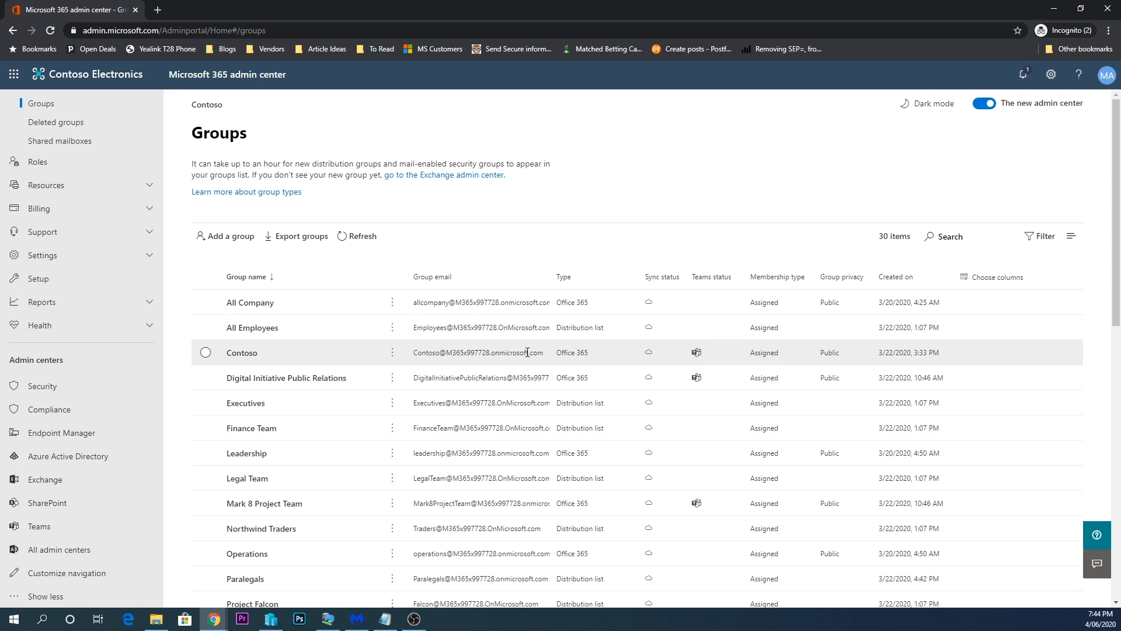
left_click(248, 404)
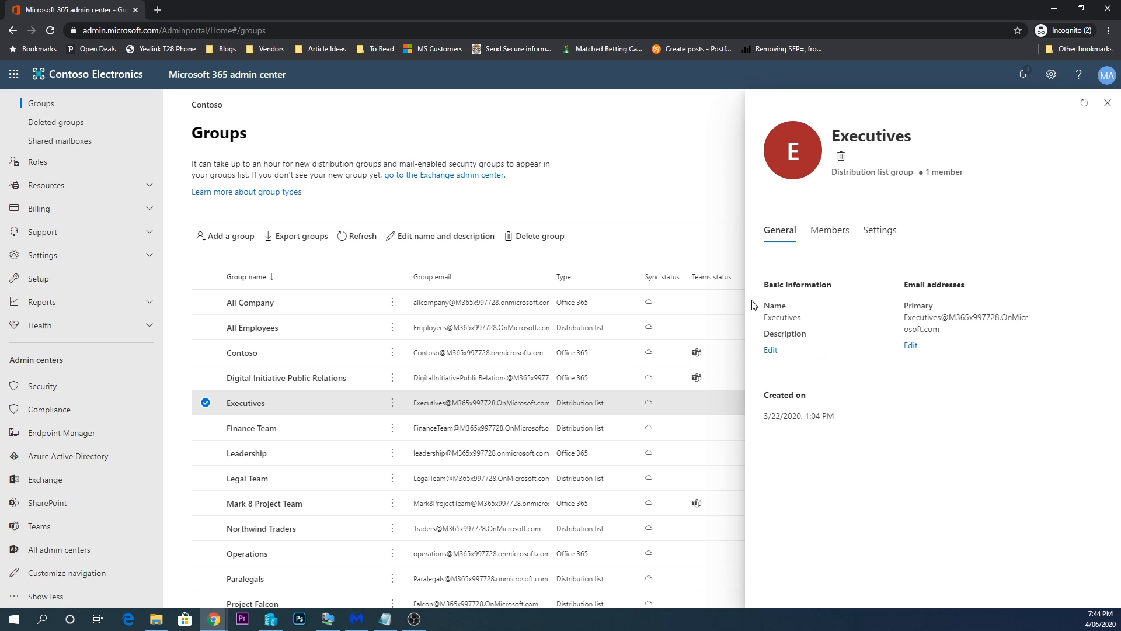
left_click(850, 245)
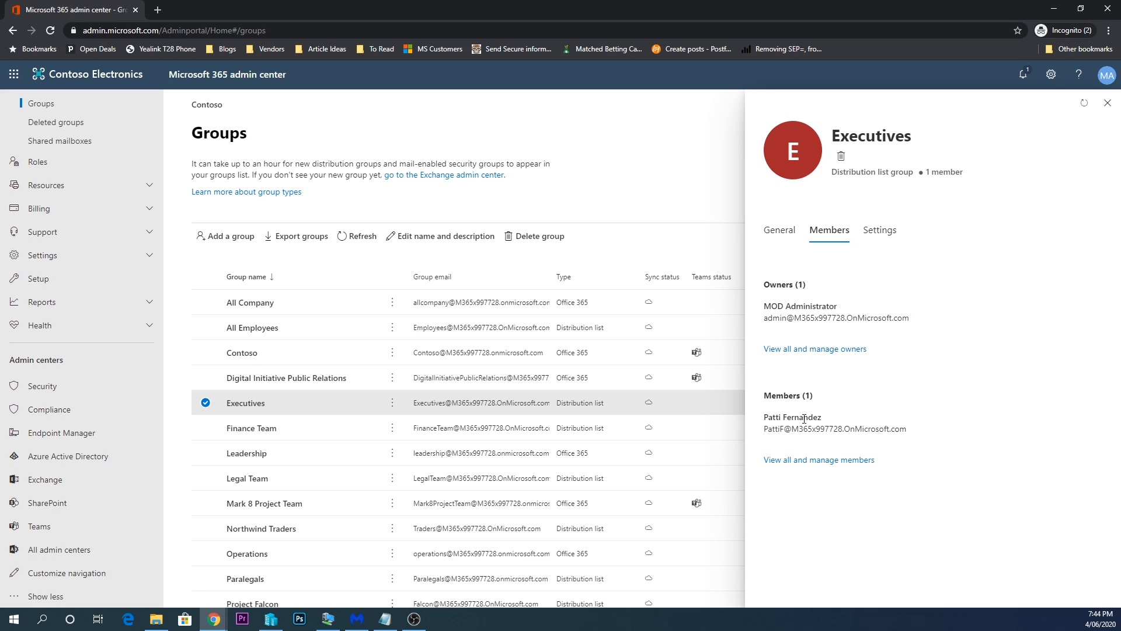
Step: Add three more users to the Executives distribution list and save
left_click(817, 460)
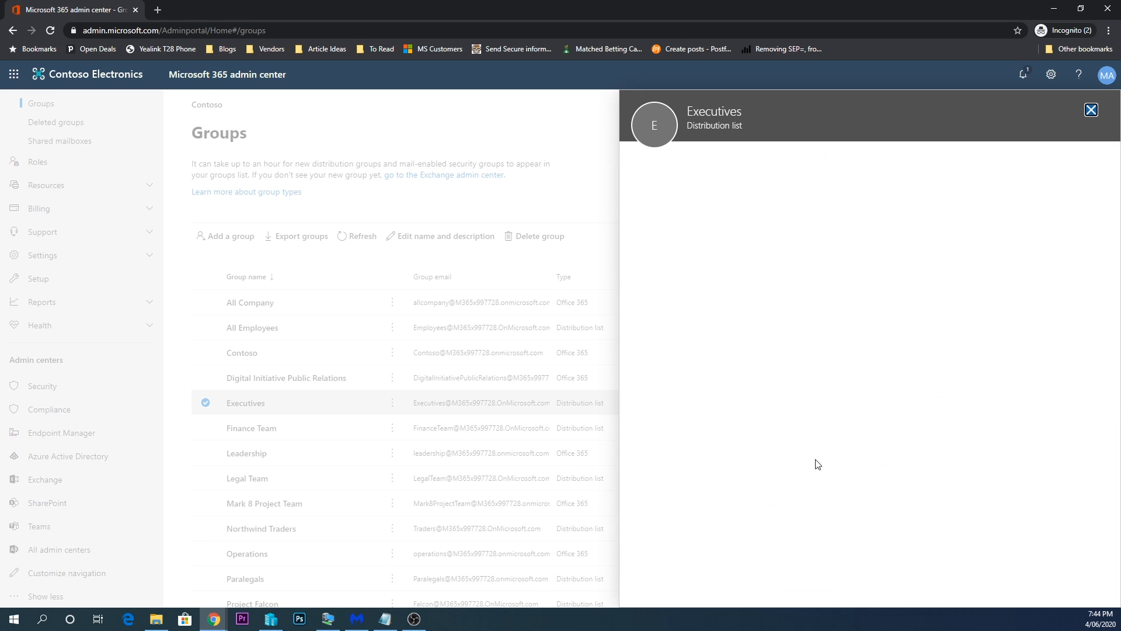
left_click(680, 225)
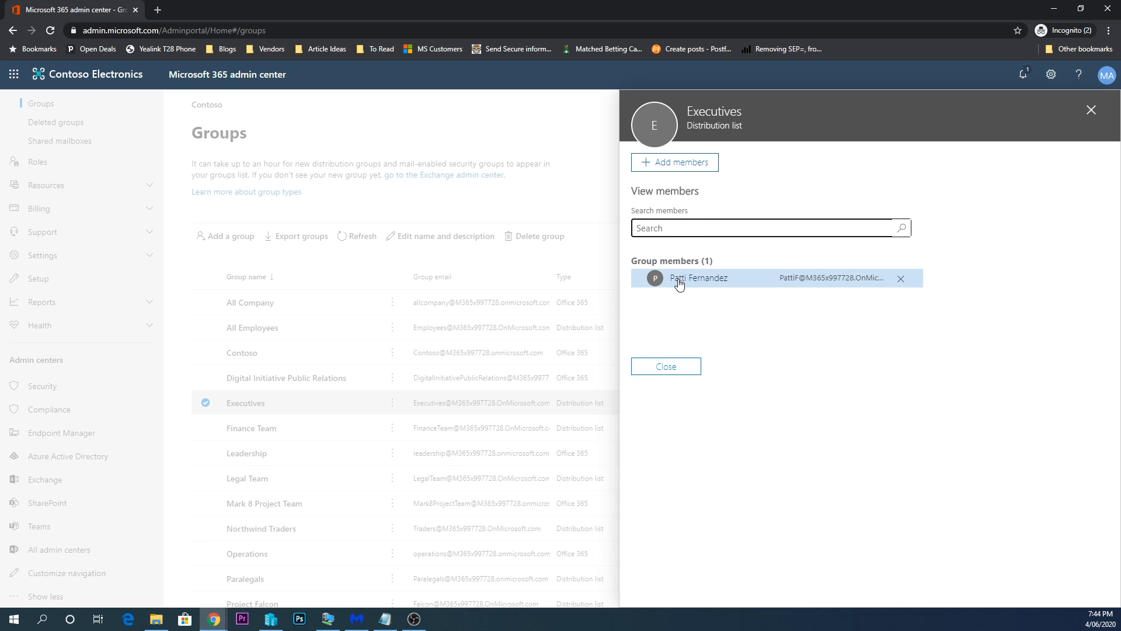
left_click(669, 174)
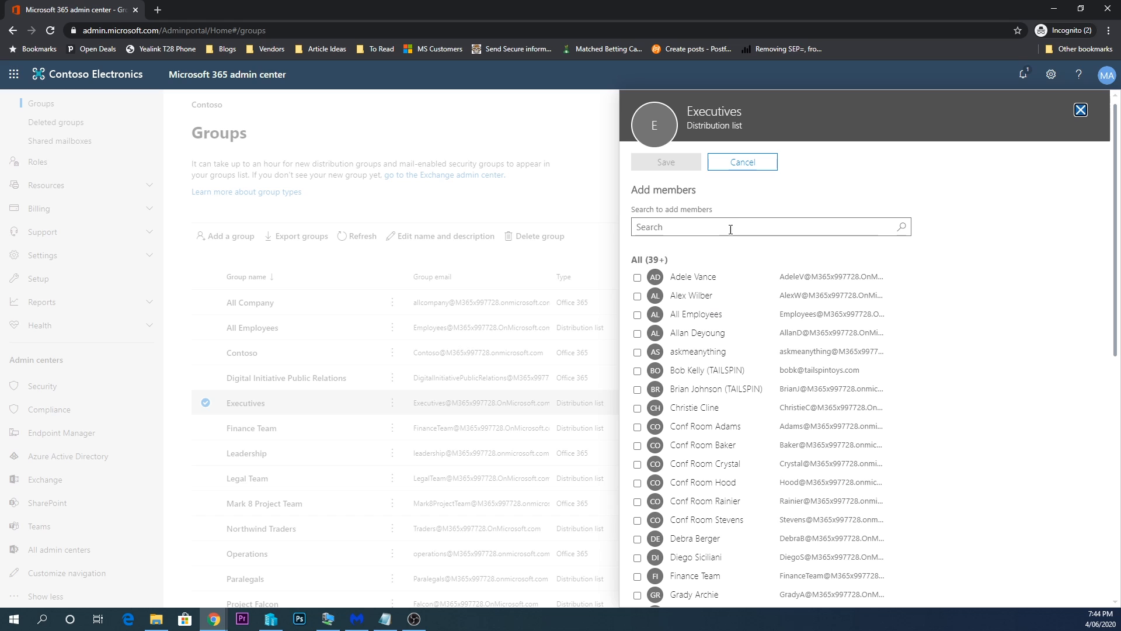
left_click(637, 295)
left_click(637, 308)
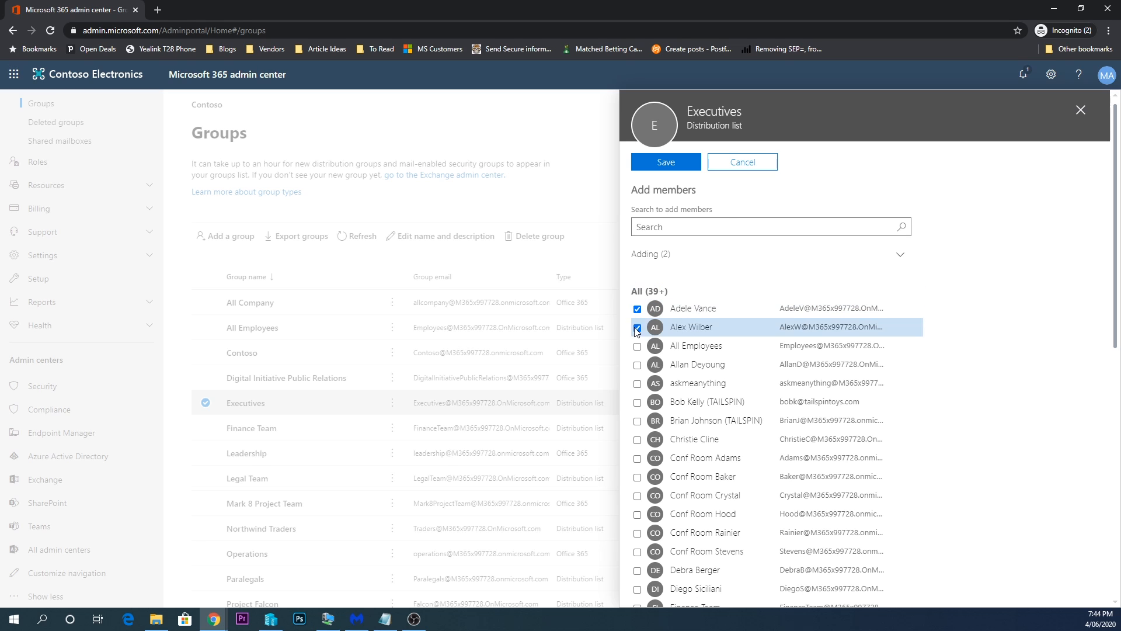
left_click(638, 346)
left_click(675, 168)
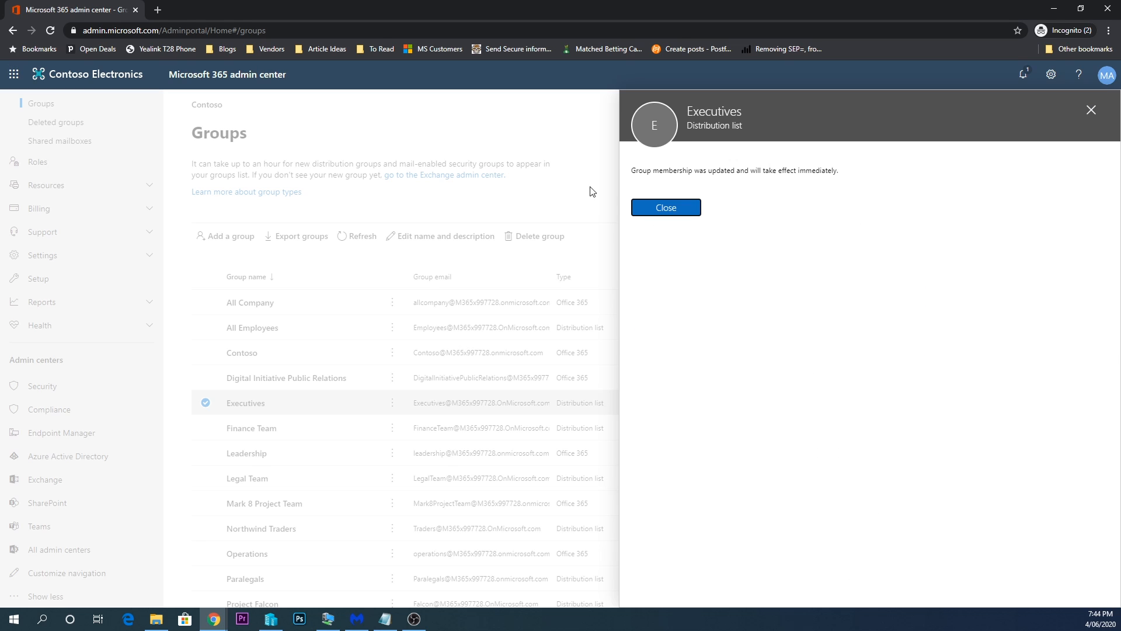
Step: Dismiss the membership-updated confirmation and close the Executives member list
left_click_drag(631, 170, 837, 170)
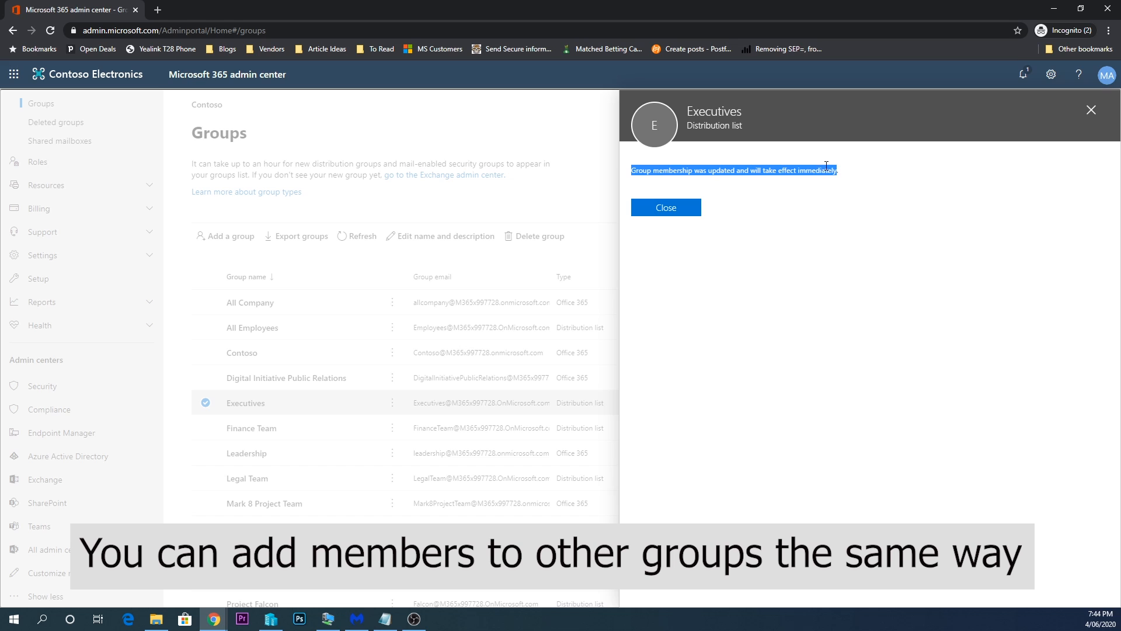
left_click(690, 209)
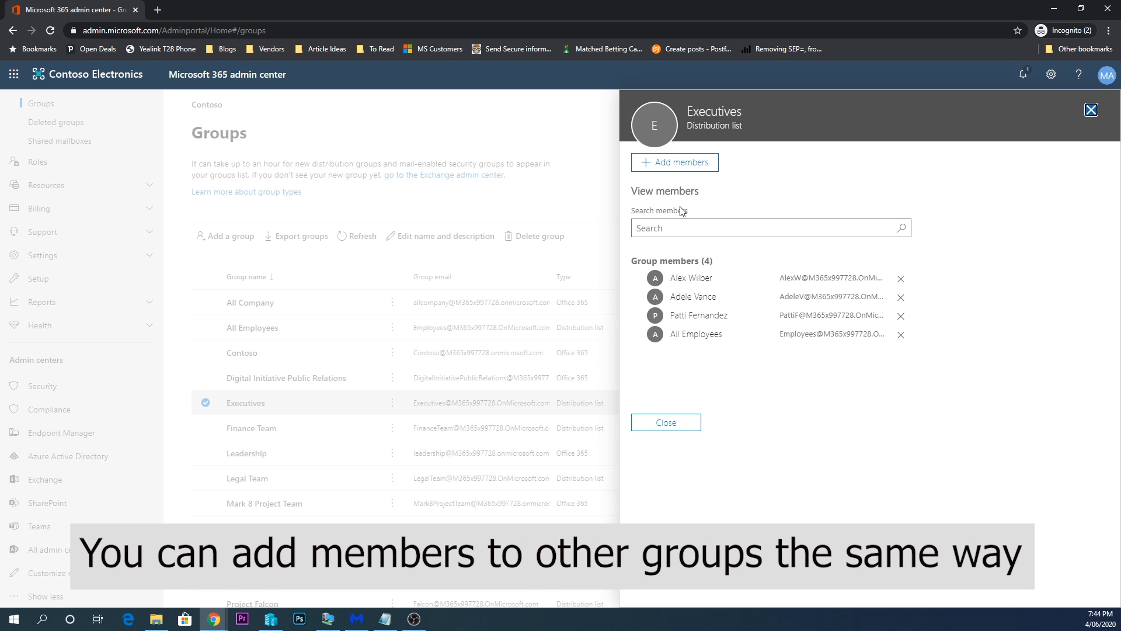
left_click(666, 422)
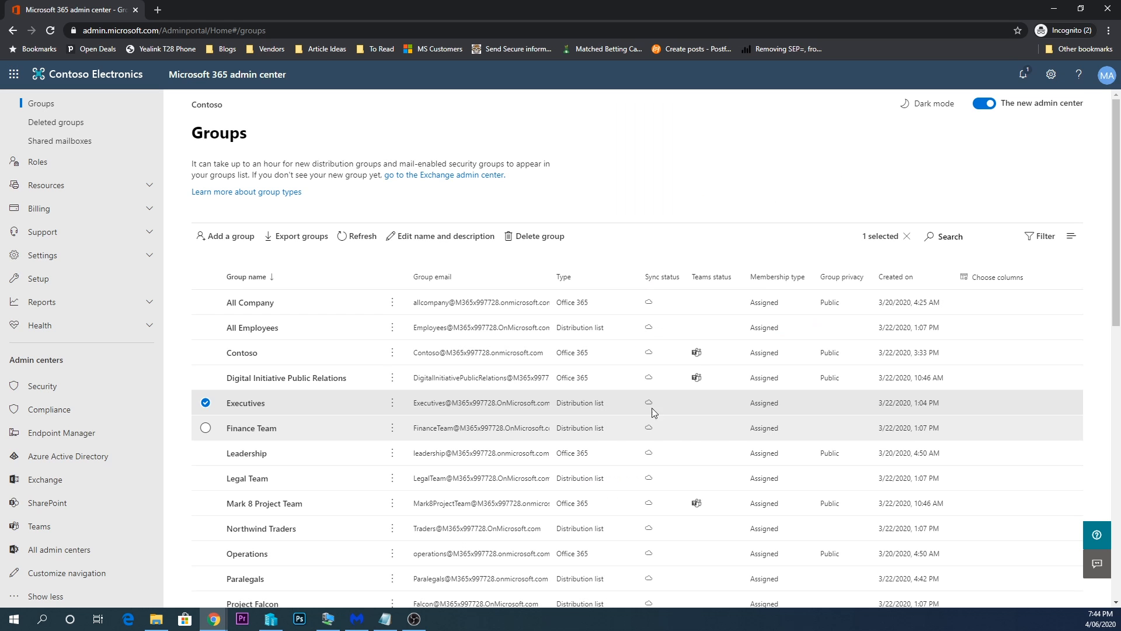
left_click(303, 380)
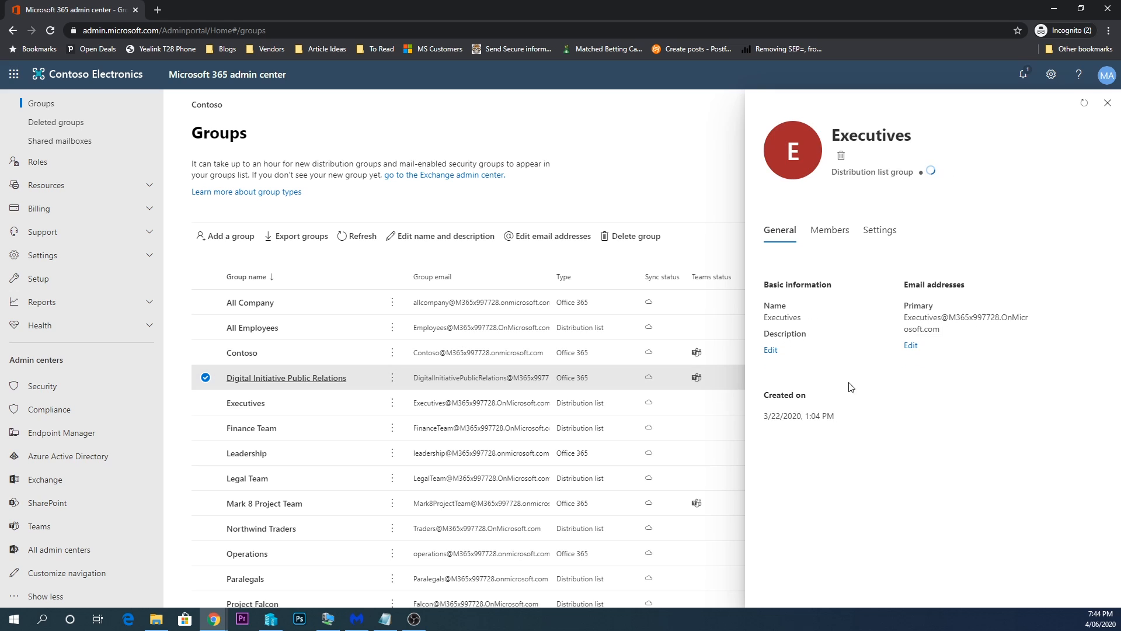
left_click(837, 236)
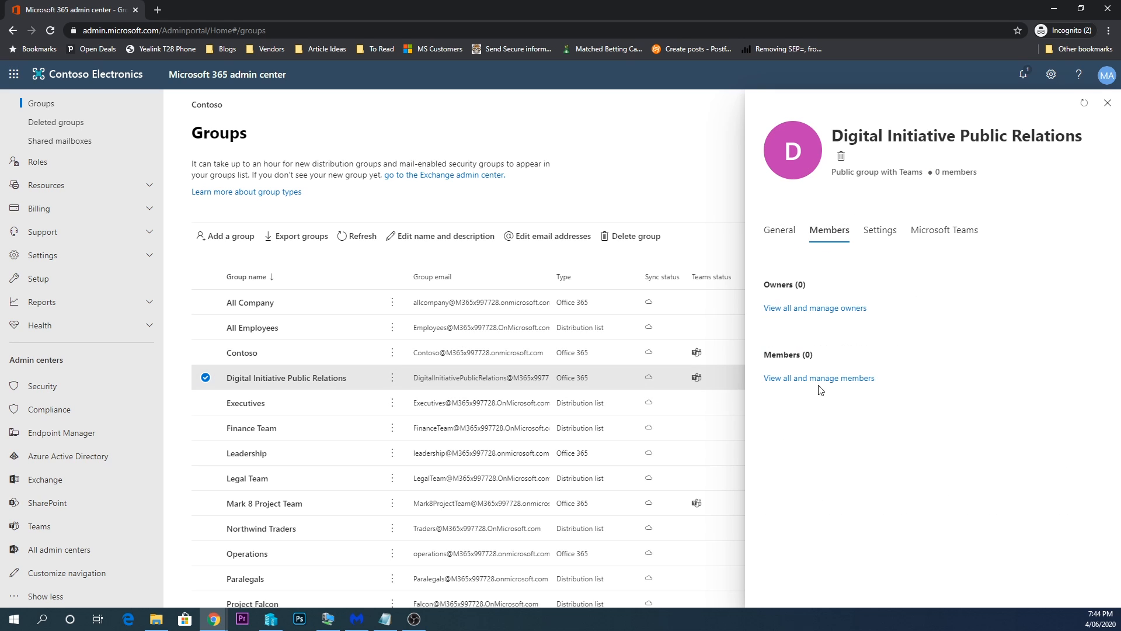
scroll(825, 508, "down", 3)
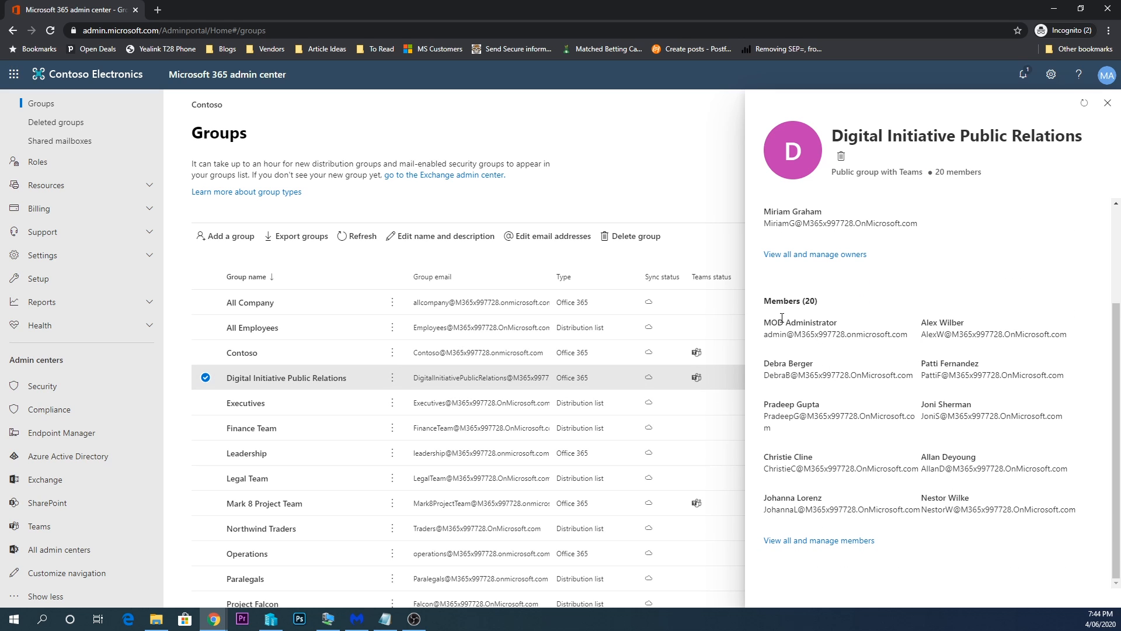
left_click(826, 541)
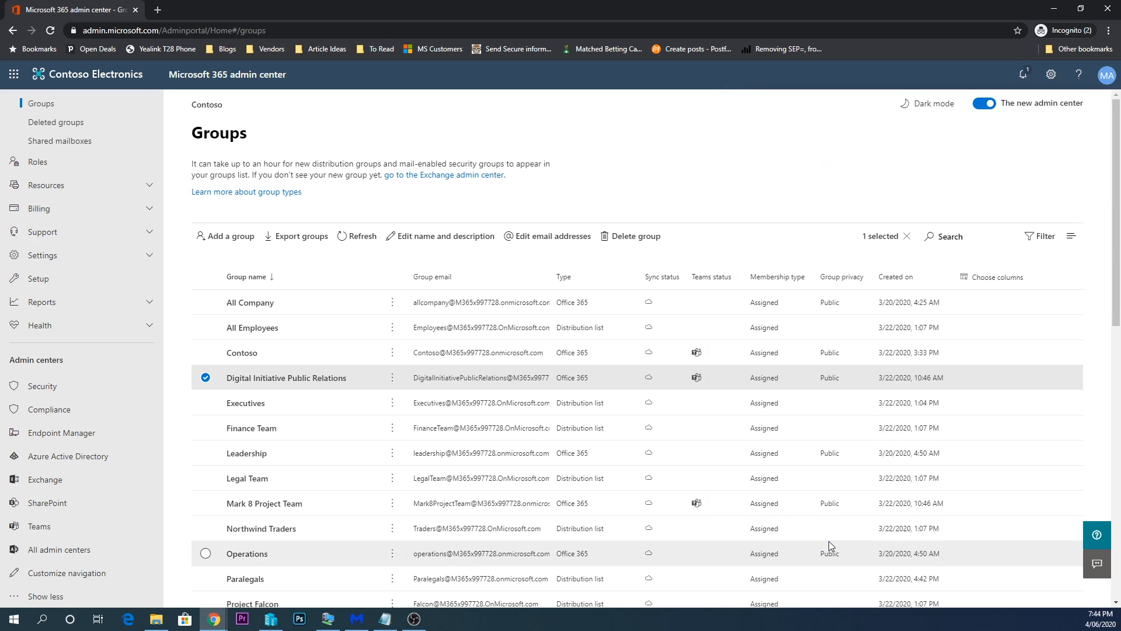
left_click(686, 168)
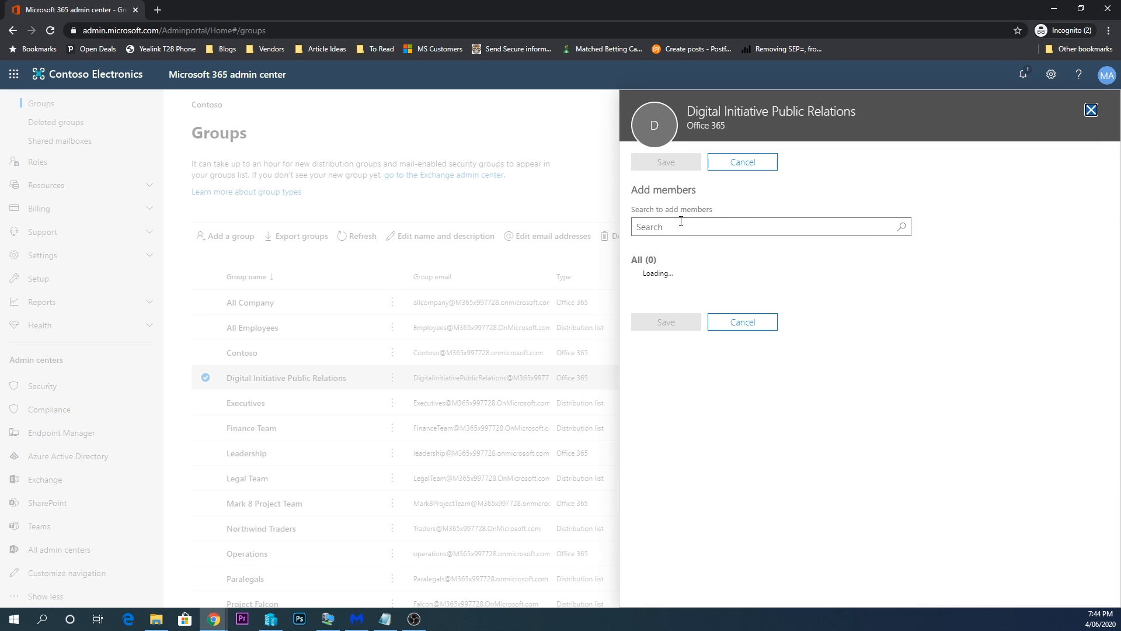
left_click(1091, 110)
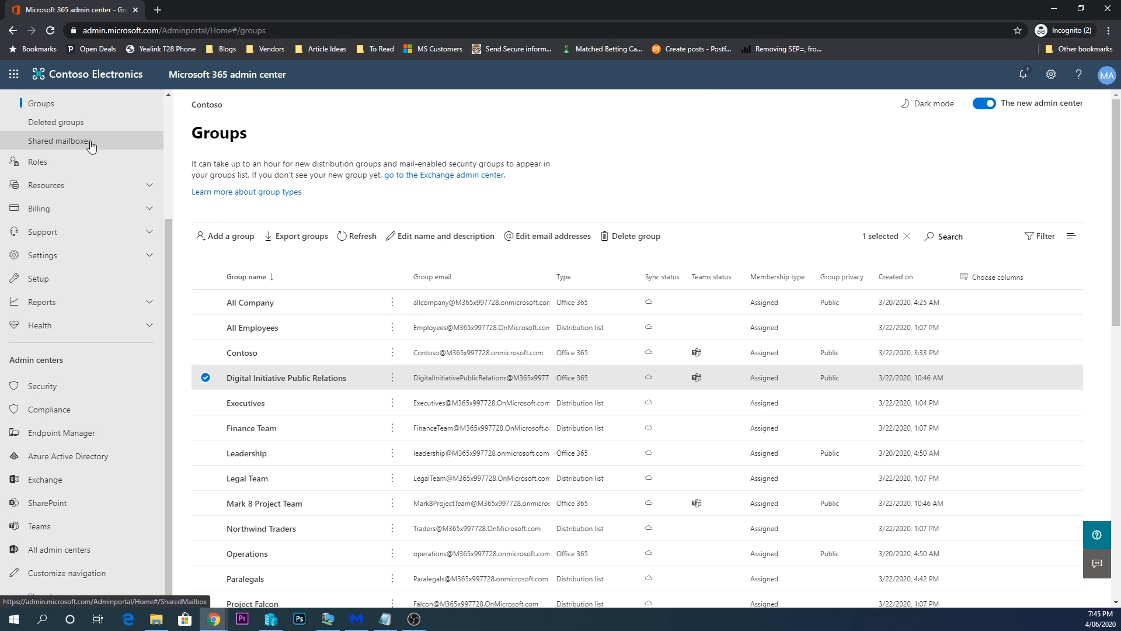
Step: Go to Groups > Shared mailboxes, which lists no shared mailboxes yet
scroll(63, 208, "up", 2)
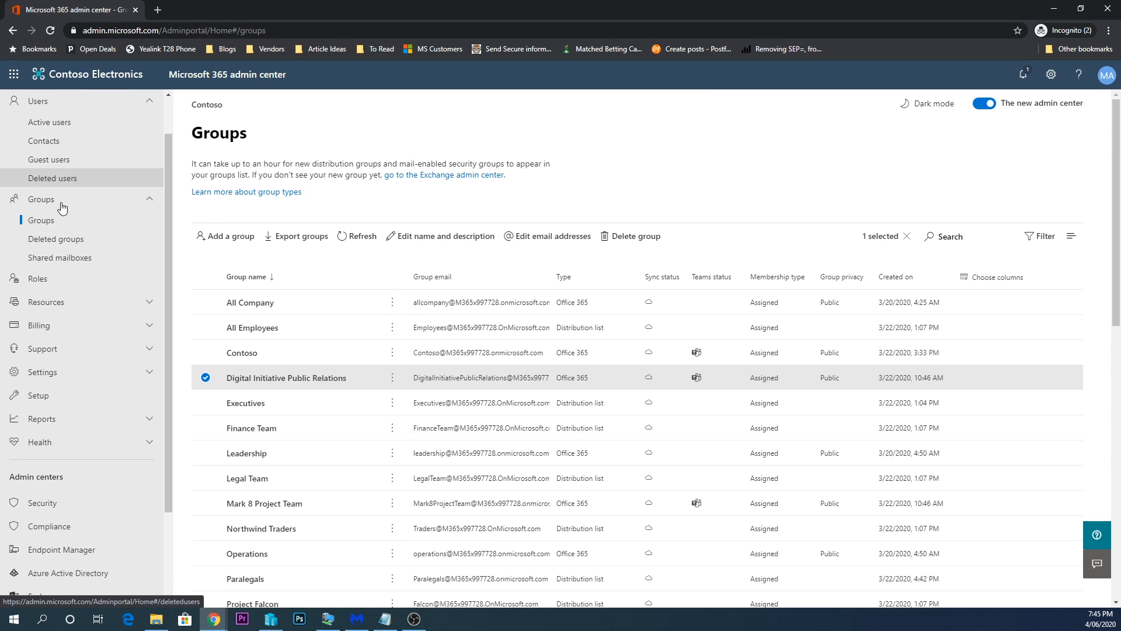
left_click(75, 257)
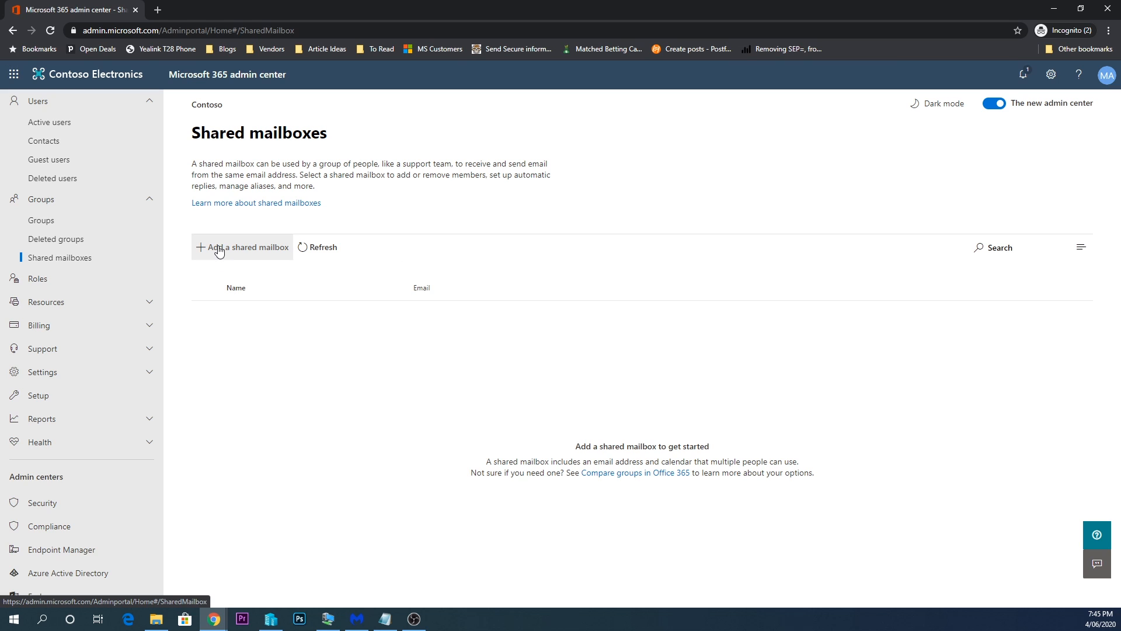
Step: Create a shared mailbox named sharedmail and dismiss the confirmation
left_click(275, 252)
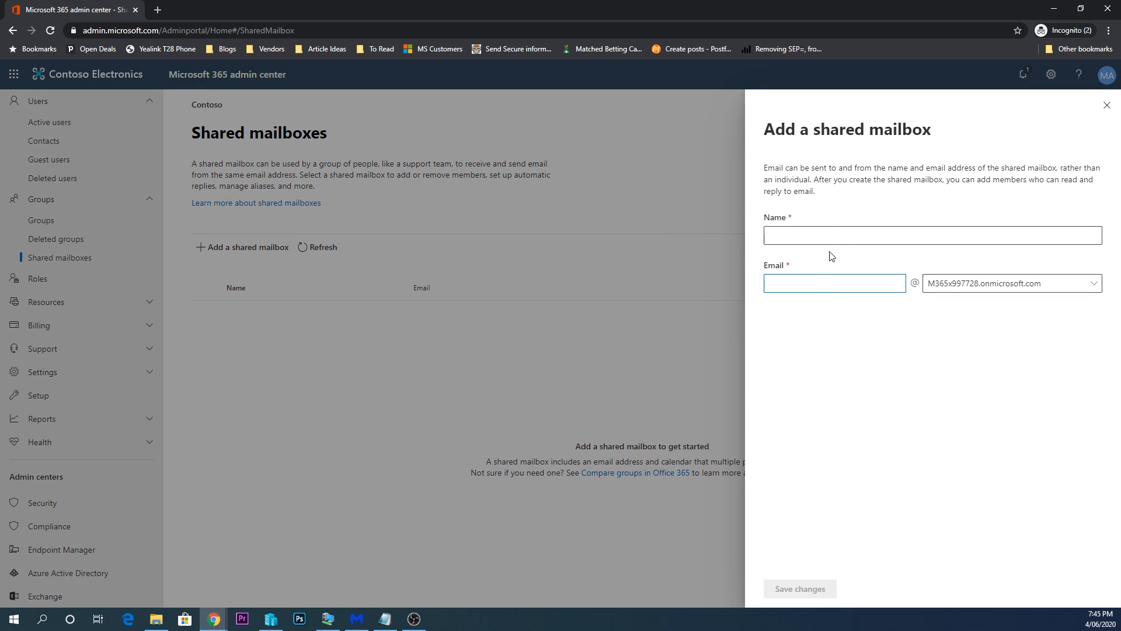
left_click(838, 236)
type("ah")
key("BackSpace")
type("sharedma")
key("BackSpace")
key("BackSpace")
type("mail")
key("Tab")
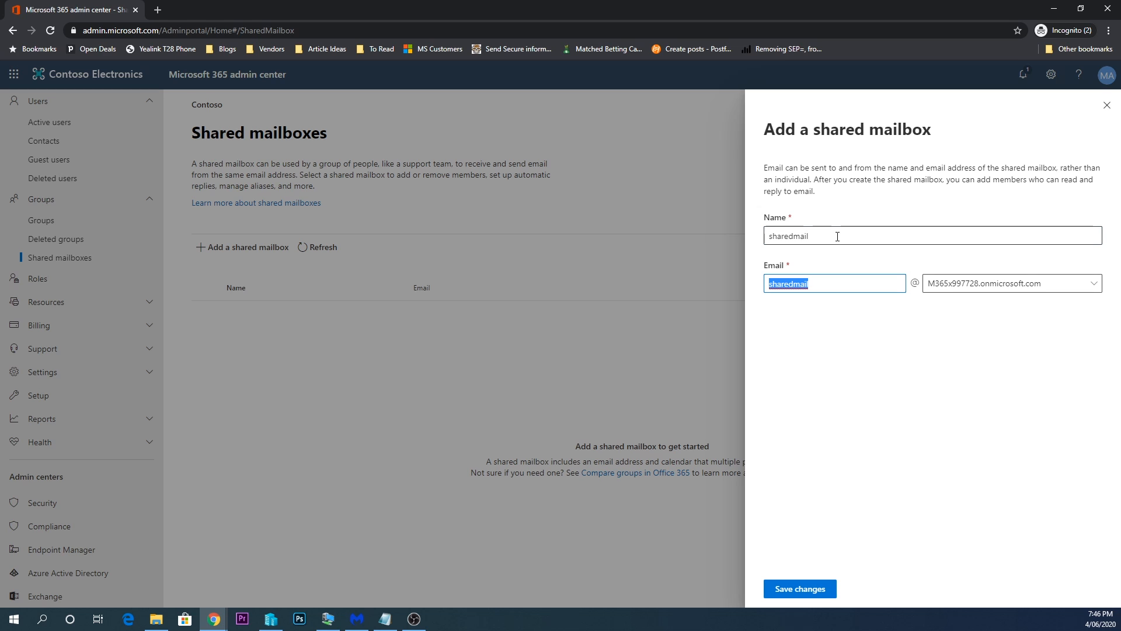
left_click(792, 590)
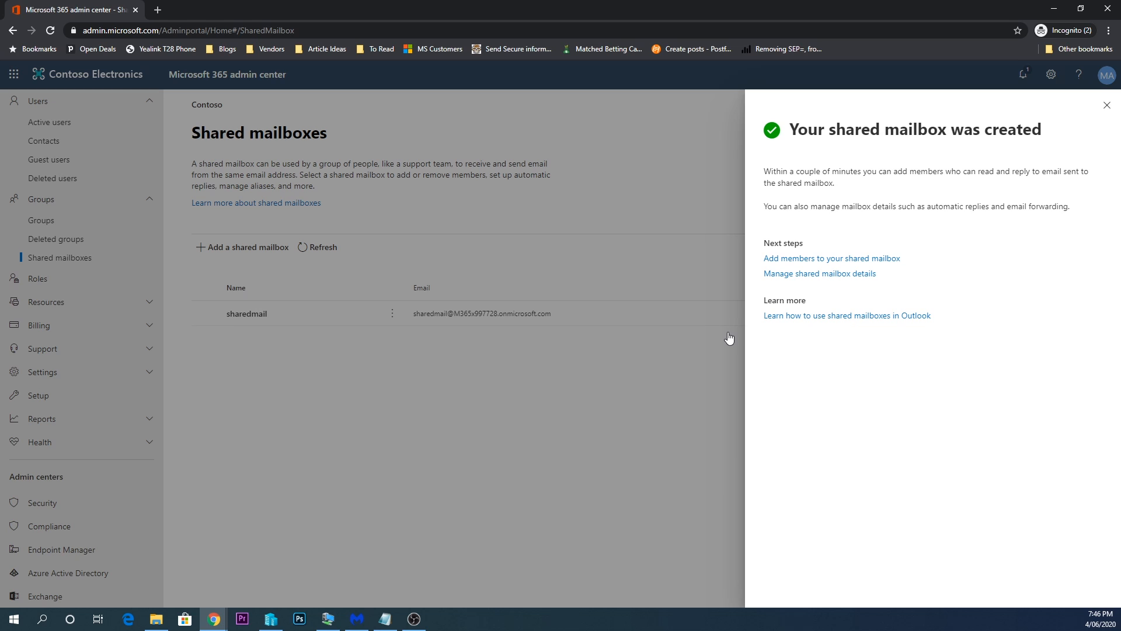
left_click(1103, 111)
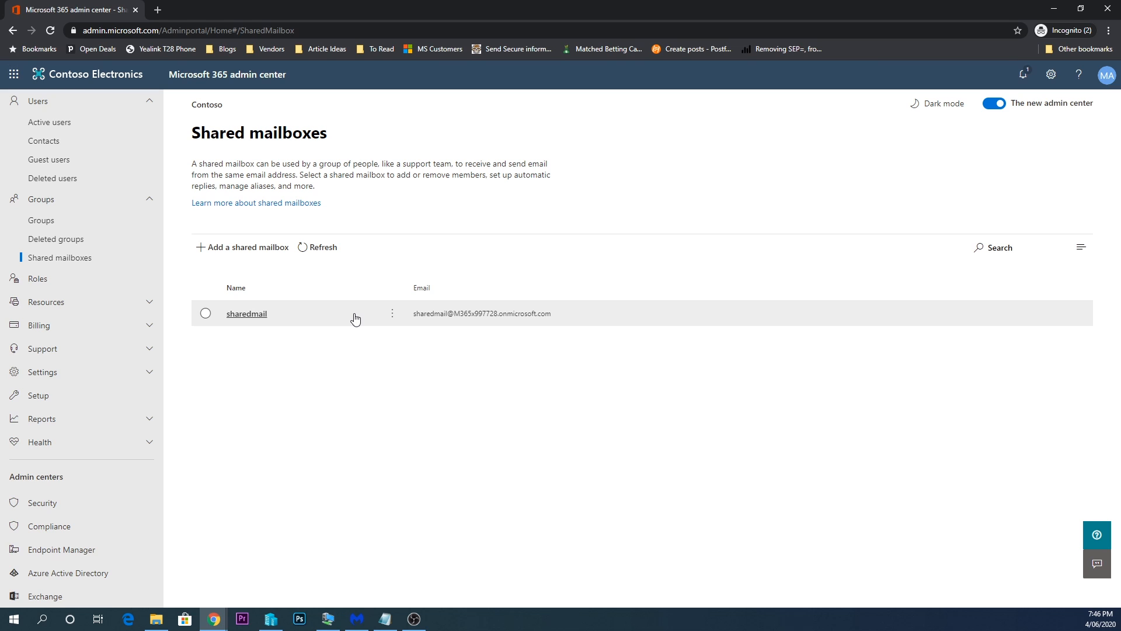
Step: Add three users as members of the sharedmail shared mailbox and save
left_click(255, 319)
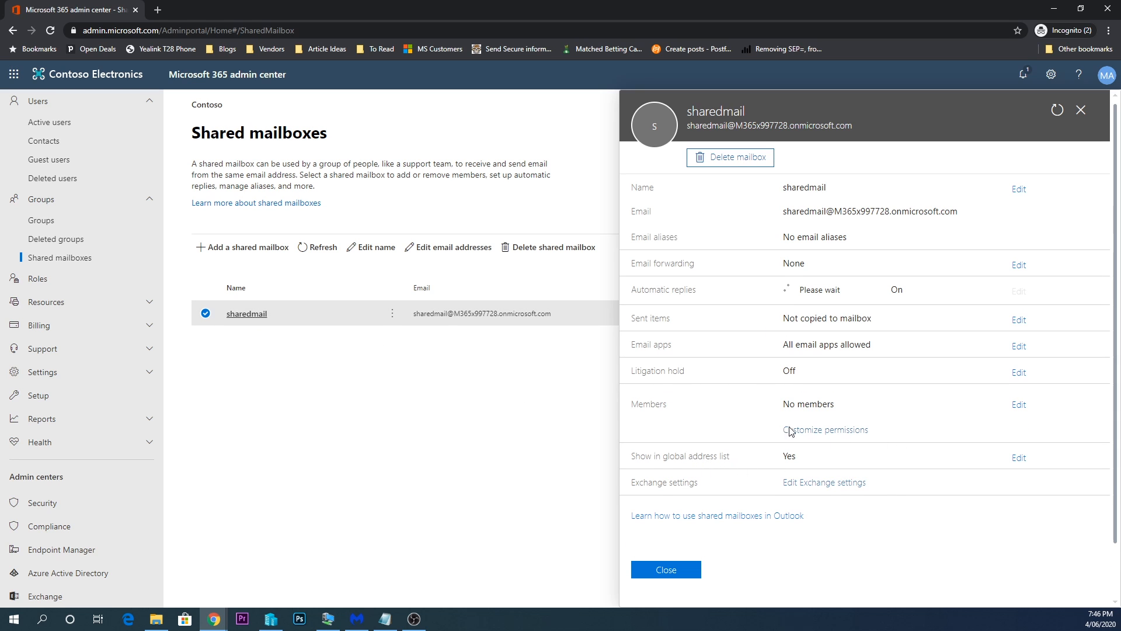
left_click(1019, 404)
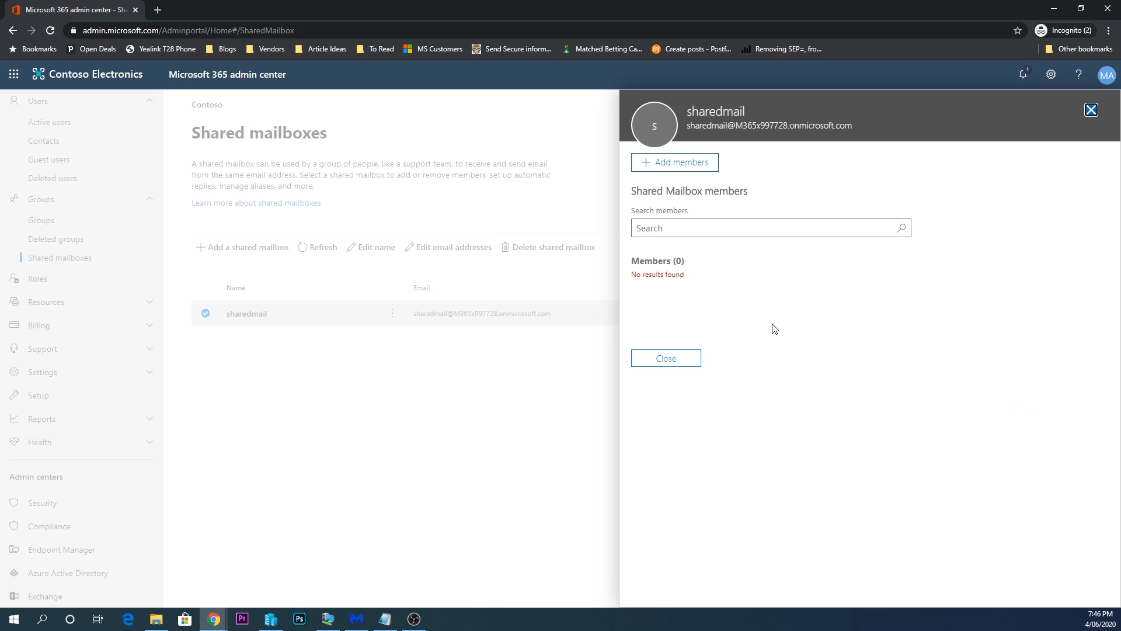
left_click(691, 167)
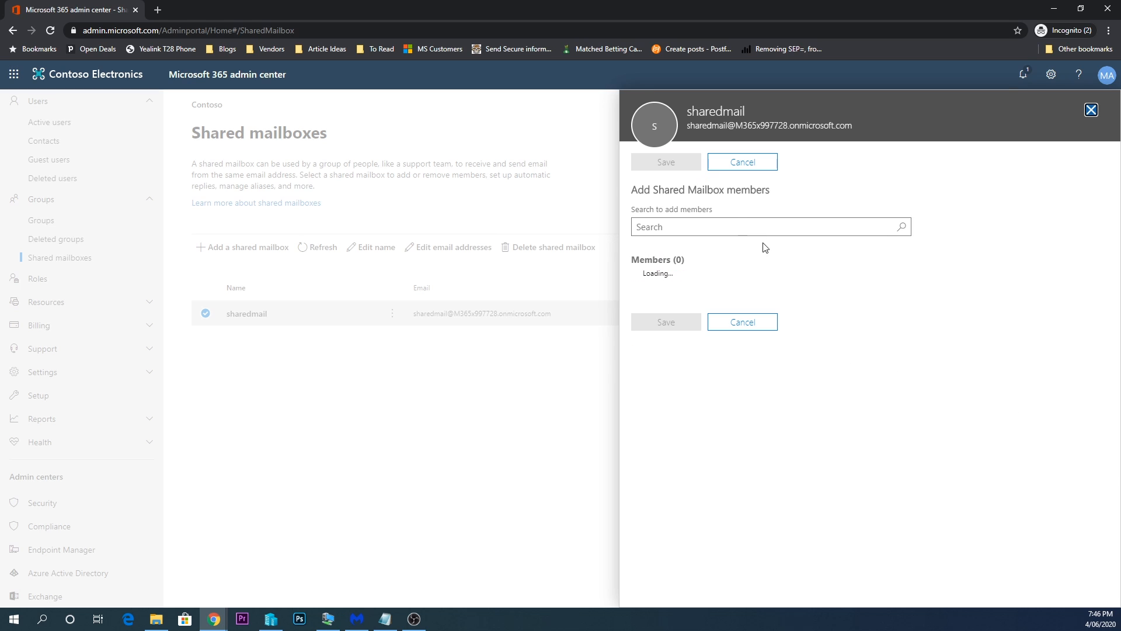
left_click(638, 279)
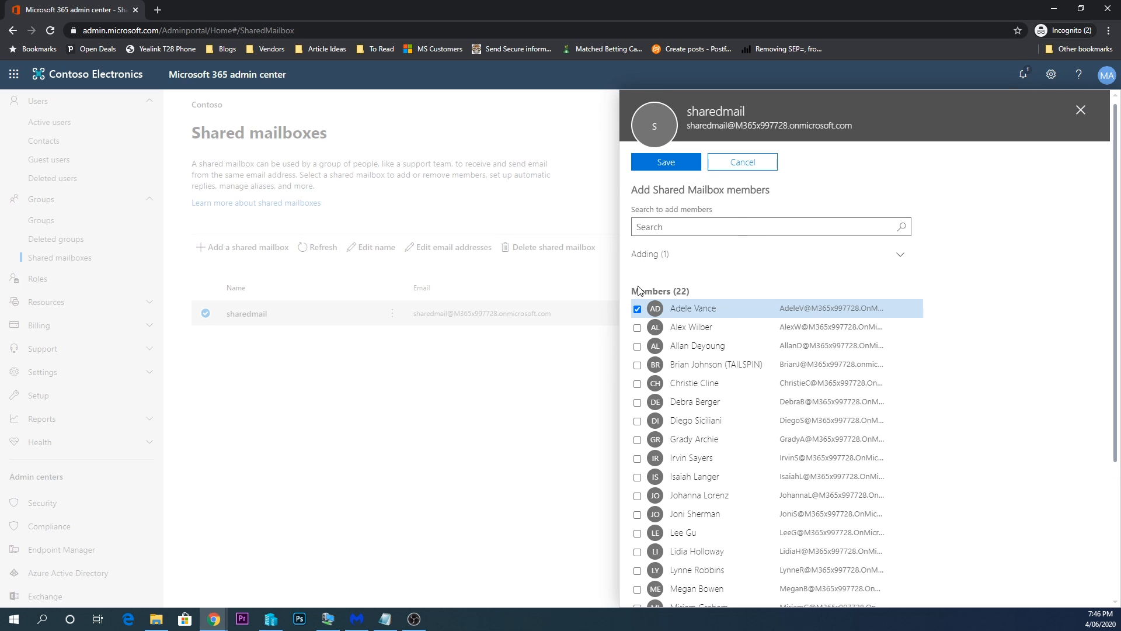
left_click(638, 327)
left_click(638, 346)
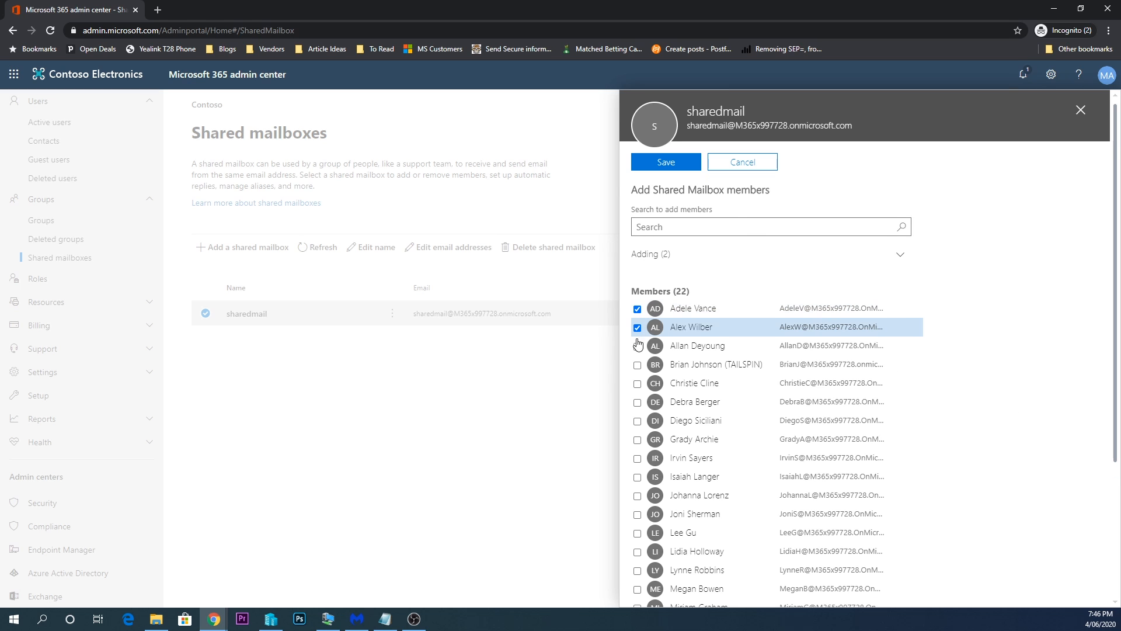
left_click(667, 163)
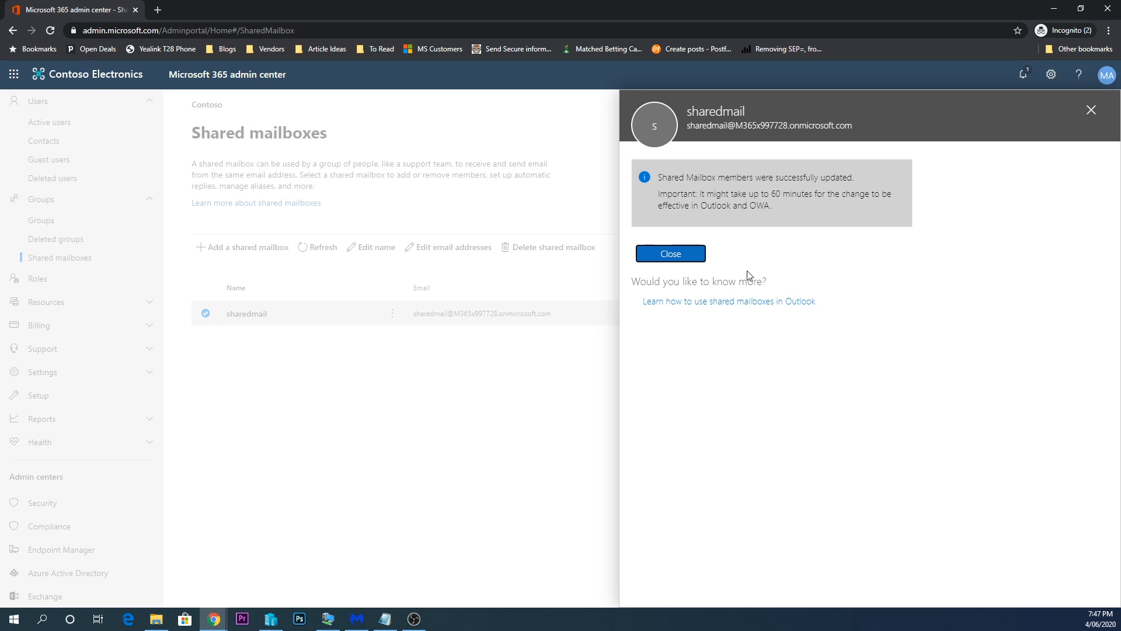
Step: Dismiss the update message and close the sharedmail member list and details panel
left_click(681, 259)
left_click(672, 357)
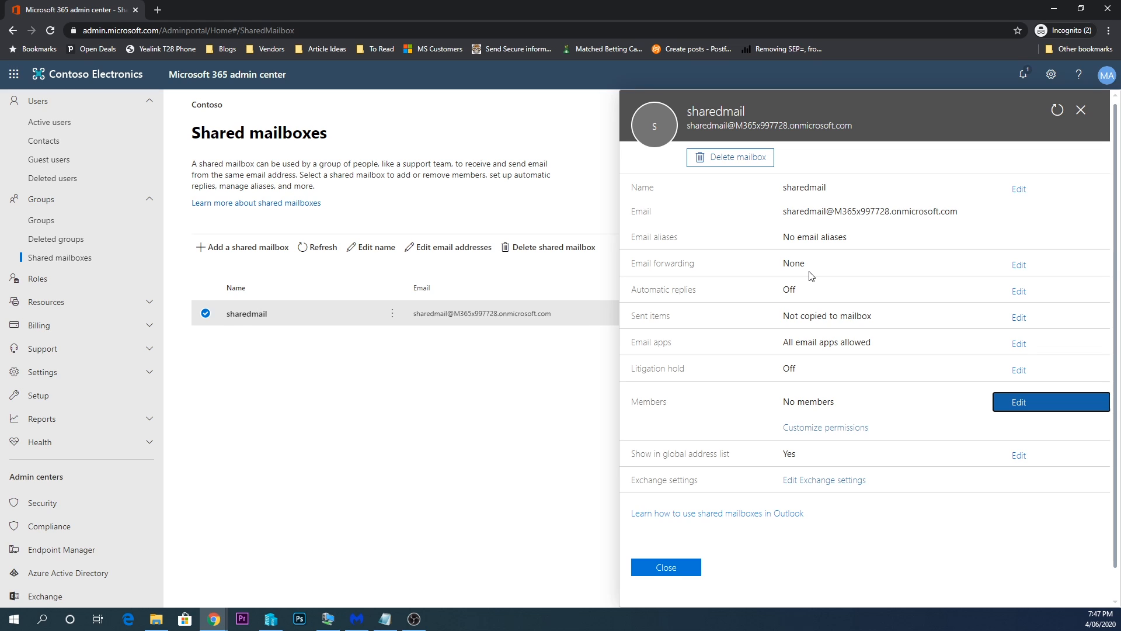
left_click(669, 568)
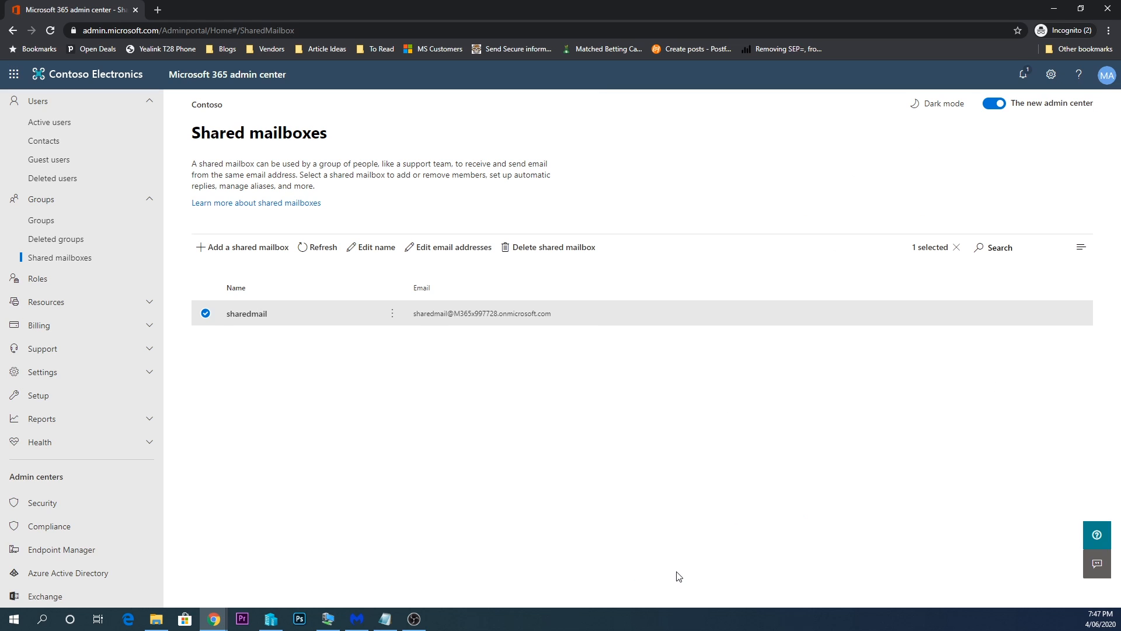
Step: Convert a licensed user's mailbox, picked from Active users, into a shared mailbox
left_click(63, 124)
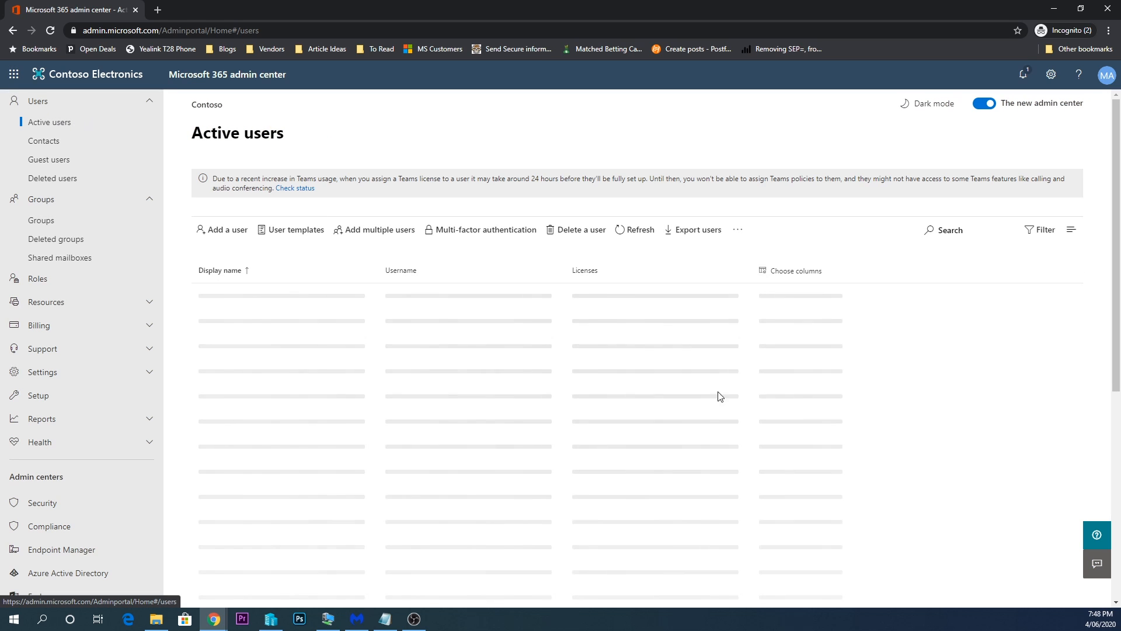
left_click(305, 349)
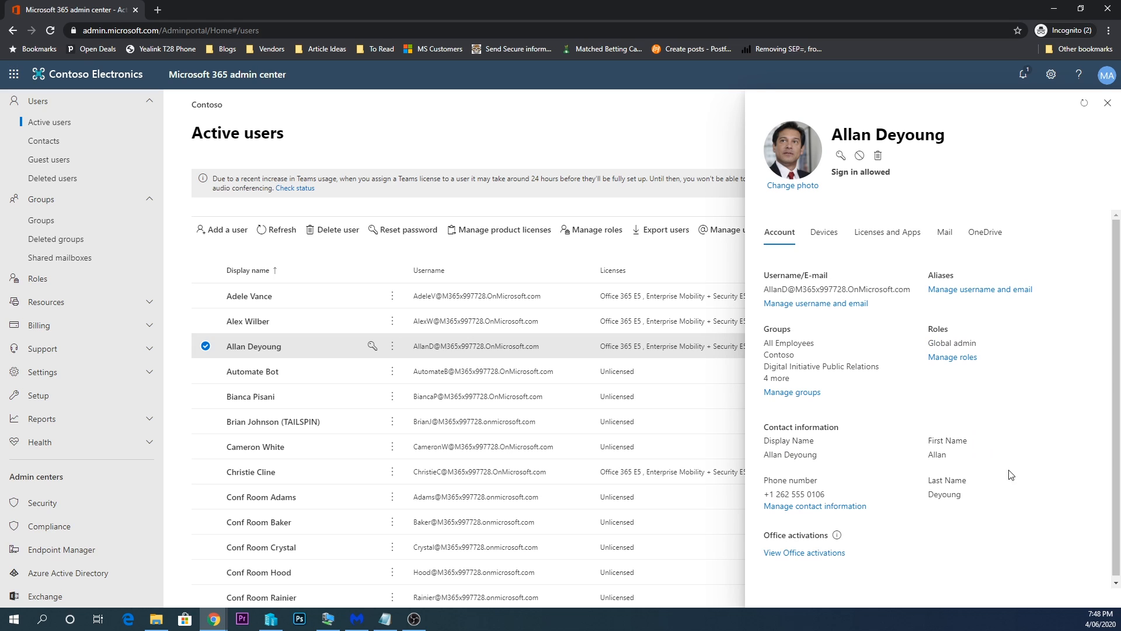
left_click(951, 235)
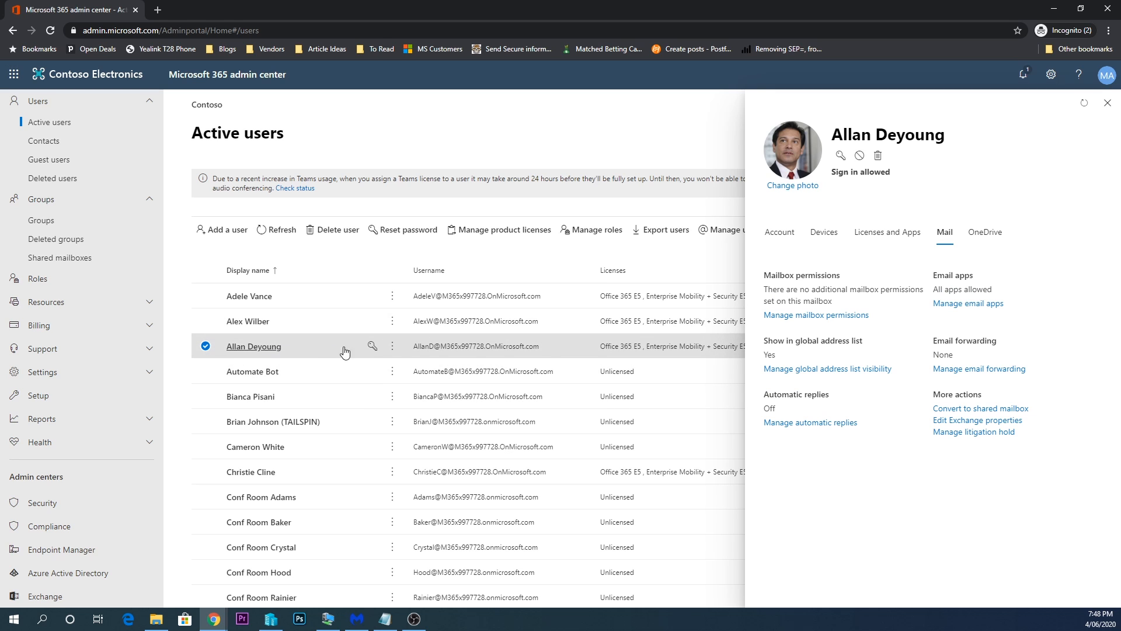
left_click(973, 408)
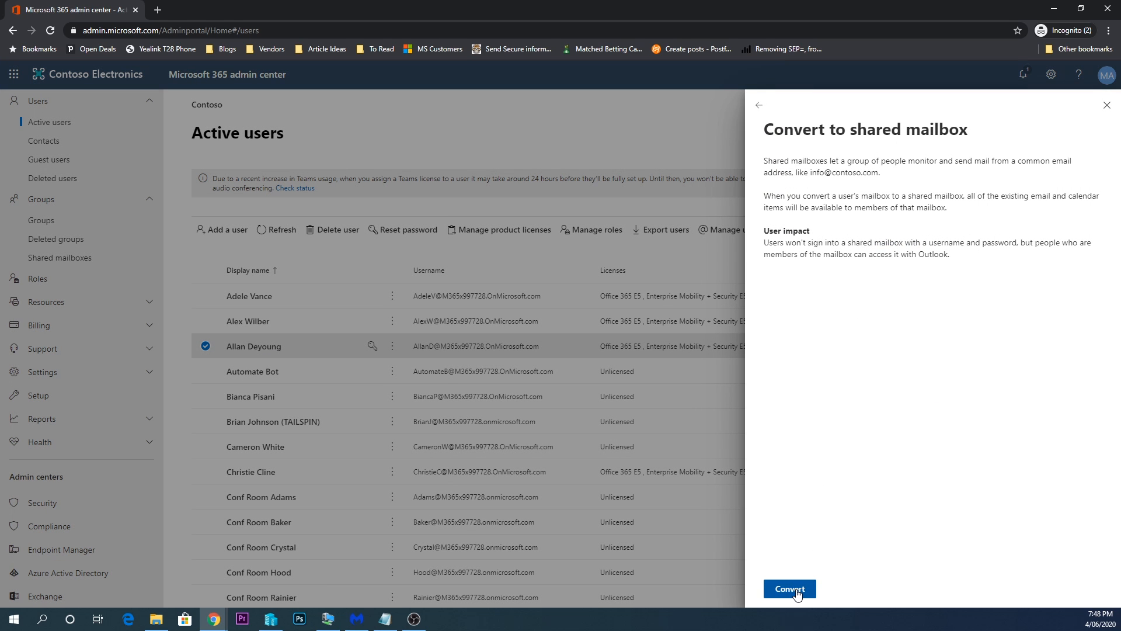
left_click(793, 588)
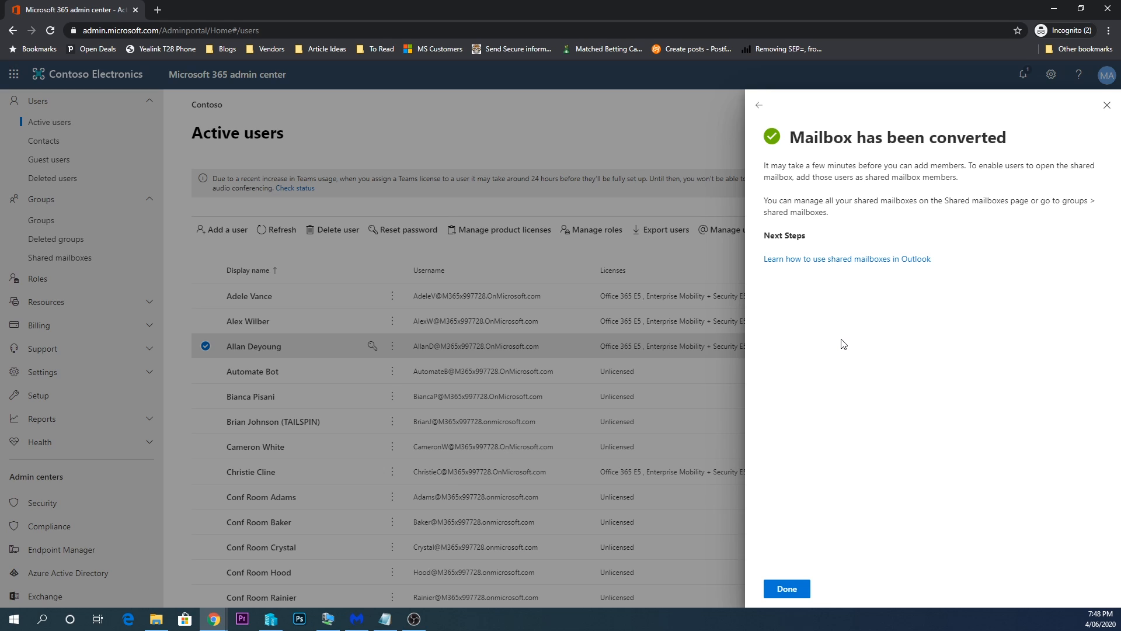
Step: Close the conversion confirmation and view Settings > Domains, showing the Healthy onmicrosoft.com domain
left_click(786, 588)
left_click(75, 256)
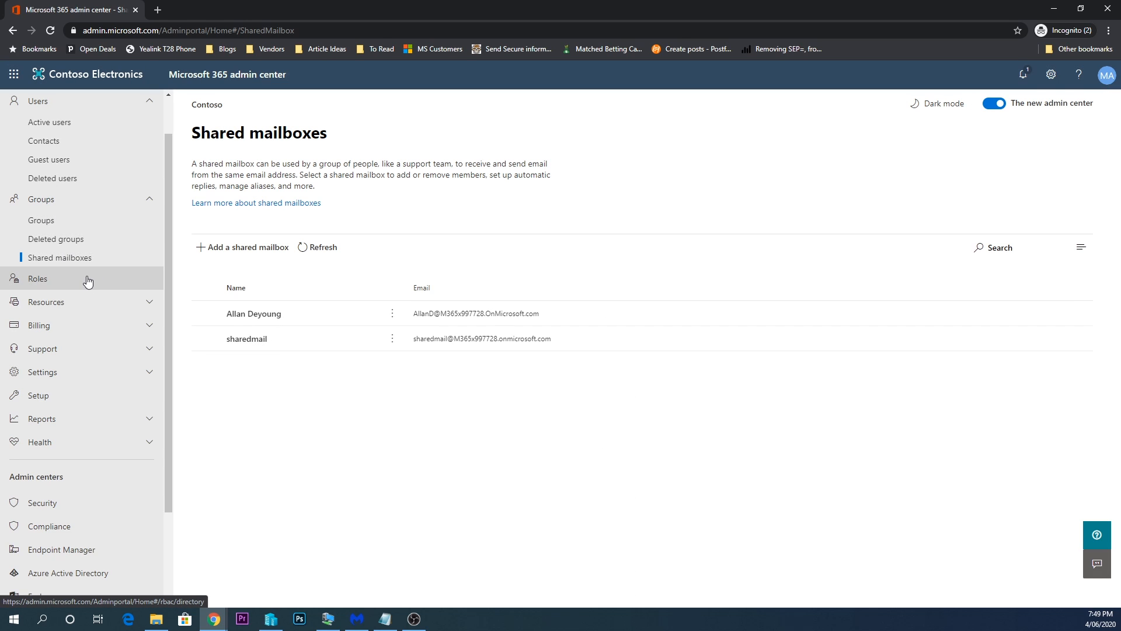
left_click(93, 372)
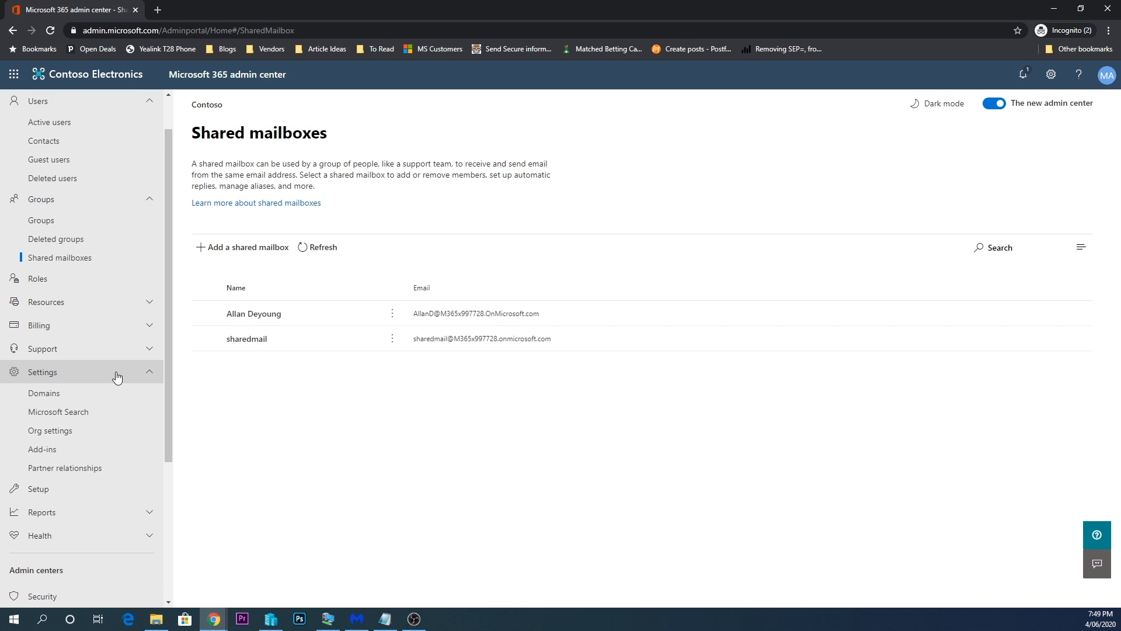
left_click(45, 398)
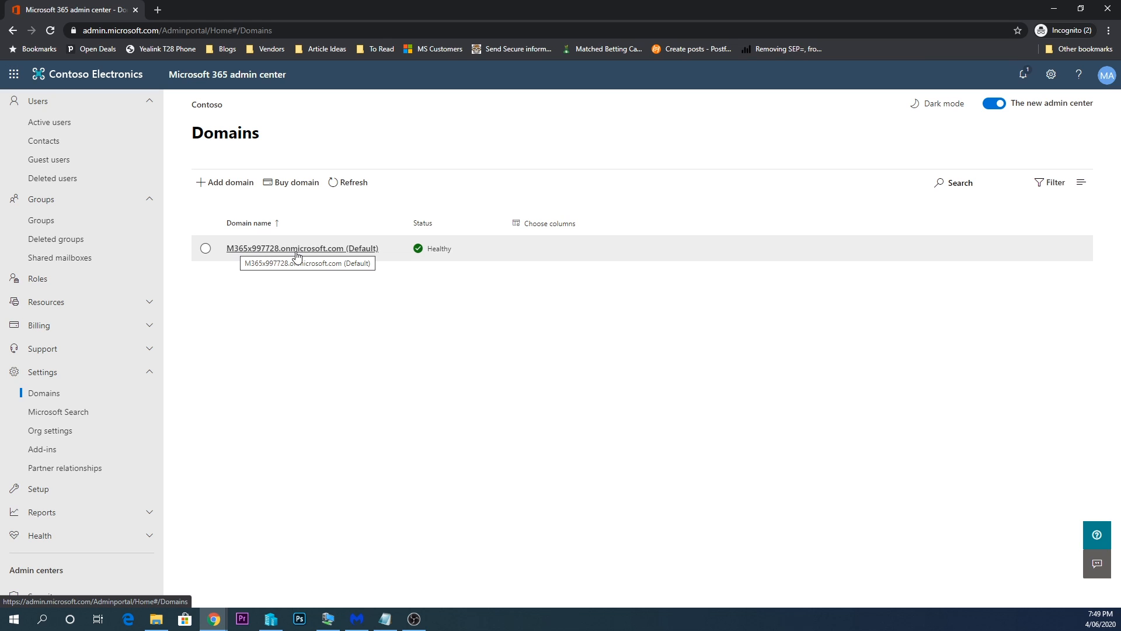
mouse_move(275, 255)
left_mouse_down()
mouse_move(228, 248)
mouse_move(259, 267)
left_mouse_up()
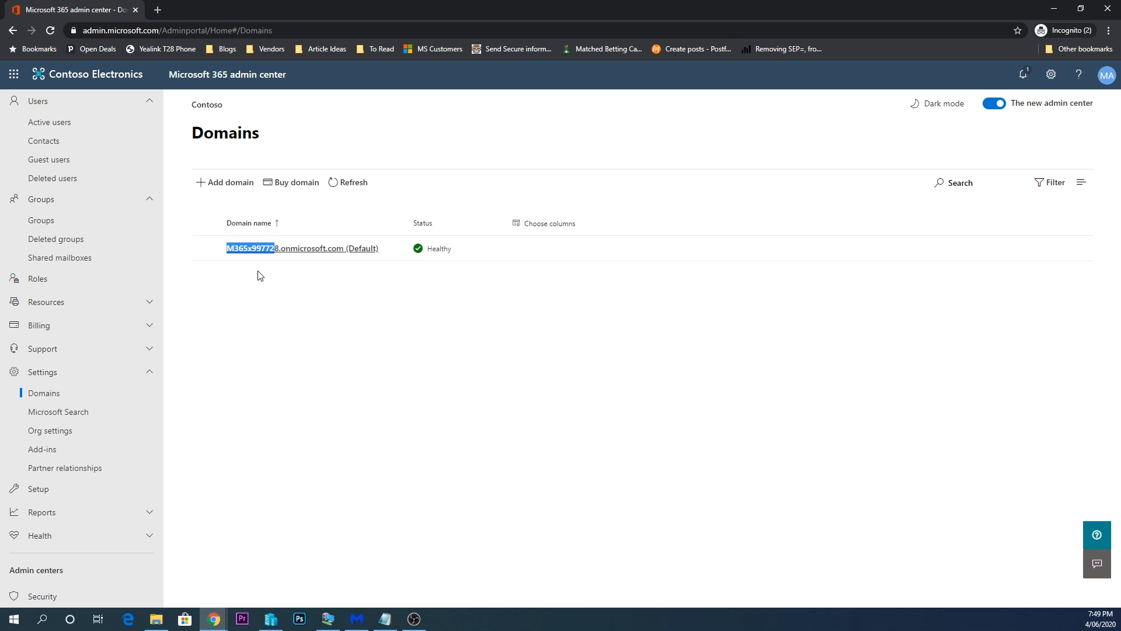
Step: Add heresjaken.com as a new custom domain in the Add a domain wizard
left_click(223, 185)
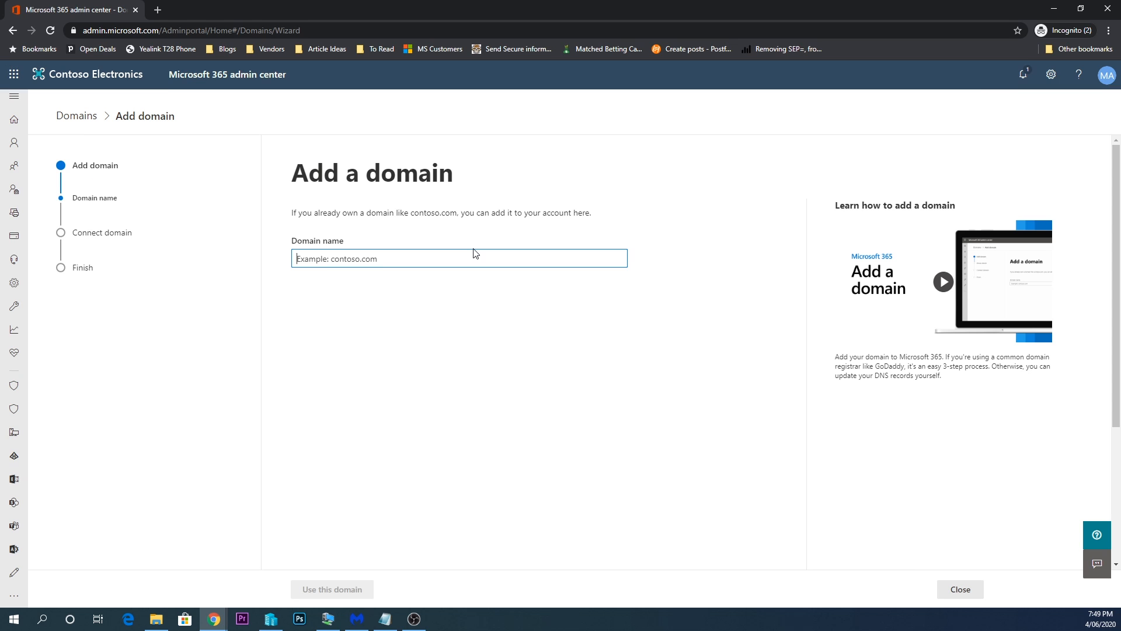
type("heresjaken.com")
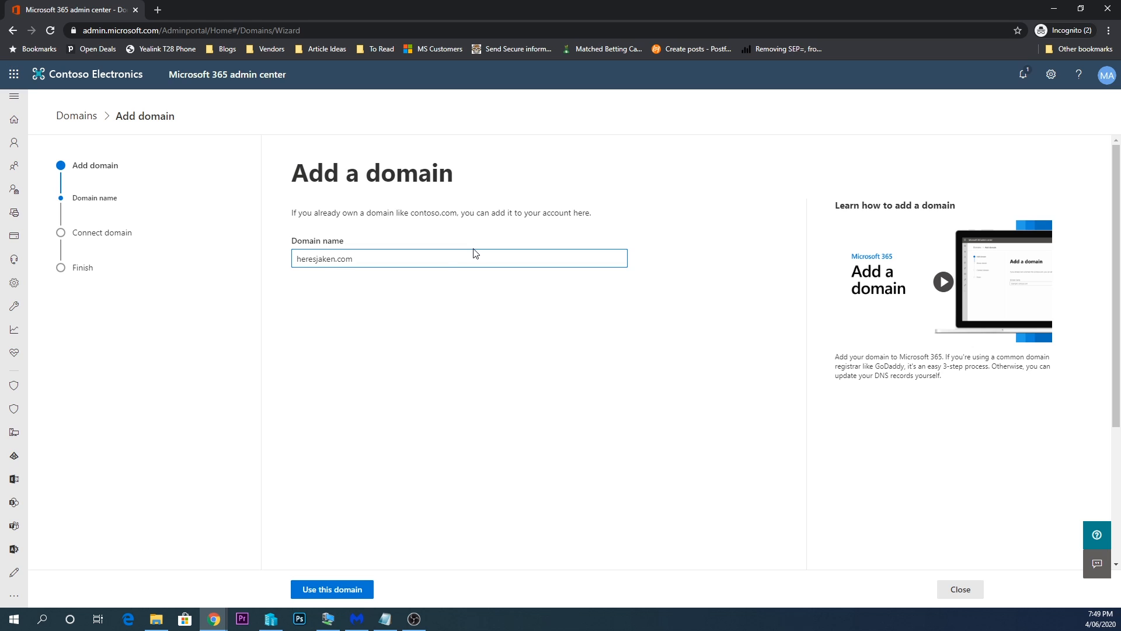
left_click(333, 587)
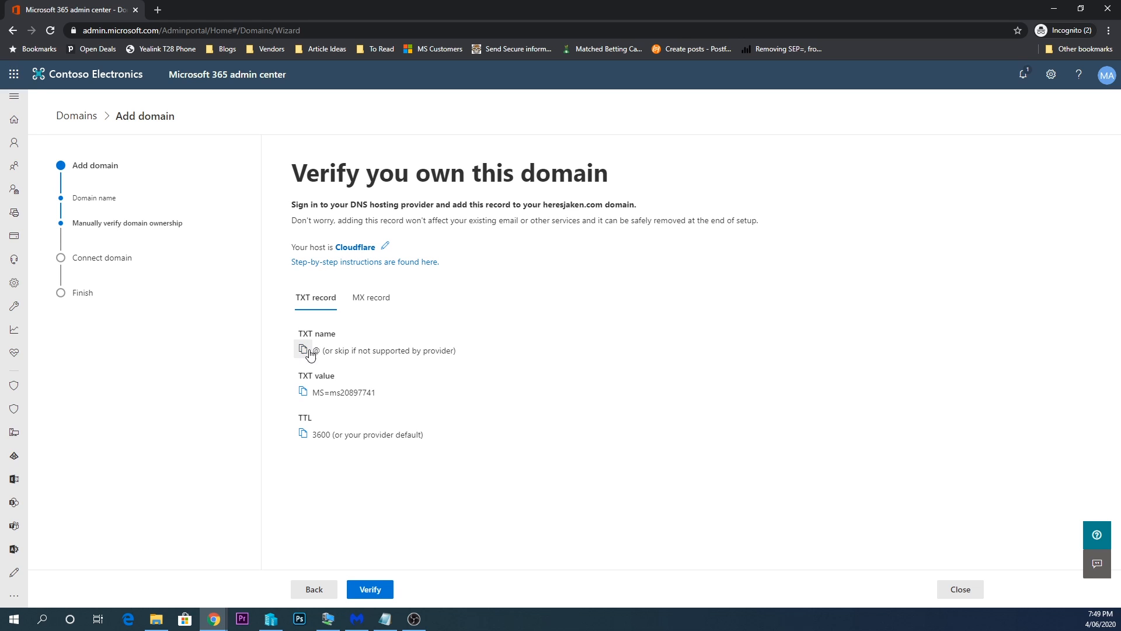
Step: Show heresjaken.com's MX verification record values and open the Cloudflare step-by-step DNS guide
left_click(371, 297)
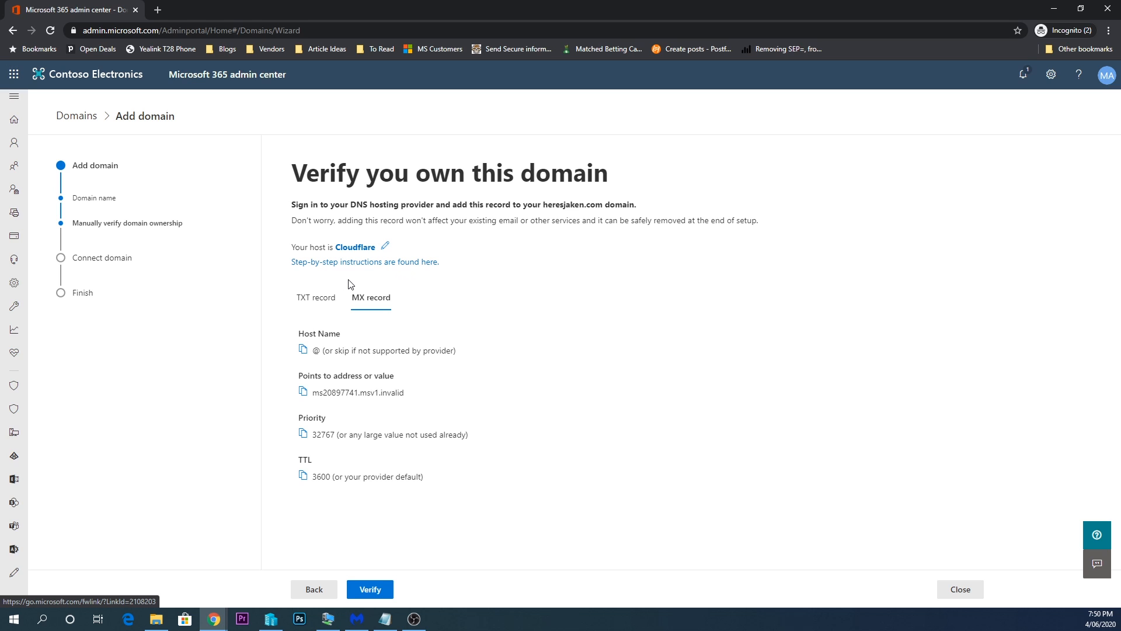
left_click(358, 264)
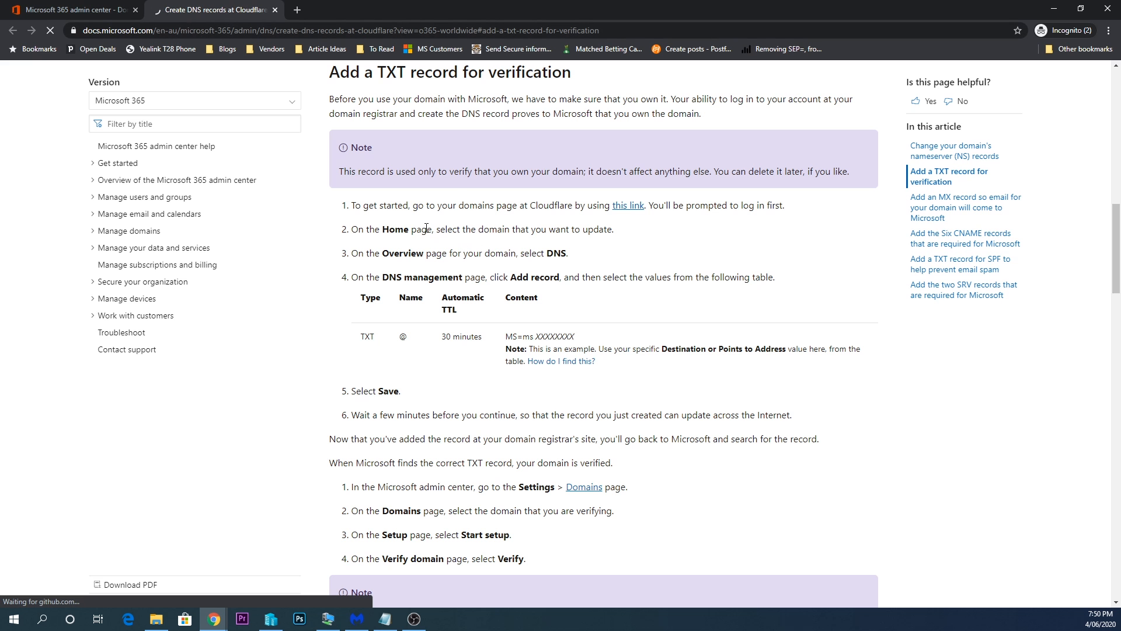
Step: Skim the Create DNS records at Cloudflare article, then close its tab with Ctrl+W
scroll(460, 311, "down", 1)
scroll(461, 311, "down", 3)
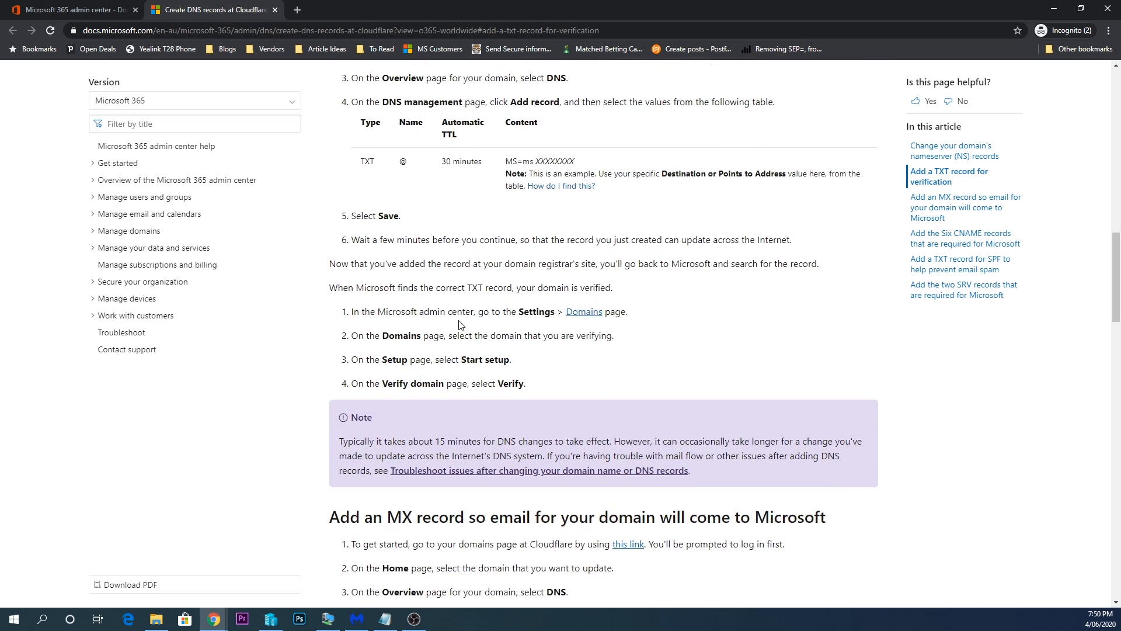
scroll(460, 320, "up", 10)
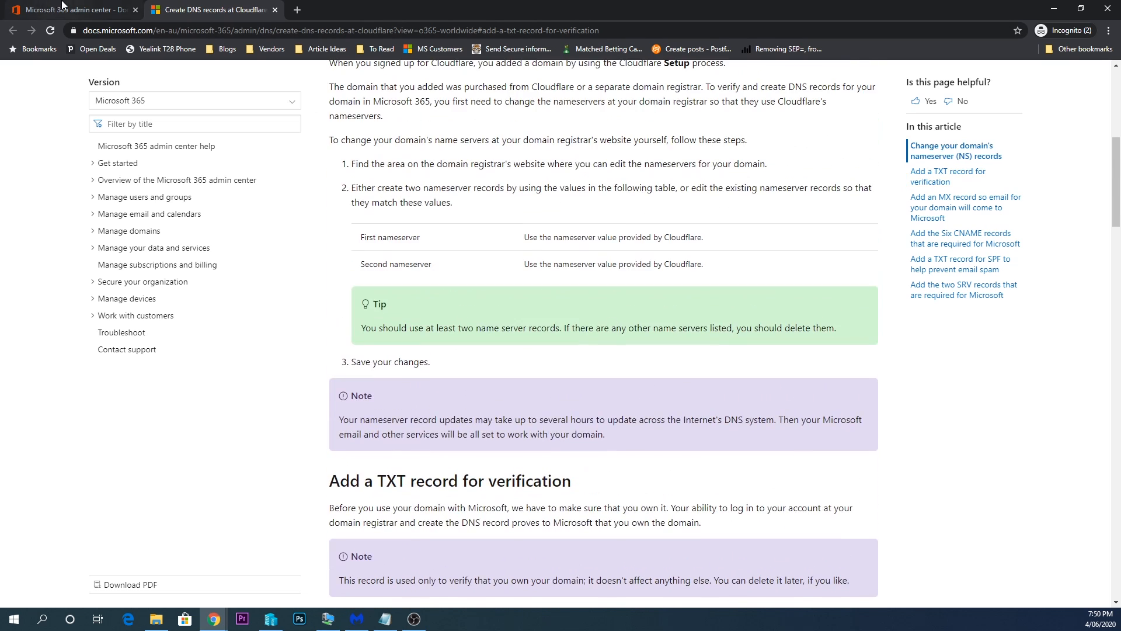
key("ctrl+w")
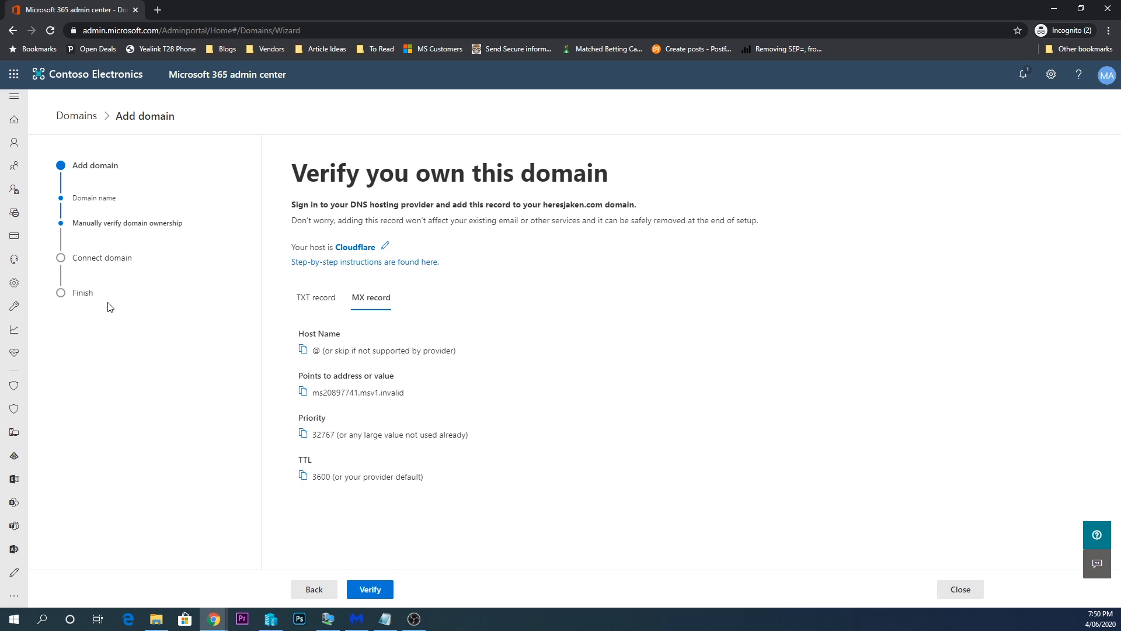
Step: Leave heresjaken.com's setup incomplete and launch the Exchange admin center from Admin centers
left_click(958, 588)
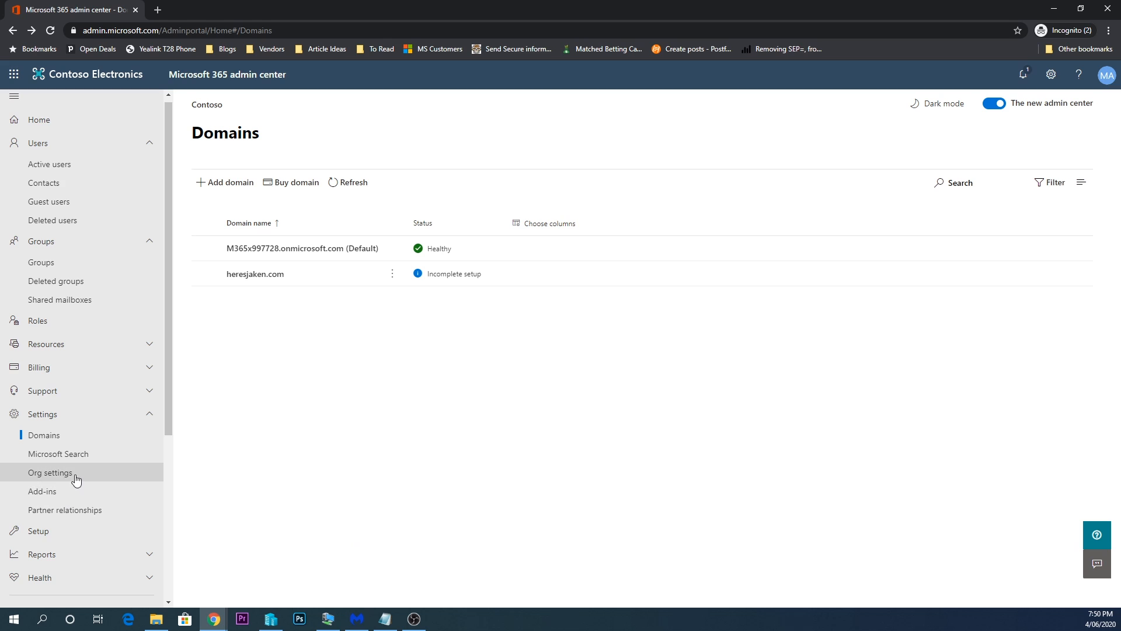
scroll(68, 478, "down", 4)
scroll(160, 475, "up", 4)
scroll(161, 477, "down", 4)
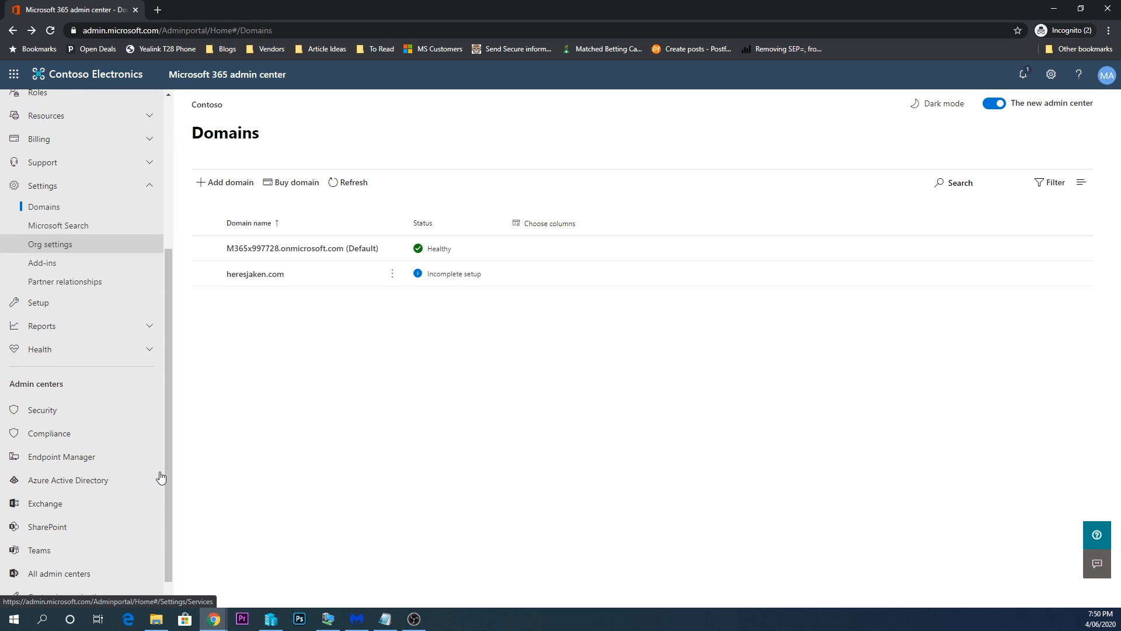
scroll(161, 477, "down", 1)
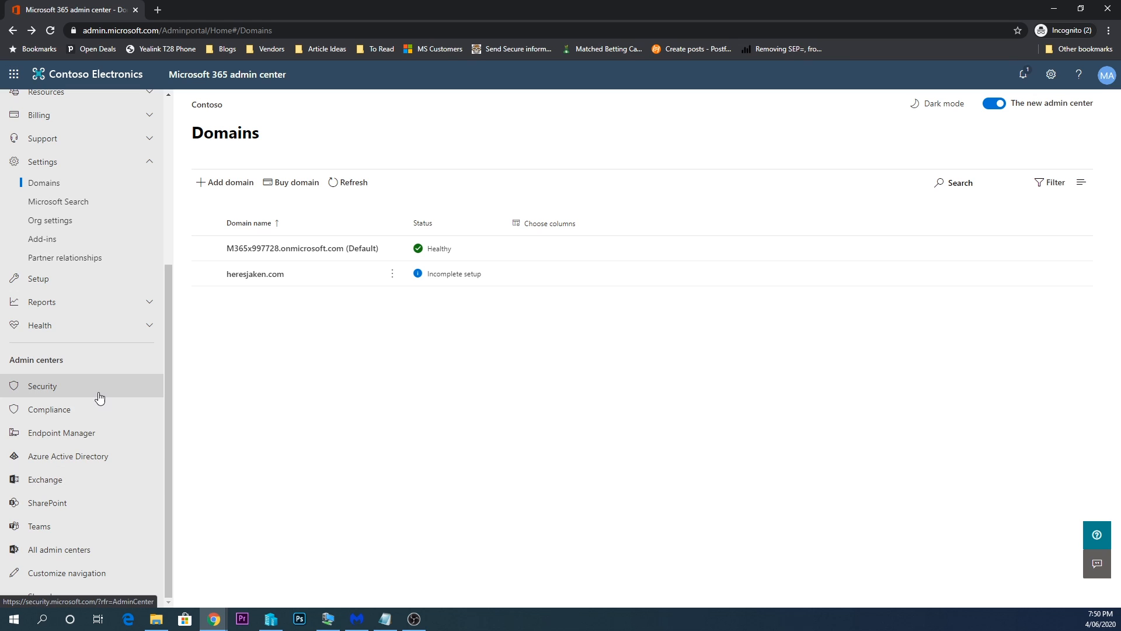
left_click(108, 478)
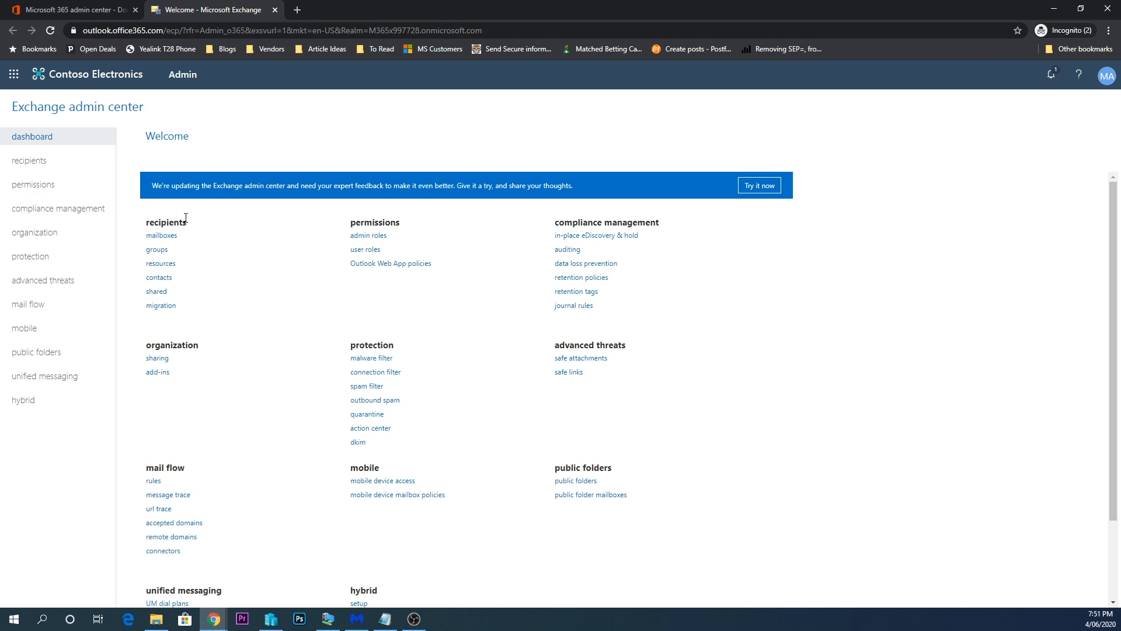
Step: Look over the 21 mailboxes, then switch recipients to the Groups list of 19 groups
left_click(162, 235)
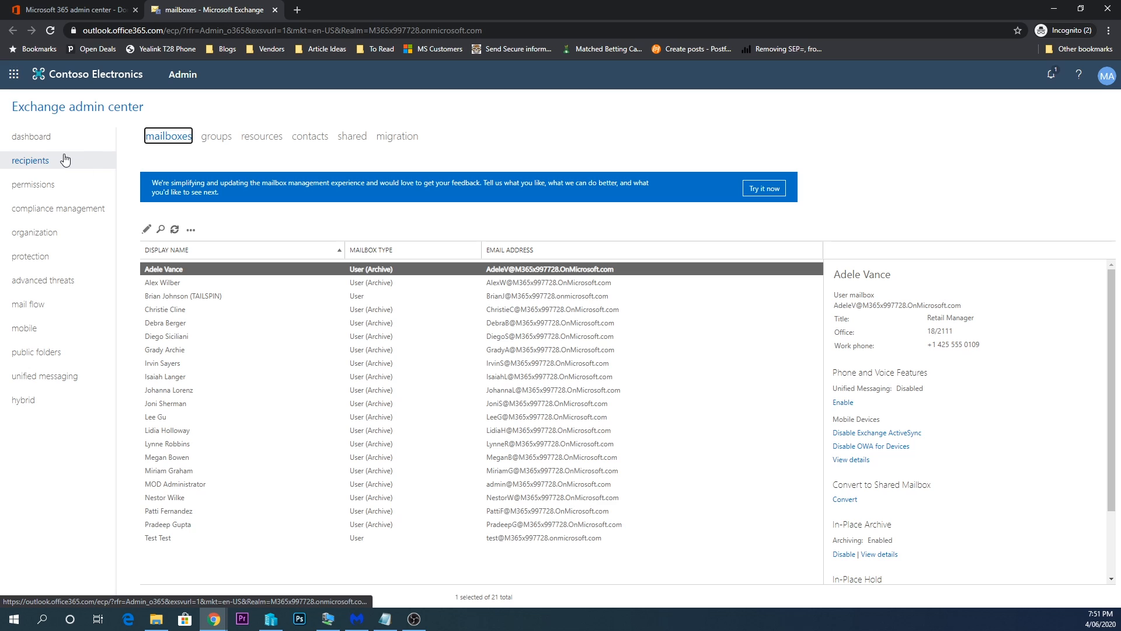
left_click(30, 137)
left_click(154, 226)
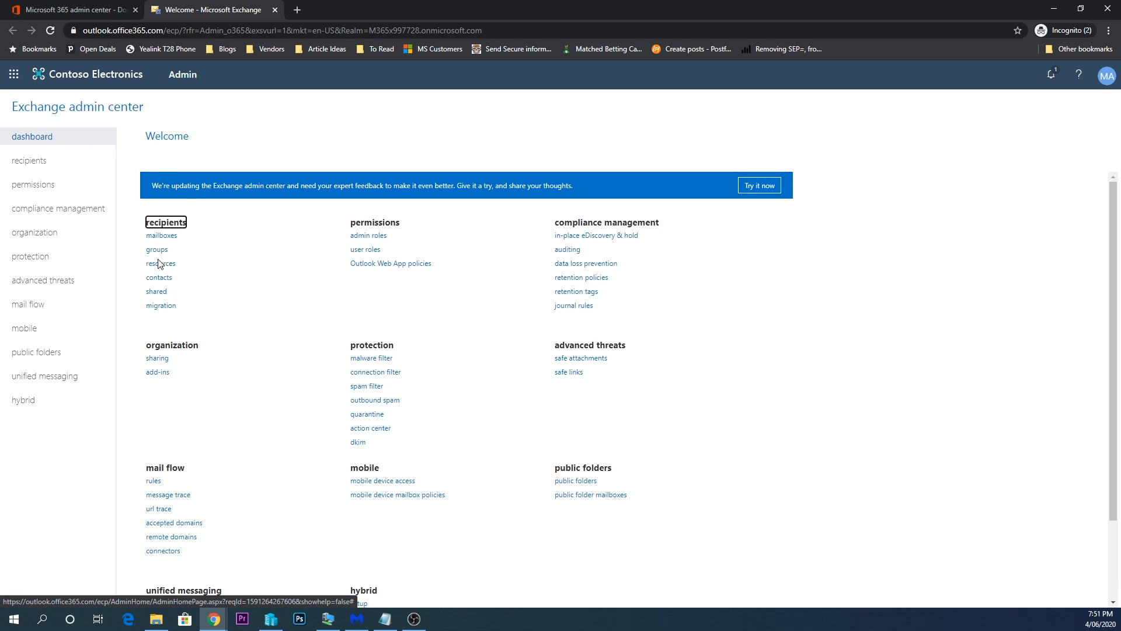
left_click(42, 166)
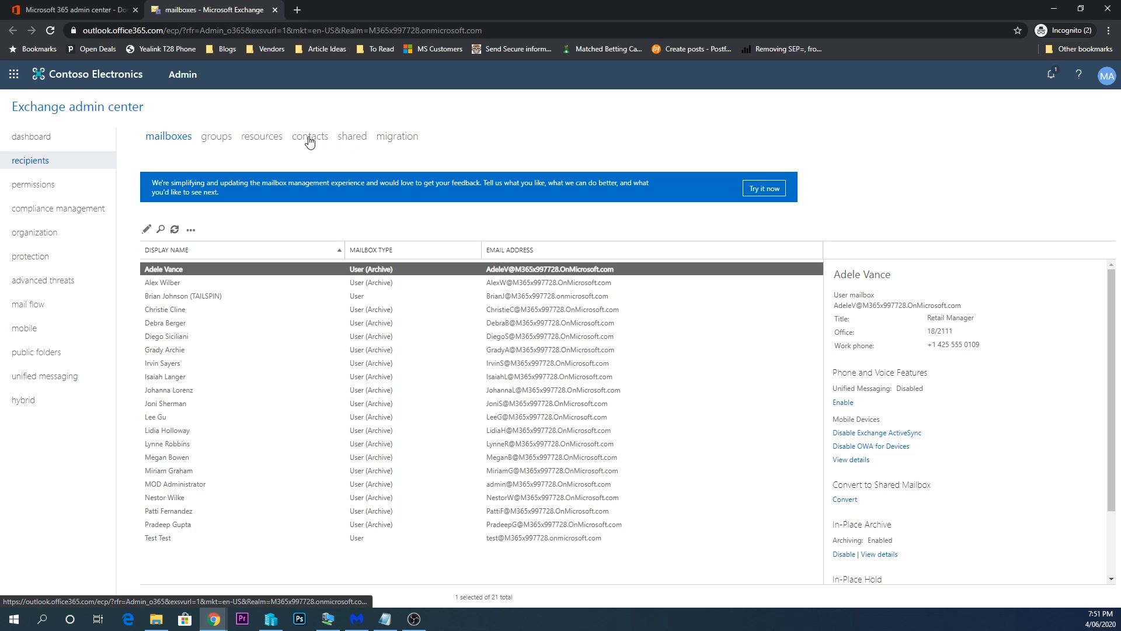
left_click(214, 137)
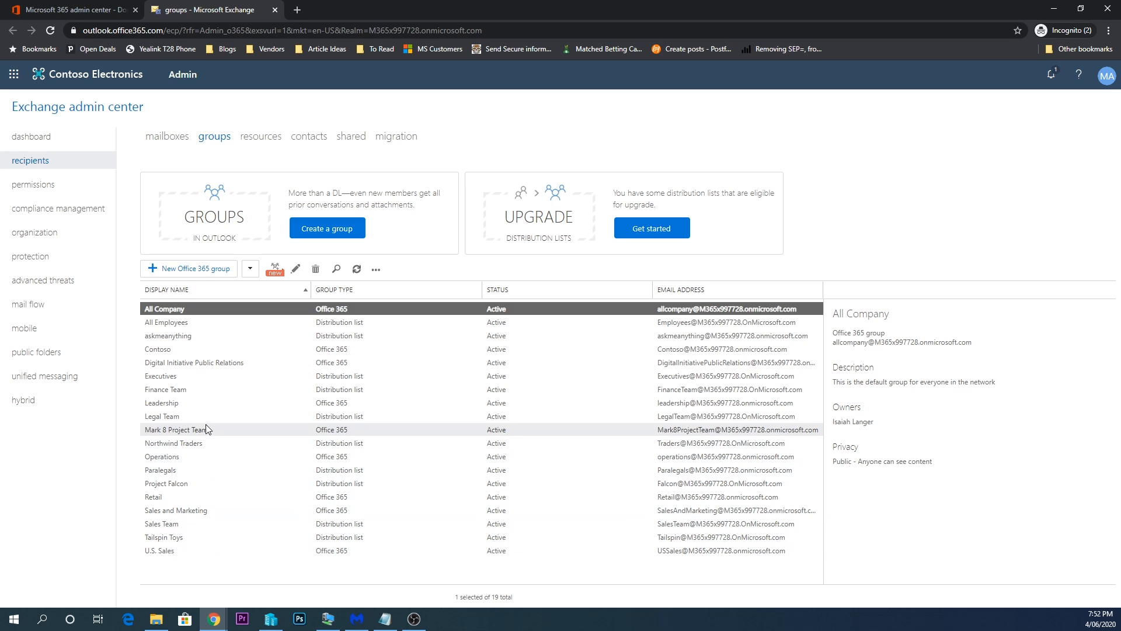
Step: Open the askmeanything distribution list in Edit Distribution list to see its general settings
left_click(543, 334)
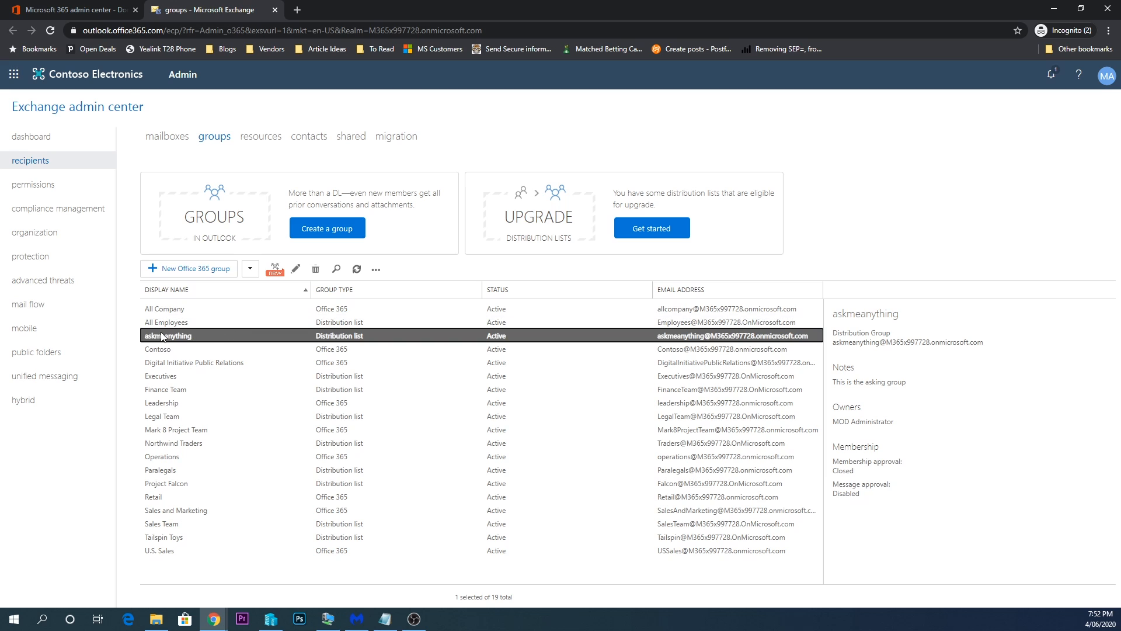
double_click(212, 331)
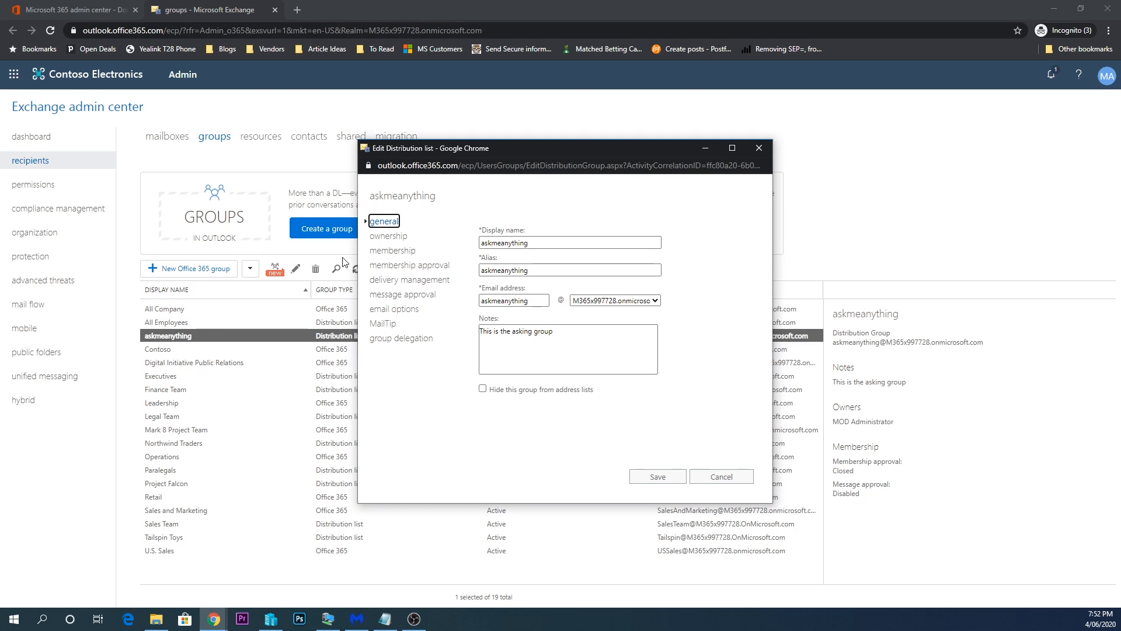
Step: Add one user as a member of askmeanything, then view its owners
left_click(394, 251)
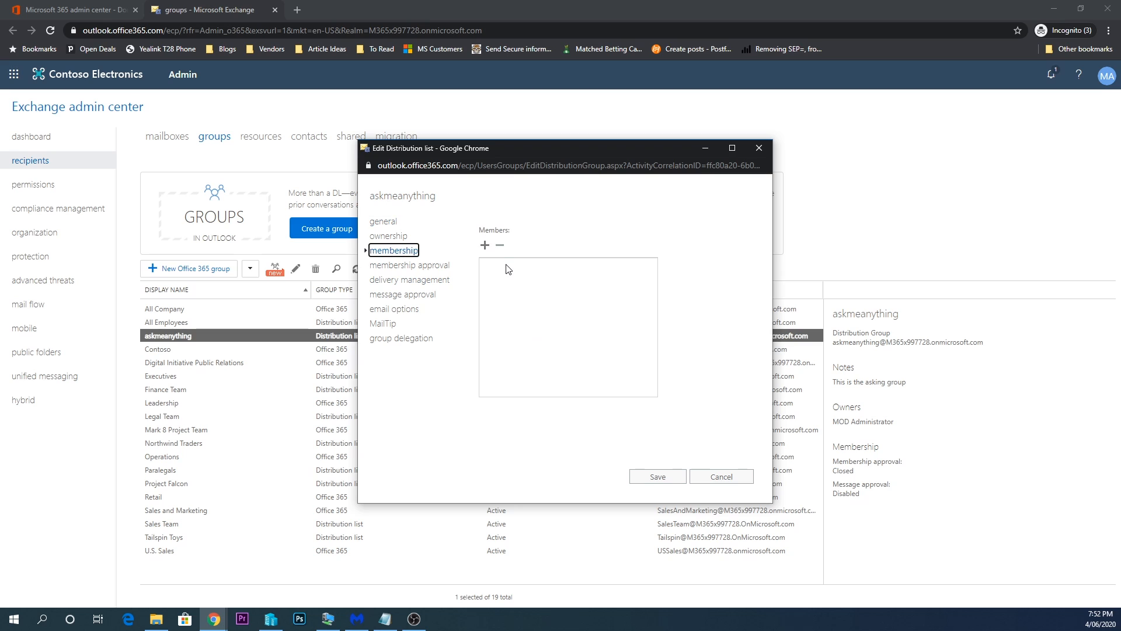
left_click(485, 245)
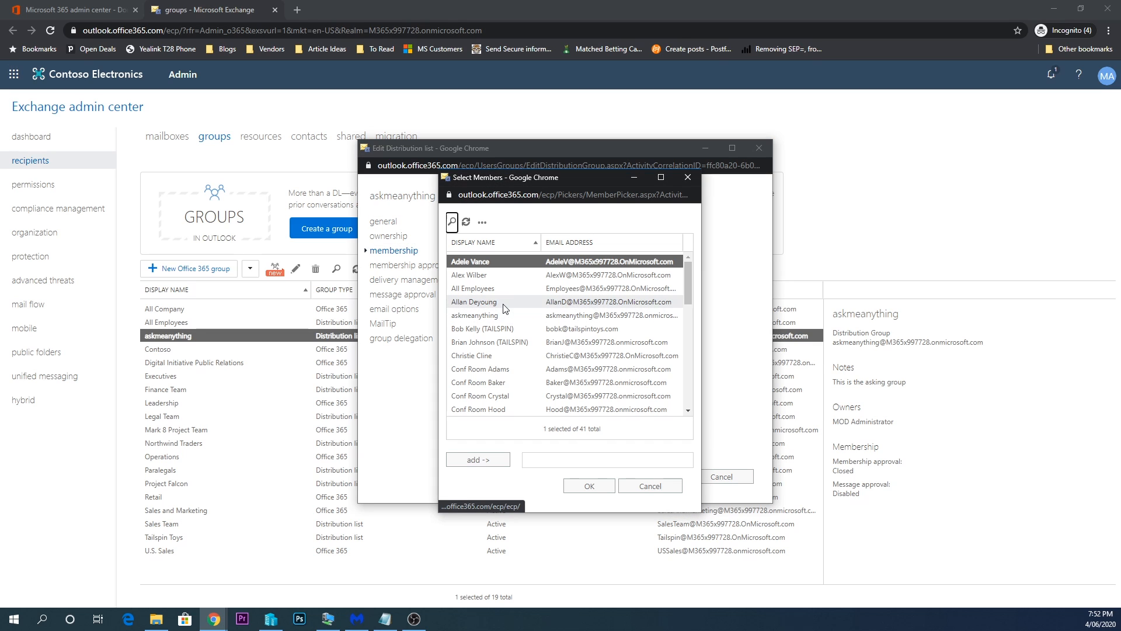
left_click(478, 315)
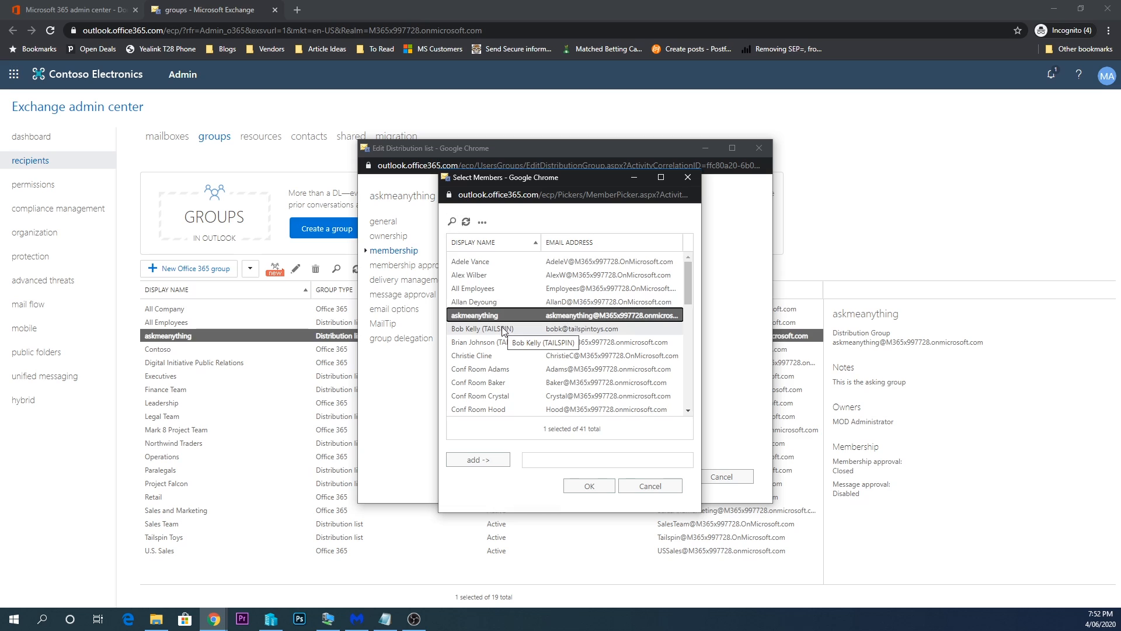
double_click(493, 343)
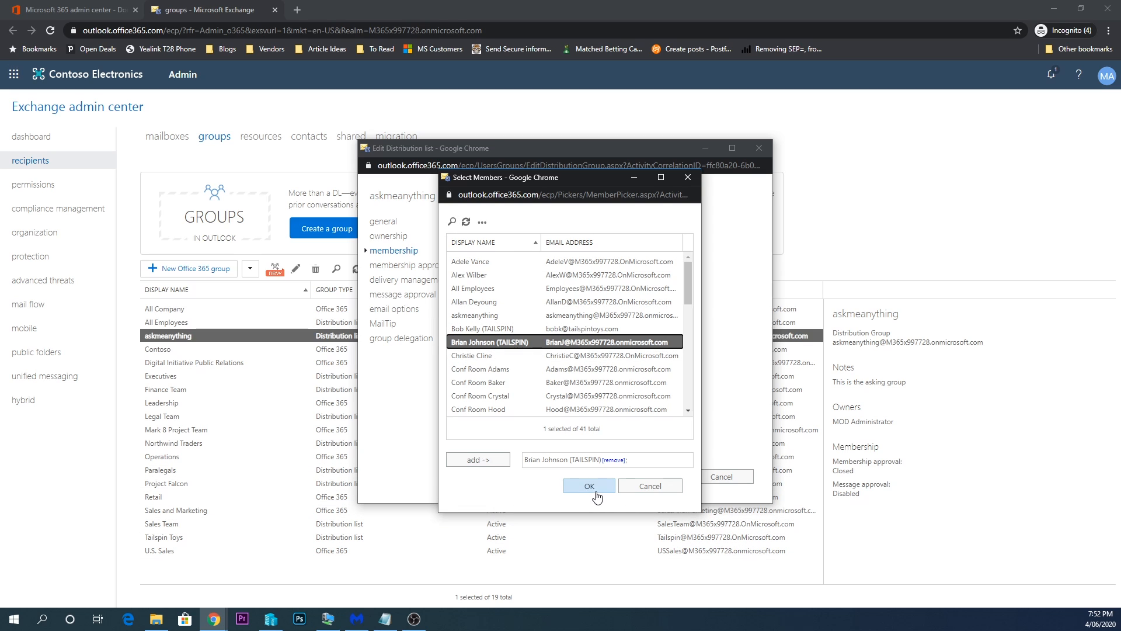
left_click(589, 486)
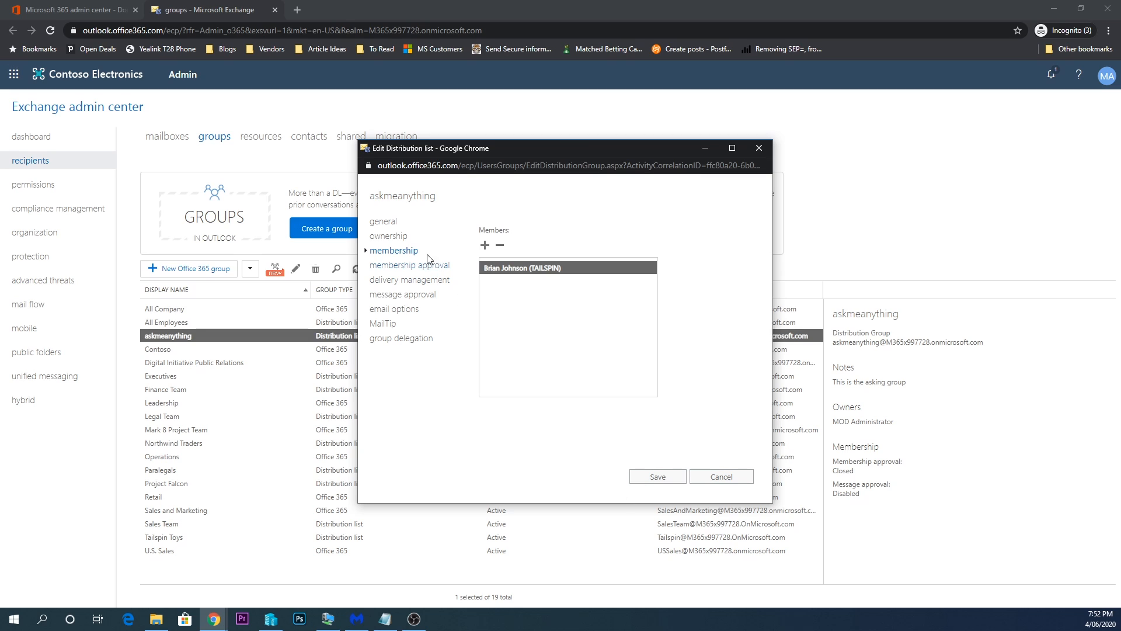
left_click(388, 236)
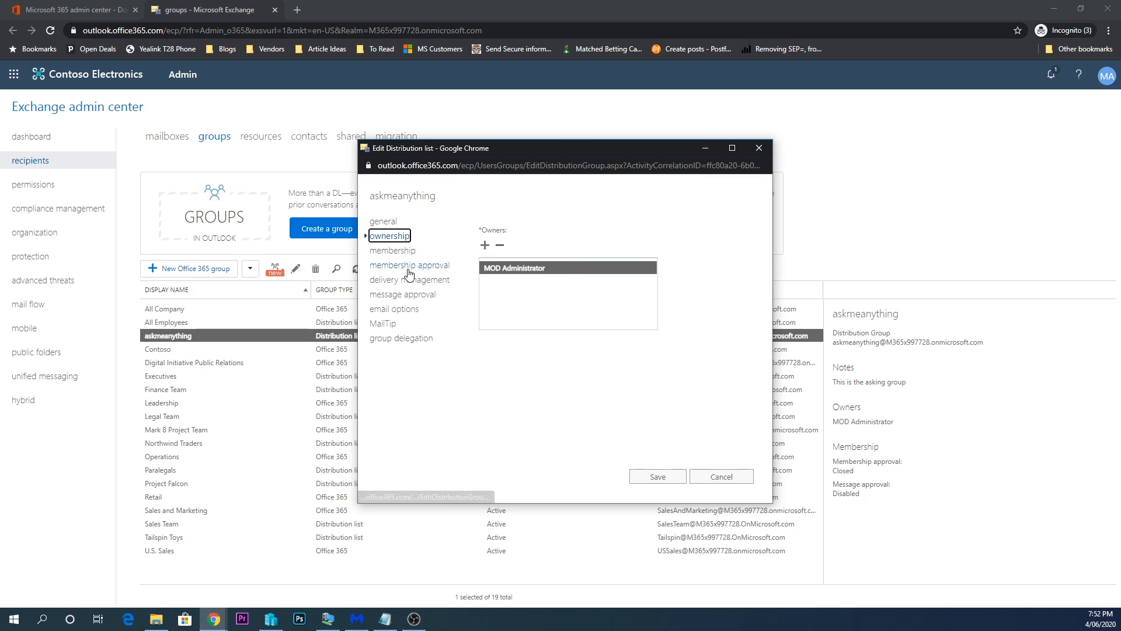
Step: Add a test@ address on the default domain to askmeanything; saving fails with an address-in-use error
left_click(397, 310)
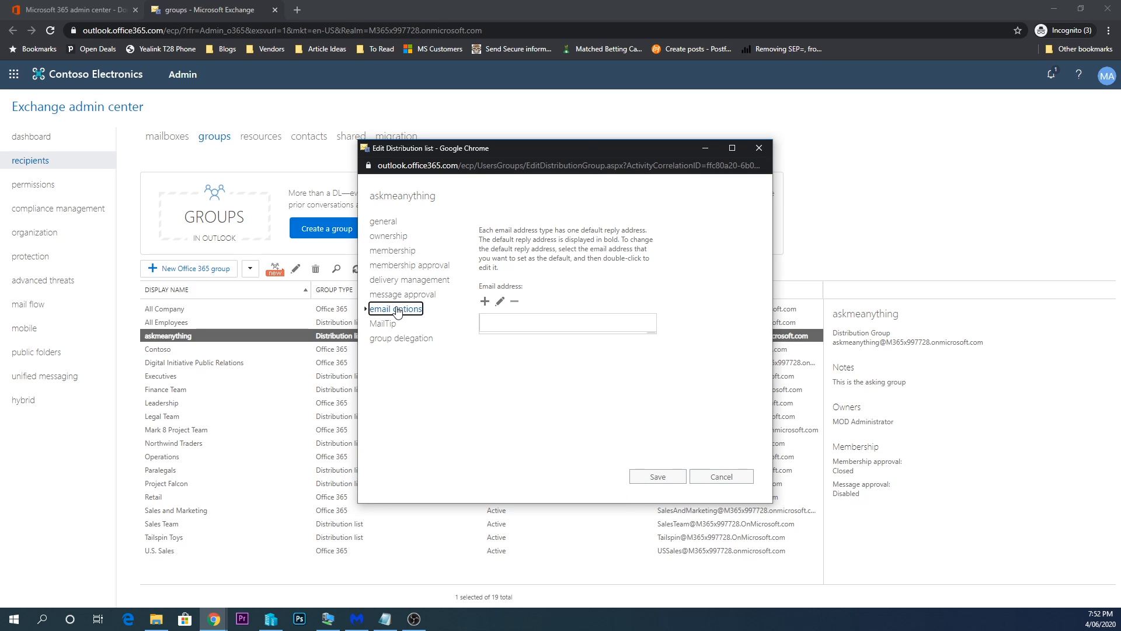
left_click(393, 340)
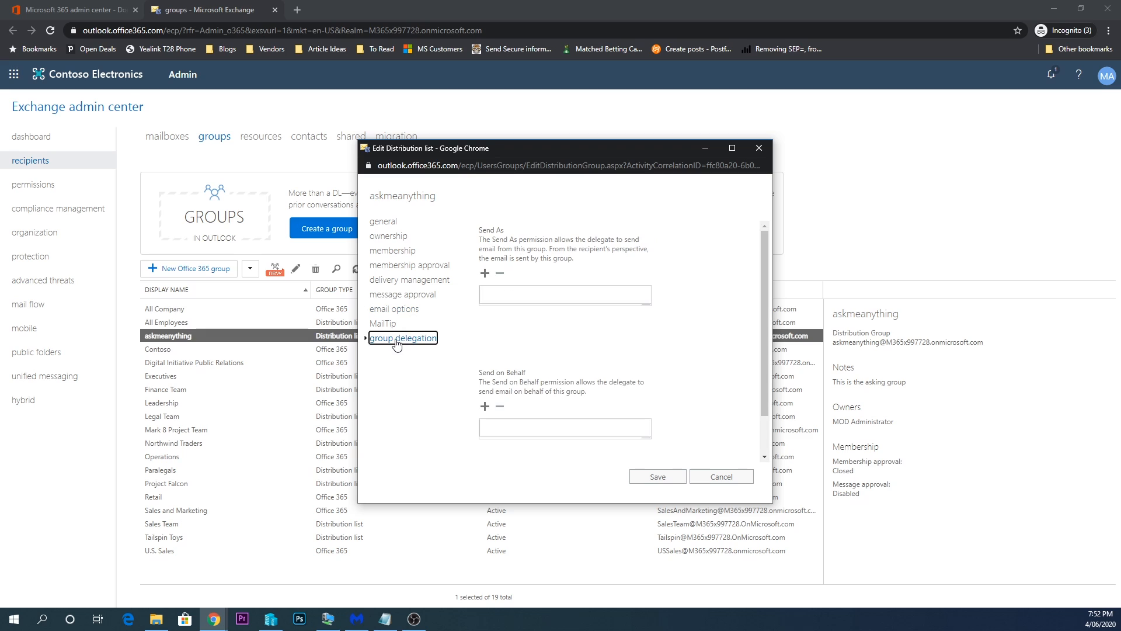
left_click(402, 312)
left_click(484, 301)
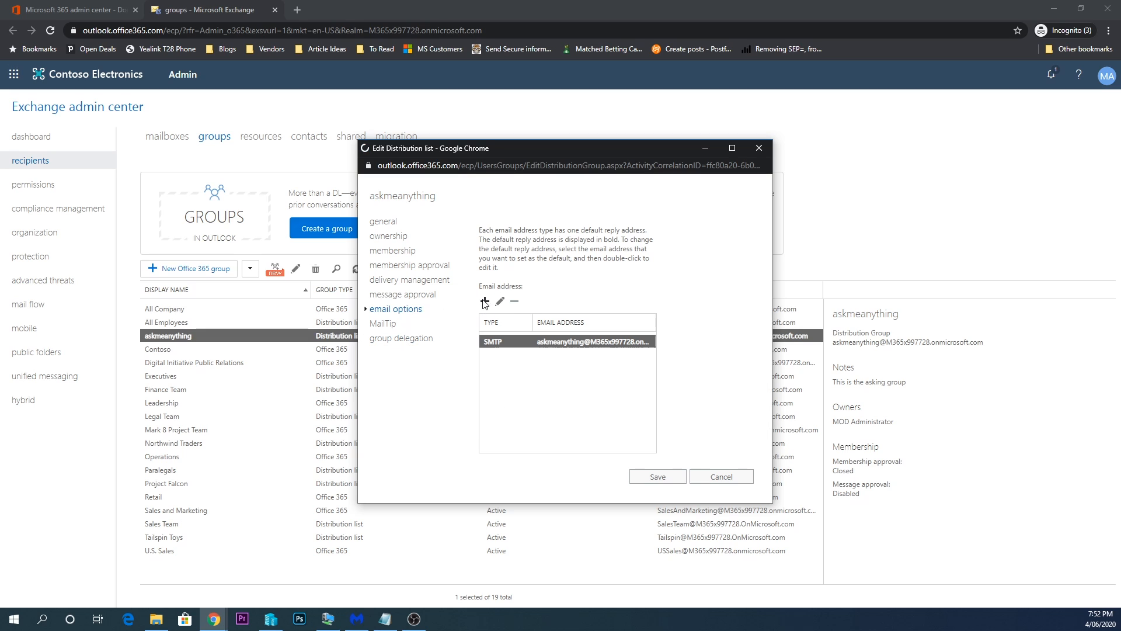
left_click(416, 308)
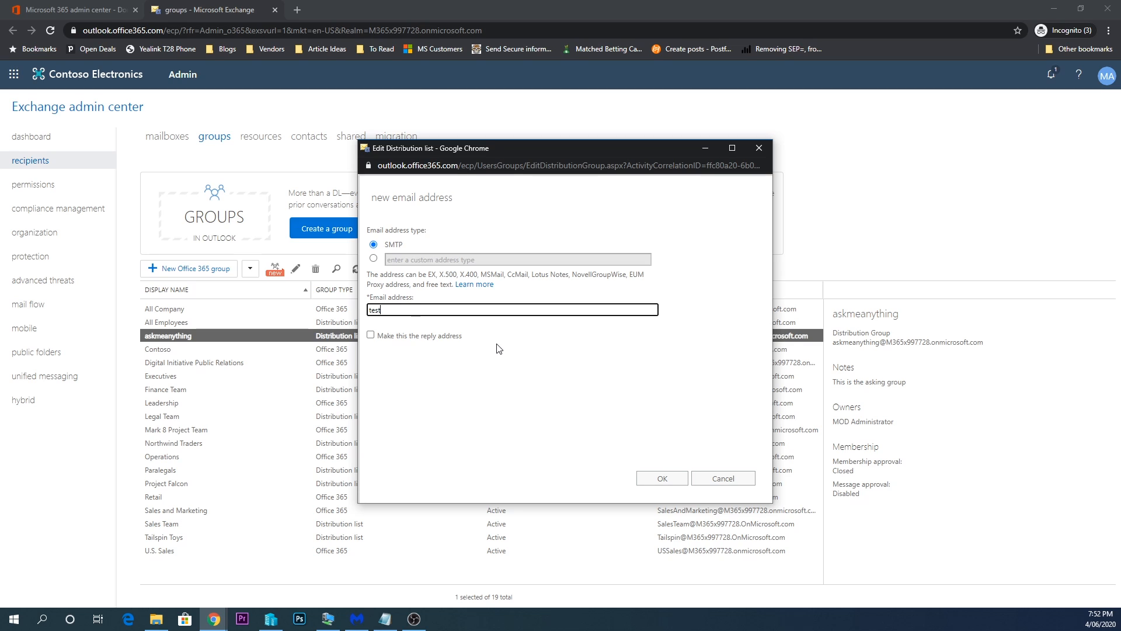
left_click(661, 478)
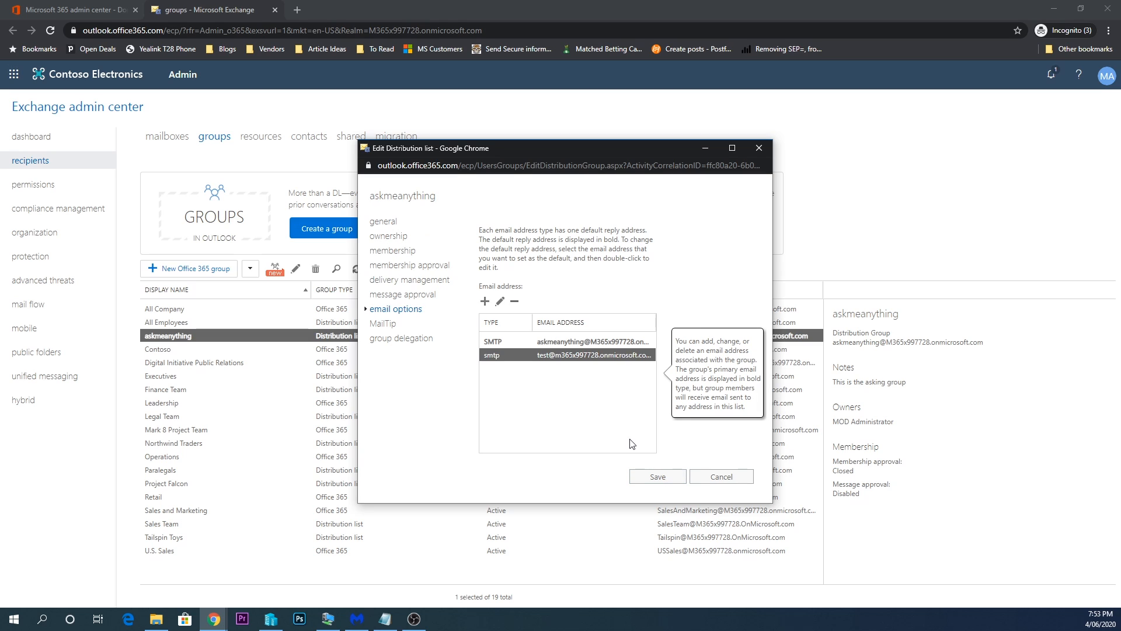
left_click(654, 475)
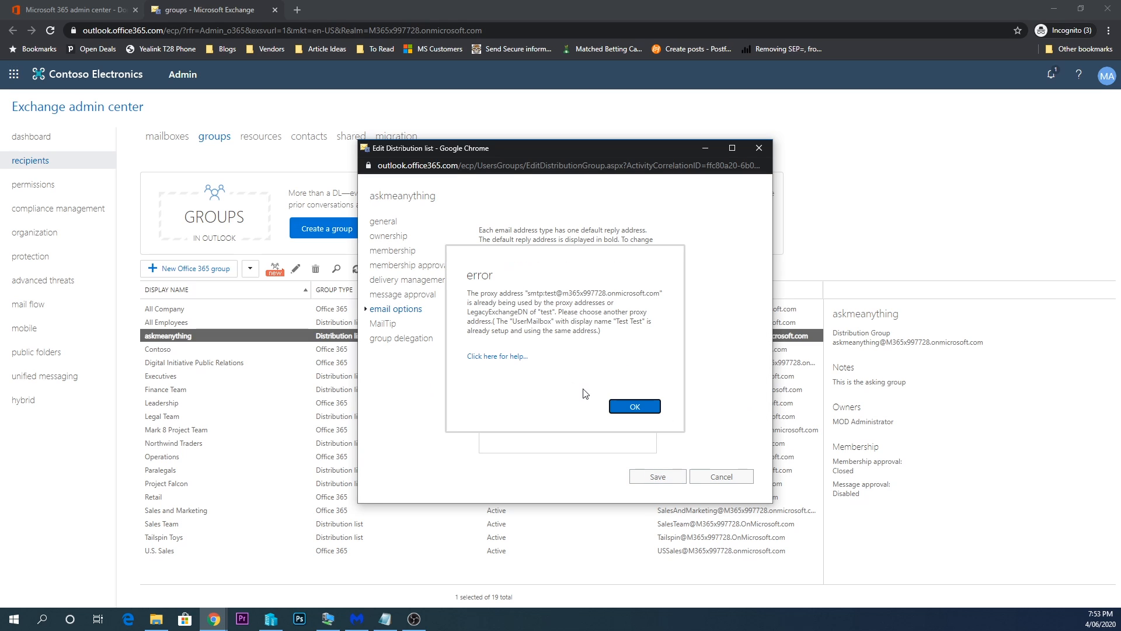
left_click(641, 406)
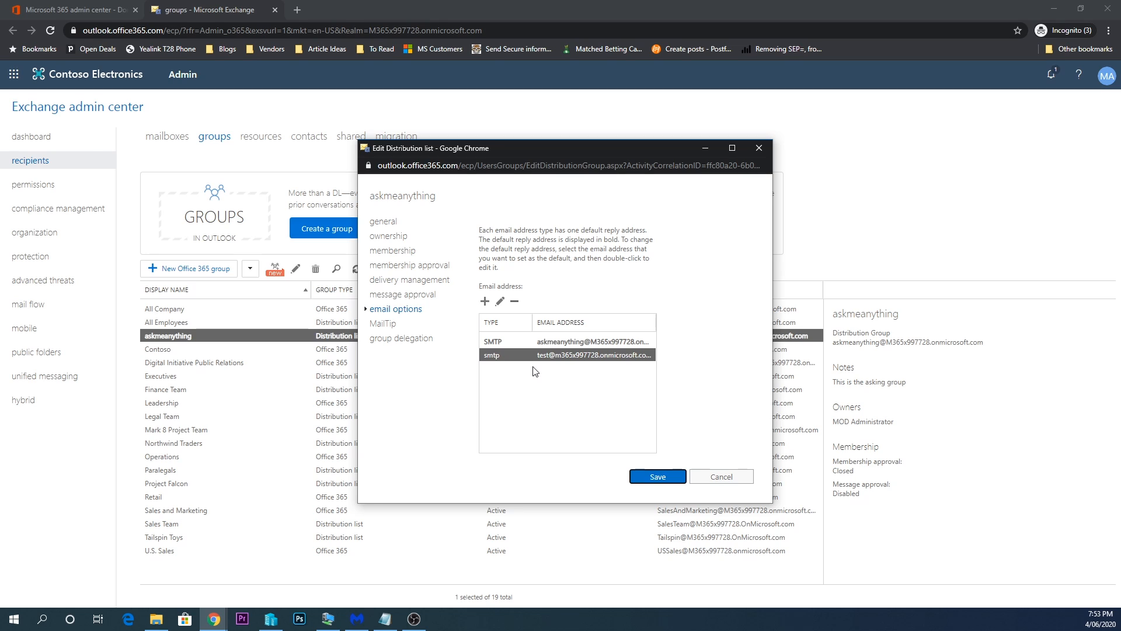
Step: Remove the test address, keeping only the primary address, and save askmeanything successfully
left_click(517, 303)
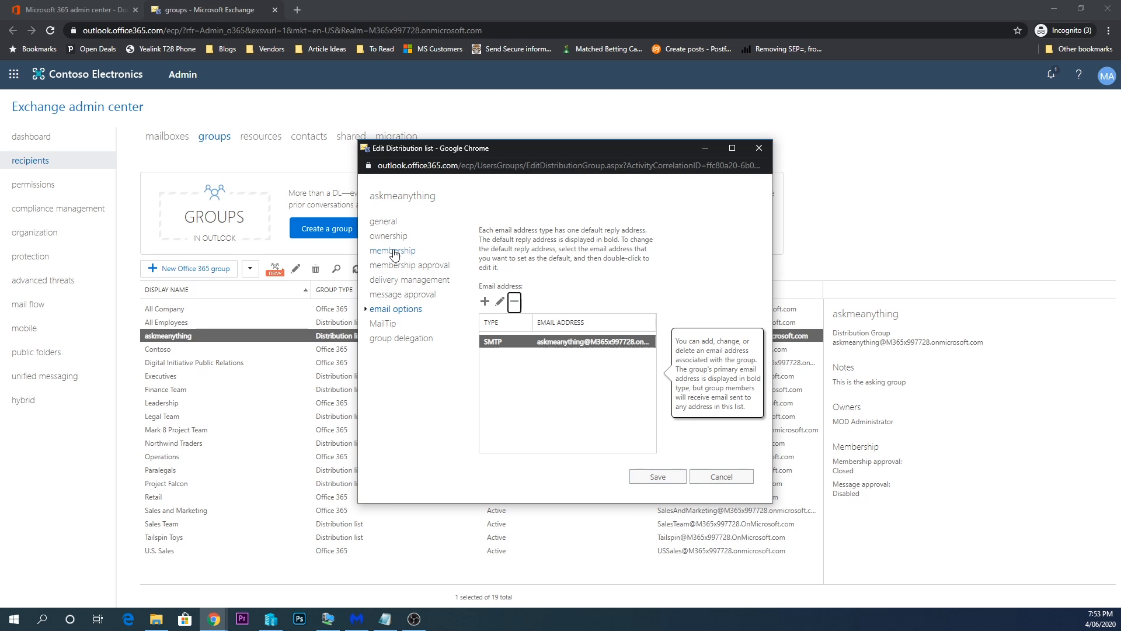
left_click(384, 222)
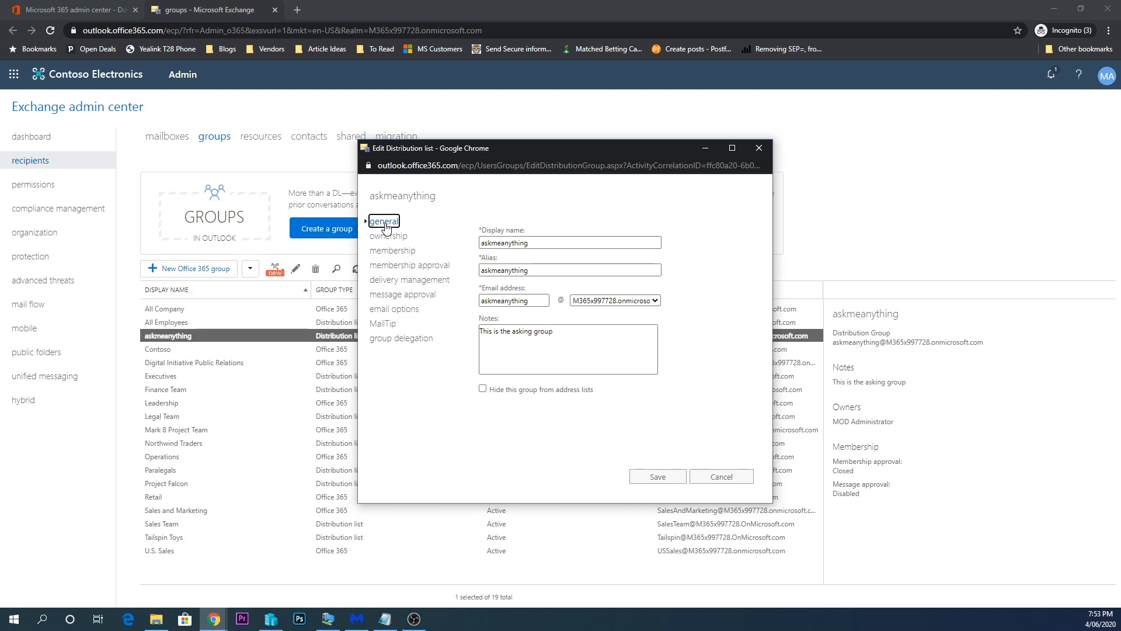
left_click(402, 338)
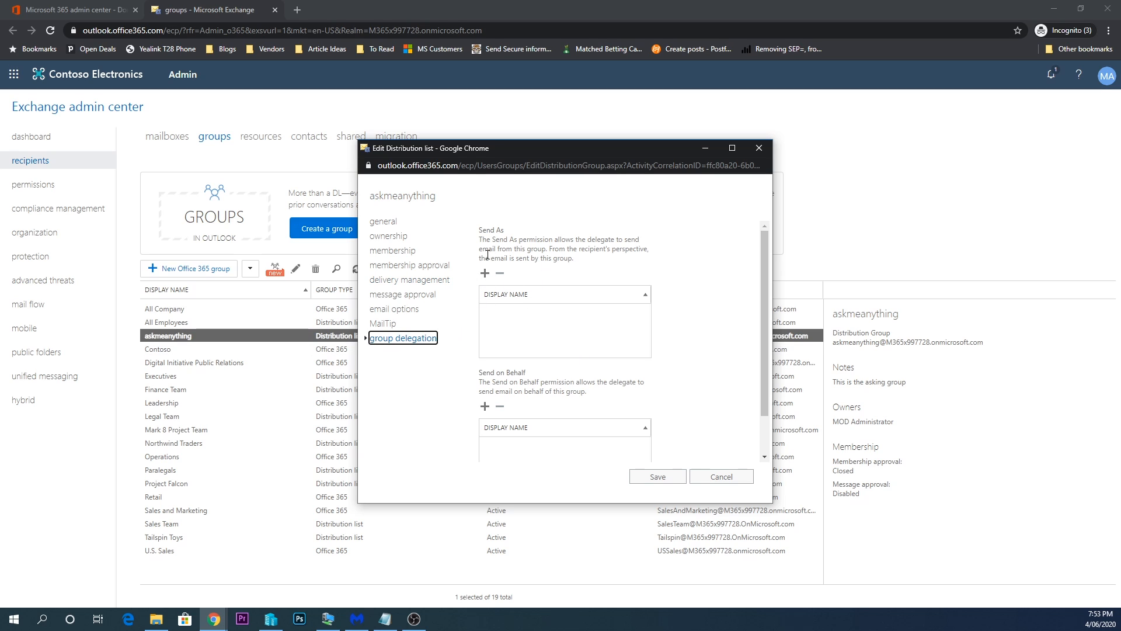
left_click(394, 310)
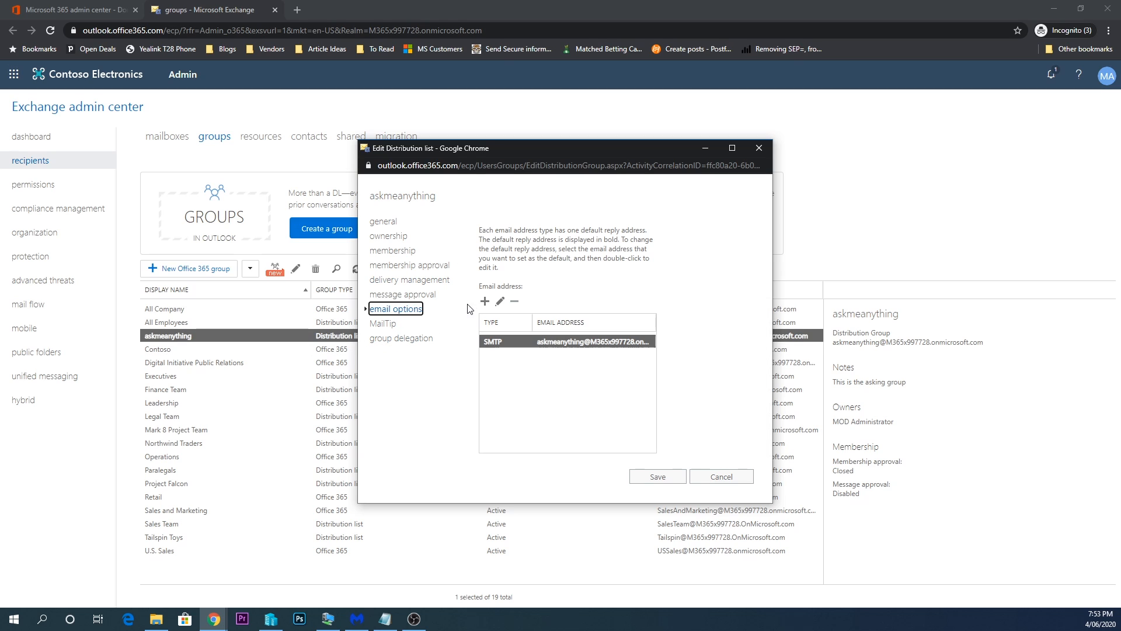
left_click(649, 476)
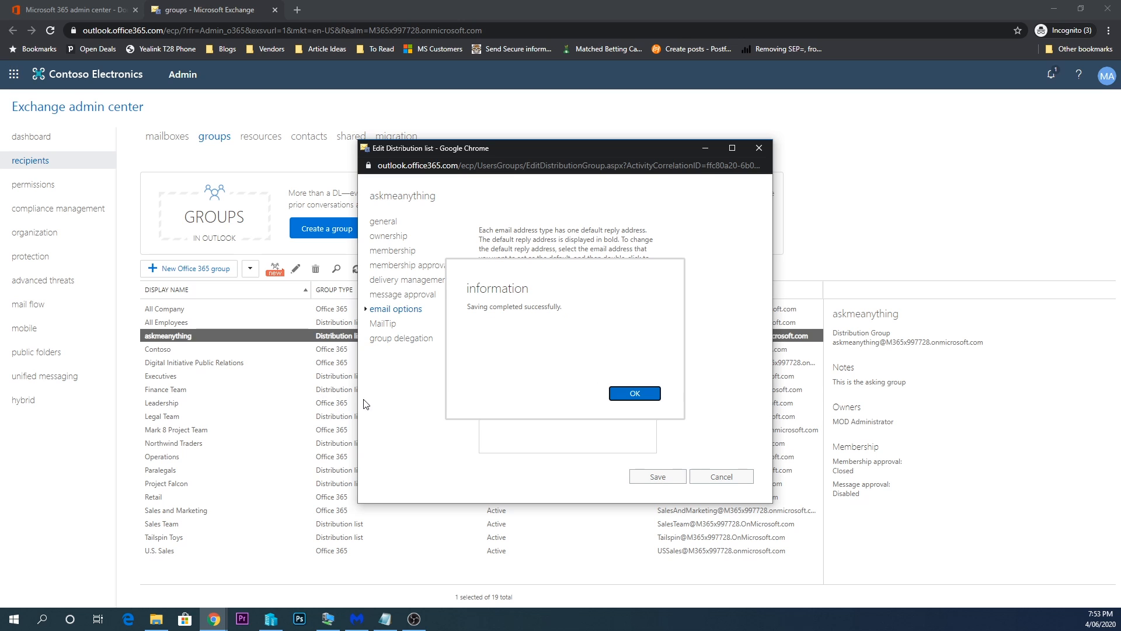
left_click(632, 391)
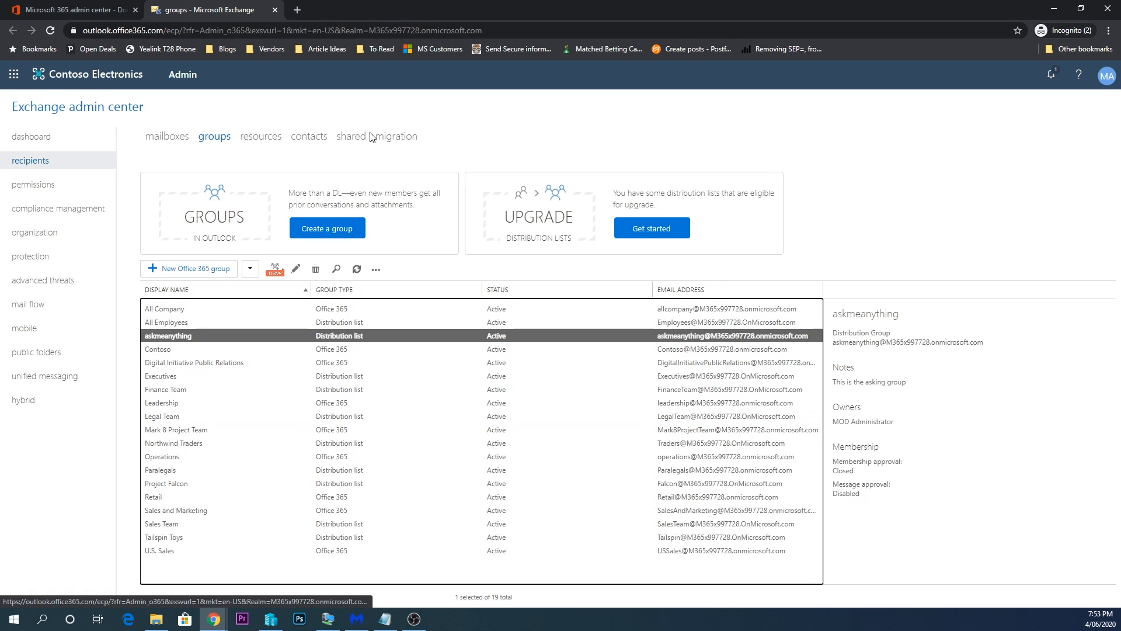
Step: Review the user mailboxes, one user's details, groups, and the sharedmail shared mailbox
left_click(168, 137)
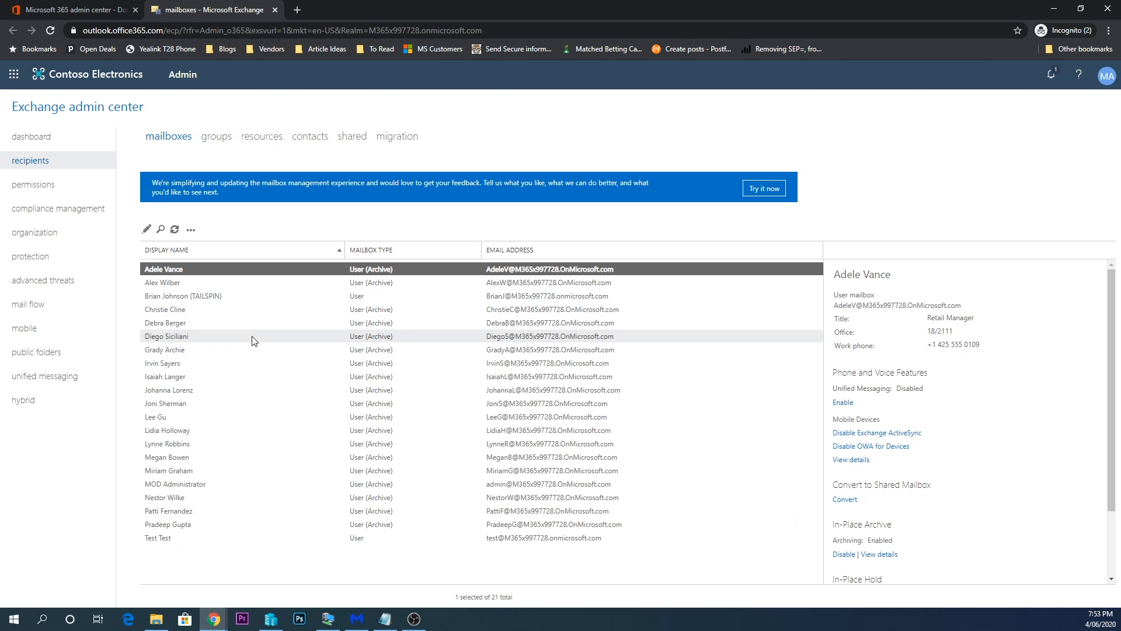
left_click(240, 351)
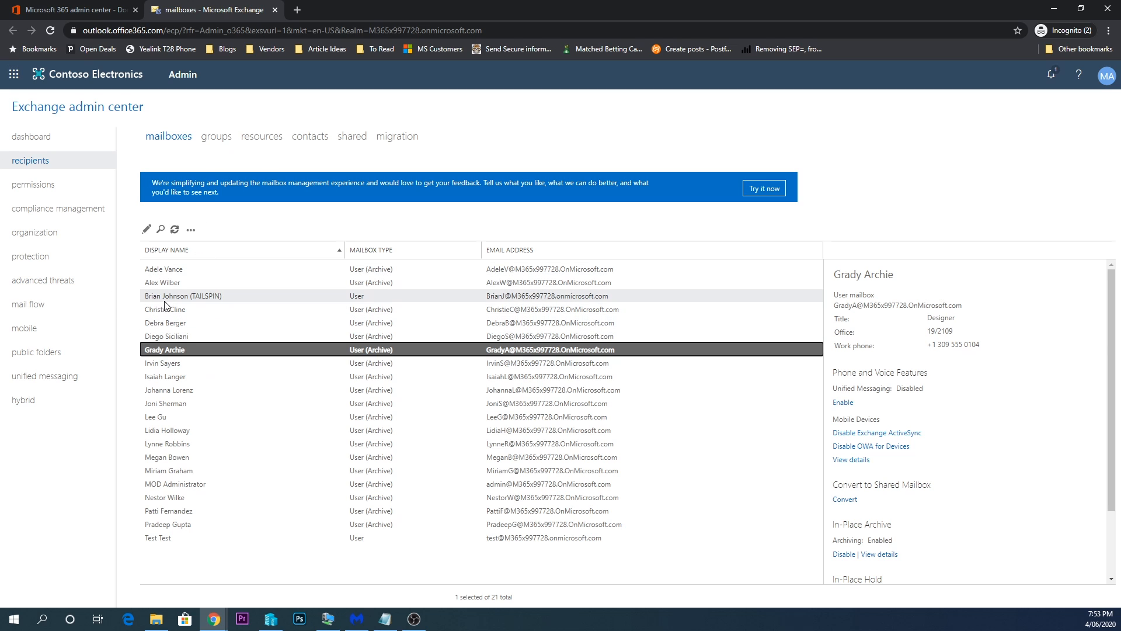
left_click(226, 139)
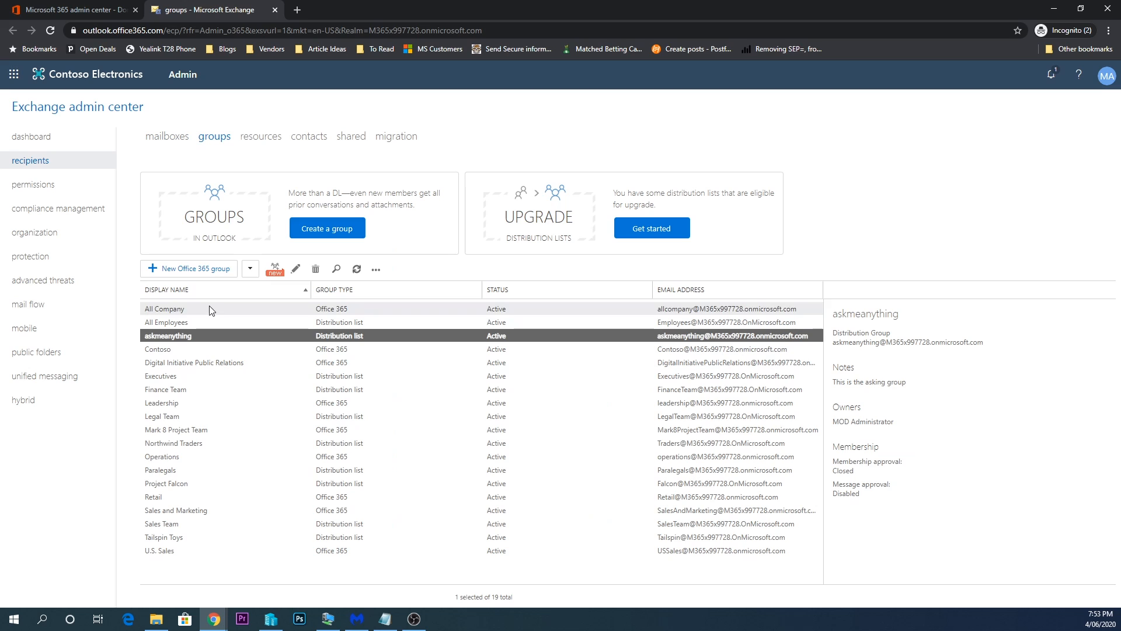
left_click(345, 139)
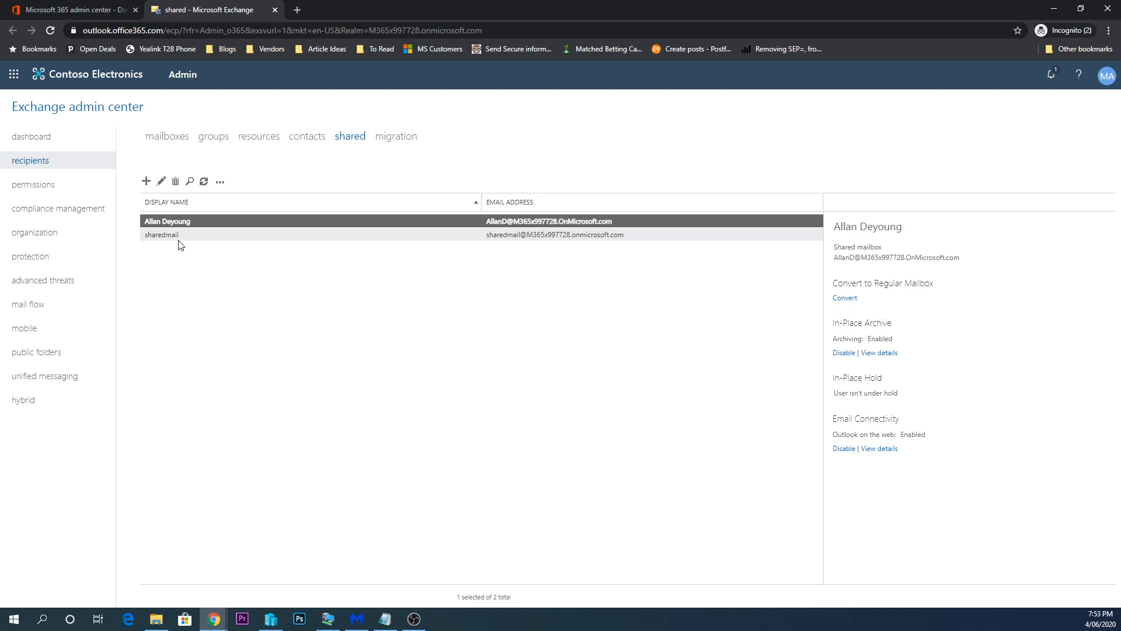
left_click(168, 237)
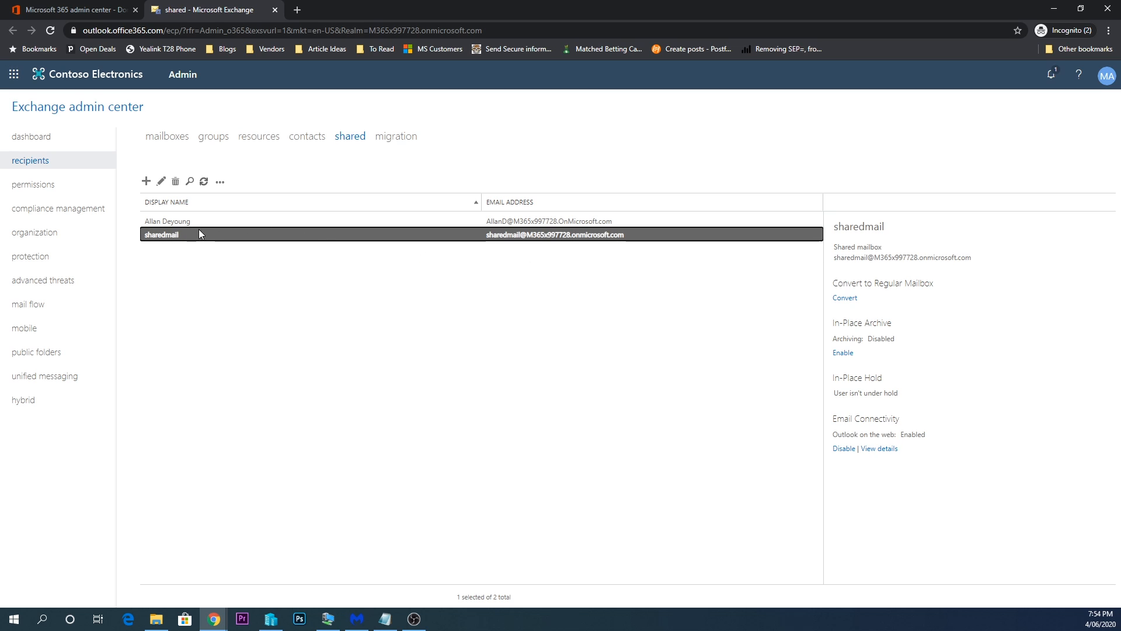
Step: Check the mail contacts and room resources, then reach the malware filter policies via the dashboard
left_click(307, 137)
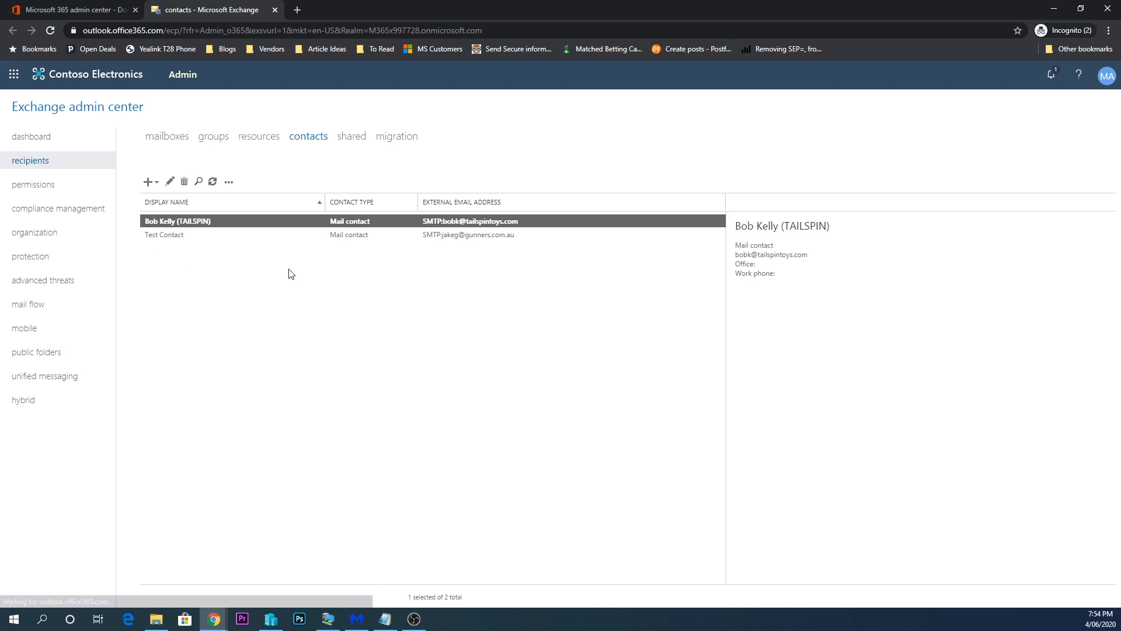
left_click(273, 140)
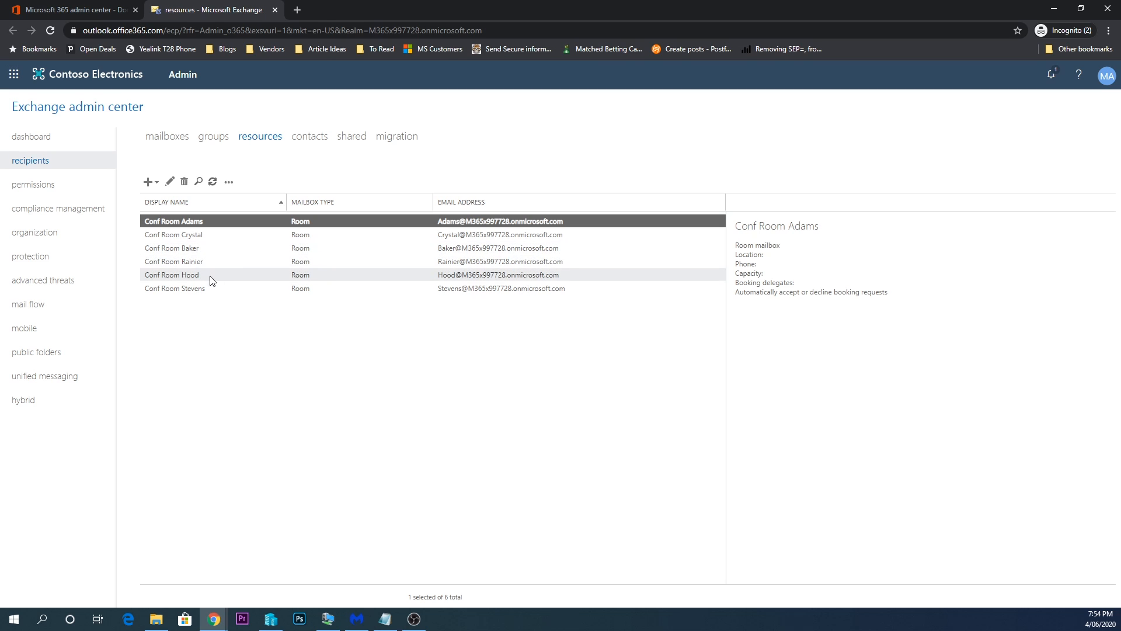
left_click(38, 146)
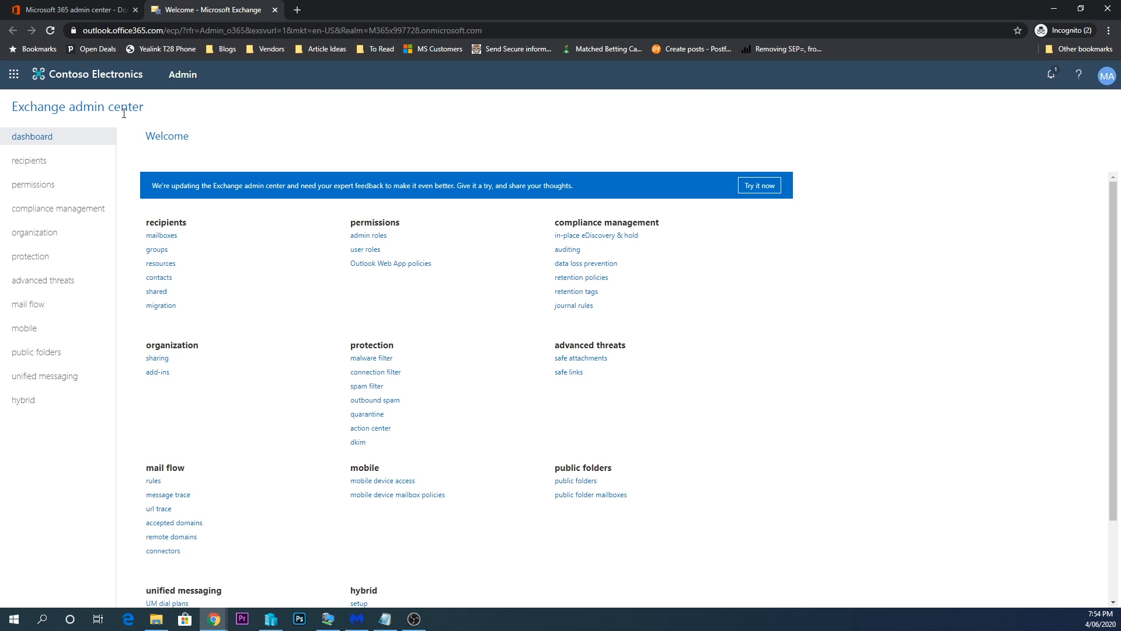
left_click(370, 358)
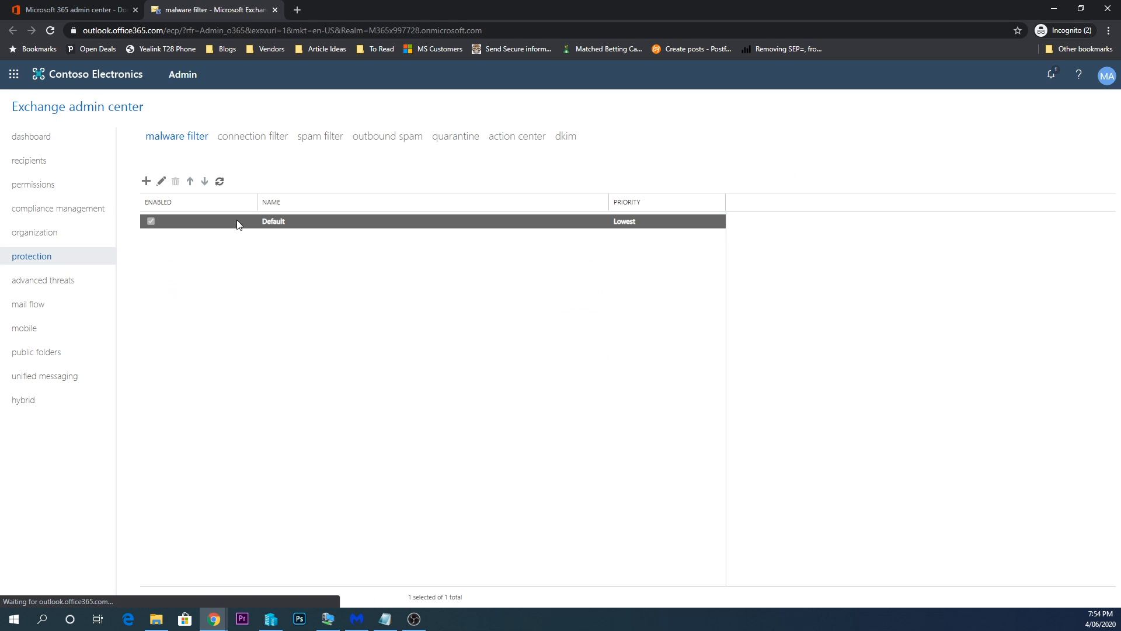
double_click(315, 221)
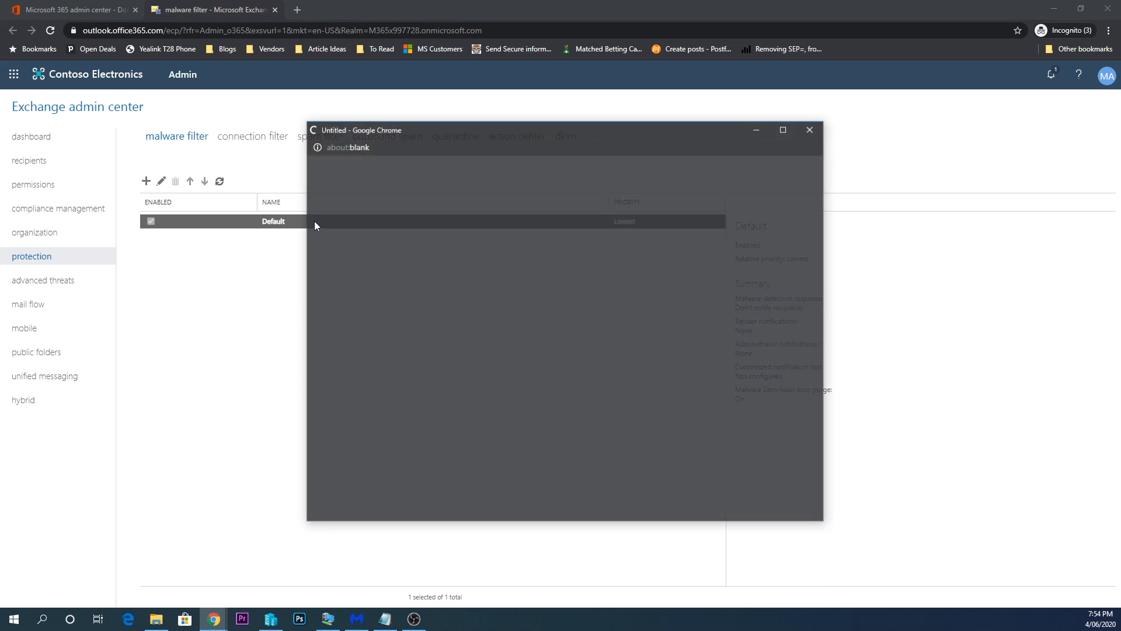
left_click(331, 216)
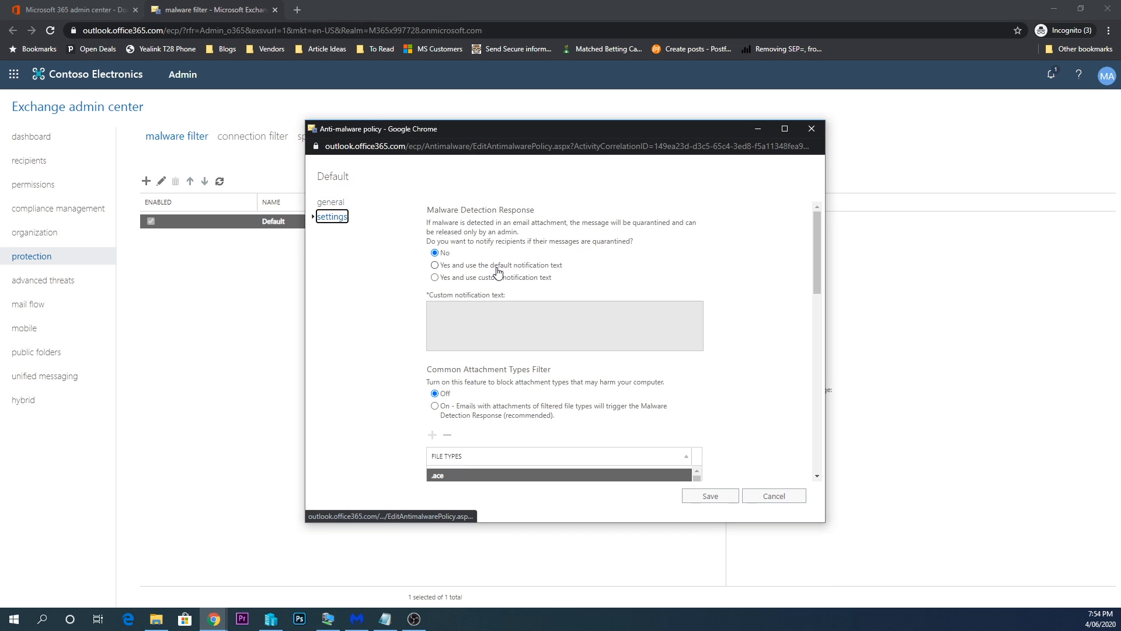
scroll(571, 372, "down", 1)
scroll(571, 372, "down", 1)
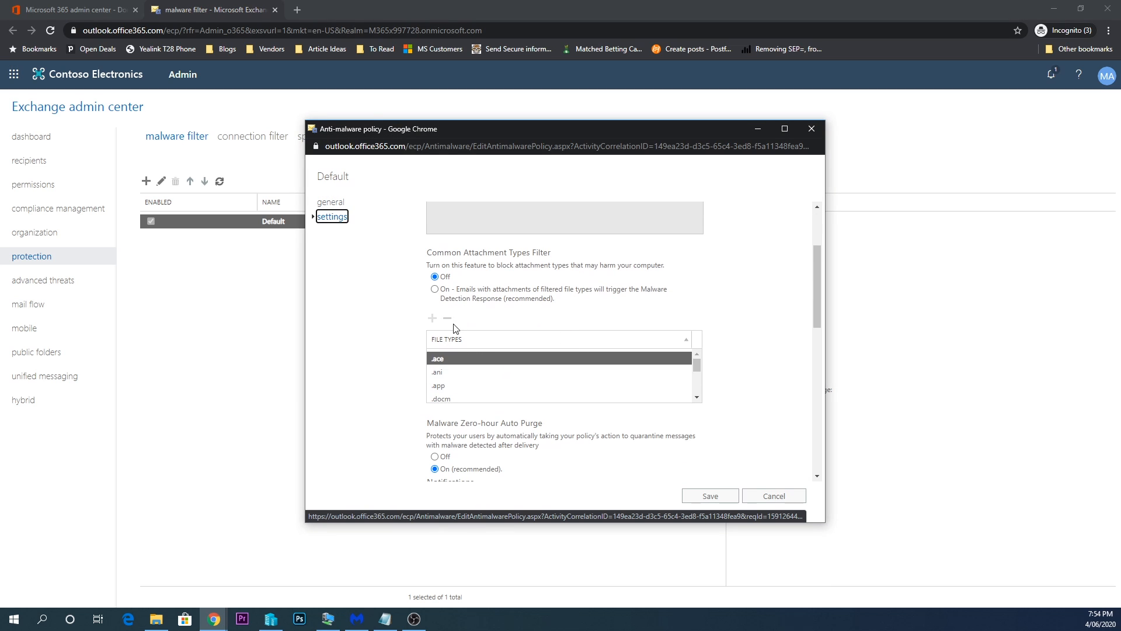
left_click(472, 292)
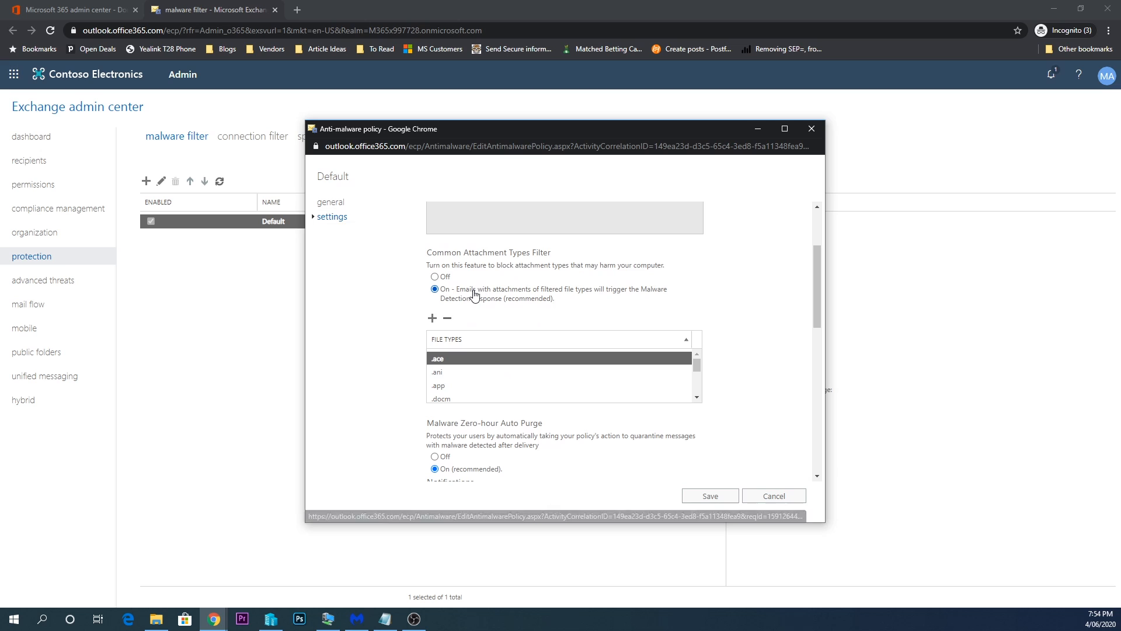
scroll(539, 323, "down", 2)
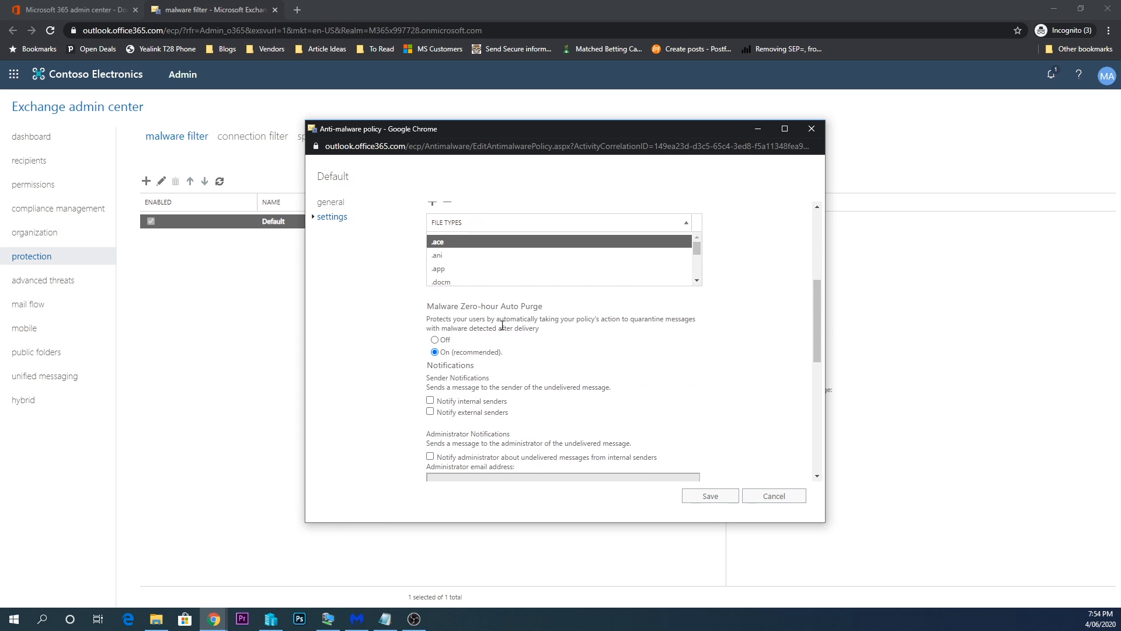
left_click_drag(448, 307, 499, 308)
left_click(508, 309)
scroll(453, 324, "down", 3)
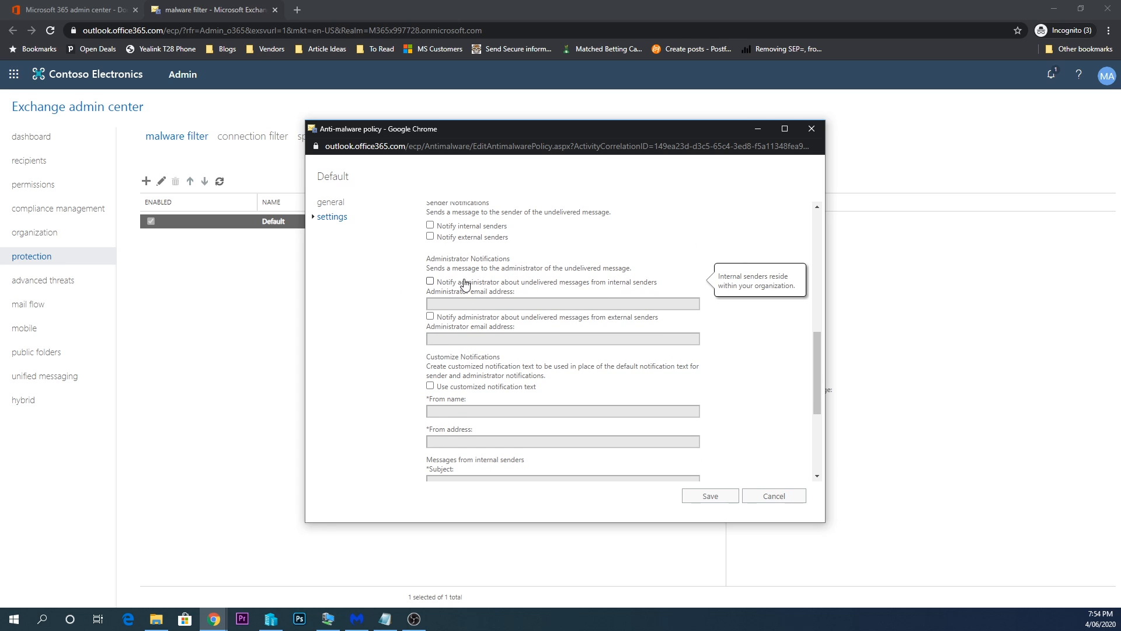
left_click(482, 284)
left_click(430, 282)
scroll(432, 345, "down", 1)
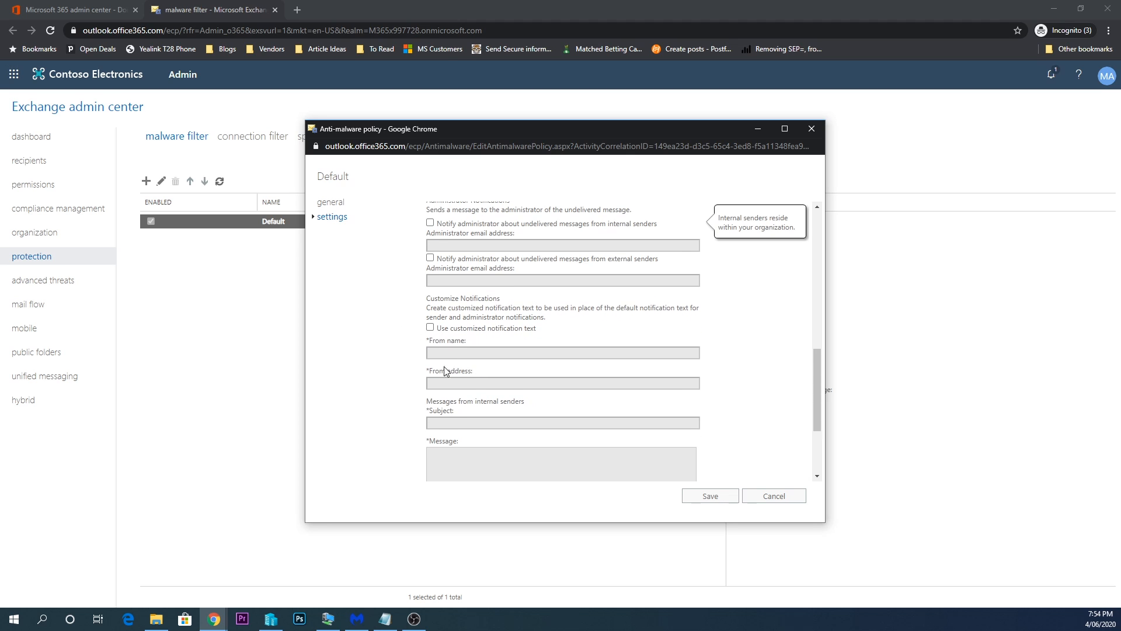
scroll(445, 372, "down", 2)
scroll(434, 393, "up", 7)
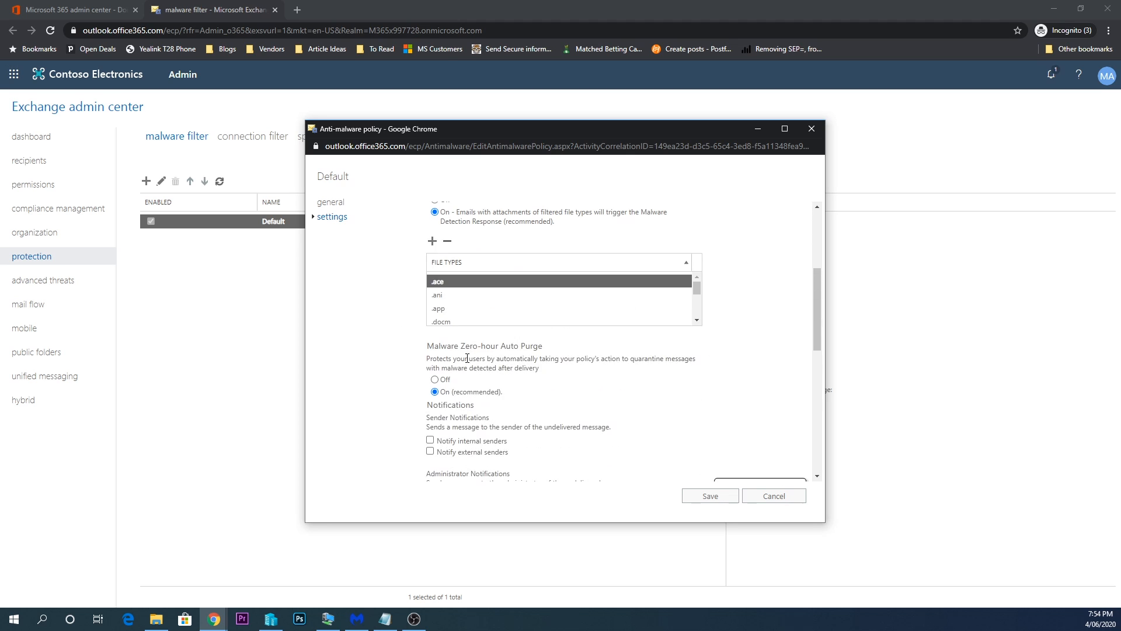
scroll(467, 350, "down", 3)
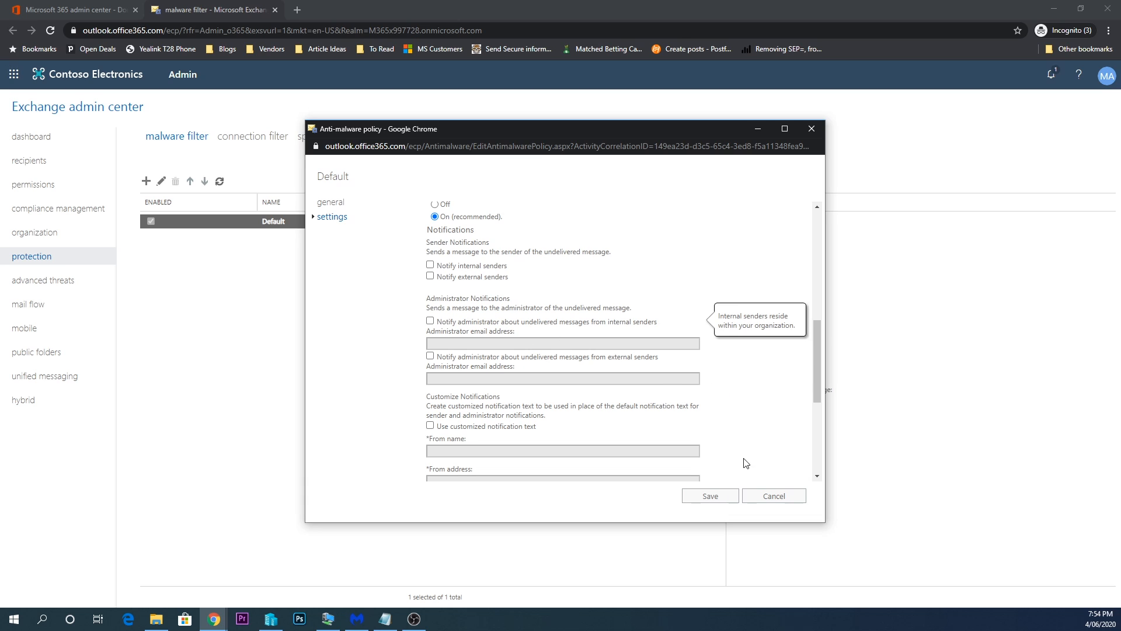
scroll(745, 476, "up", 4)
left_click(774, 495)
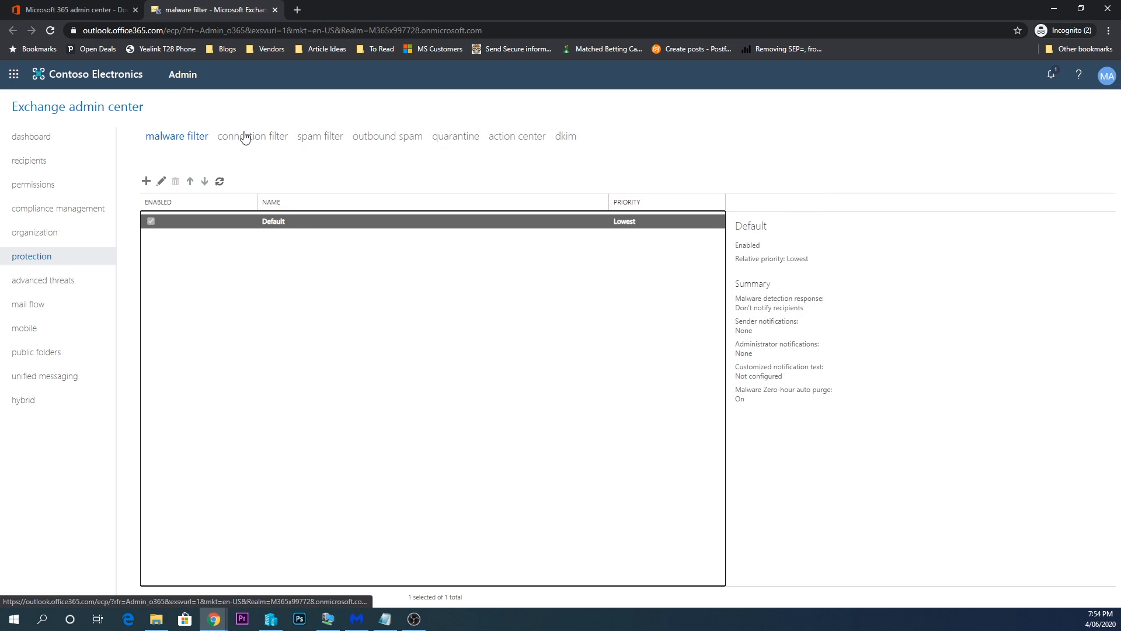
Step: Open the Default spam filter policy and review its allow and block lists
left_click(315, 139)
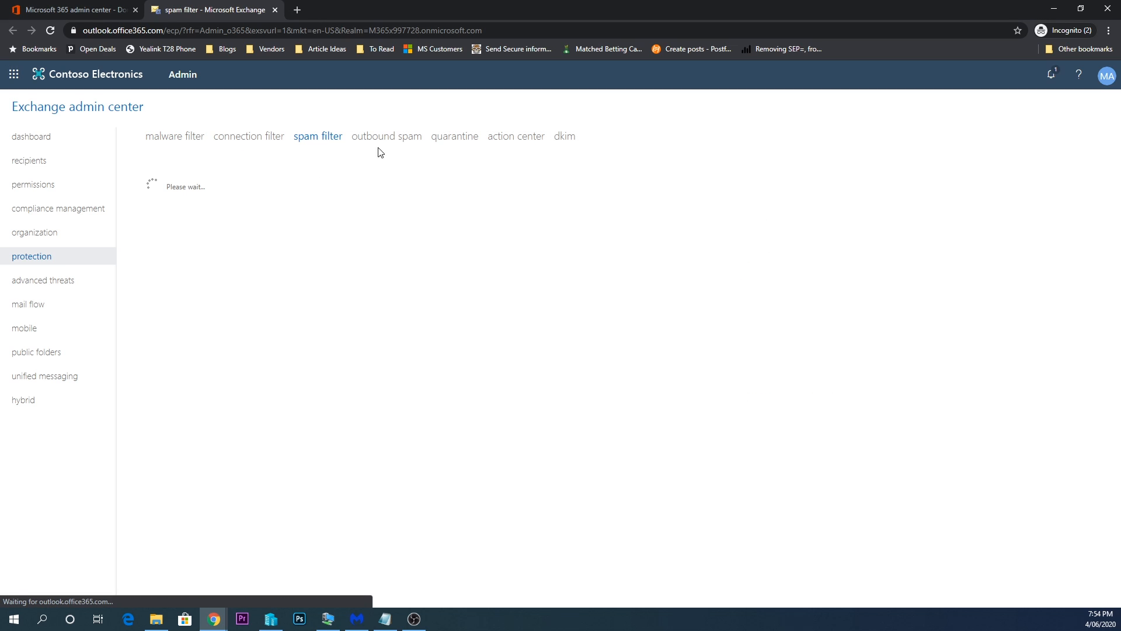
double_click(208, 225)
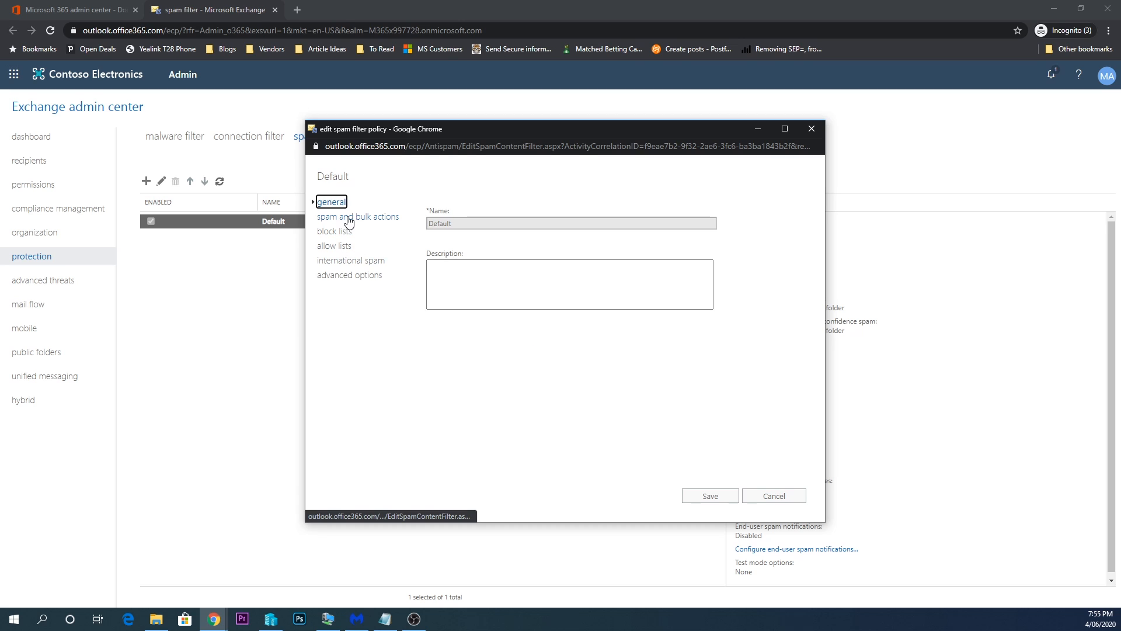
left_click(337, 246)
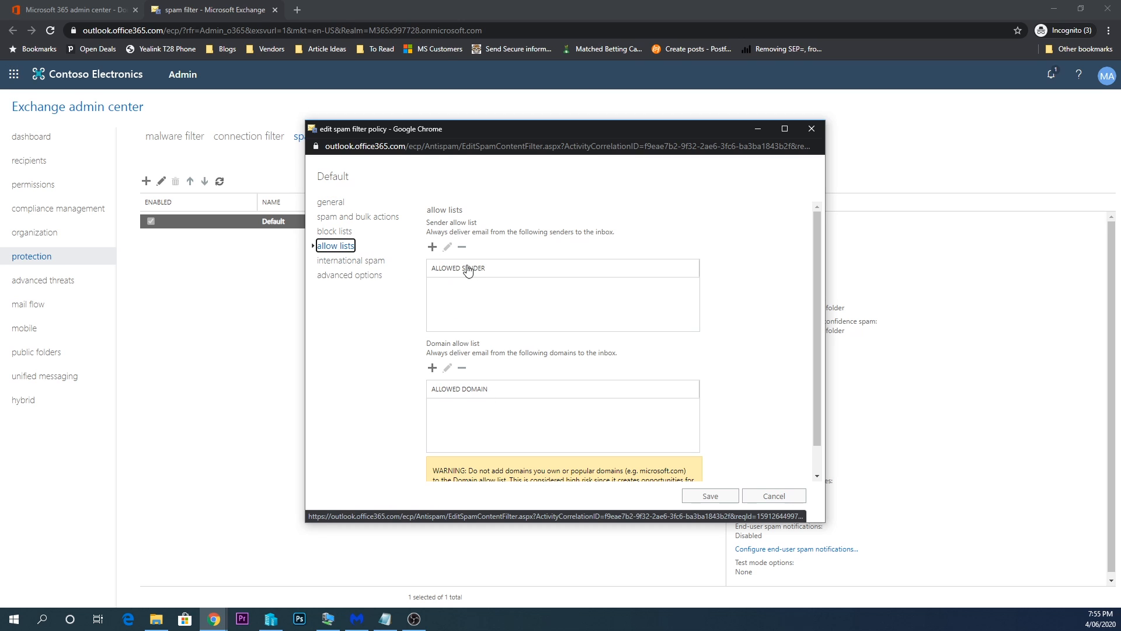
left_click(348, 233)
left_click(359, 247)
scroll(482, 418, "down", 2)
scroll(480, 419, "up", 2)
left_click_drag(426, 343, 475, 340)
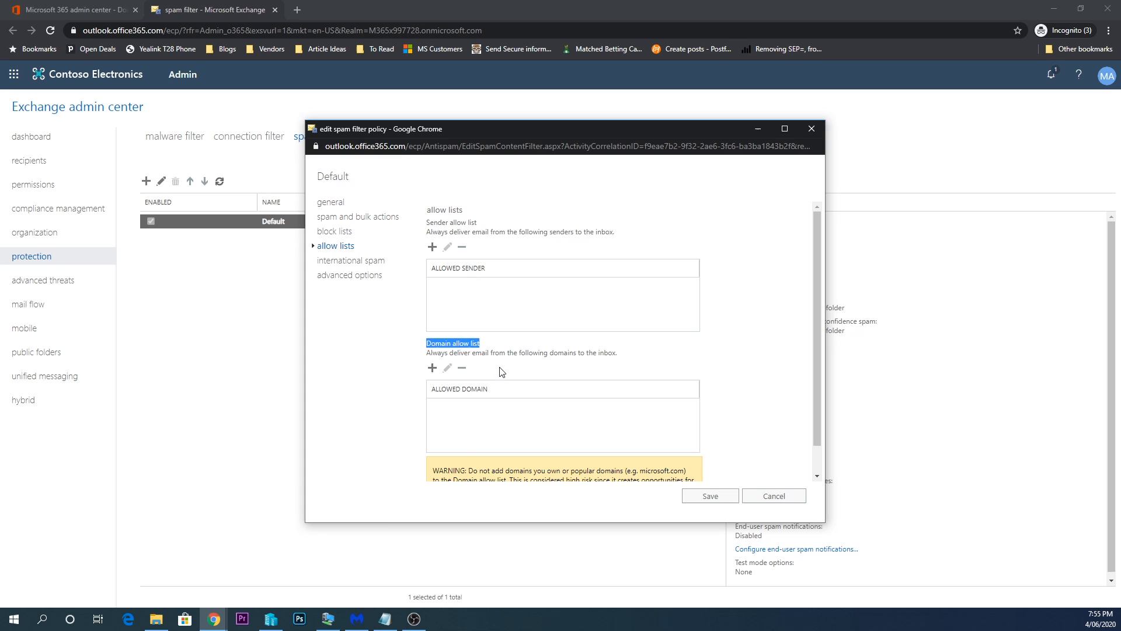
left_click(339, 233)
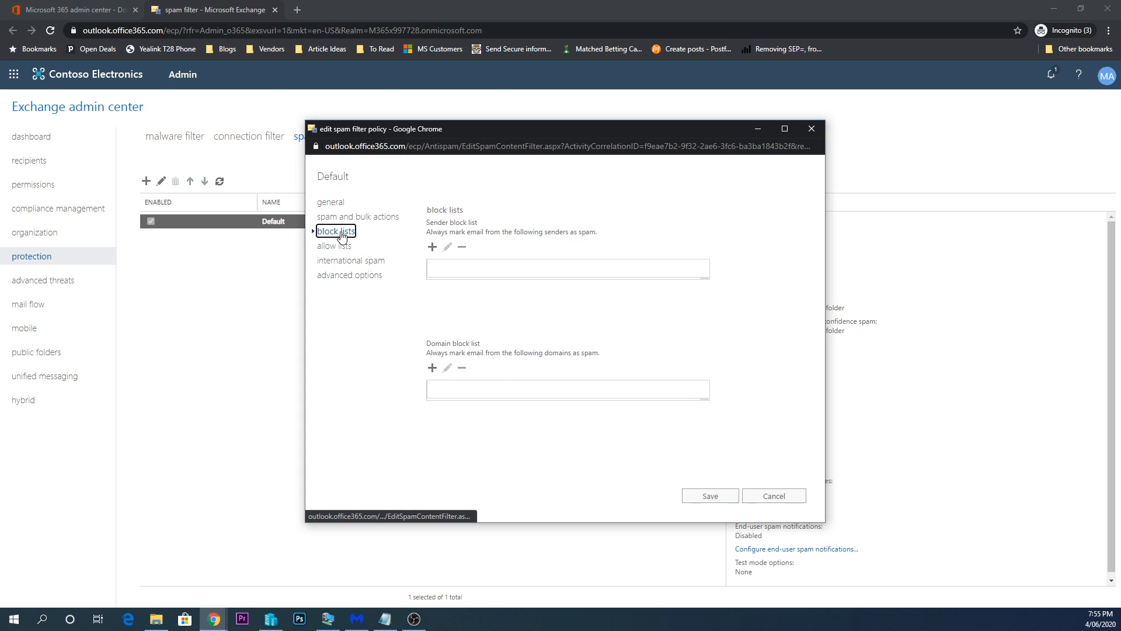
Step: Read the spam and bulk actions explanation of the bulk email threshold
left_click(378, 217)
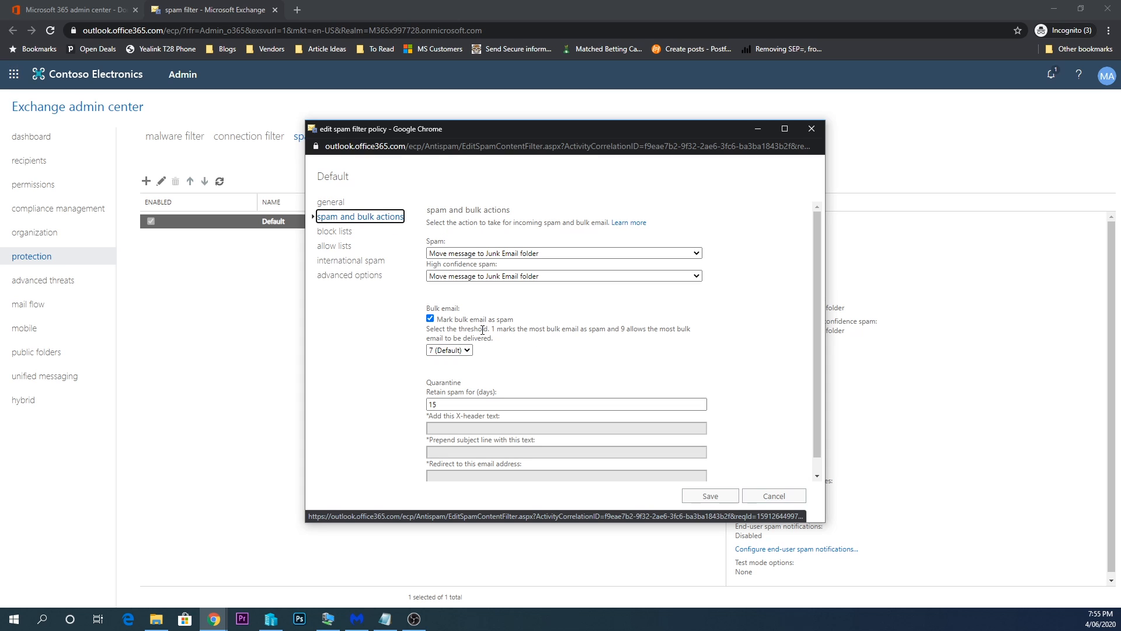
left_click_drag(428, 308, 522, 329)
left_click(536, 329)
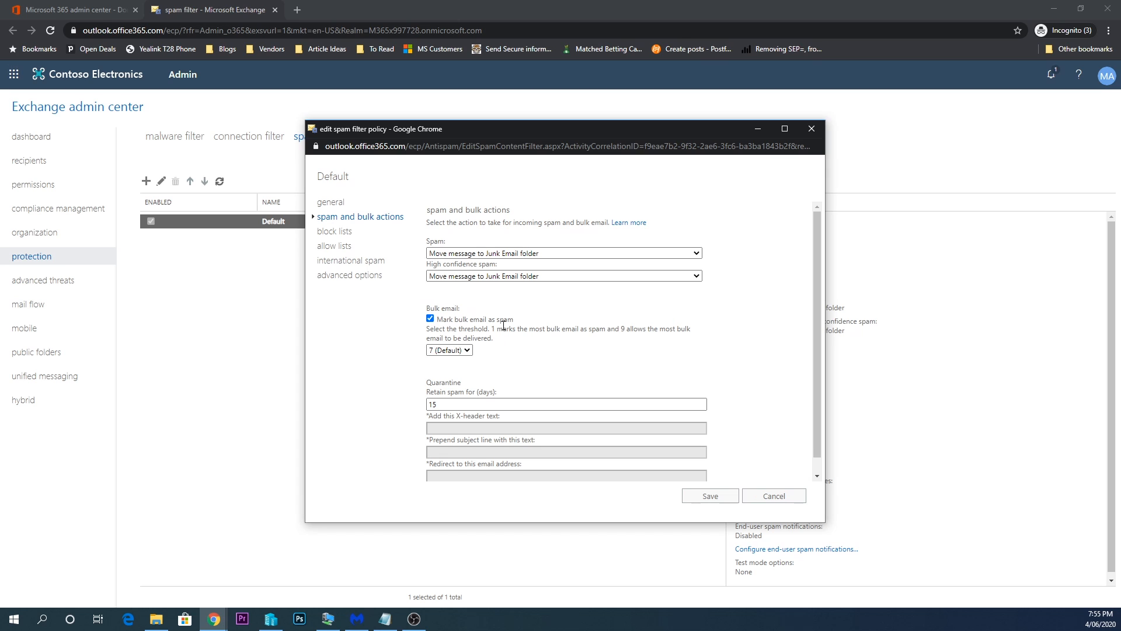
left_click_drag(493, 328, 592, 325)
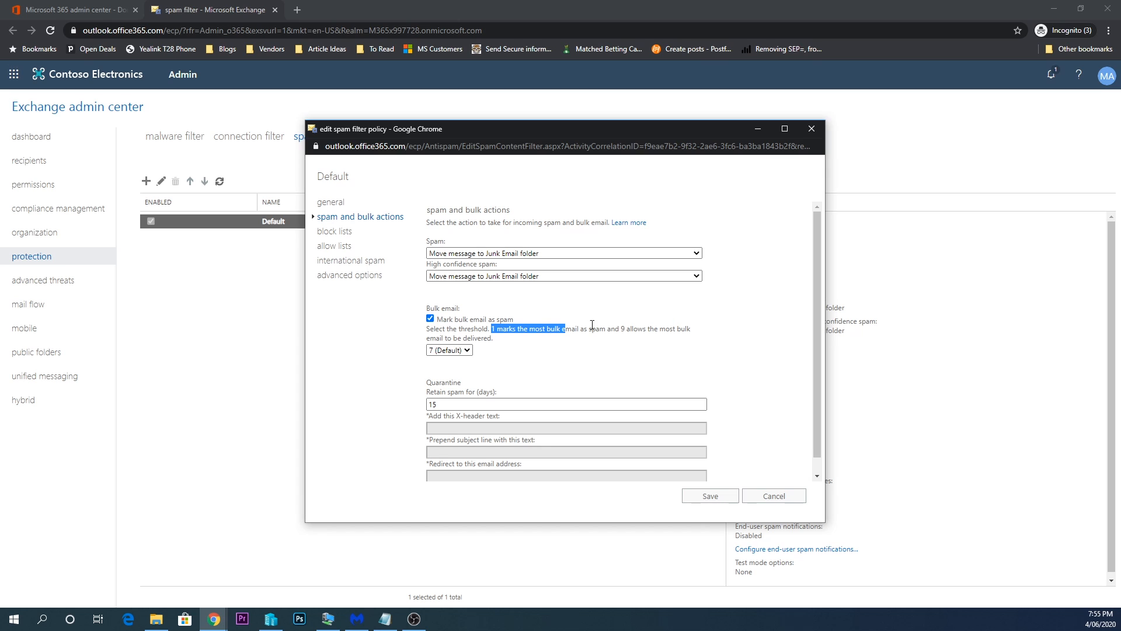
Step: Try bulk threshold values 6, 5, 3 and 1, leaving spam retention at 15 days
left_click(451, 350)
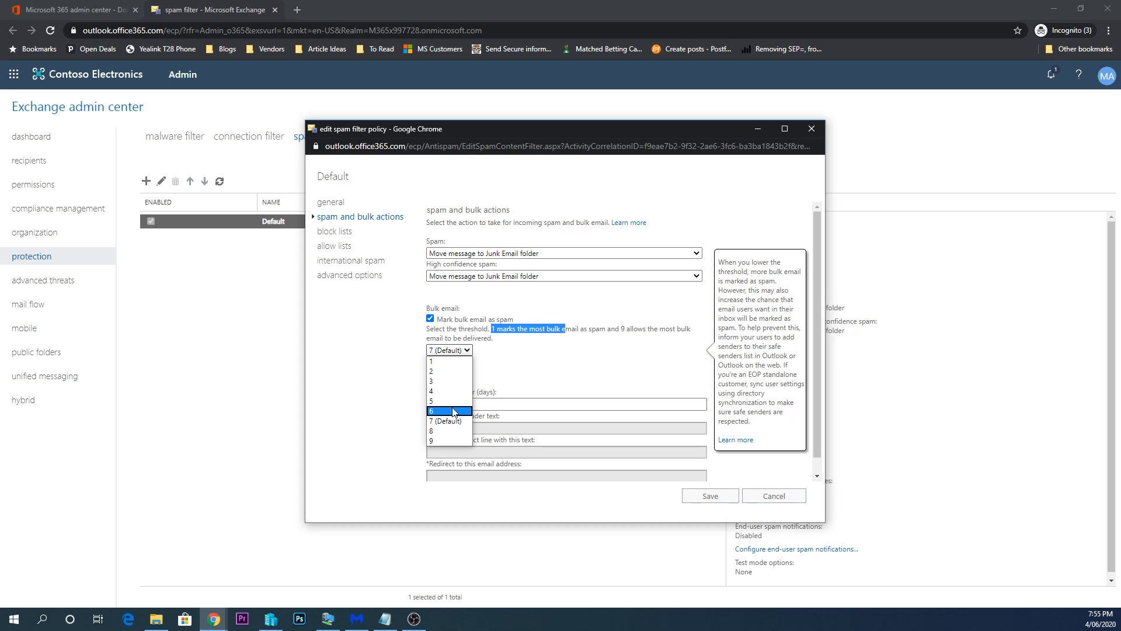
left_click(454, 409)
left_click(464, 350)
left_click(470, 386)
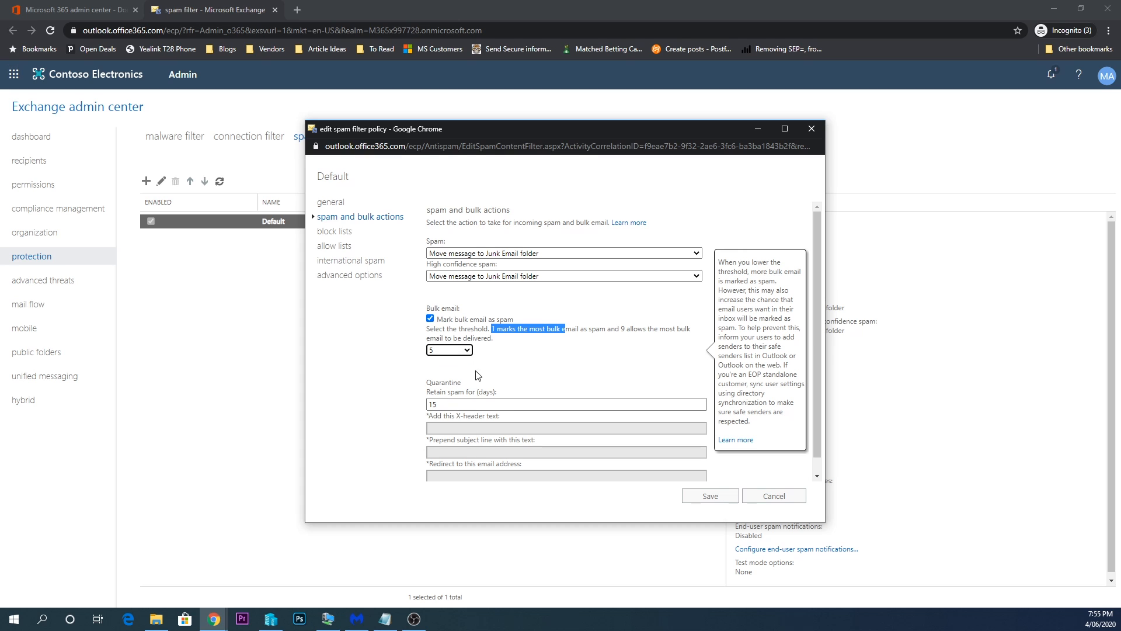
left_click(443, 351)
left_click(461, 381)
left_click(462, 353)
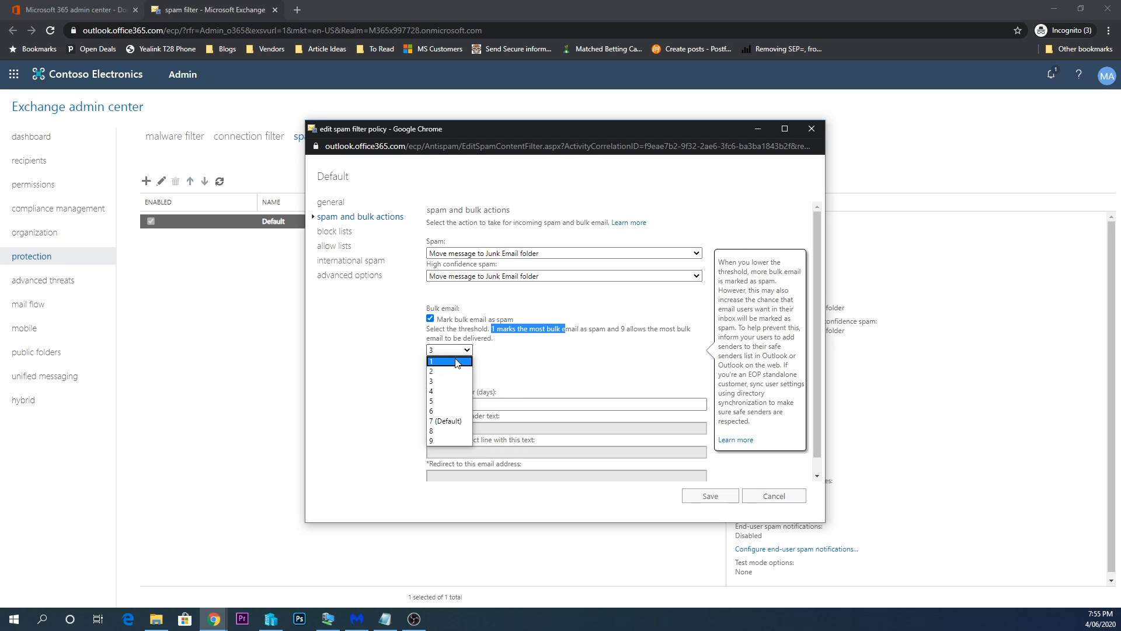
left_click(447, 358)
left_click(478, 374)
left_click(476, 403)
left_click(448, 393)
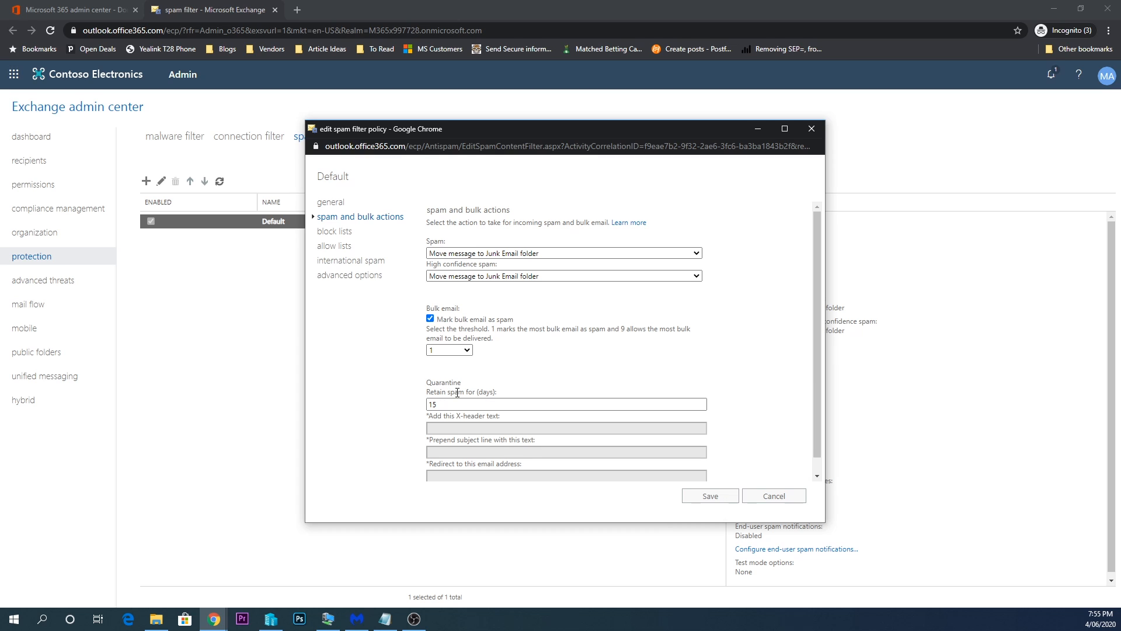
Step: Try Spam action options X-header, prefix subject and Delete message, then cancel without saving
left_click(479, 255)
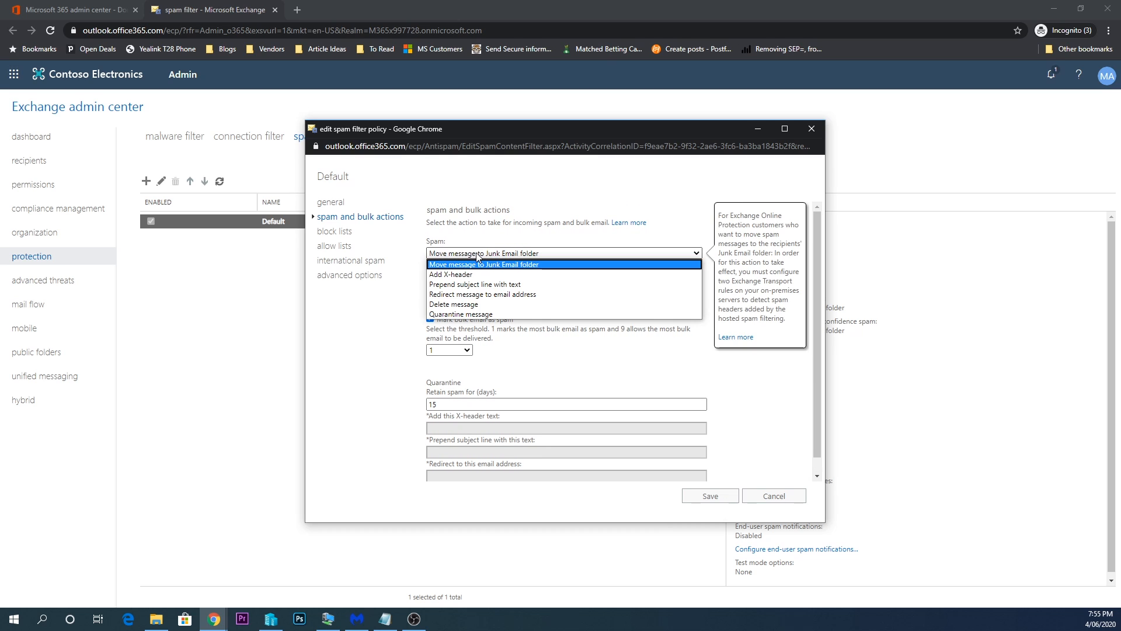
left_click(479, 256)
left_click(447, 254)
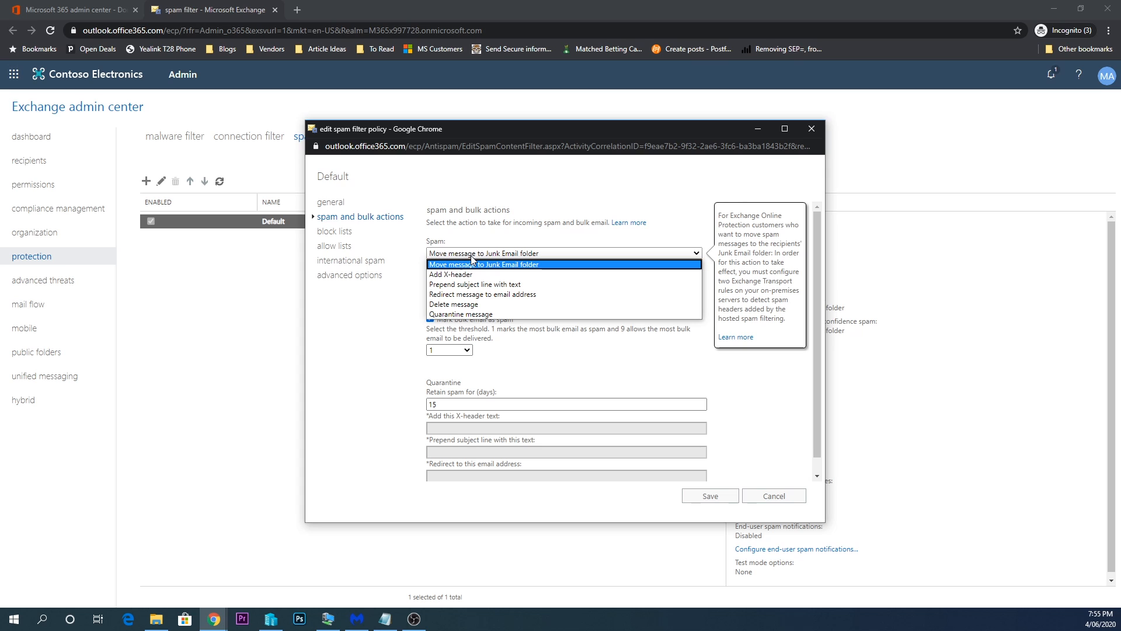
left_click(473, 269)
left_click(505, 254)
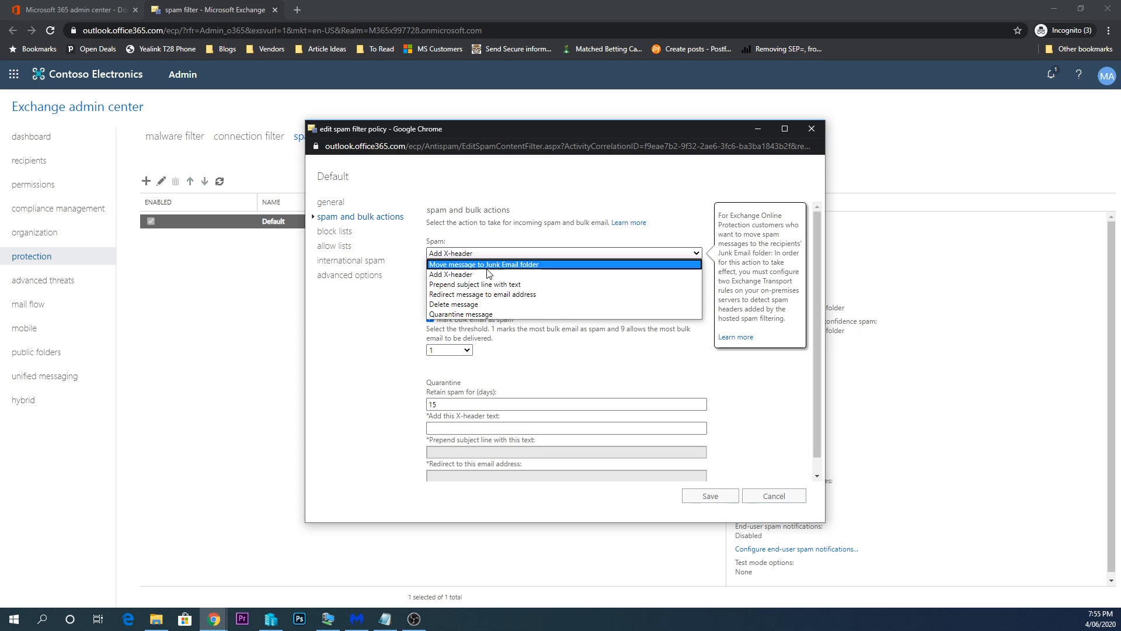
left_click(478, 285)
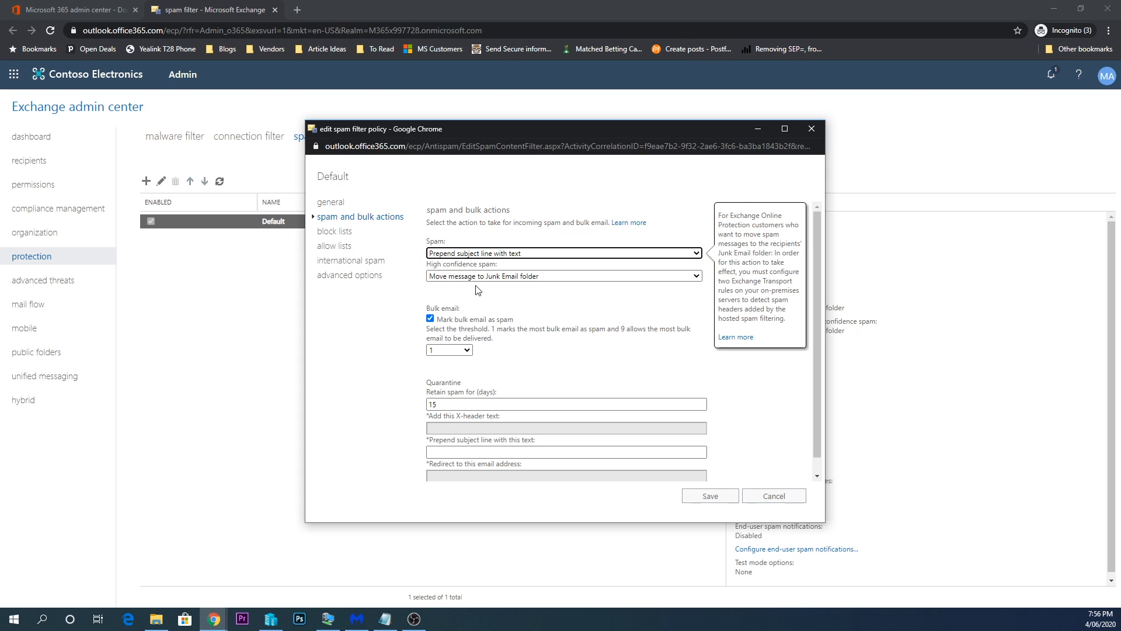
left_click(493, 255)
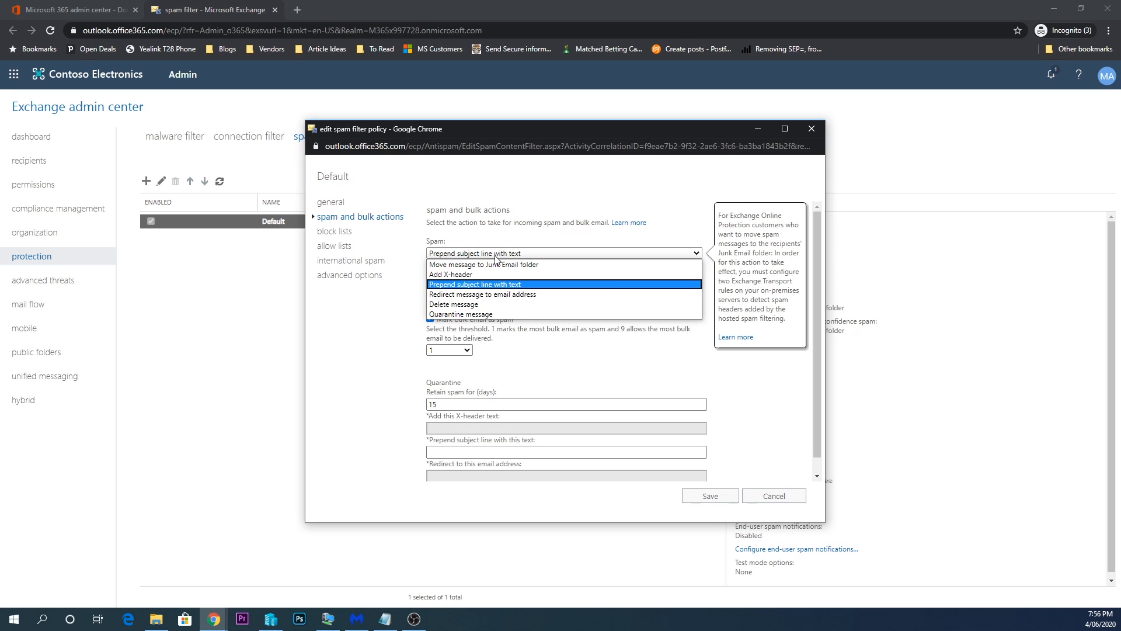
left_click(486, 306)
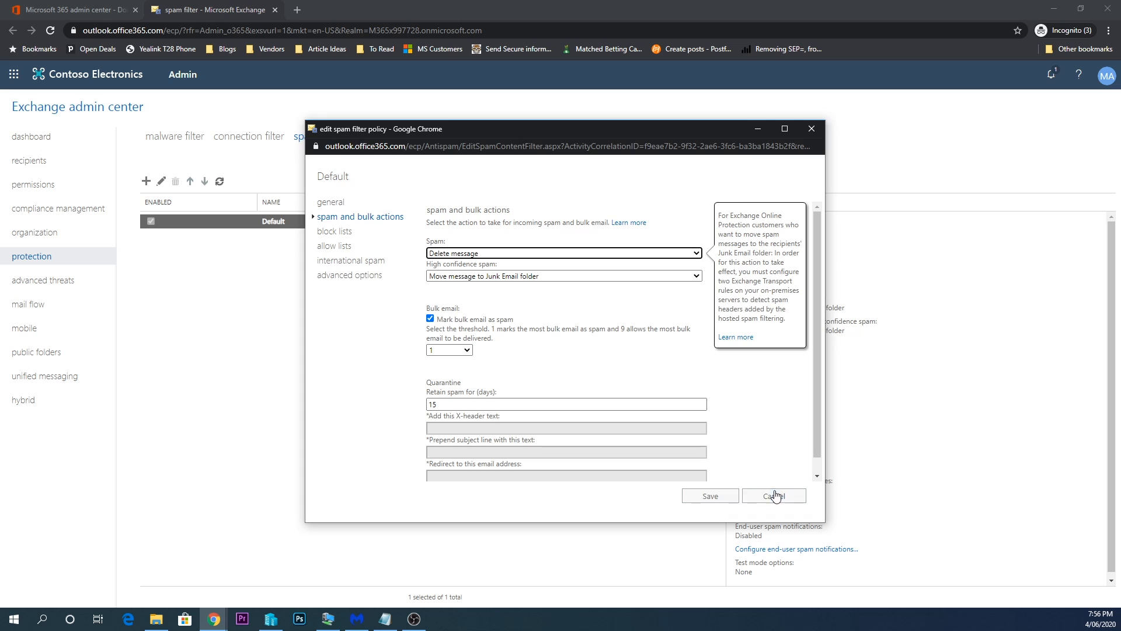
left_click(775, 495)
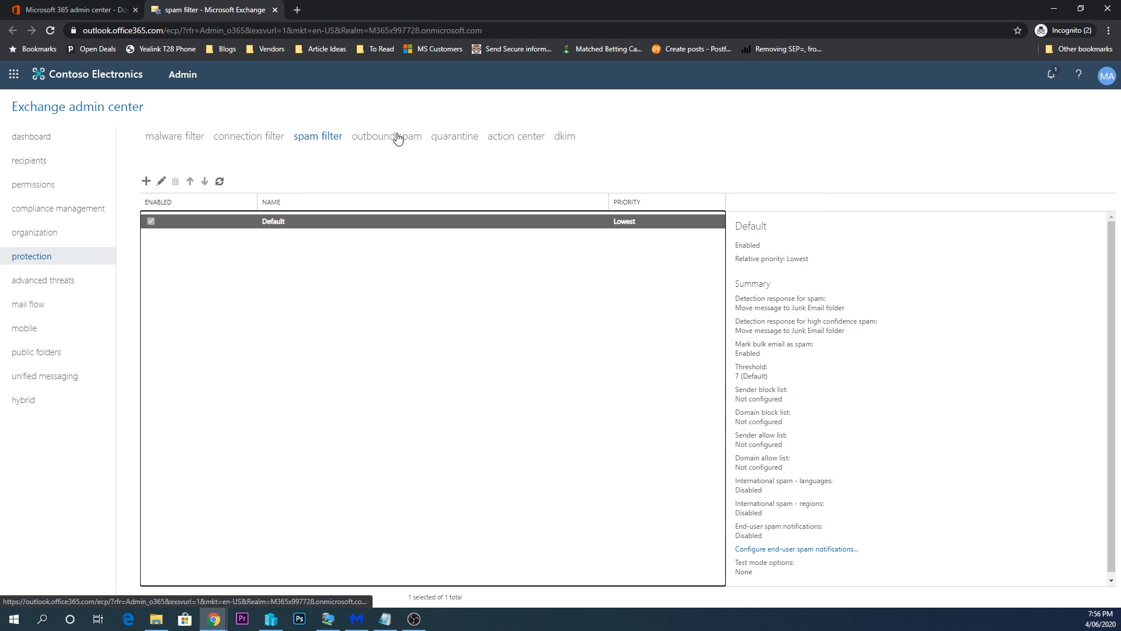
Step: Review the outbound spam relocation notice and the quarantine page
left_click(397, 137)
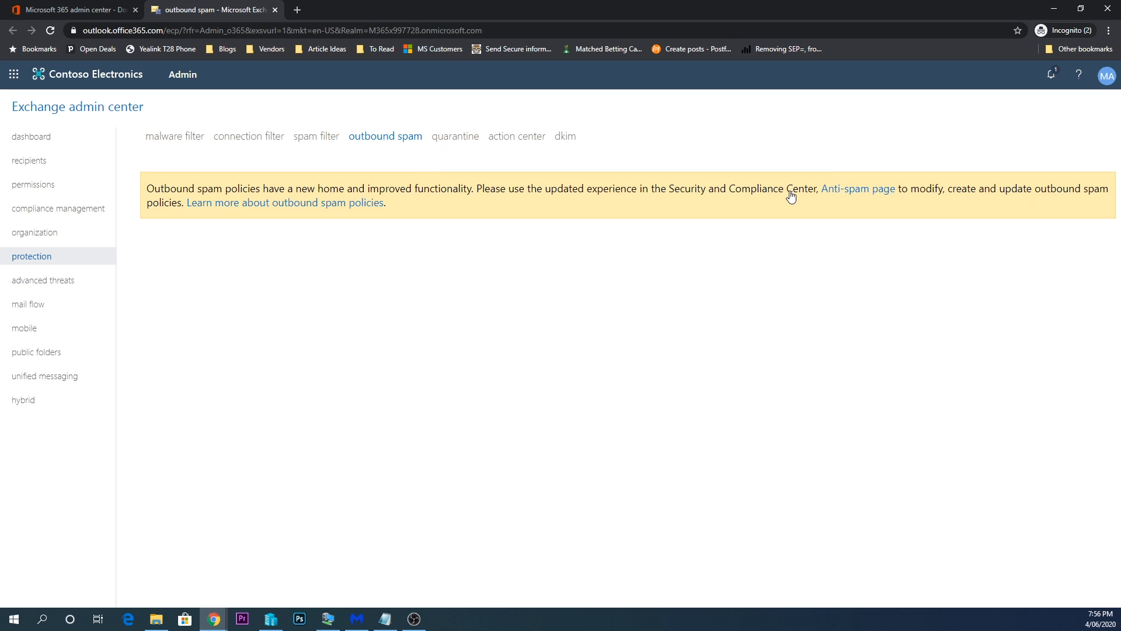
left_click_drag(162, 188, 853, 187)
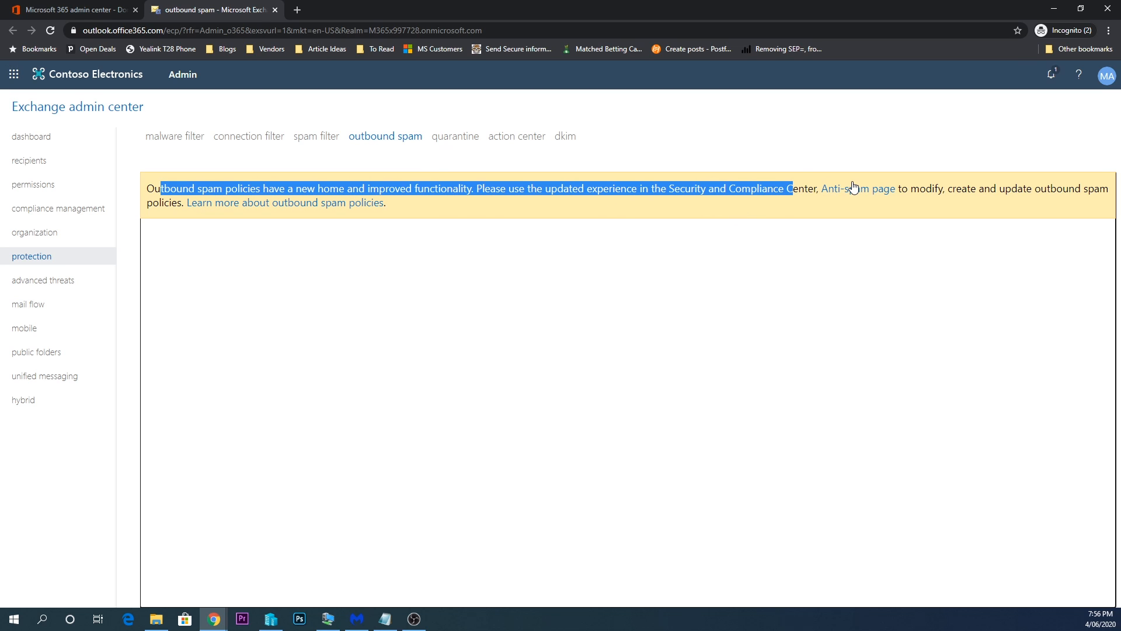
left_click(460, 136)
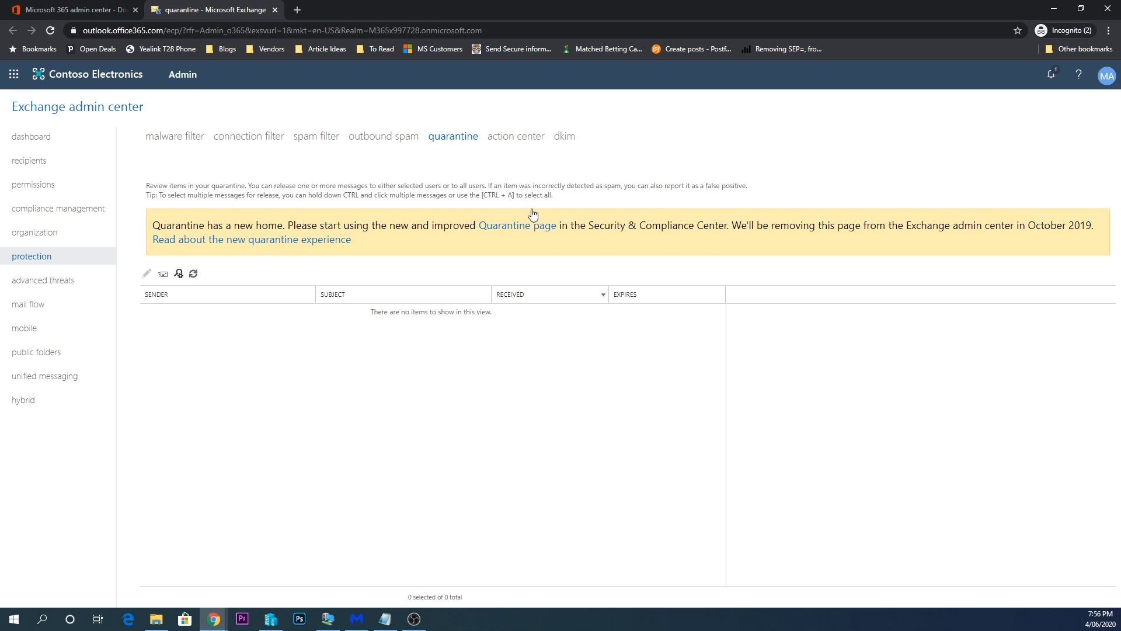
Step: Visit action center, then show the advanced threats safe attachments page and a new browser tab
left_click(520, 139)
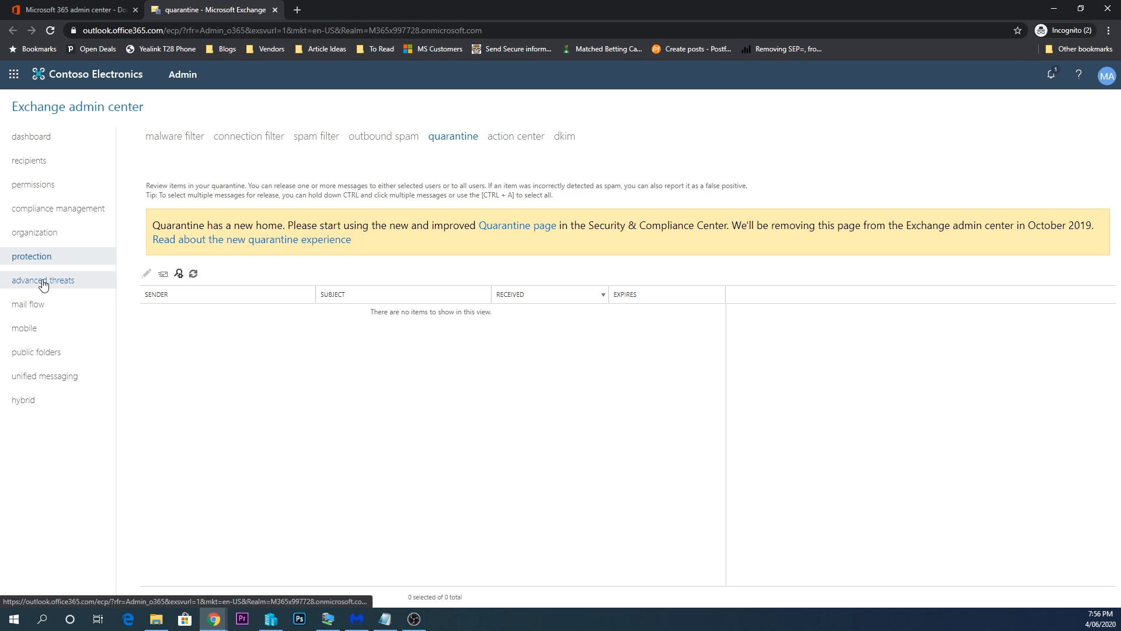
left_click(43, 283)
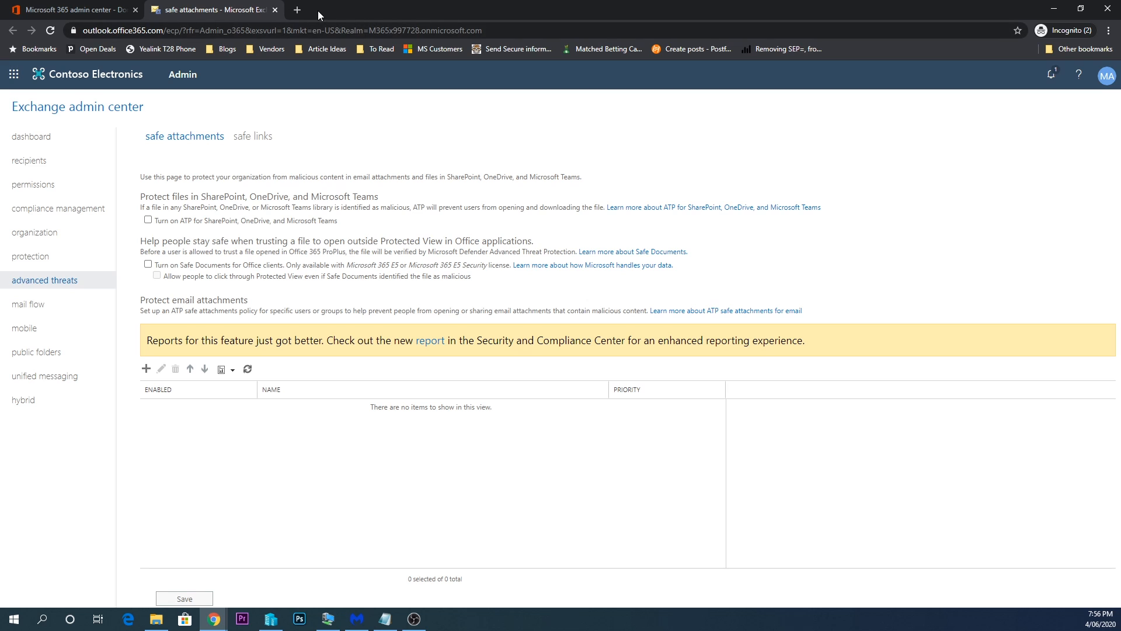
left_click(303, 9)
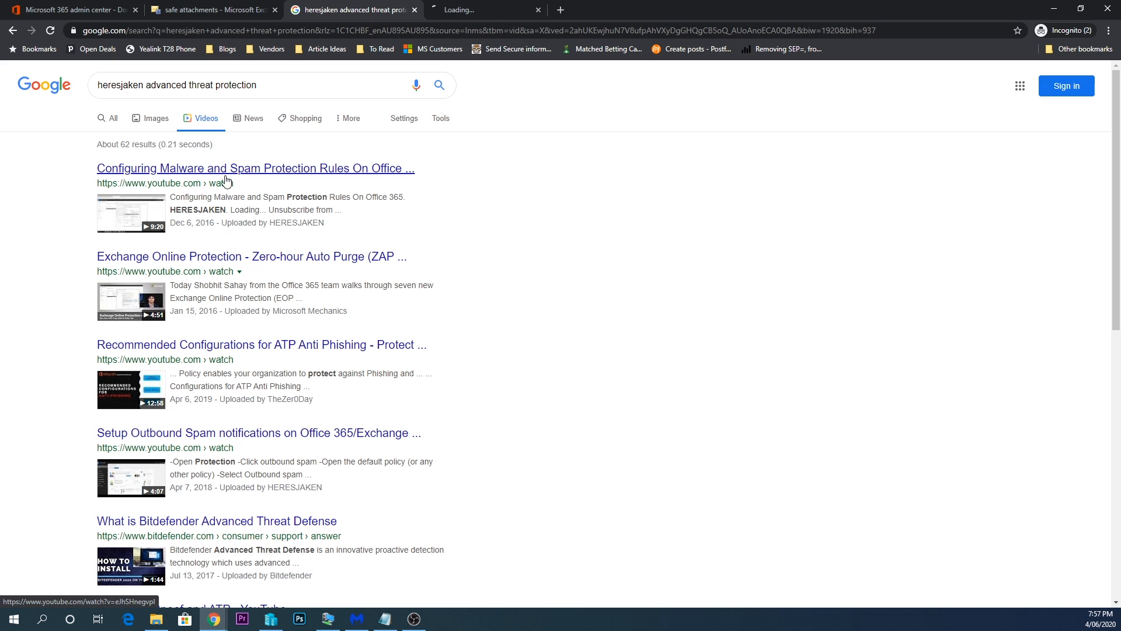
Step: Open the 'Configuring Malware and Spam Protection Rules On Office 365' video, then view safe links policies
left_click(491, 11)
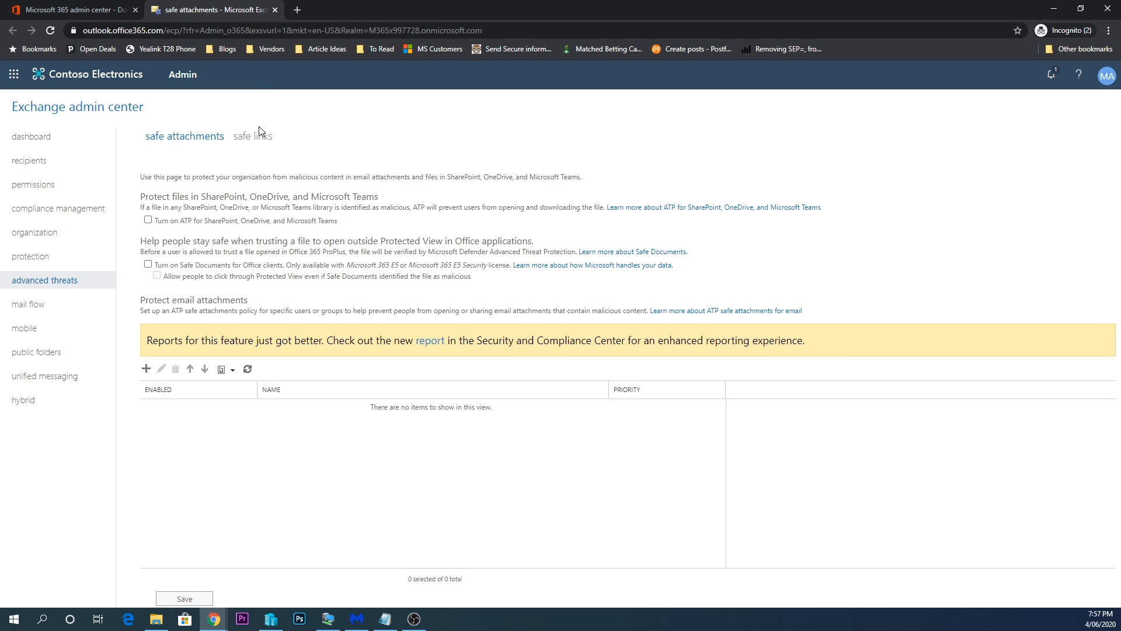
left_click(250, 136)
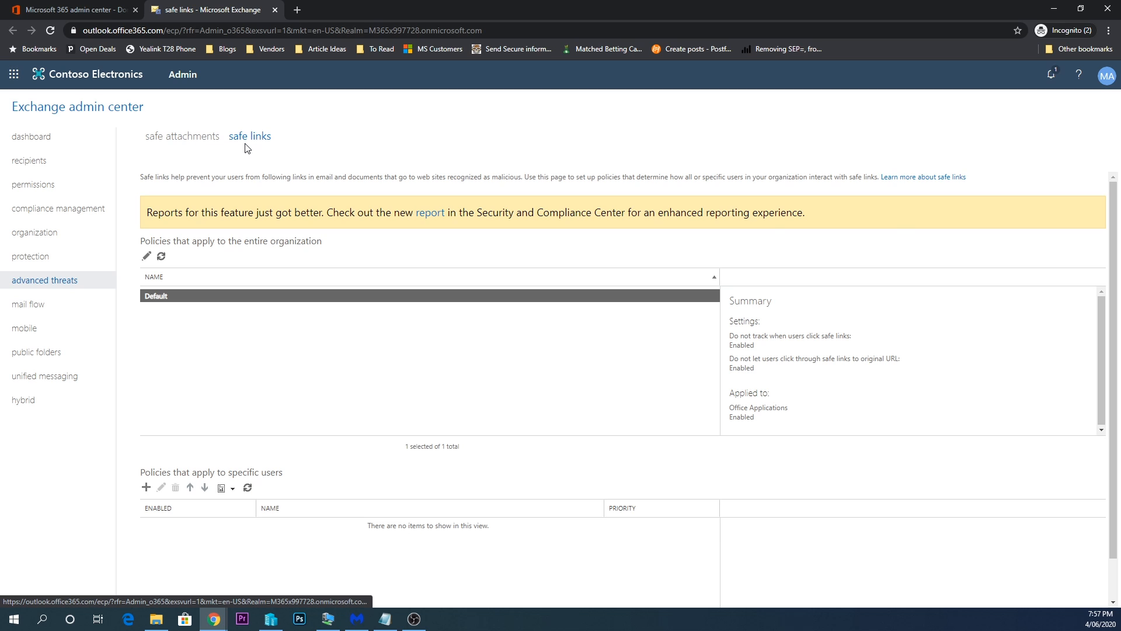
Step: Inspect the Company Email Disclaimer mail flow rule's settings and close it without saving
left_click(35, 304)
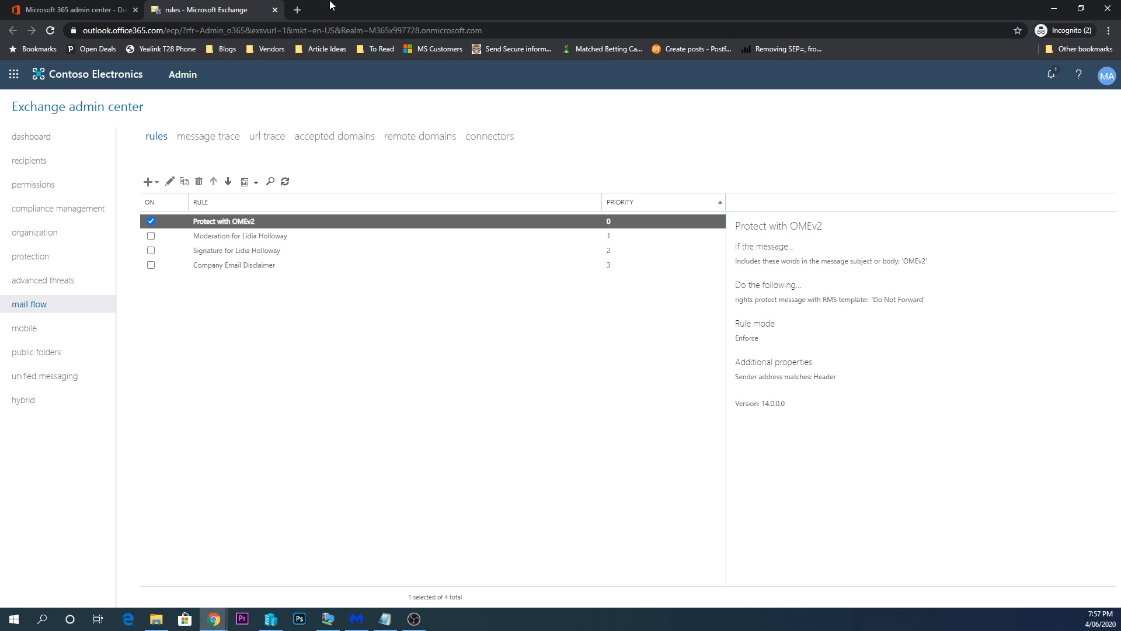
double_click(212, 266)
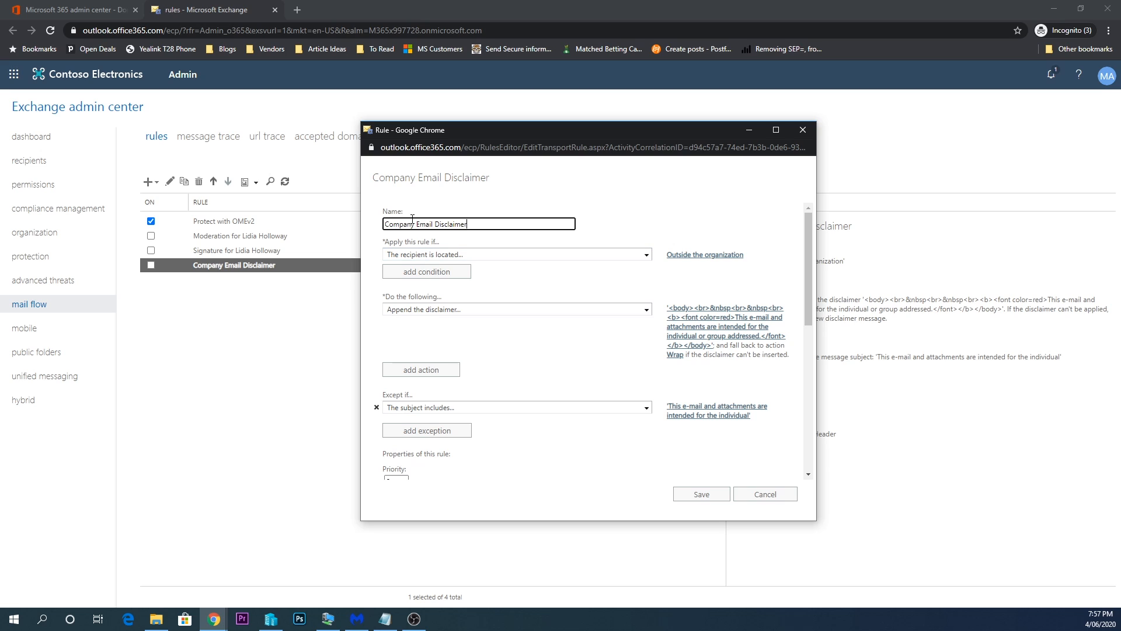
left_click_drag(384, 224, 468, 225)
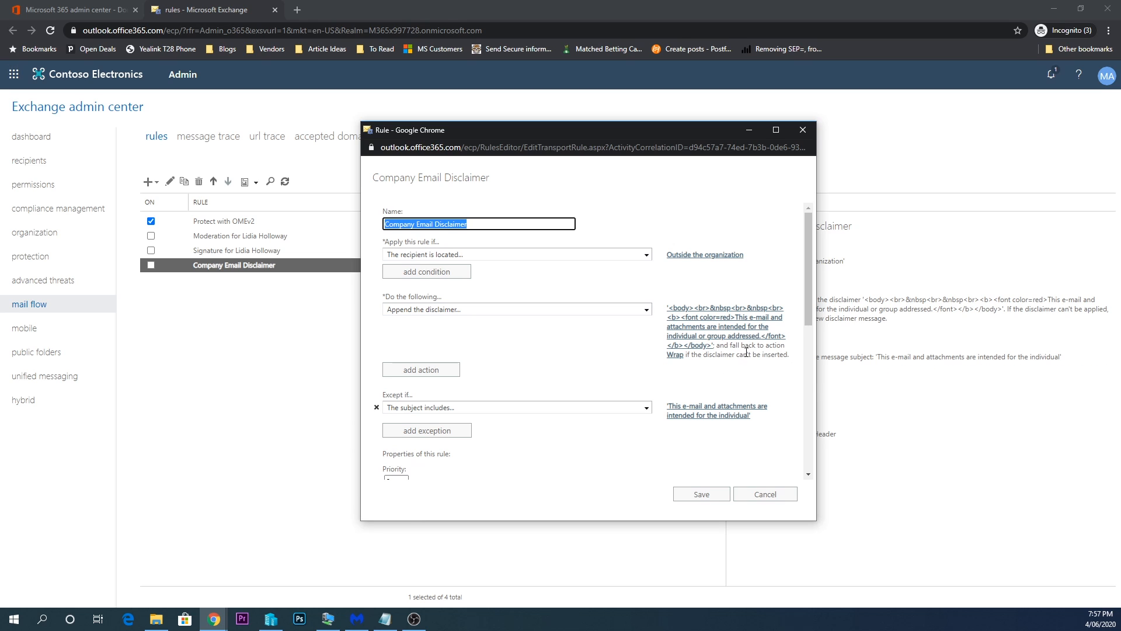
left_click(745, 352)
scroll(702, 367, "down", 3)
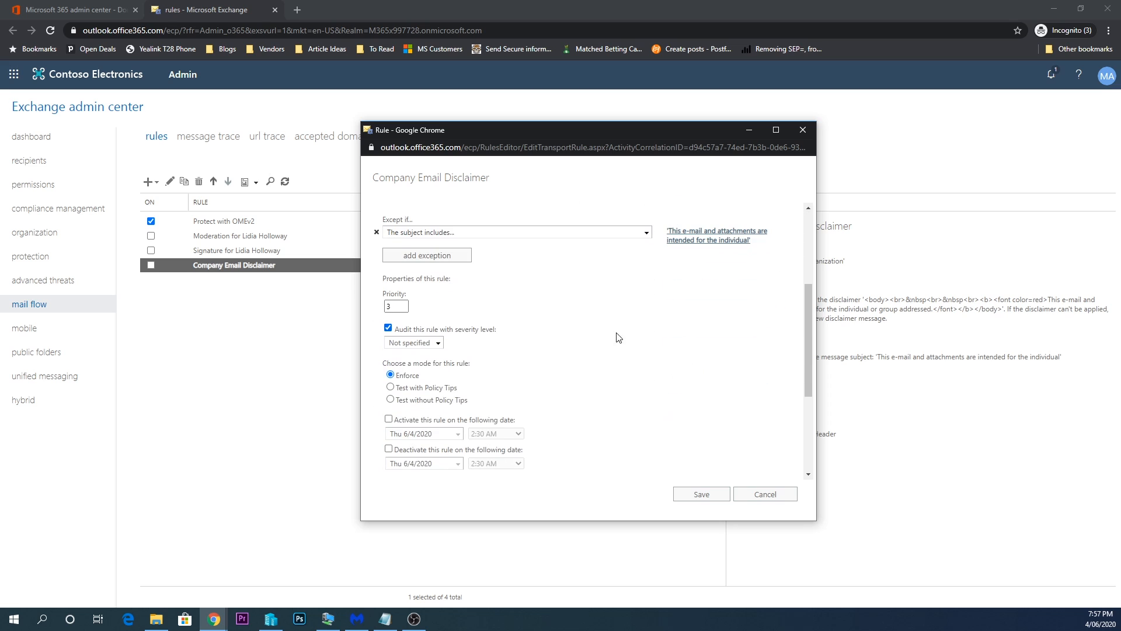
scroll(558, 383, "up", 3)
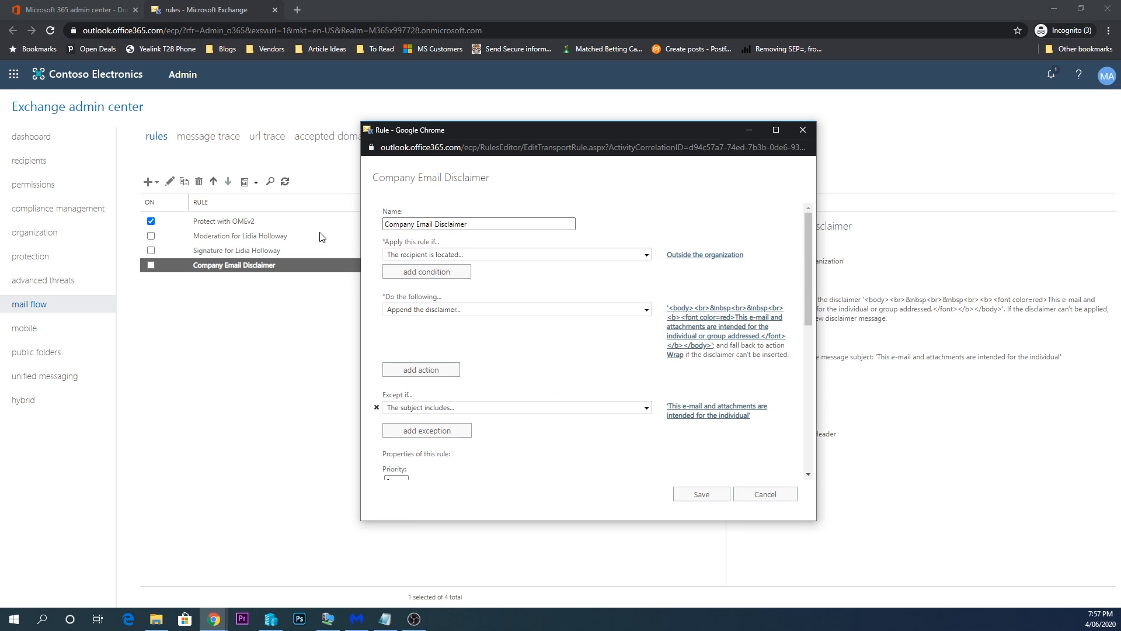
left_click(781, 496)
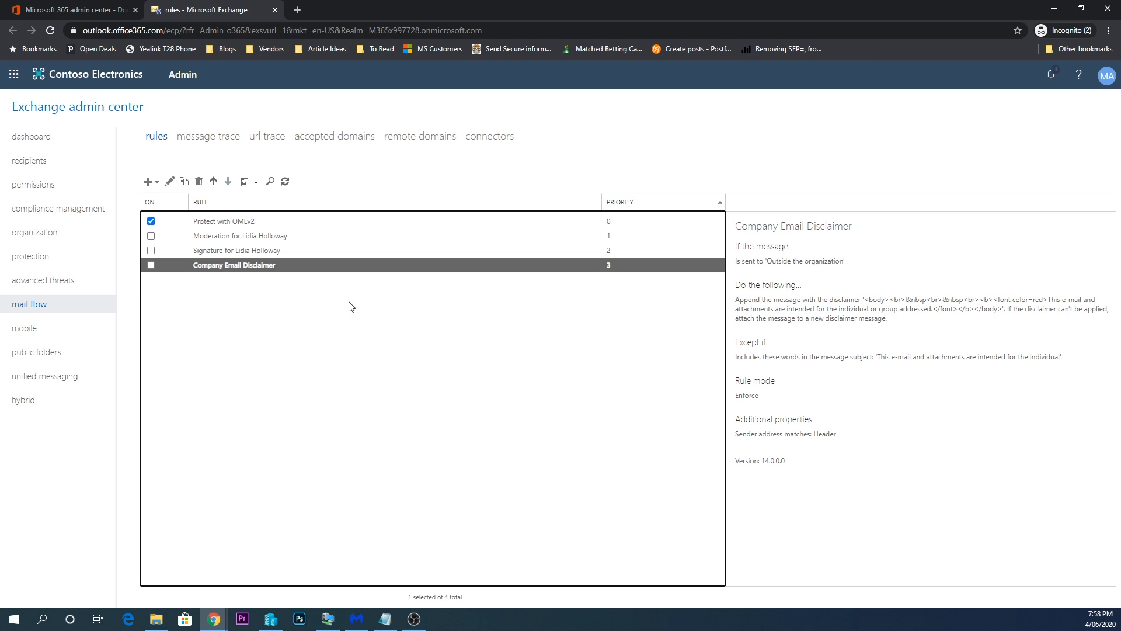
Step: View the Signature rule's details, then switch to the empty mail flow connectors list
left_click(264, 248)
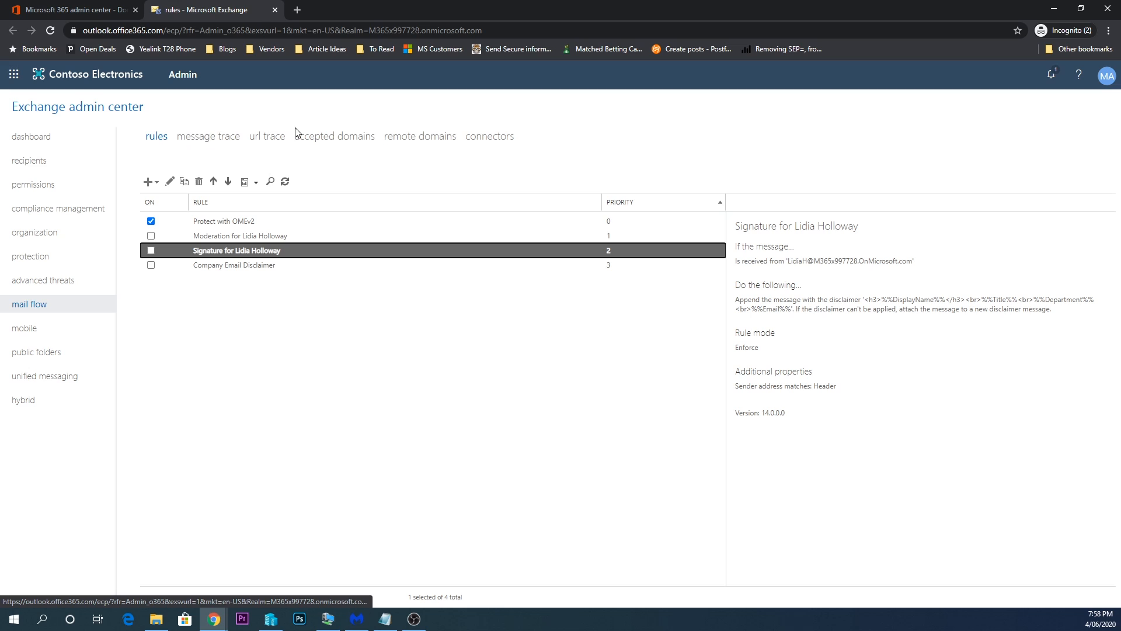
left_click(489, 135)
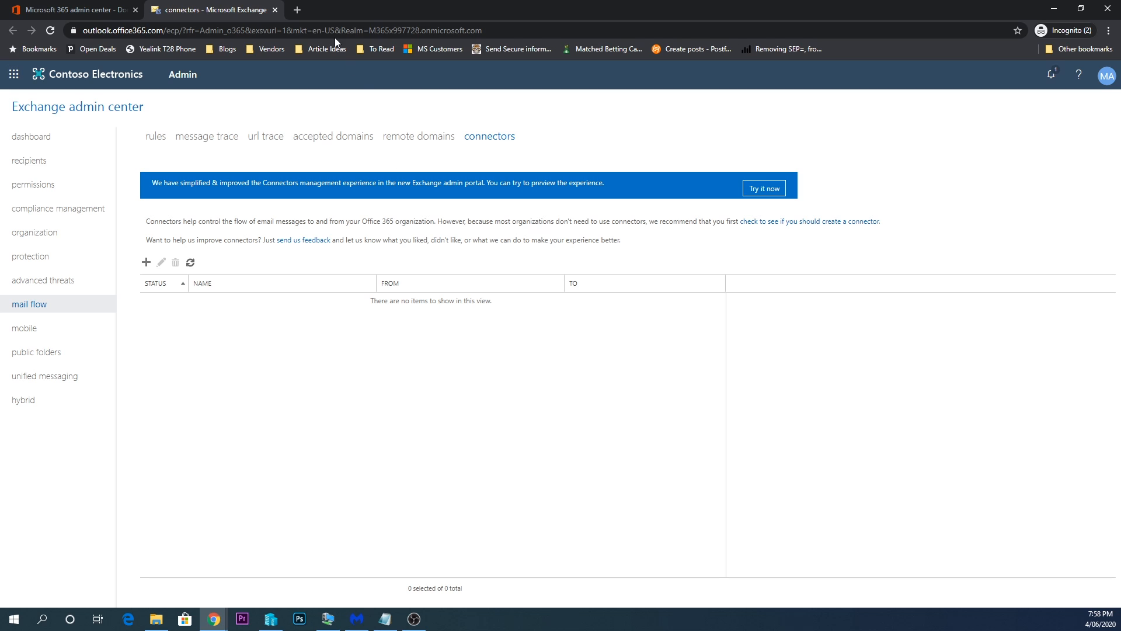
Step: Start a 'mail relay' connector from your organization's email server to Office 365
left_click(146, 263)
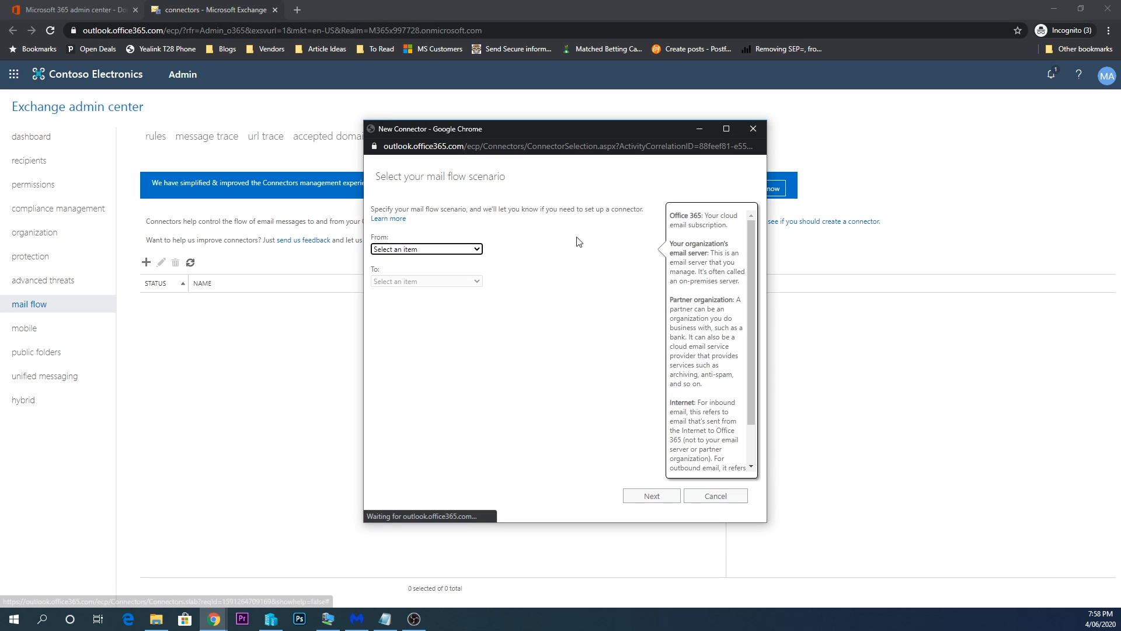
left_click(430, 250)
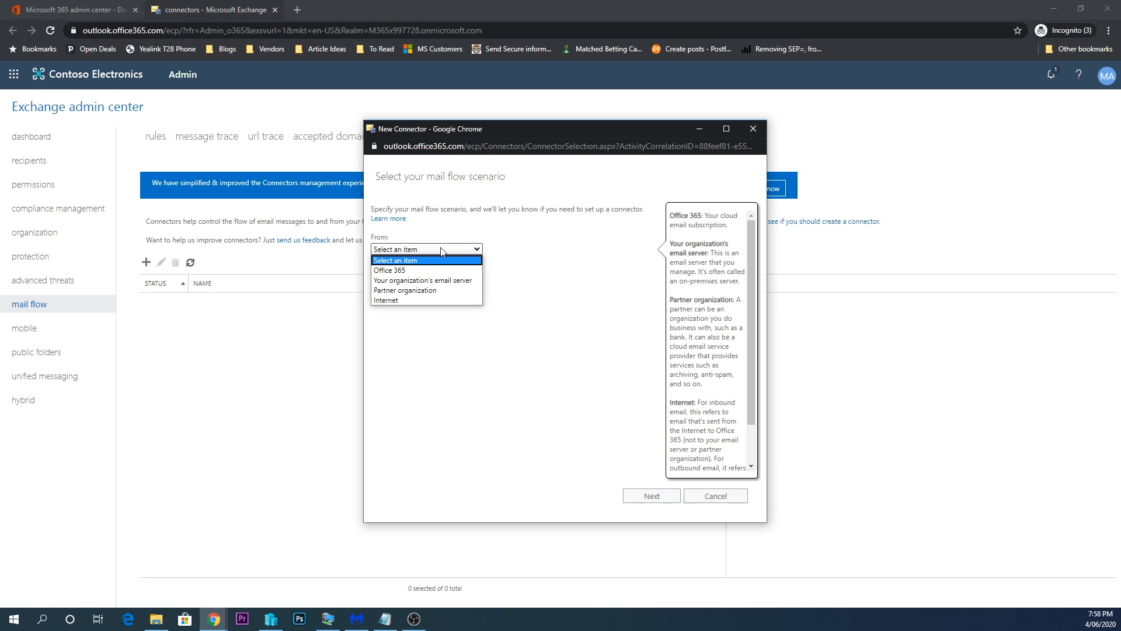
left_click(430, 281)
left_click(423, 282)
left_click(401, 302)
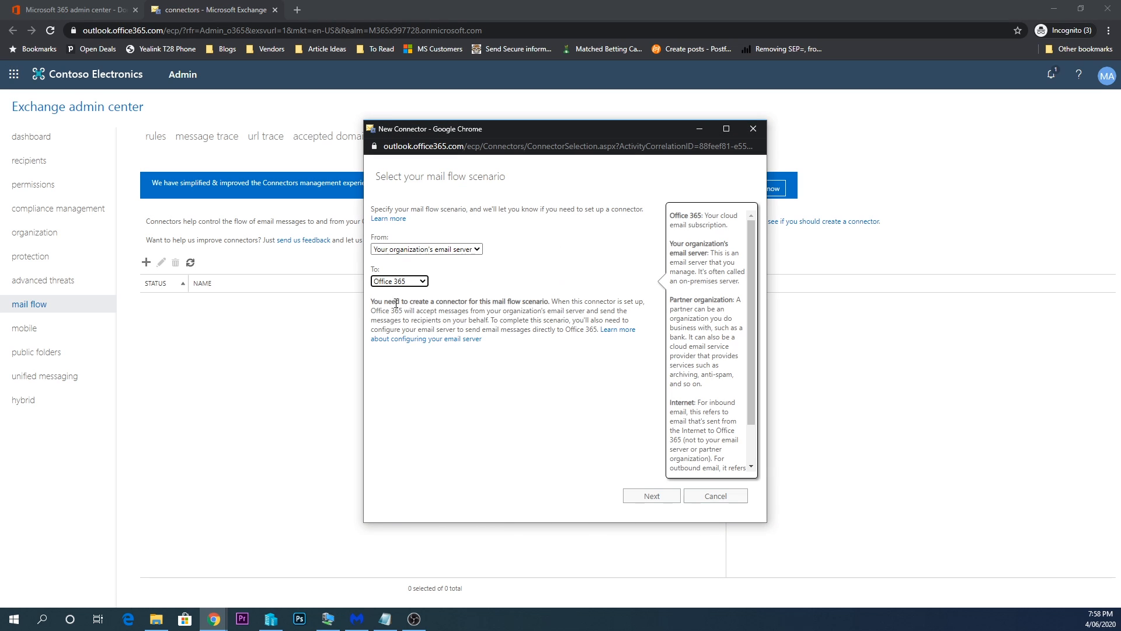
left_click(657, 500)
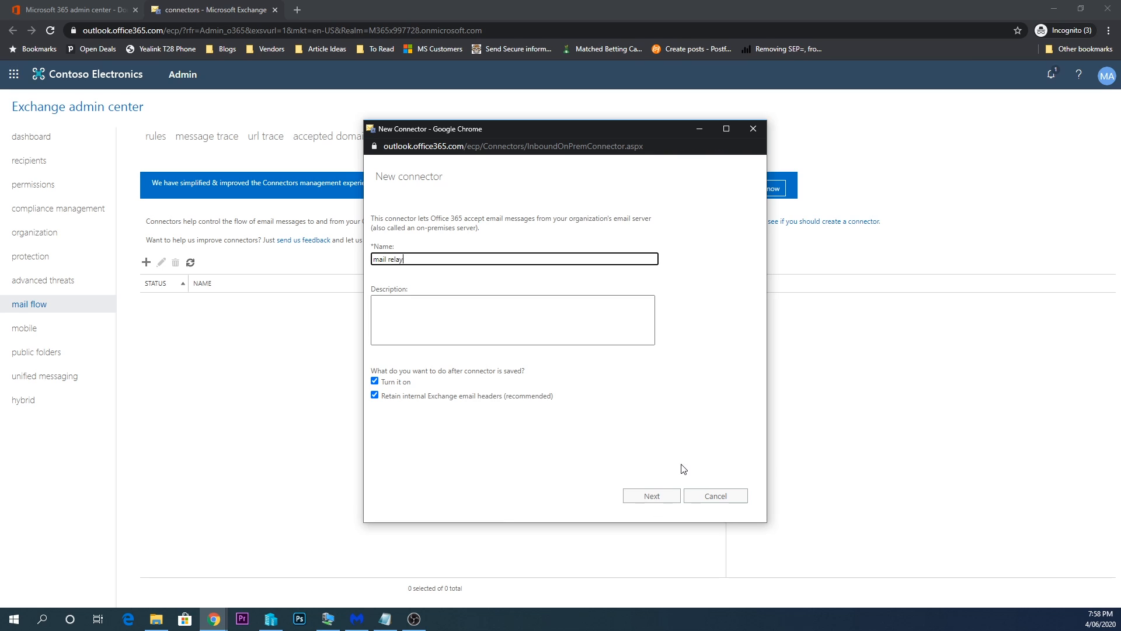
left_click(652, 495)
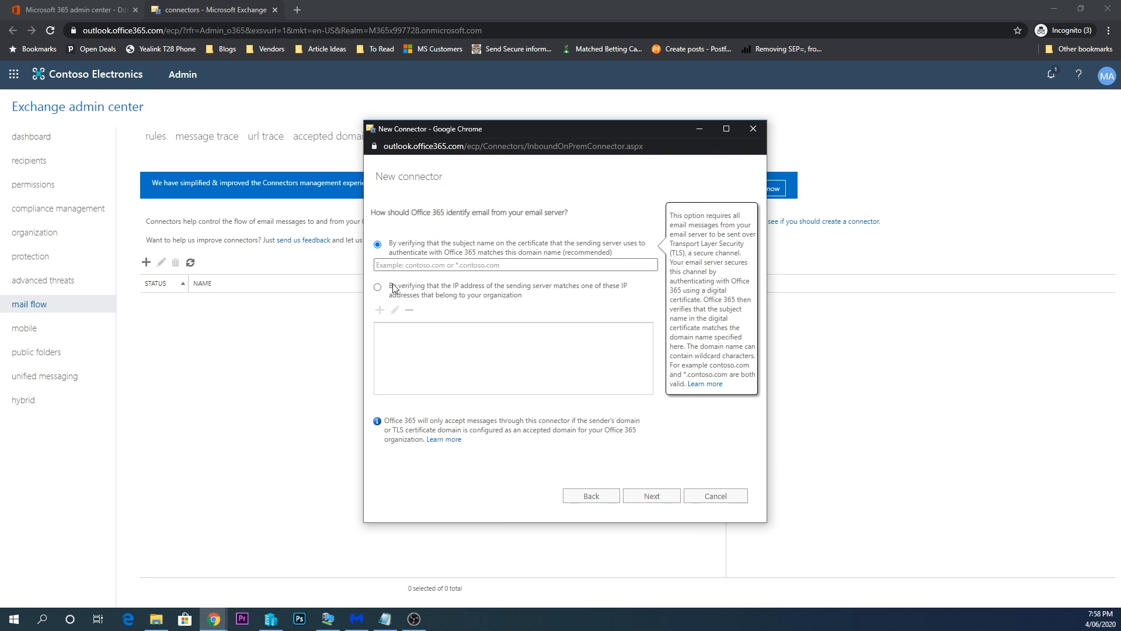
Step: Identify the sending server by IP 10.10.10.1 and try to save the connector
left_click(419, 290)
left_click(380, 311)
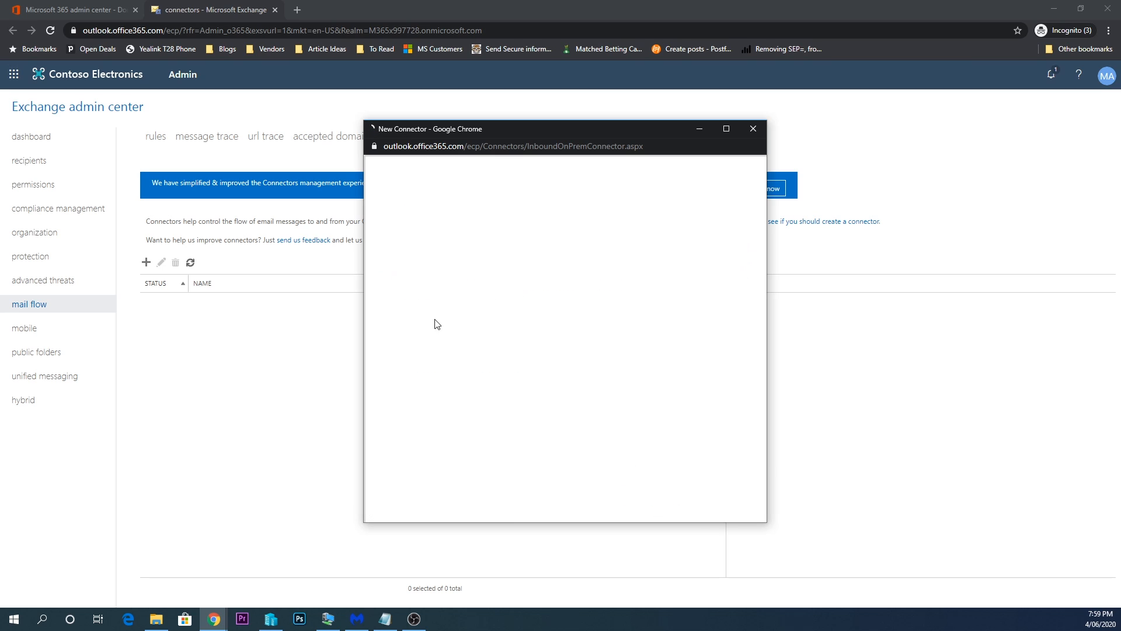
type("10.10.10.1")
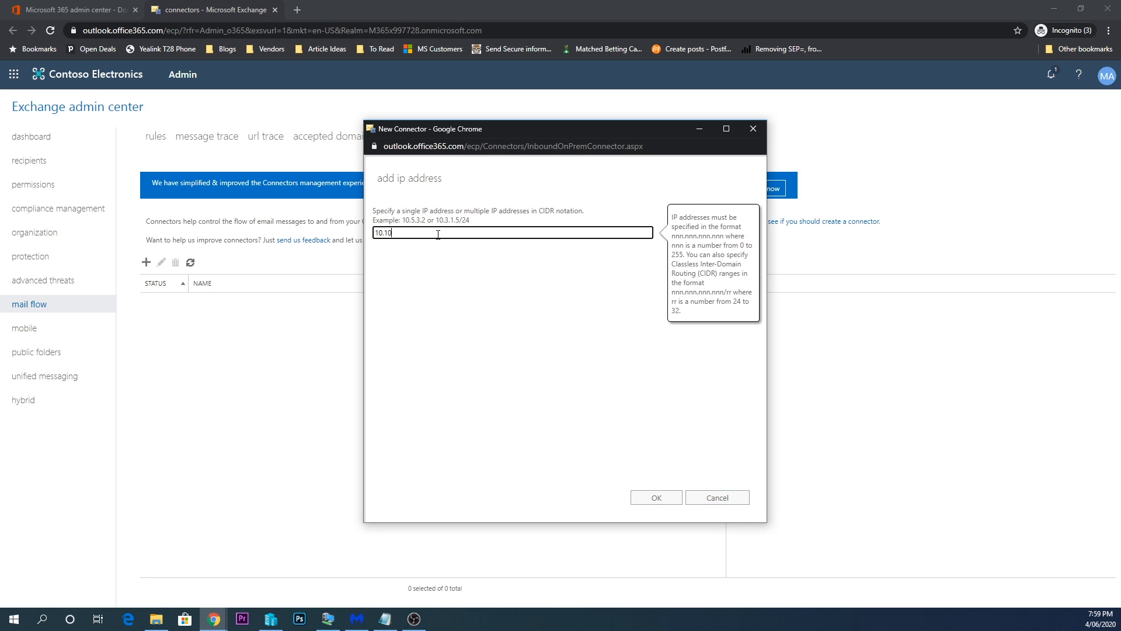
left_click(656, 498)
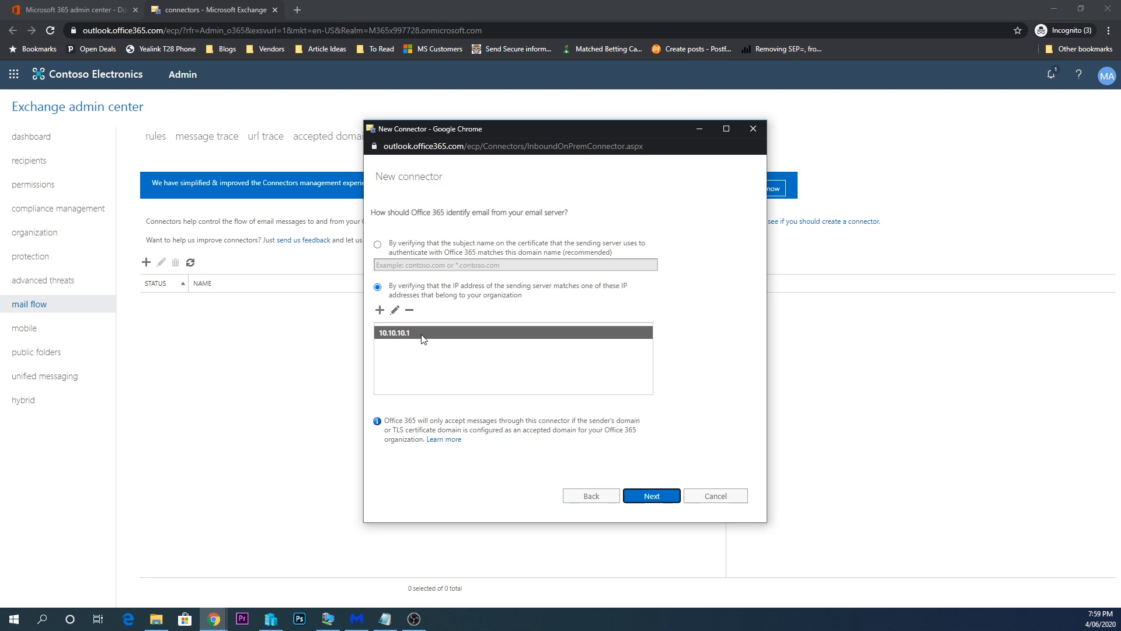
left_click(648, 498)
left_click(650, 497)
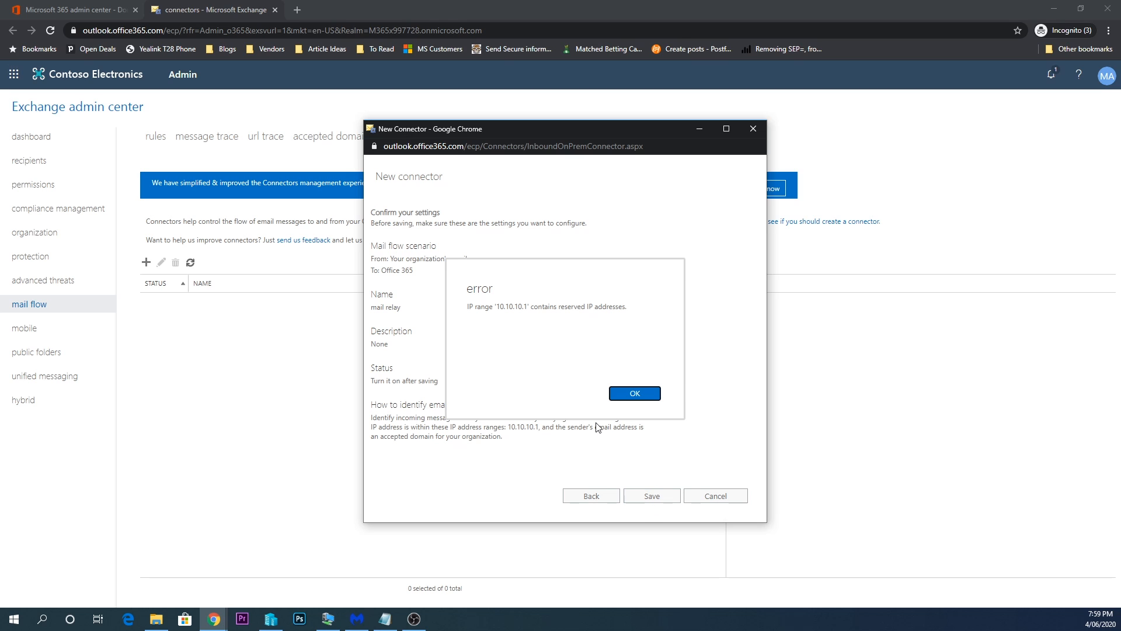
Step: Dismiss the reserved-address error, retry the save, then cancel the mail relay connector
left_click(645, 397)
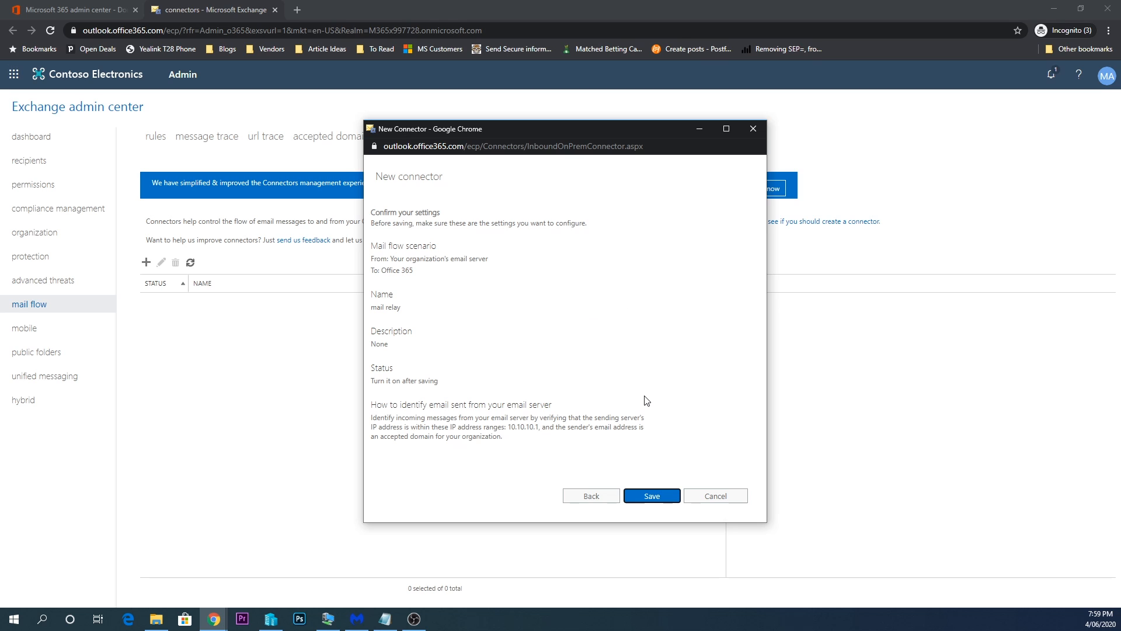
left_click(654, 490)
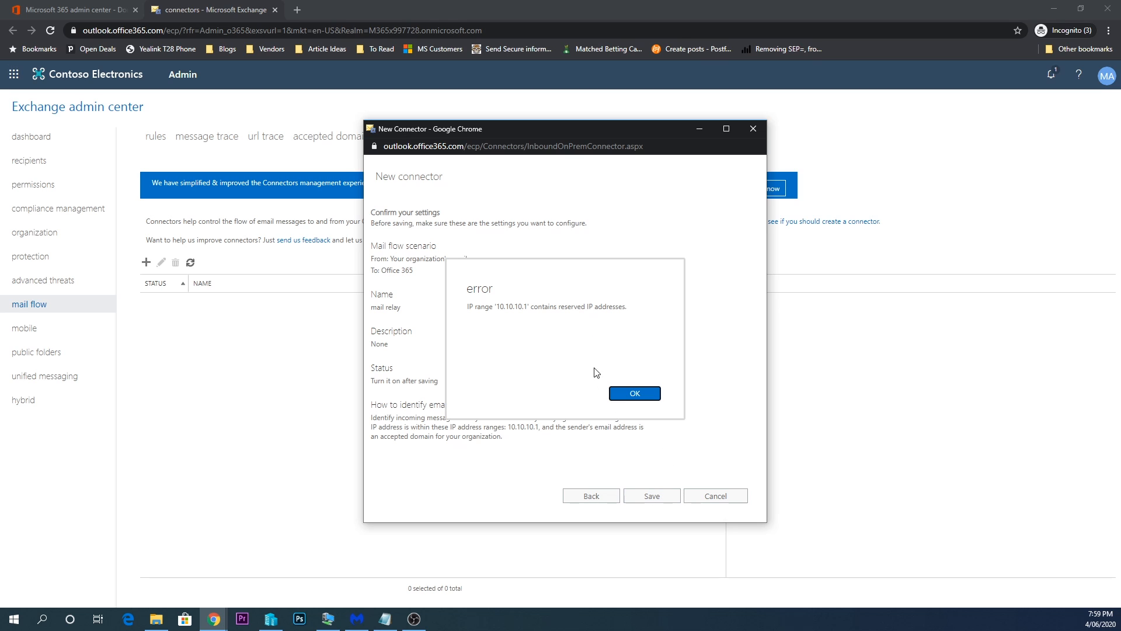
mouse_move(484, 309)
left_mouse_down()
mouse_move(593, 308)
mouse_move(466, 308)
left_mouse_up()
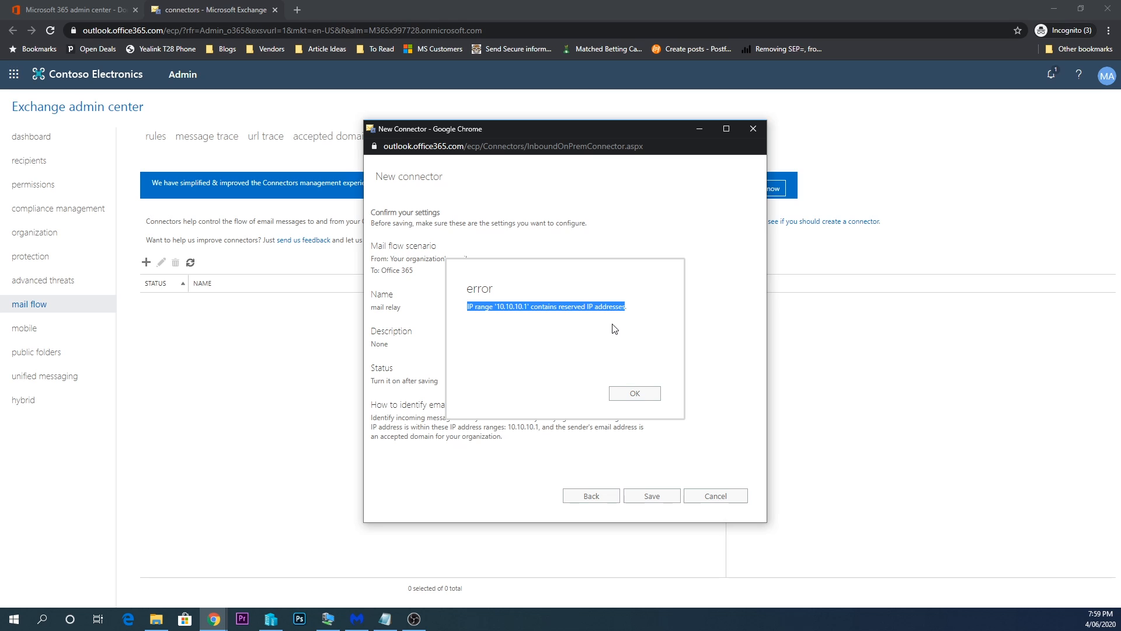
left_click(642, 395)
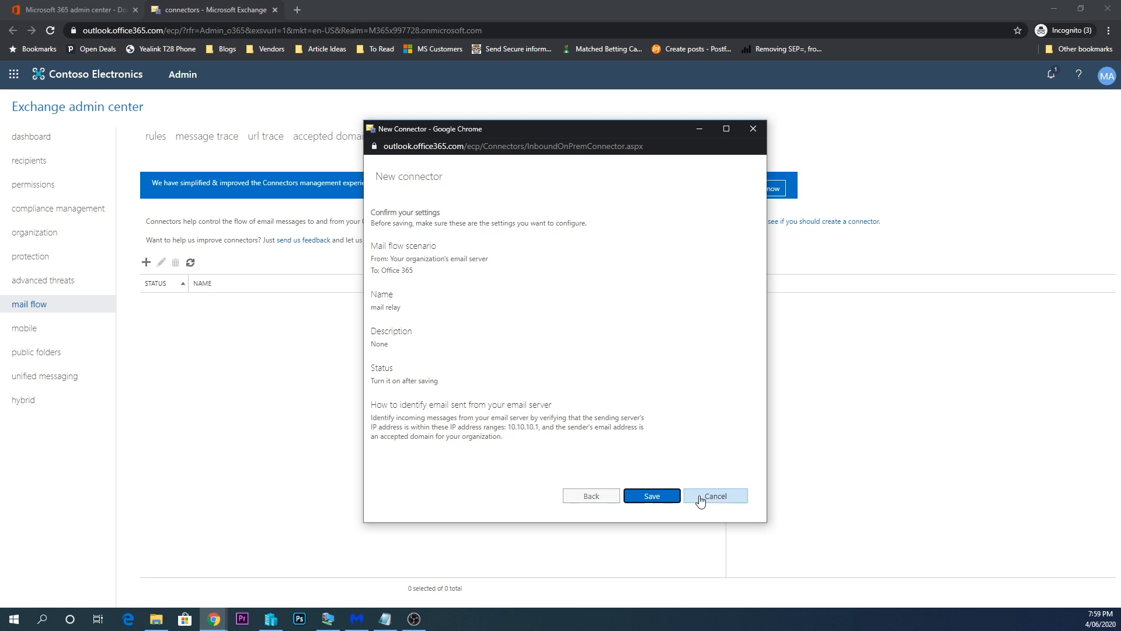
left_click(700, 499)
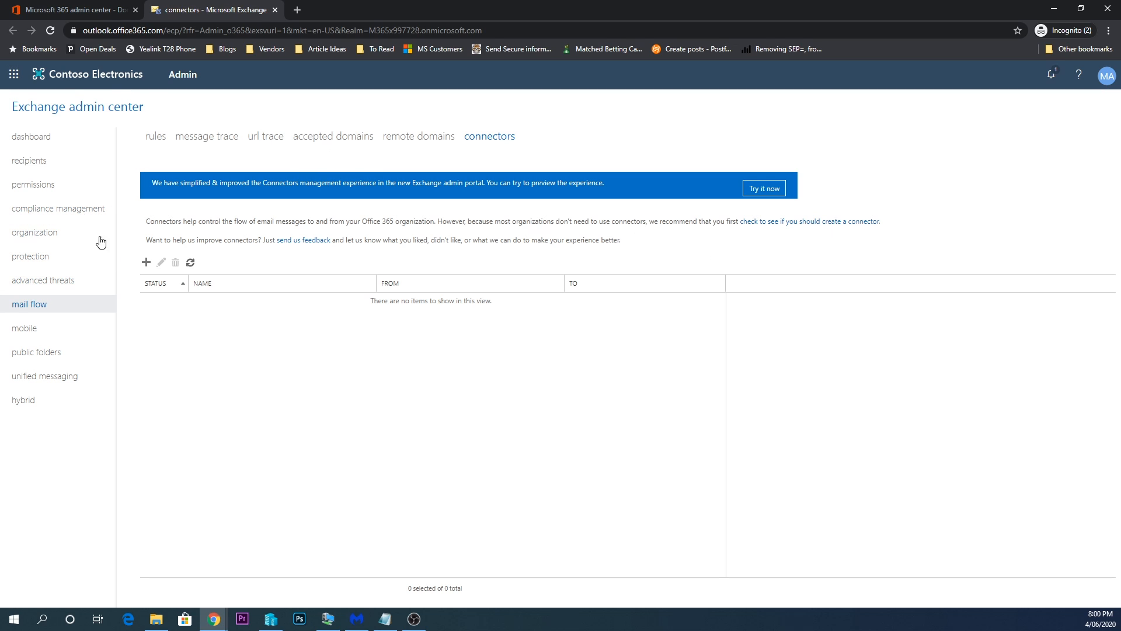
Step: Return to the Exchange dashboard, switch to the Microsoft 365 admin center, and close the Exchange tab
left_click(31, 137)
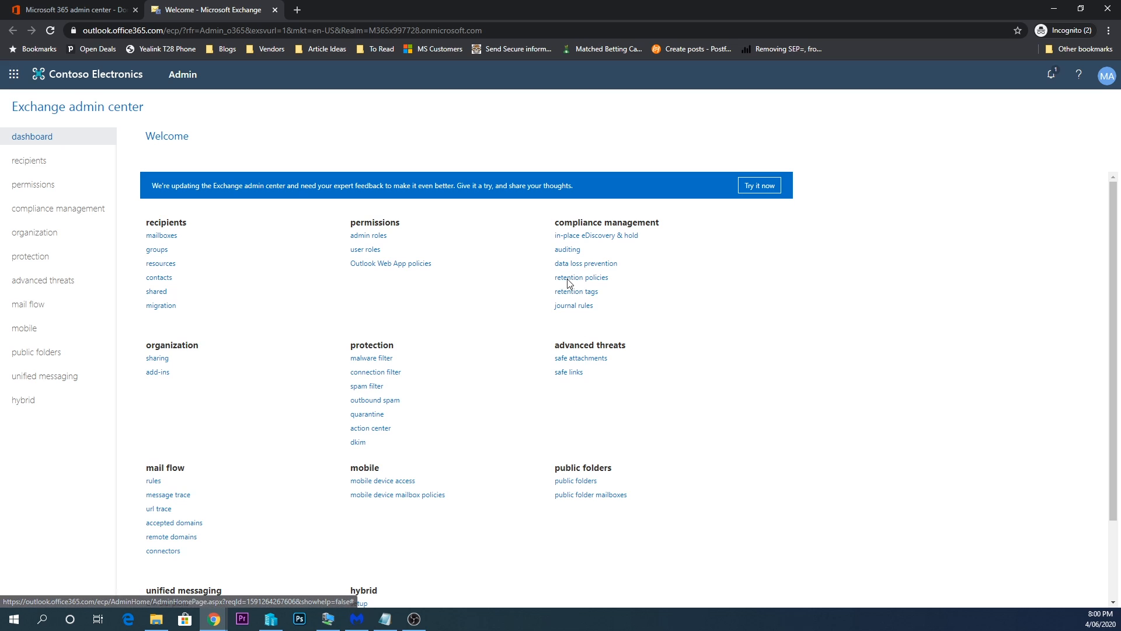
scroll(565, 463, "down", 2)
scroll(564, 463, "up", 2)
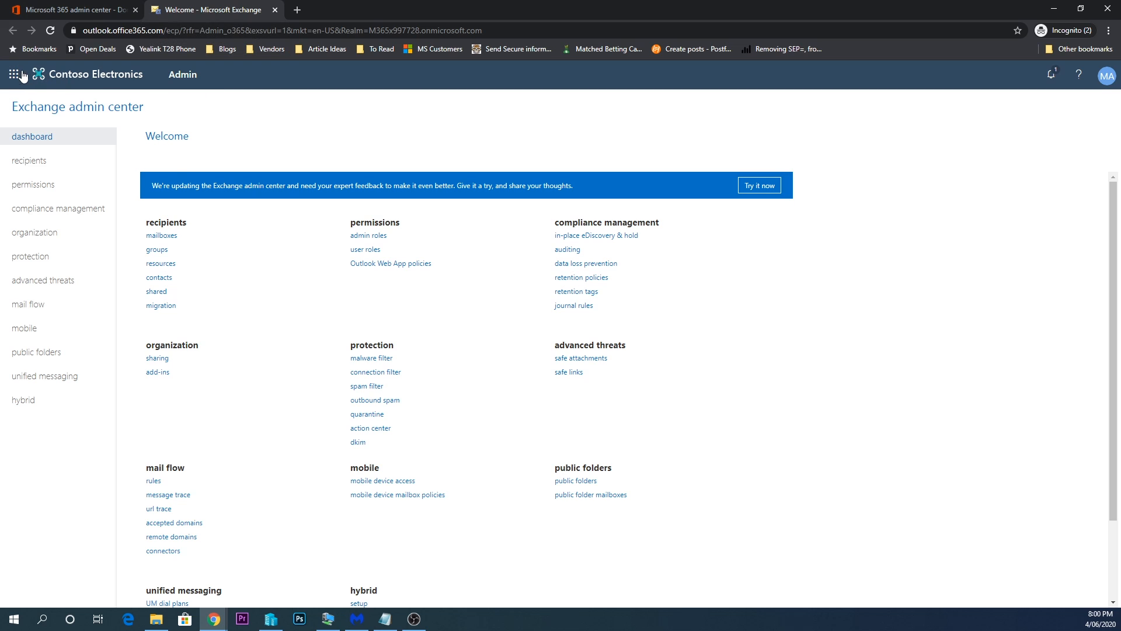
left_click(14, 75)
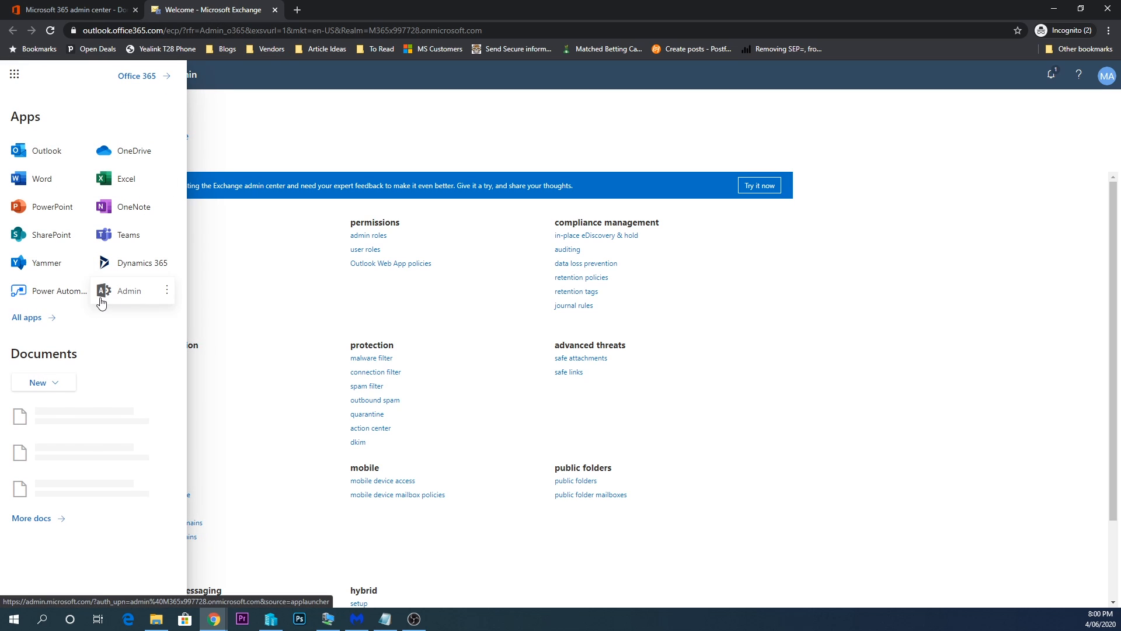
left_click(85, 7)
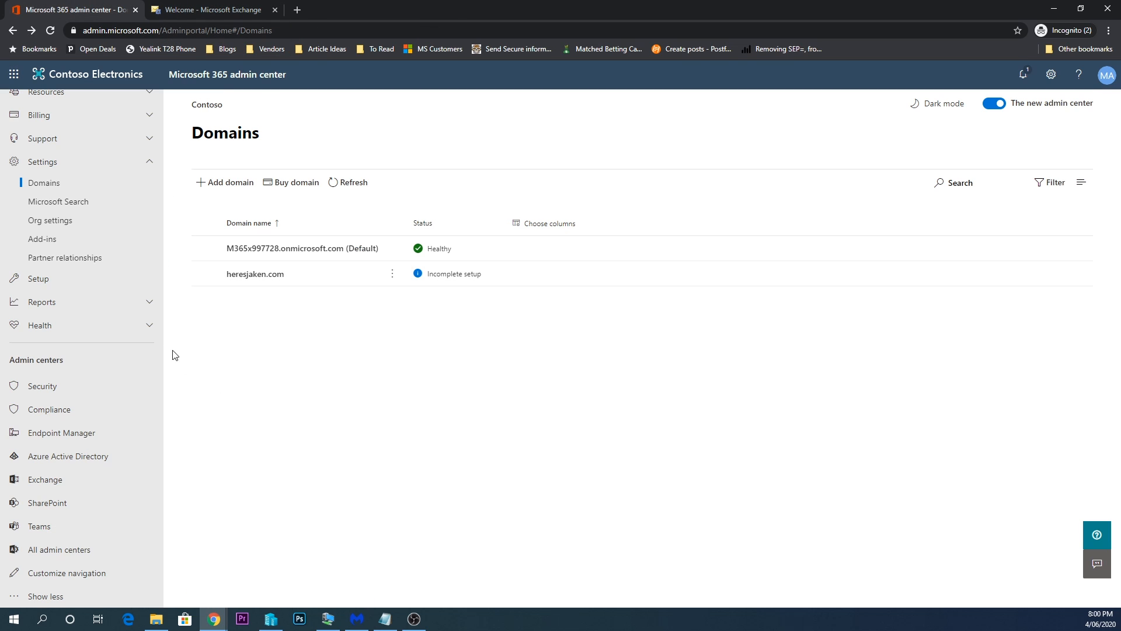
middle_click(208, 7)
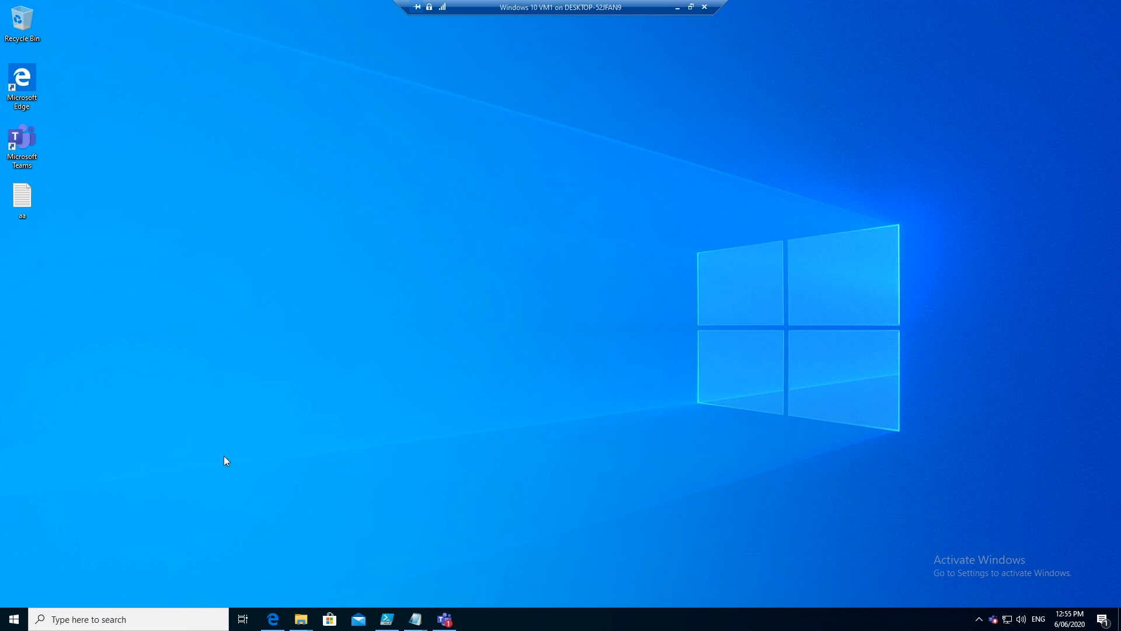
Step: Launch the Outlook desktop app from a Start menu search
left_click(12, 622)
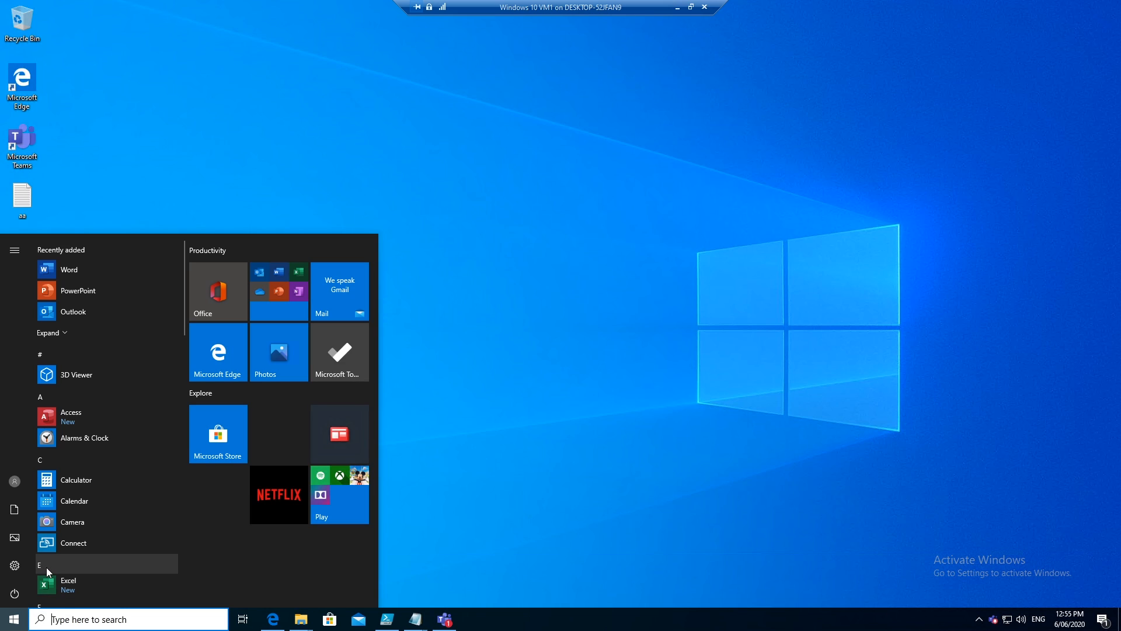
type("outlook")
key("Return")
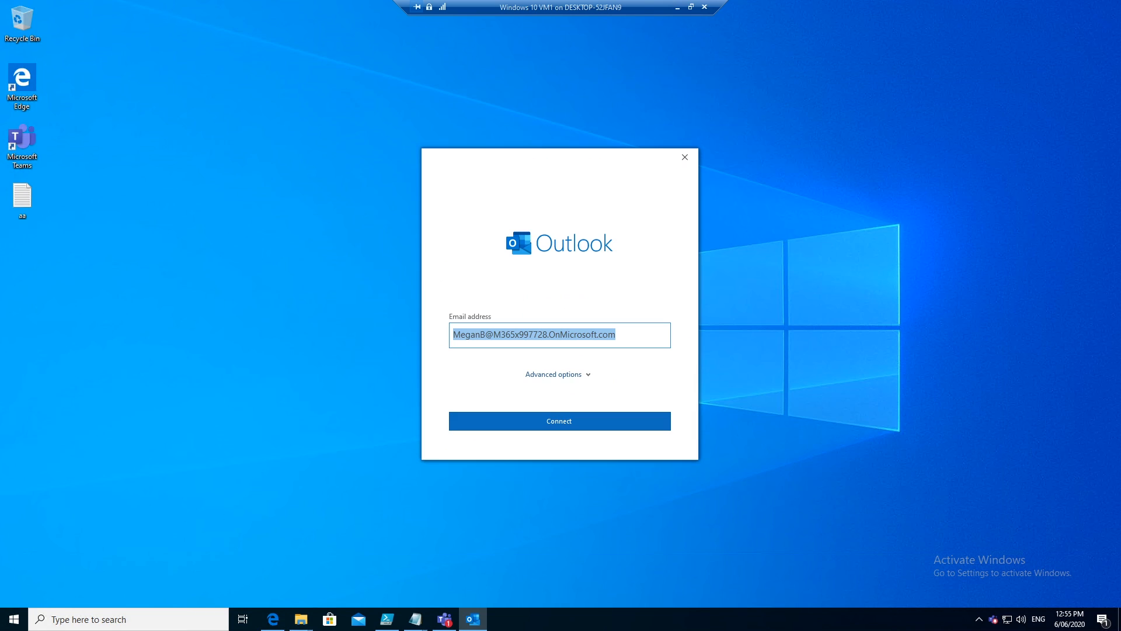
Step: Connect the Office 365 mailbox account, skipping Outlook Mobile setup
left_click(481, 335)
double_click(481, 335)
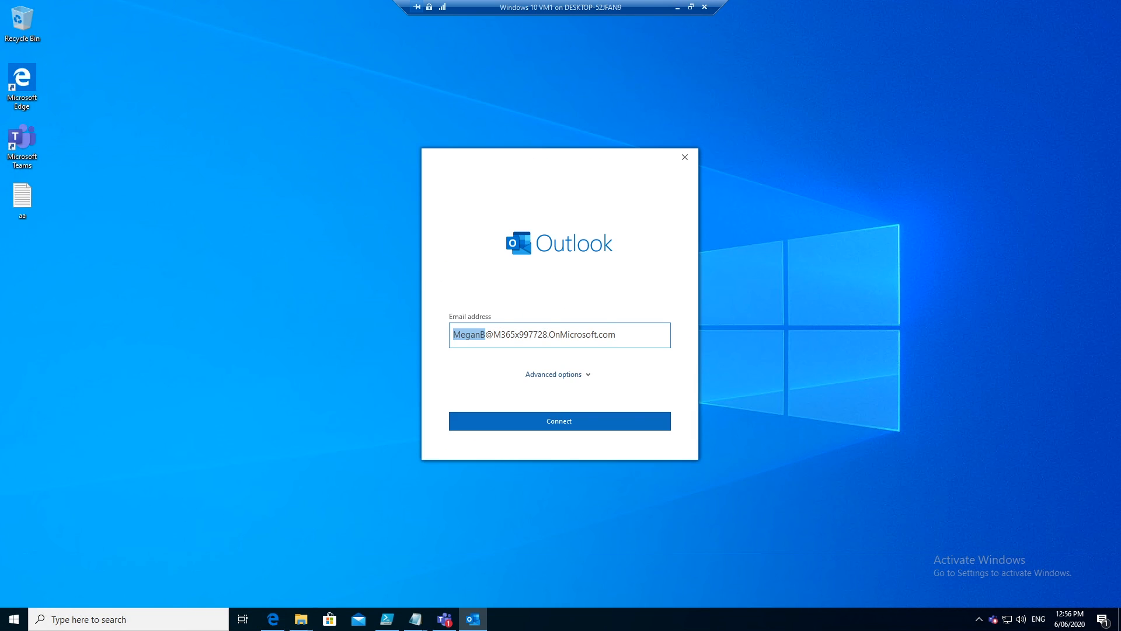
left_click(548, 421)
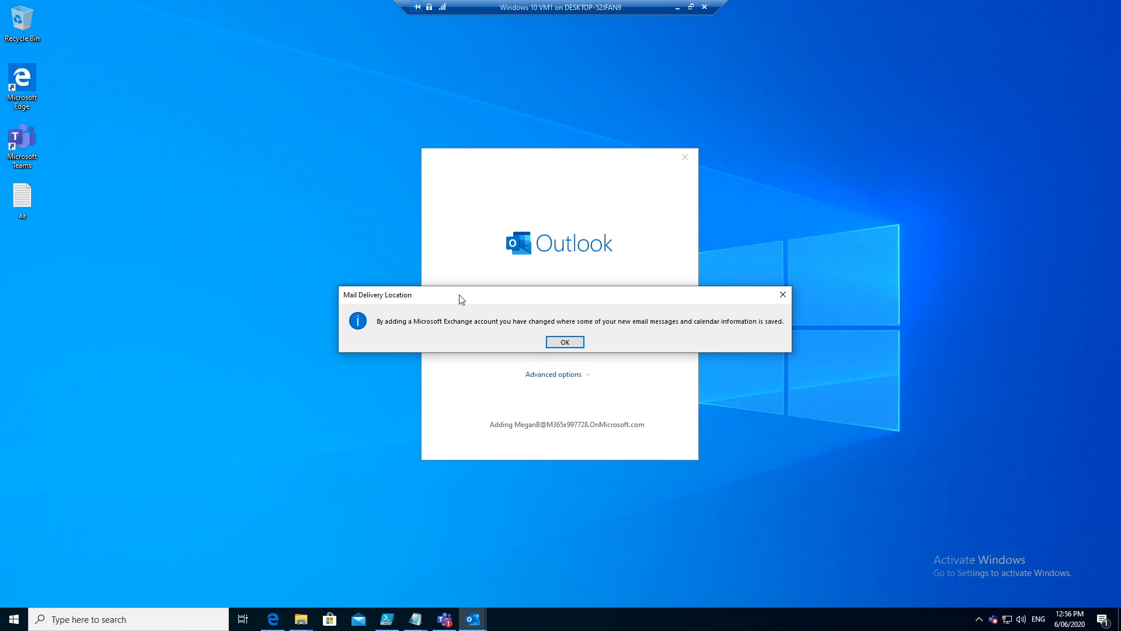
left_click(564, 344)
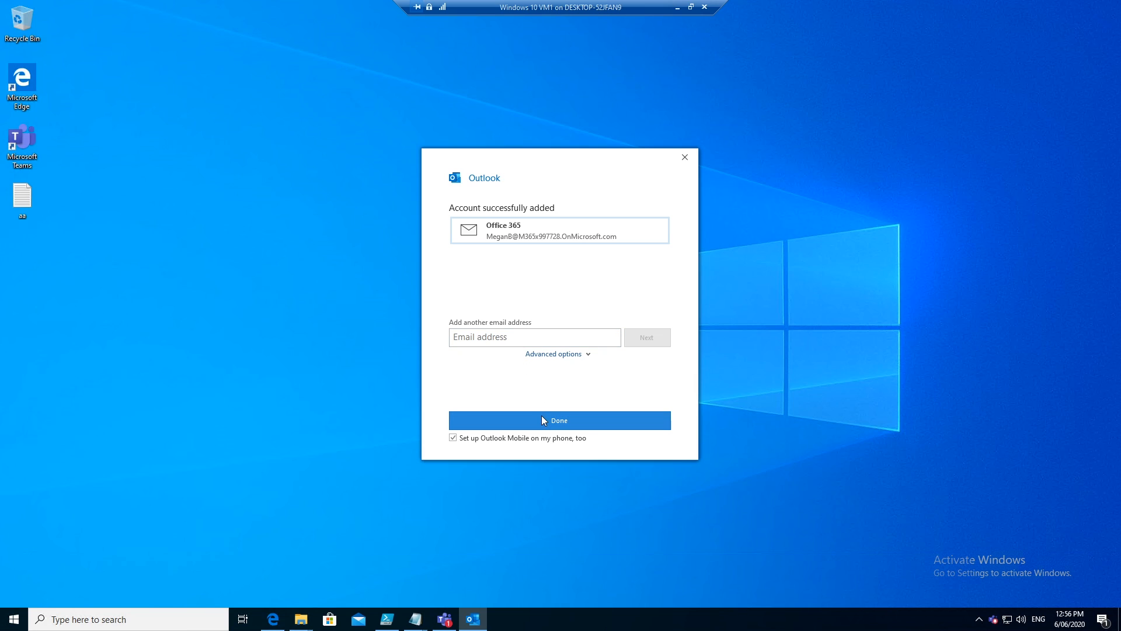
left_click(507, 439)
left_click(521, 425)
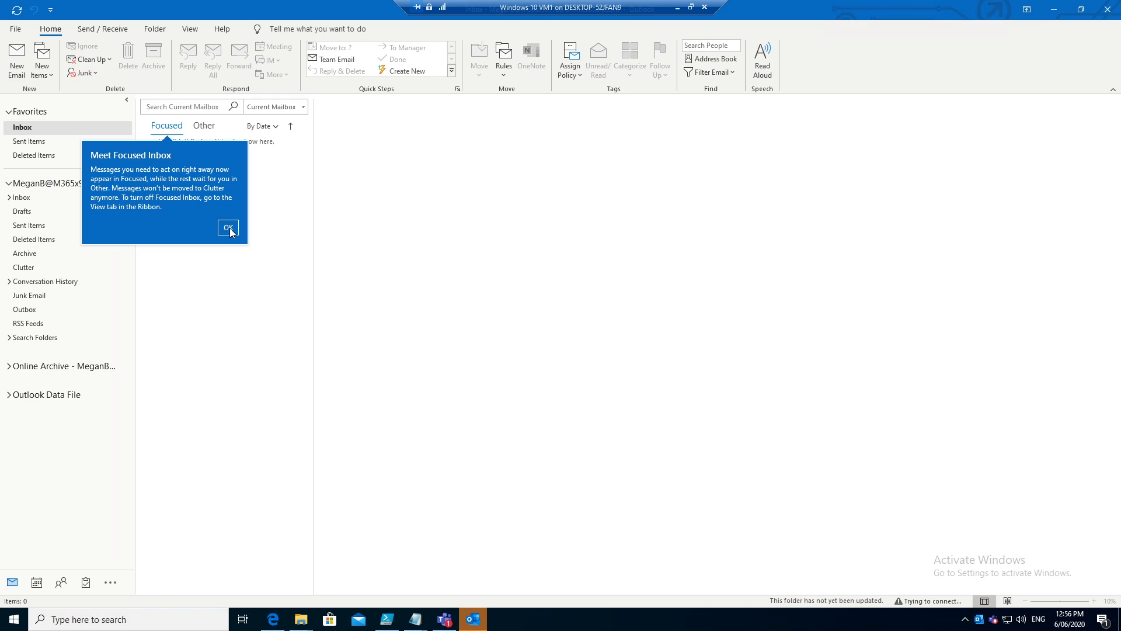
Step: Dismiss the setup notices and turn off Show Focused Inbox
left_click(229, 228)
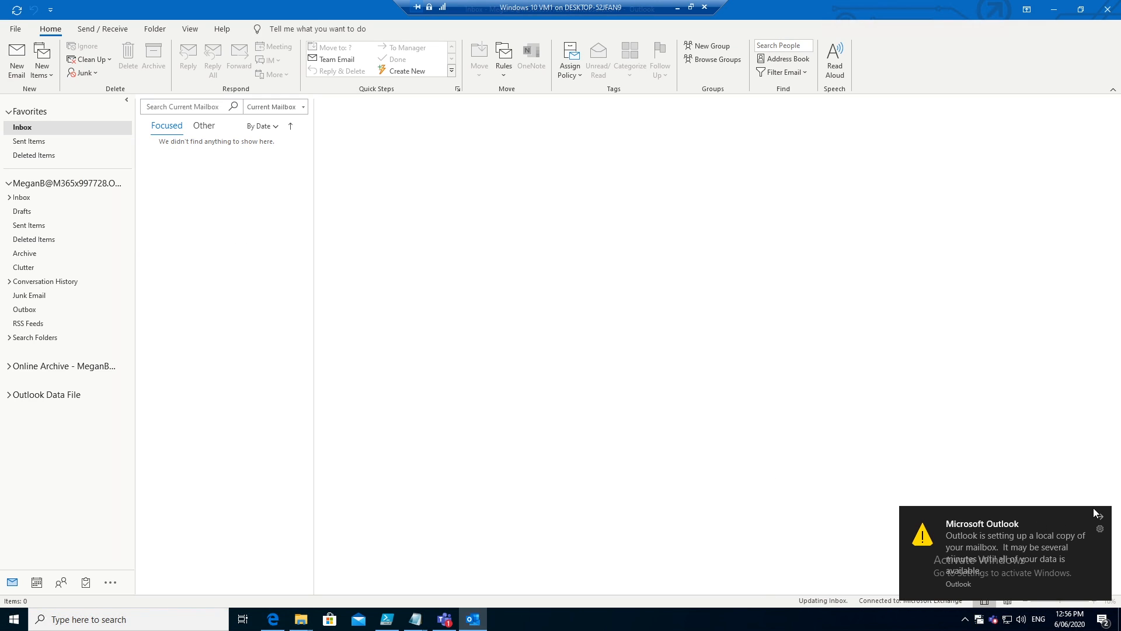
left_click(1101, 517)
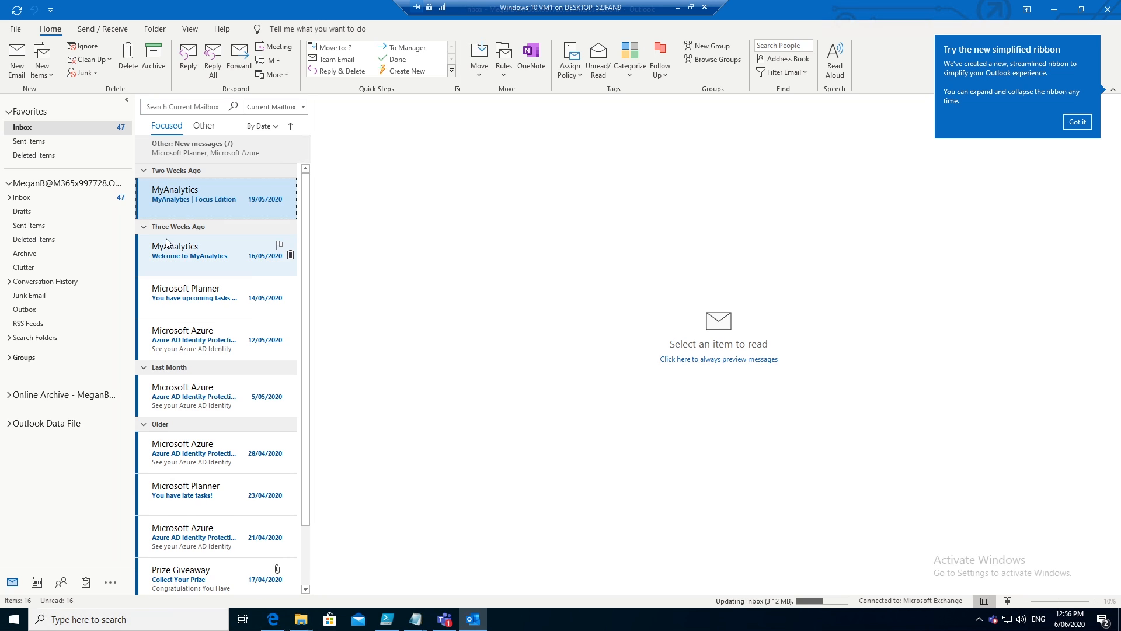
left_click(211, 126)
left_click(178, 126)
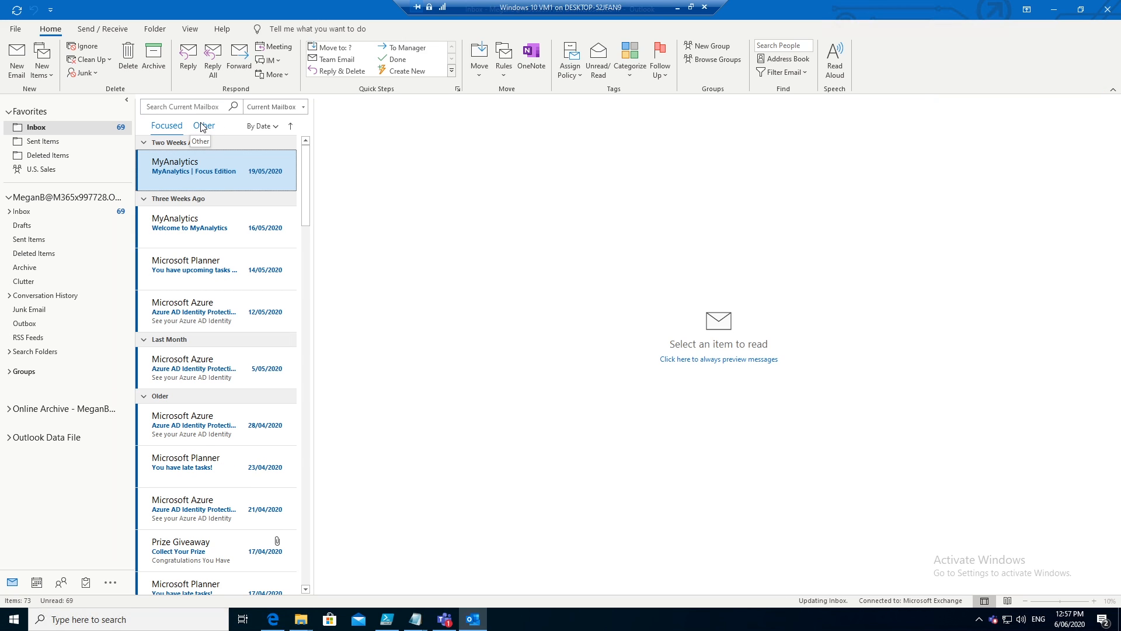
left_click(190, 31)
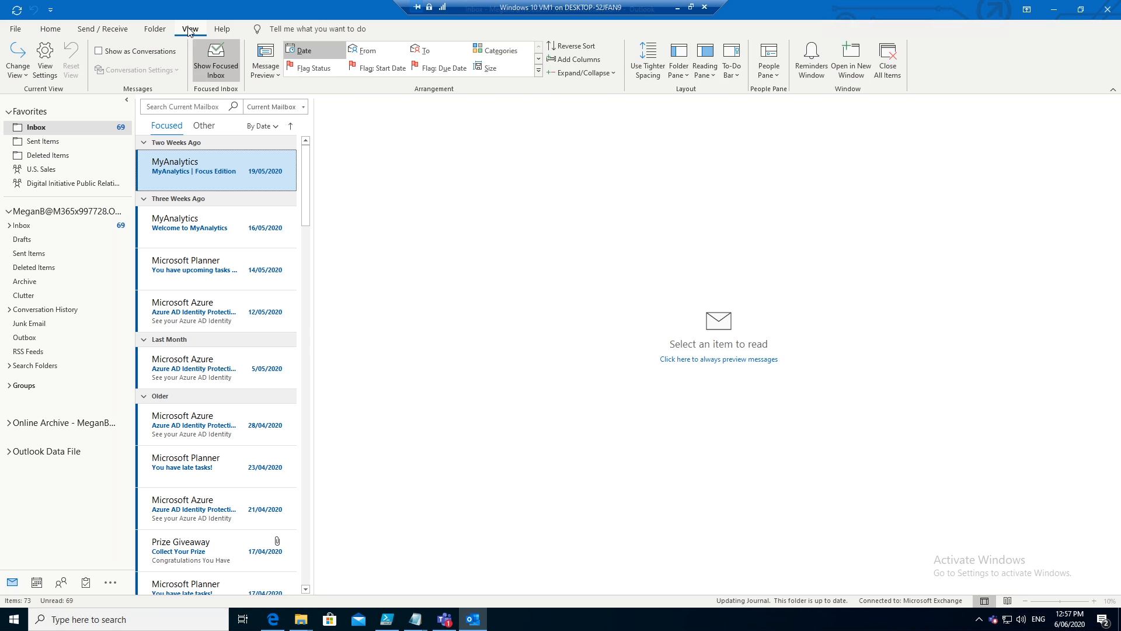
left_click(217, 68)
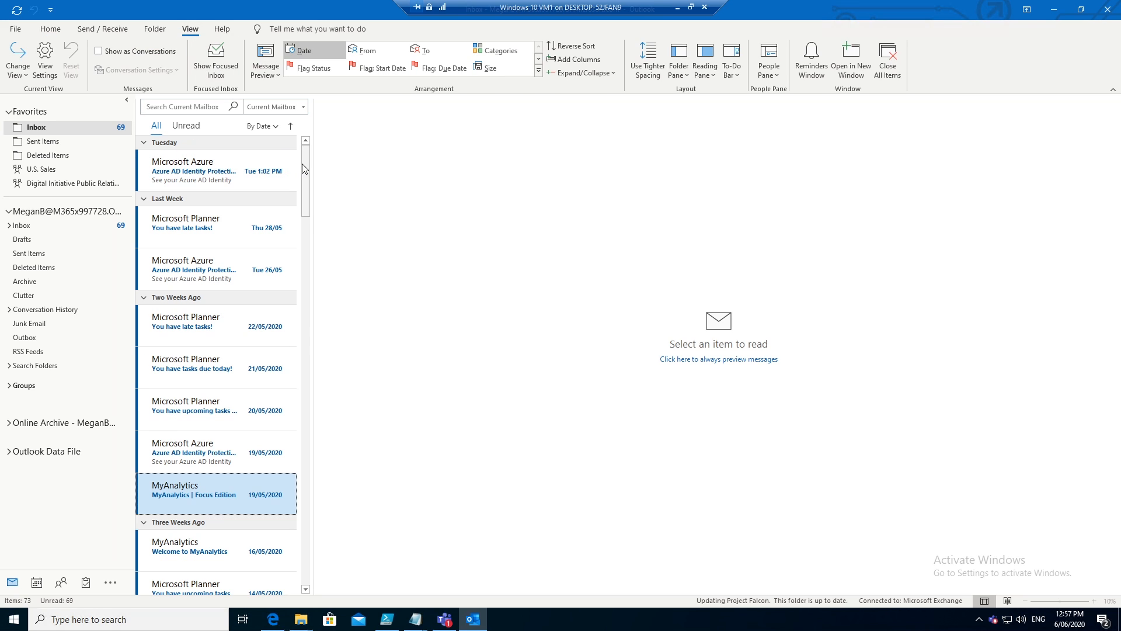
Step: Start a new email, cancel template retrieval, and bring up the message window
left_click(50, 29)
left_click(17, 58)
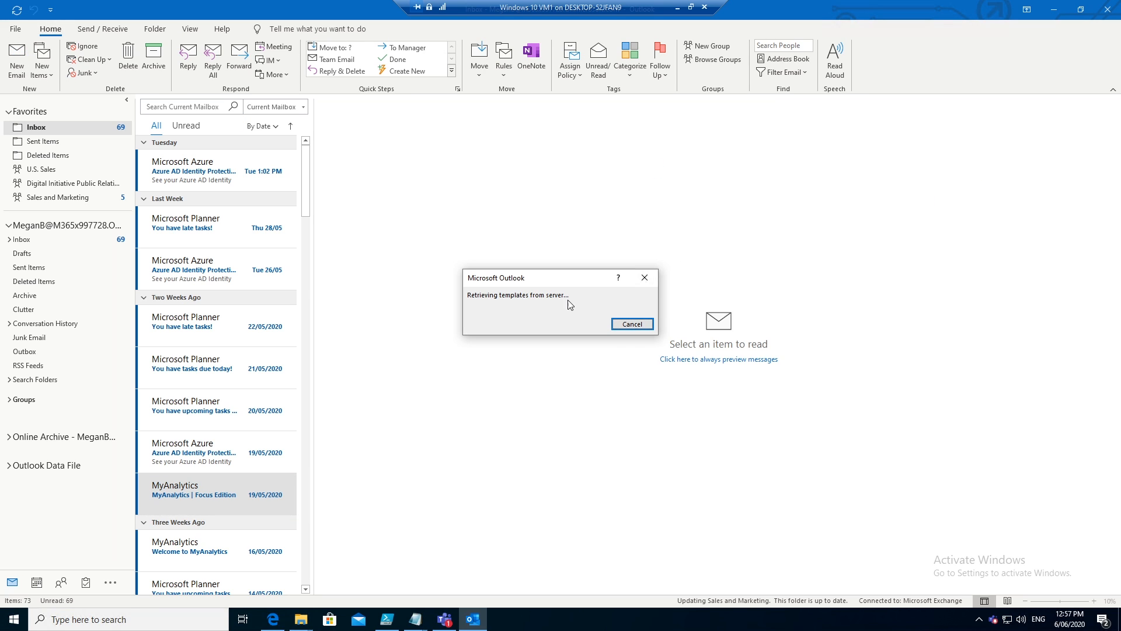
left_click_drag(565, 278, 553, 262)
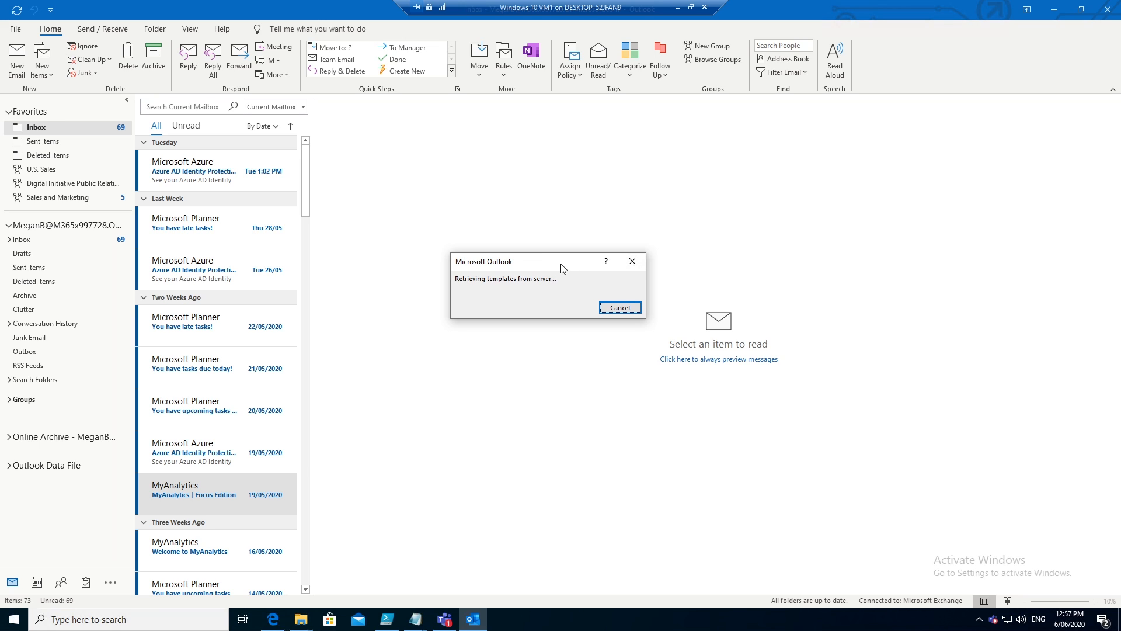
left_click(619, 307)
left_click(8, 47)
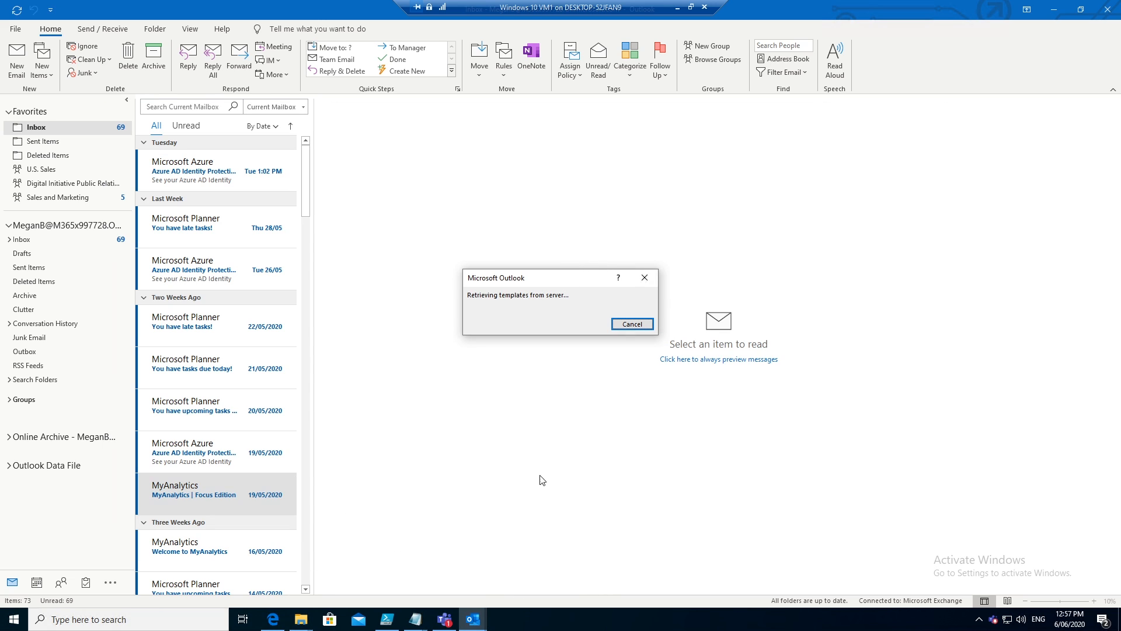
left_click(643, 320)
left_click(471, 619)
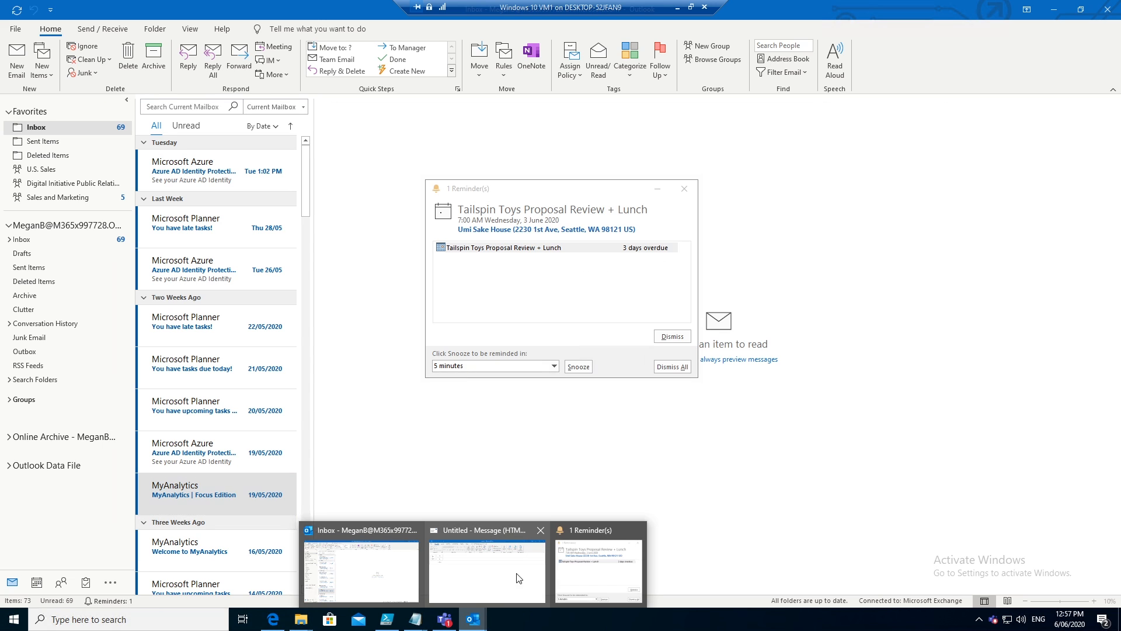
Step: Create a new 'Thankyou,' signature with the sender's name on the second line
left_click(517, 577)
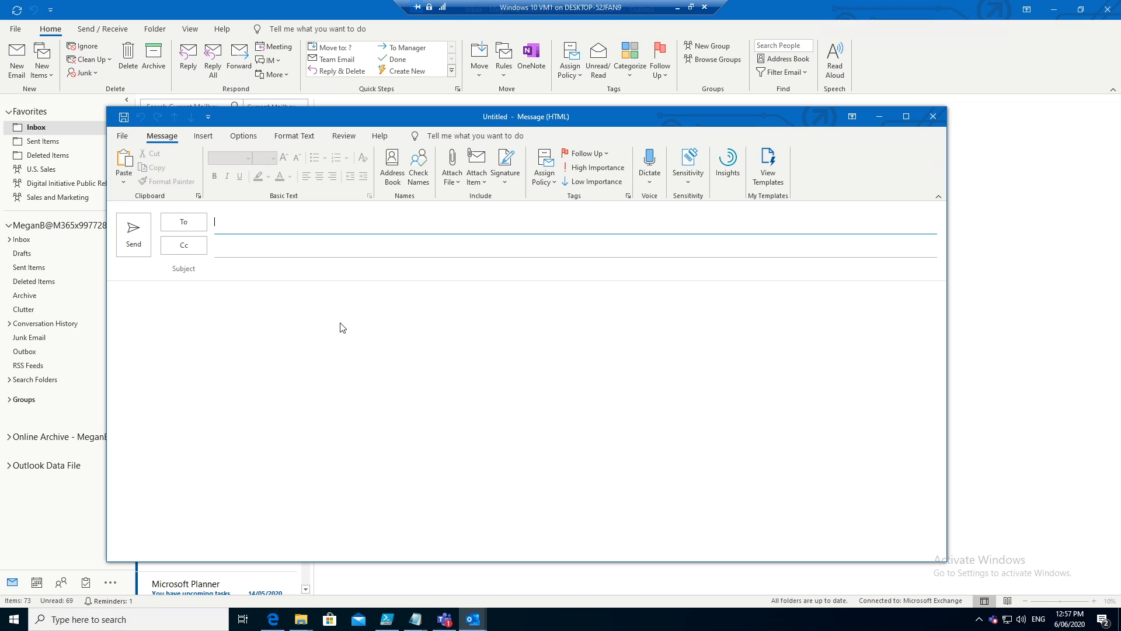
left_click(504, 178)
left_click(522, 217)
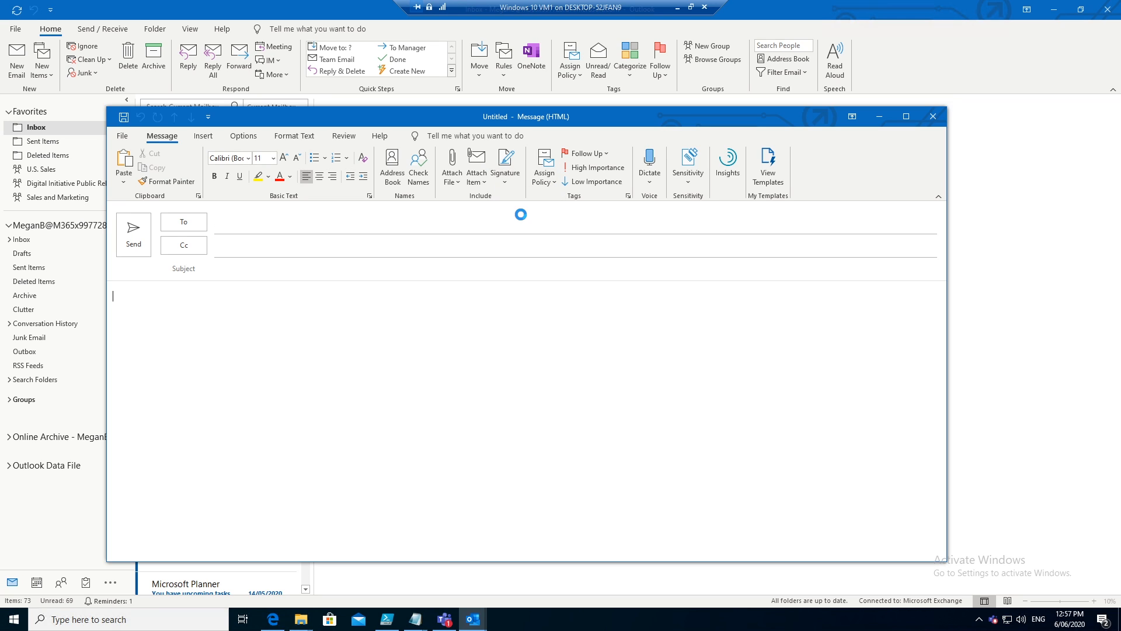
left_click(400, 293)
type("Megan")
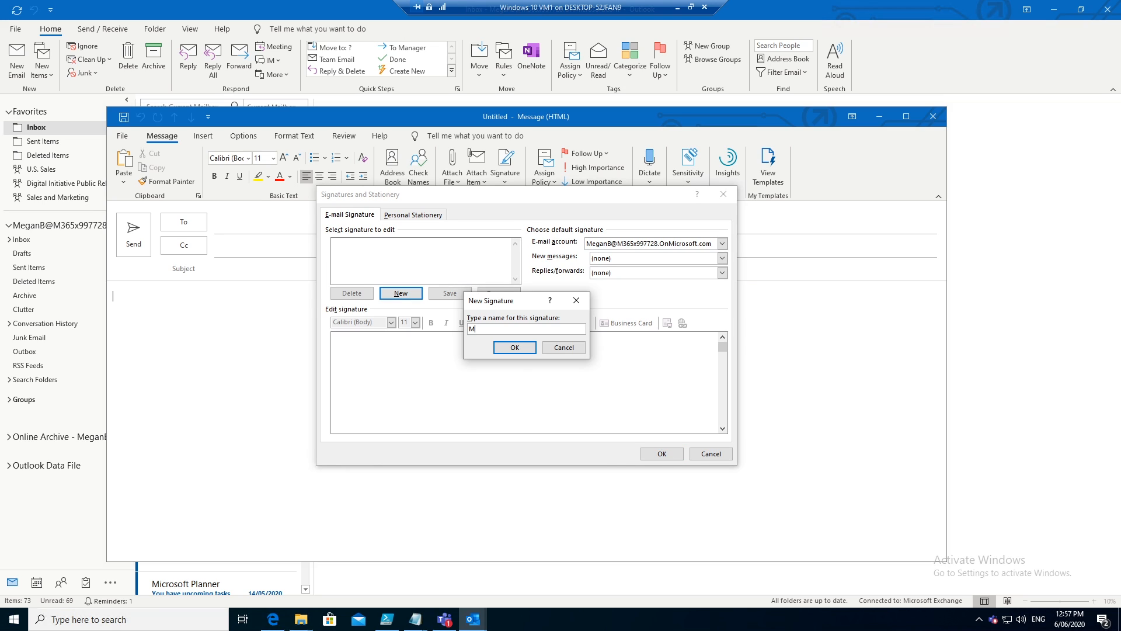
left_click(513, 350)
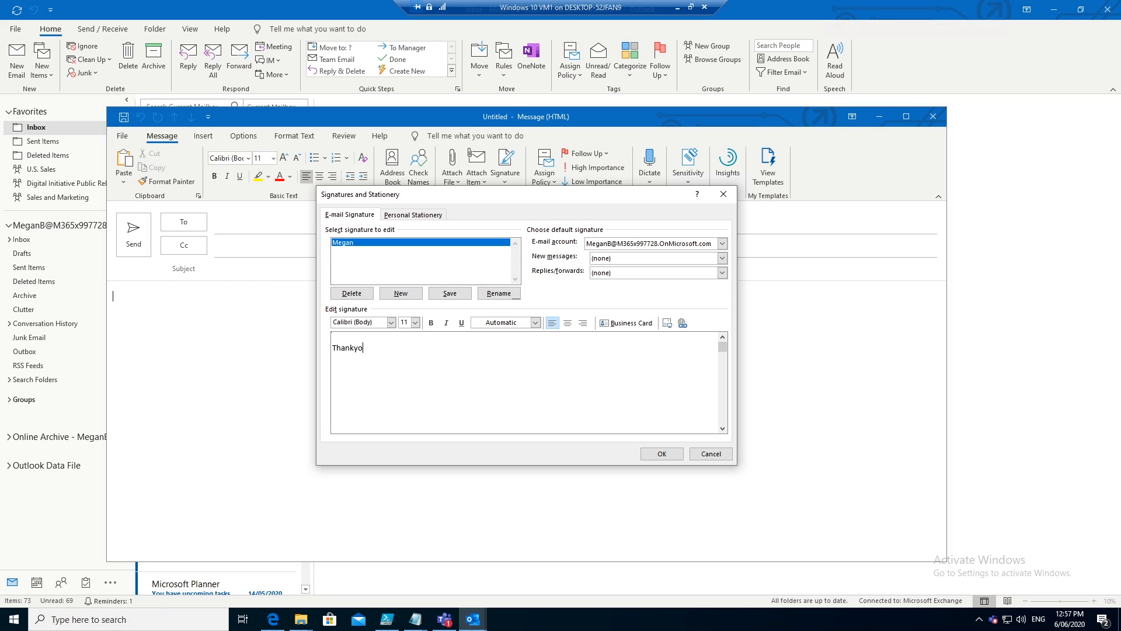
key("Return")
key("Return")
type("Megan Test")
left_click(463, 295)
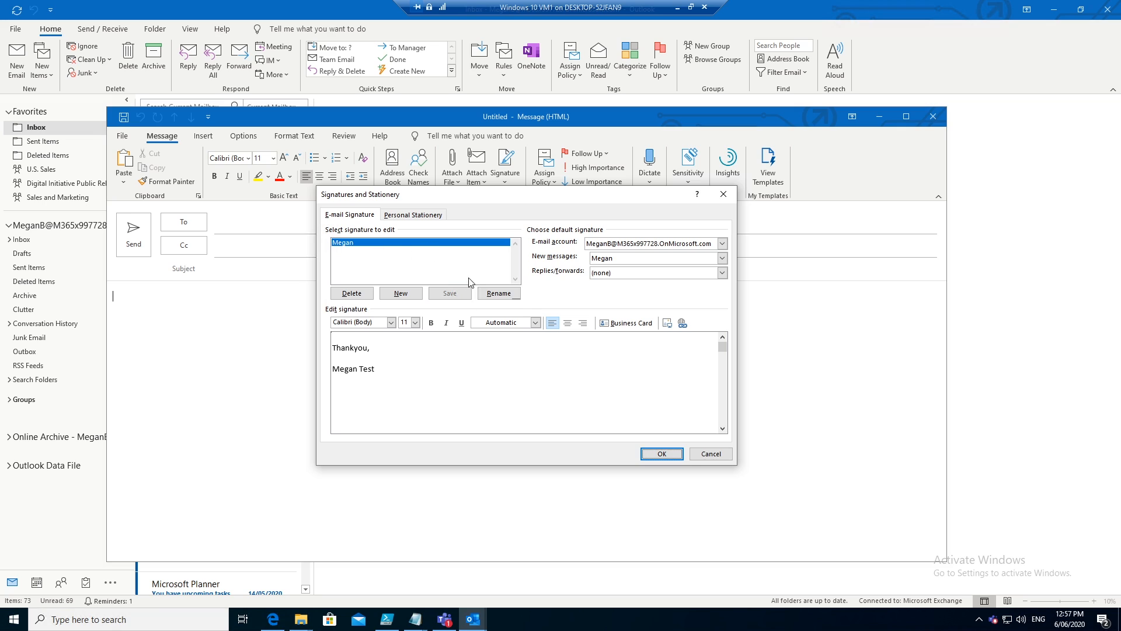
left_click(661, 454)
Step: Make the new signature the default for new messages and replies/forwards
left_click(514, 182)
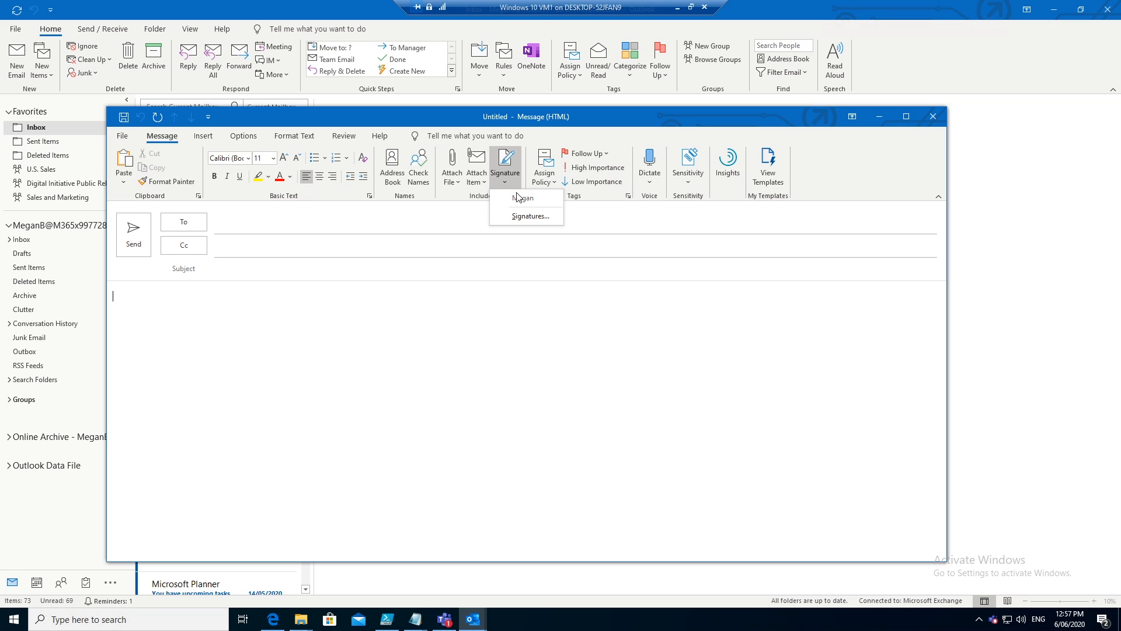
left_click(531, 217)
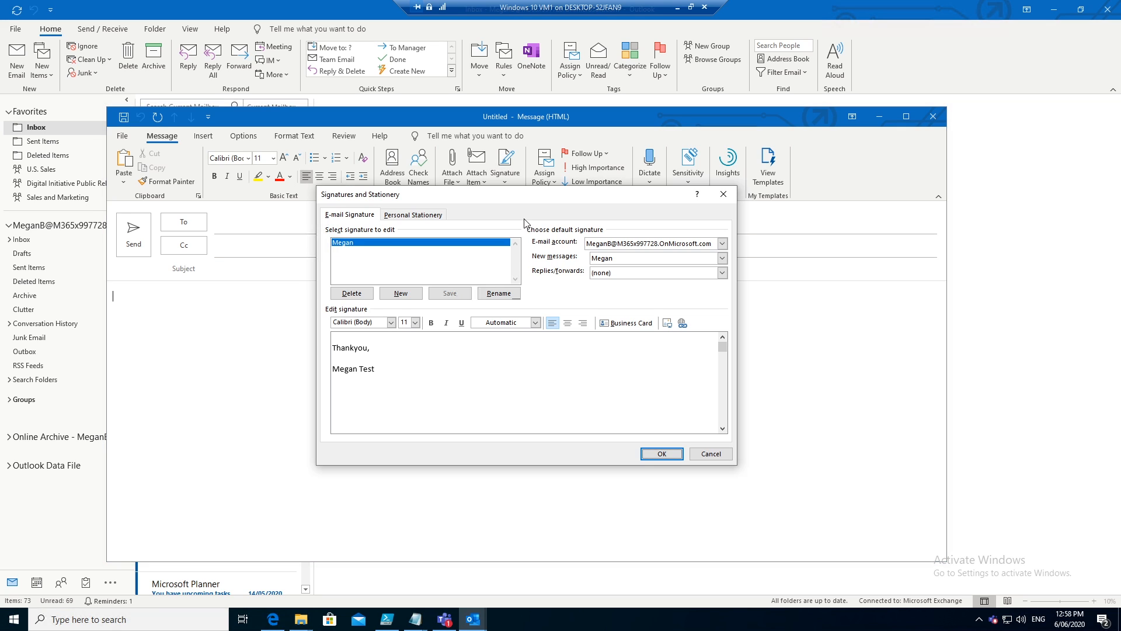
left_click(607, 260)
left_click(611, 276)
left_click(611, 274)
left_click(604, 291)
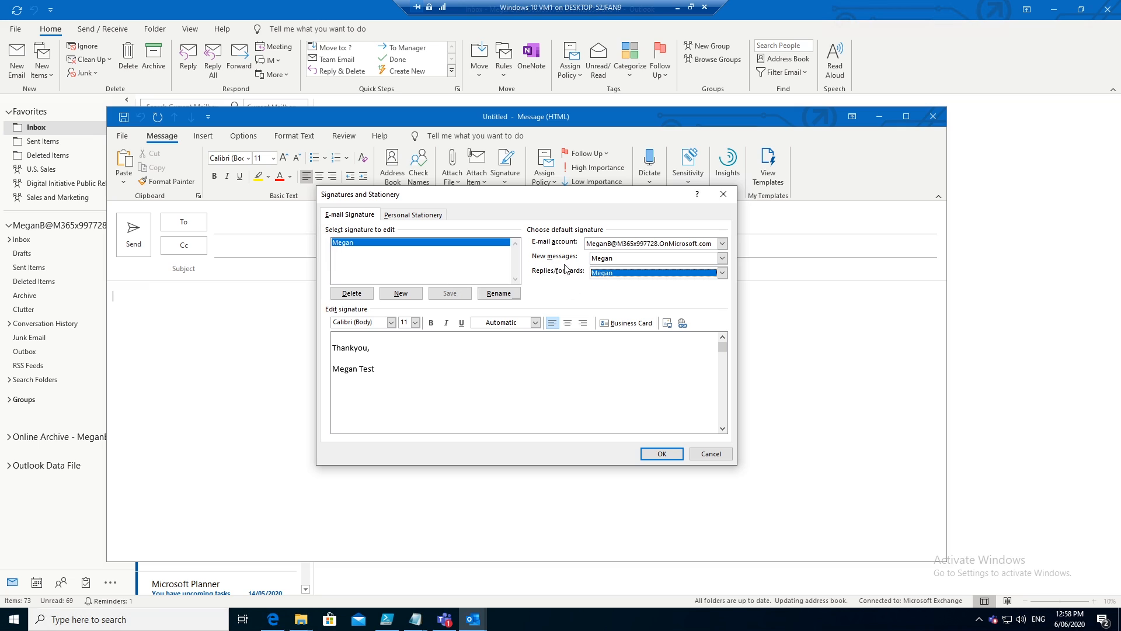
left_click(663, 454)
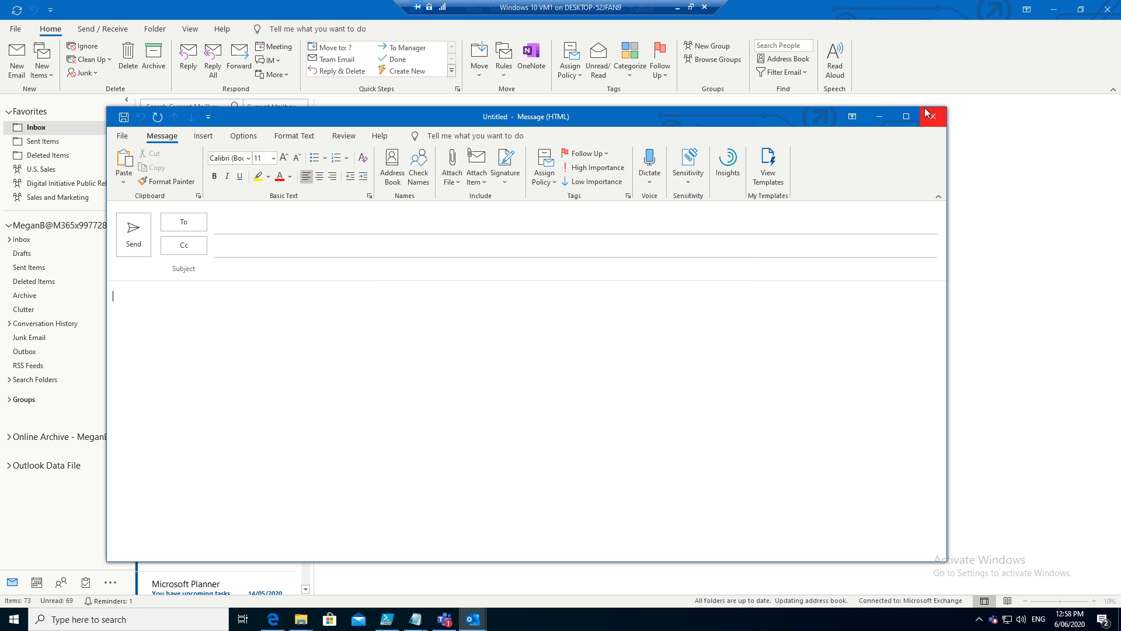
Step: Close the draft and reminder, then confirm the signature appears in a fresh message
left_click(933, 116)
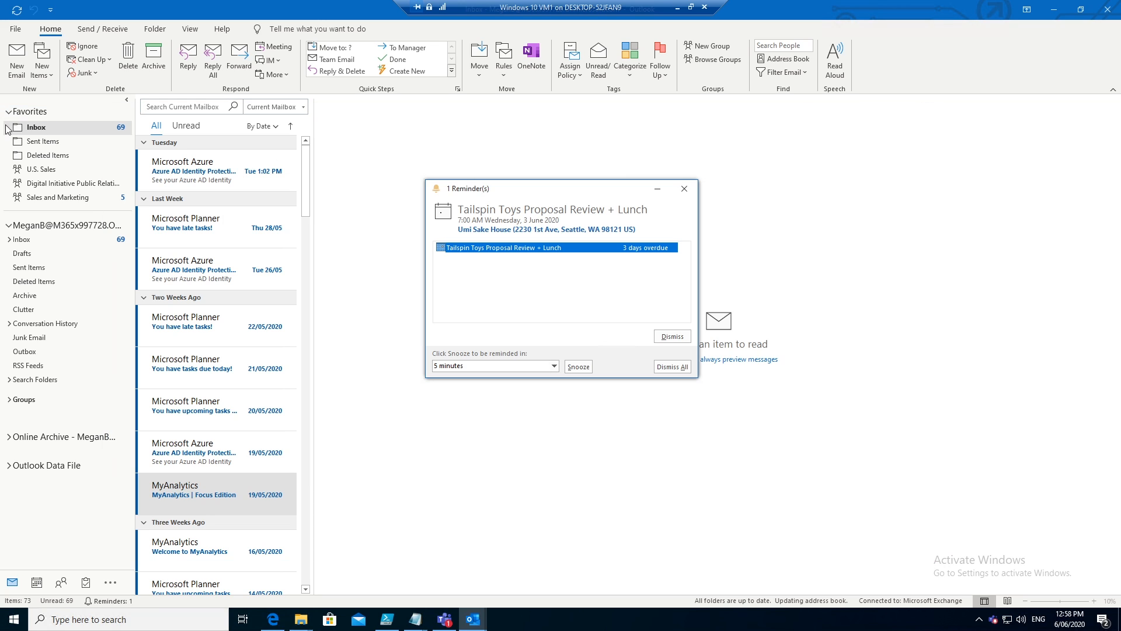
left_click(684, 188)
left_click(23, 76)
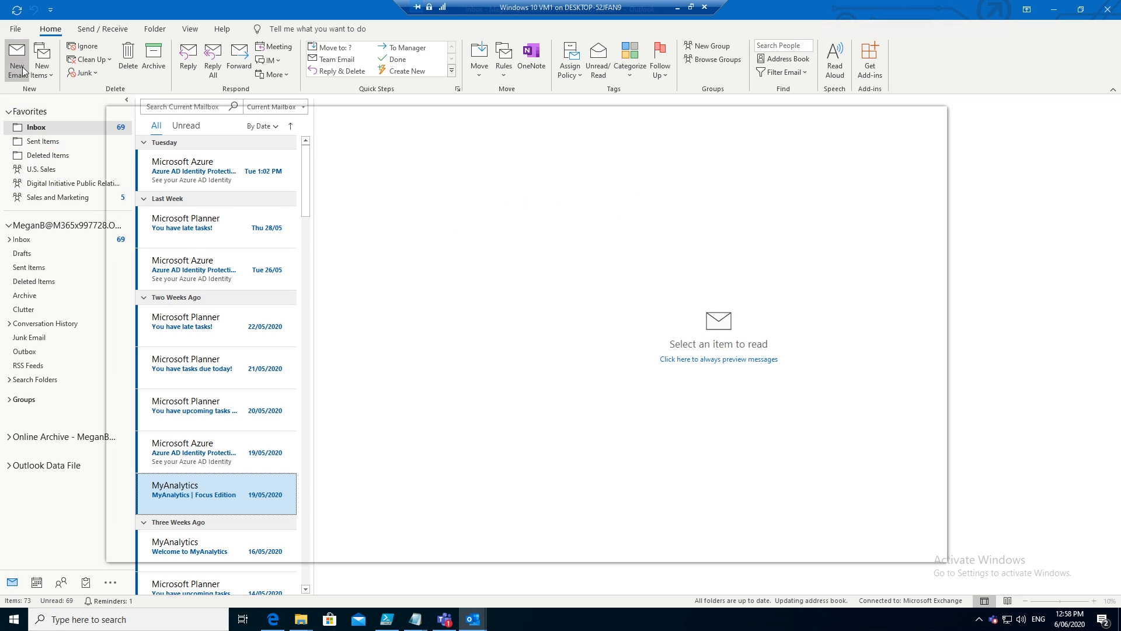
left_click_drag(204, 353, 133, 300)
left_click(133, 300)
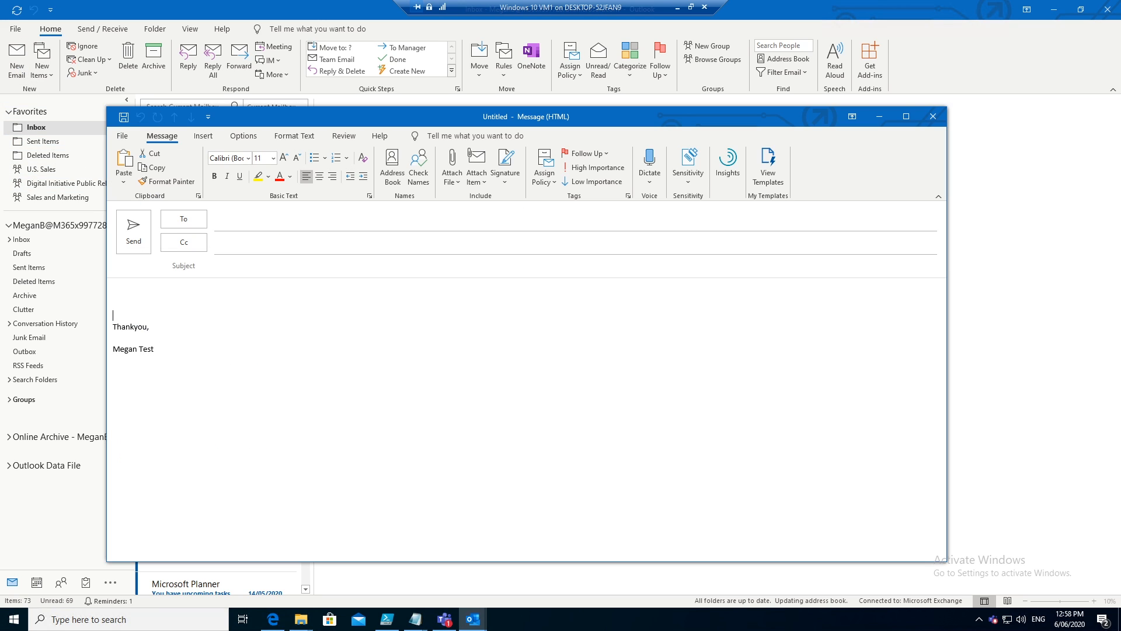
left_click(461, 178)
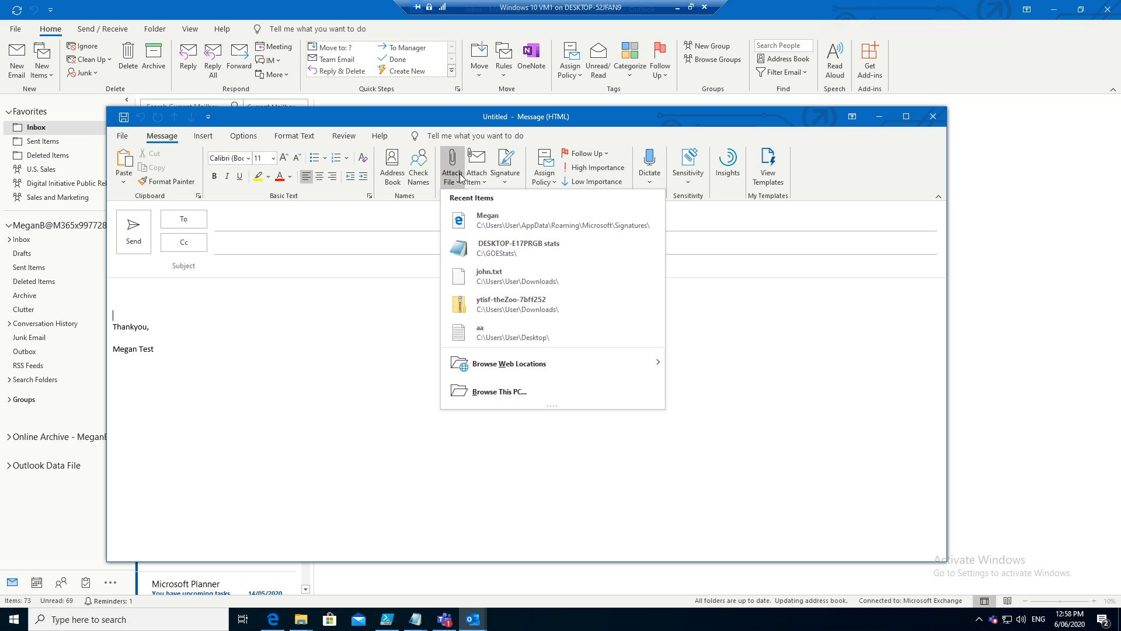
left_click(505, 175)
left_click(526, 216)
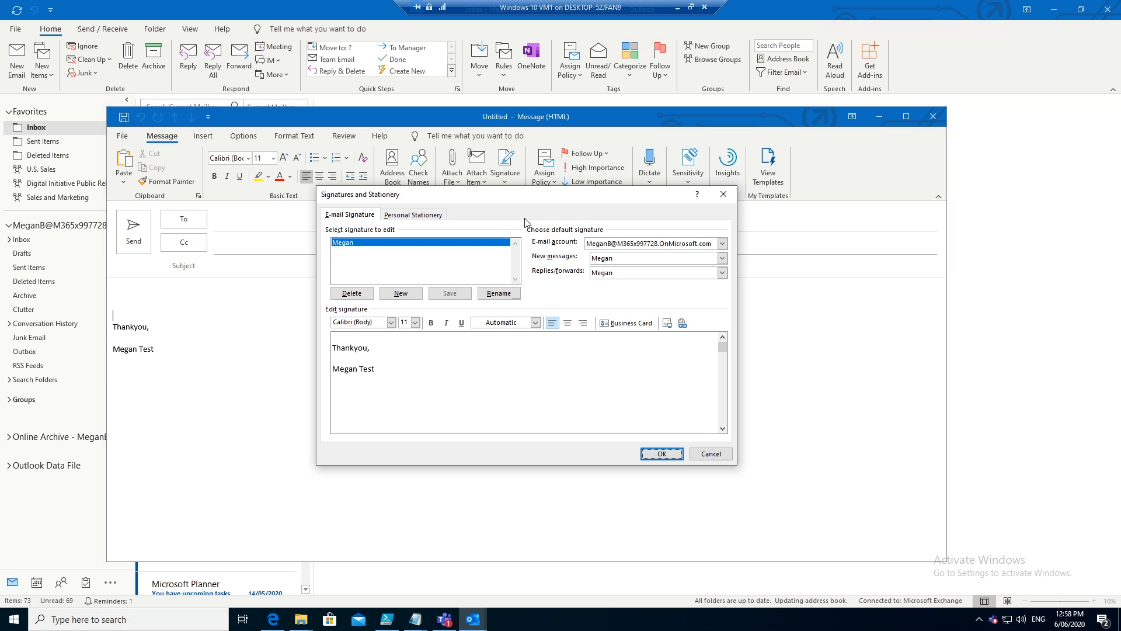
left_click(631, 244)
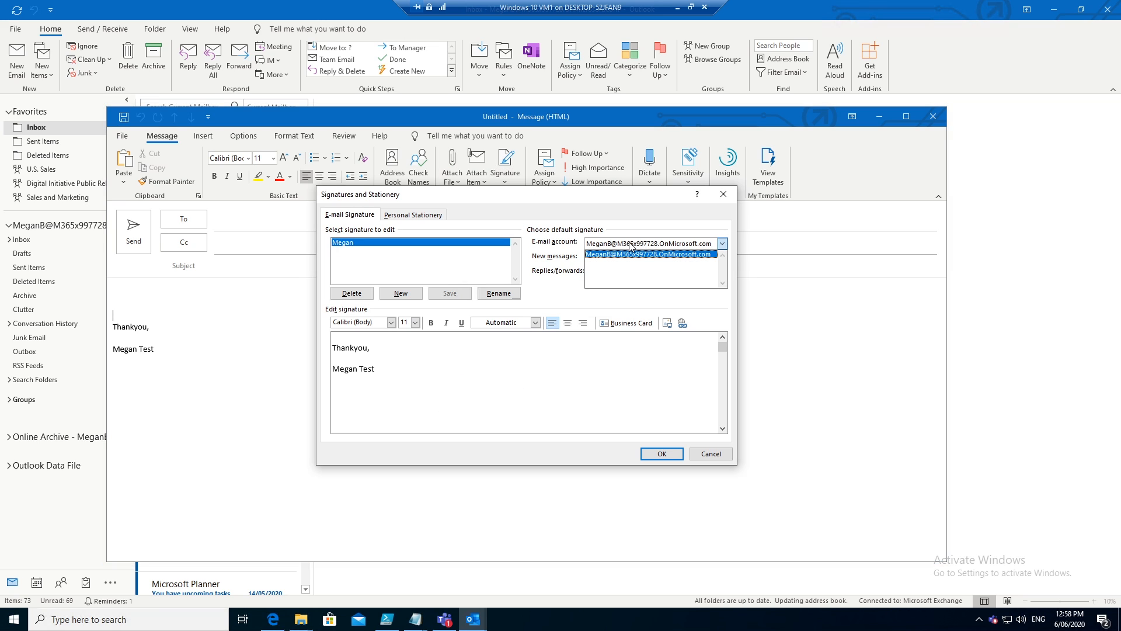
left_click(610, 266)
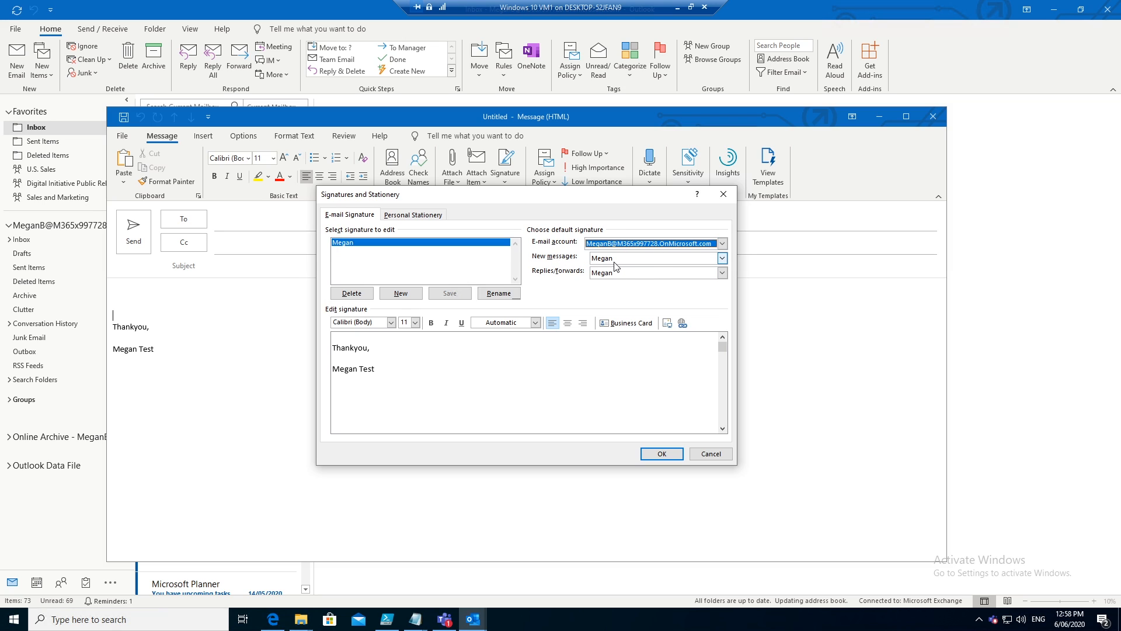
left_click(660, 454)
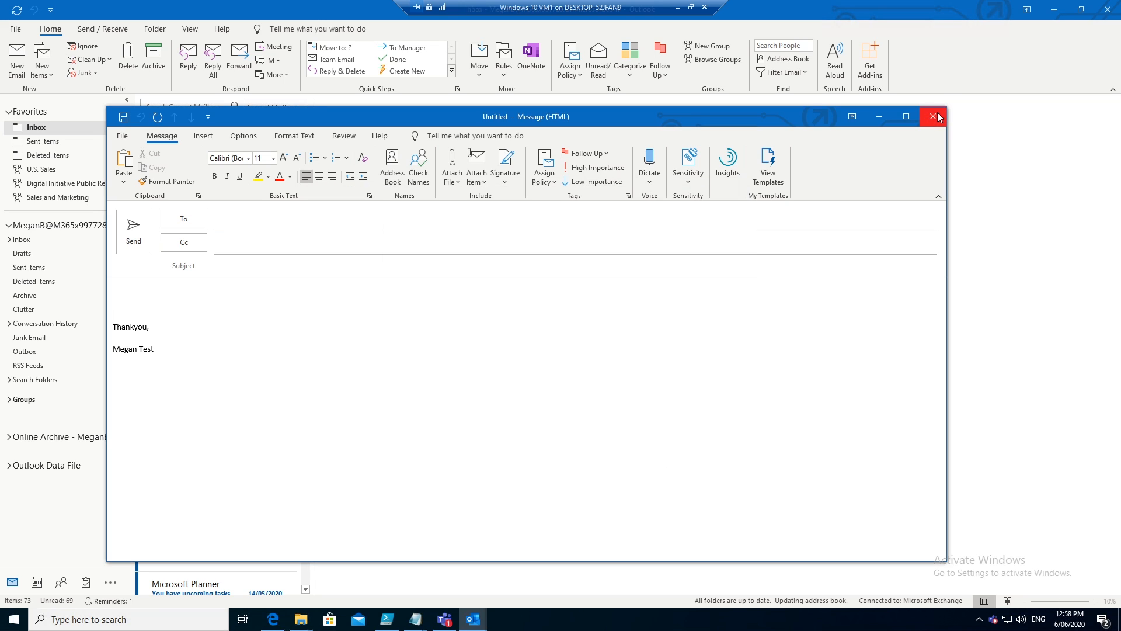
left_click(937, 117)
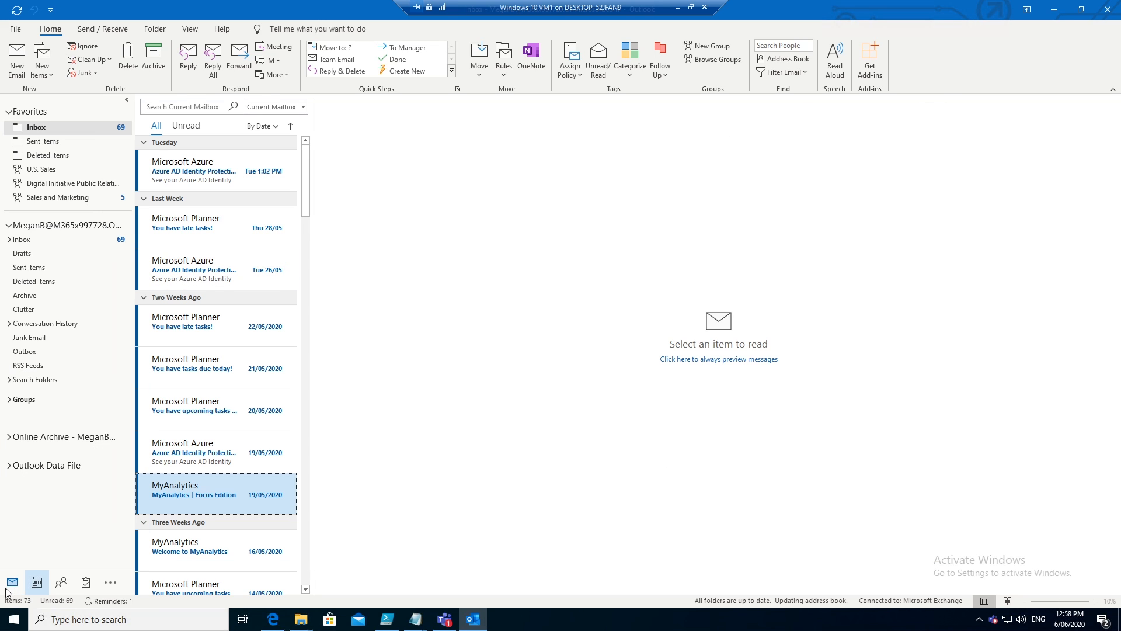
Step: Browse Calendar, the full folder list with Data File and Online Archive folders, and People
left_click(36, 582)
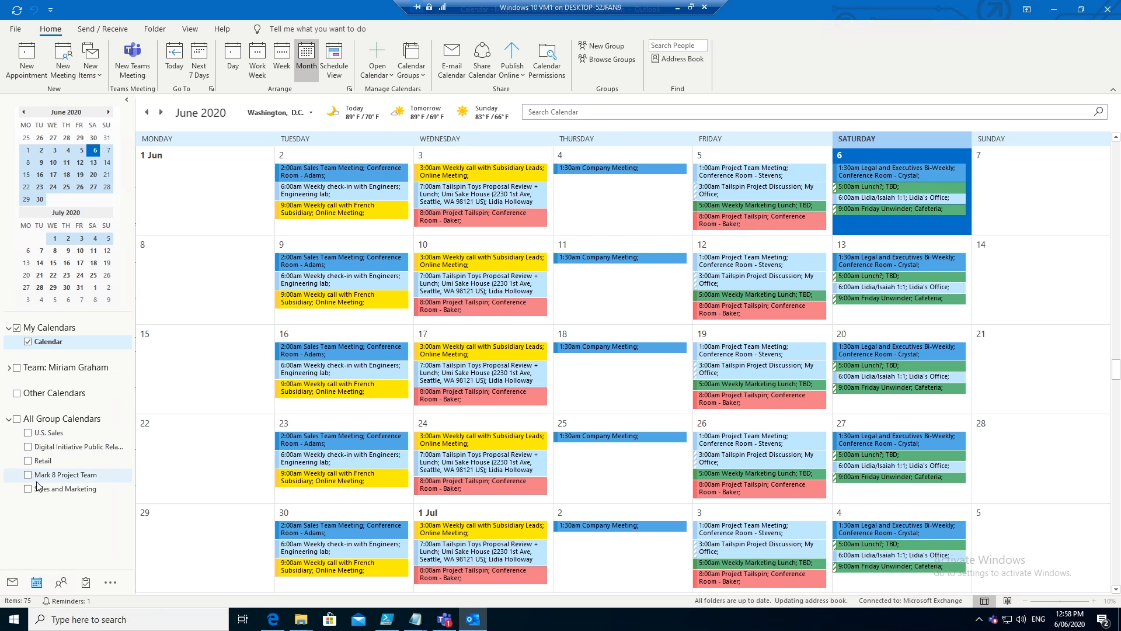
left_click(13, 582)
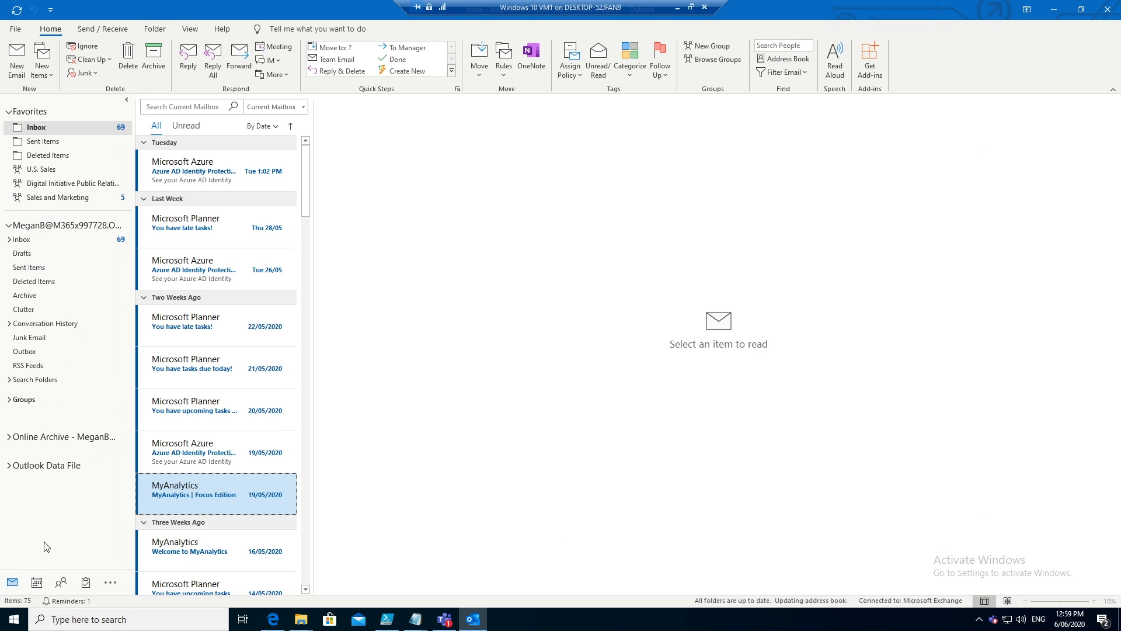
left_click(107, 585)
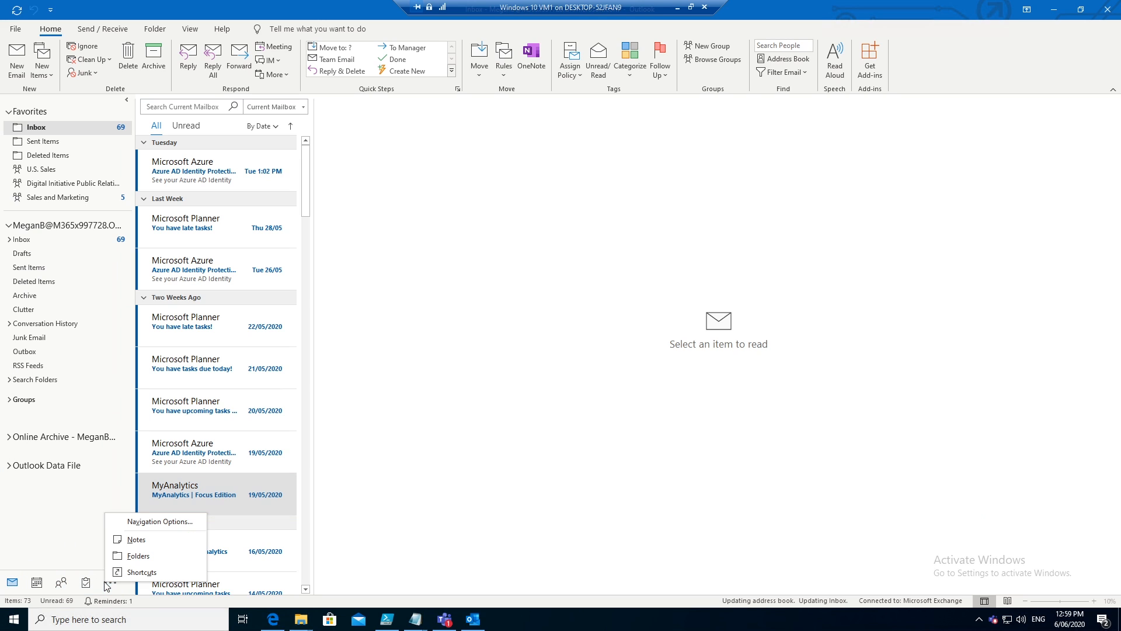
left_click(131, 564)
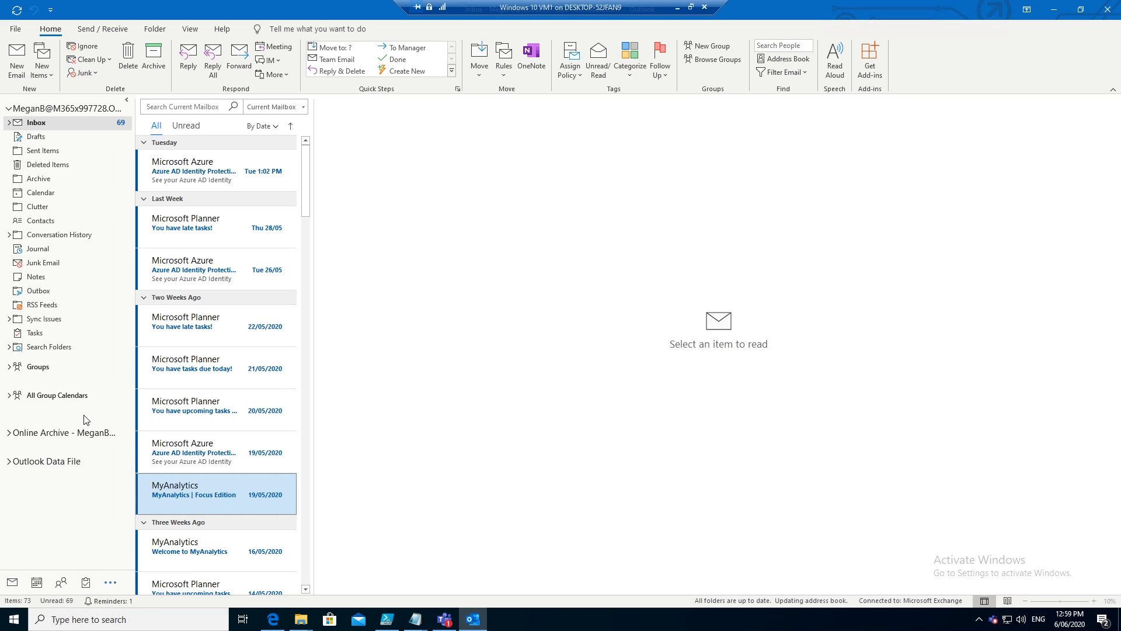
left_click(9, 462)
left_click(9, 461)
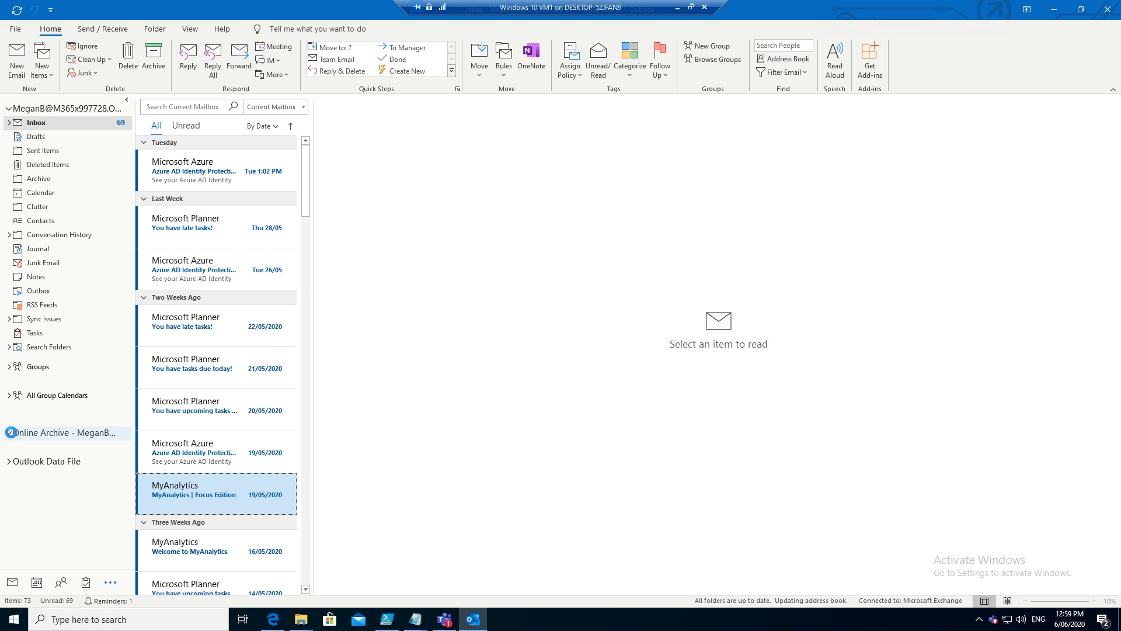
double_click(24, 436)
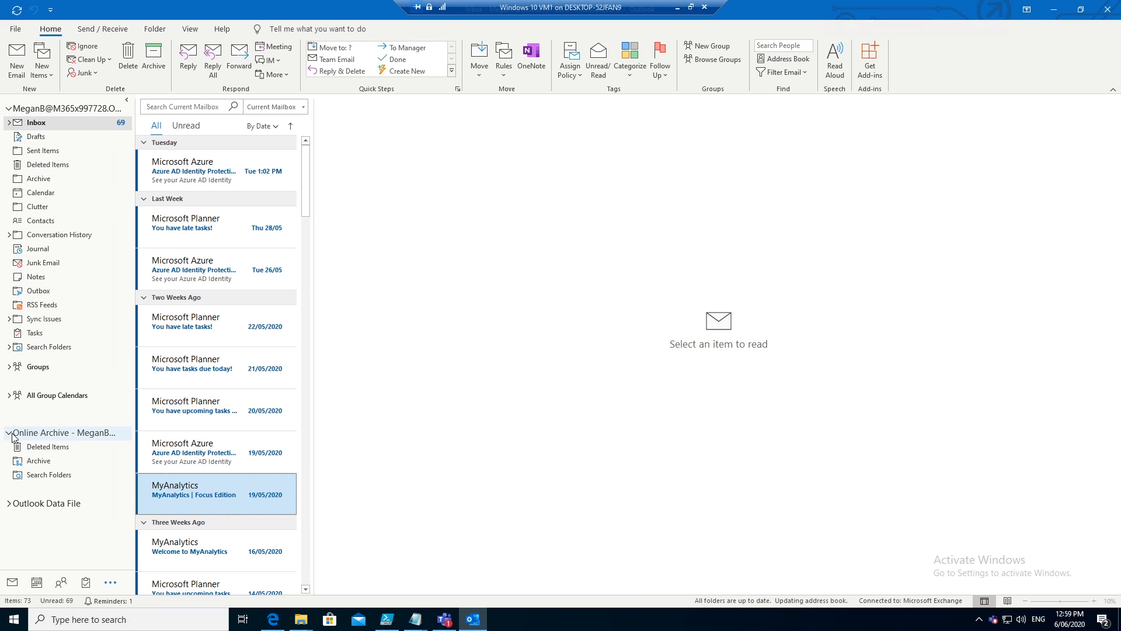
left_click(8, 432)
mouse_move(41, 576)
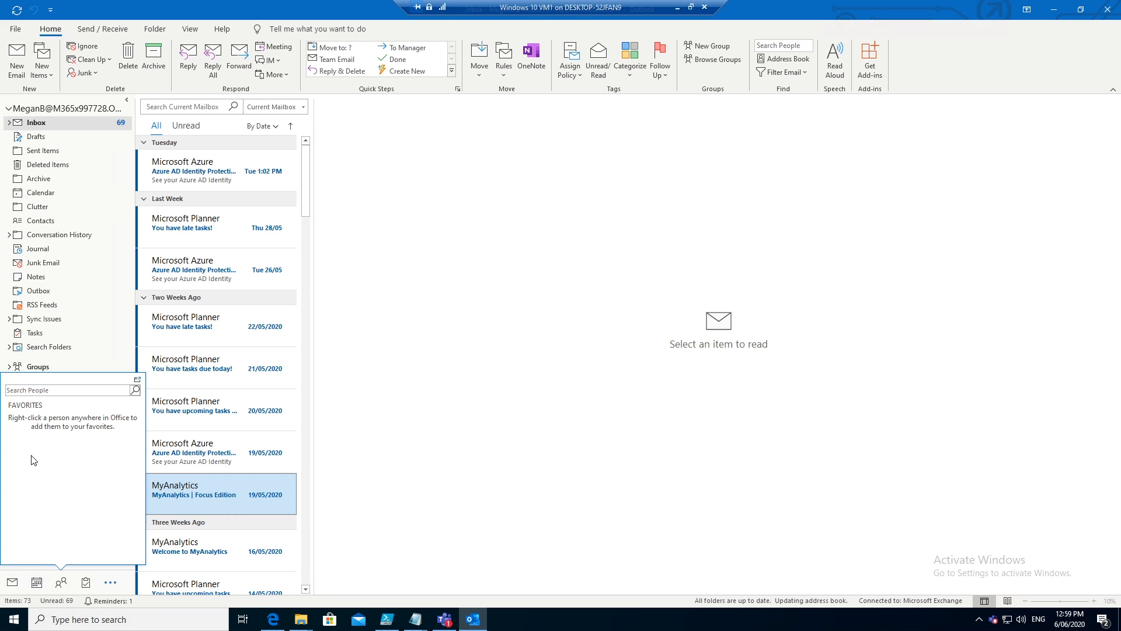
left_click(60, 582)
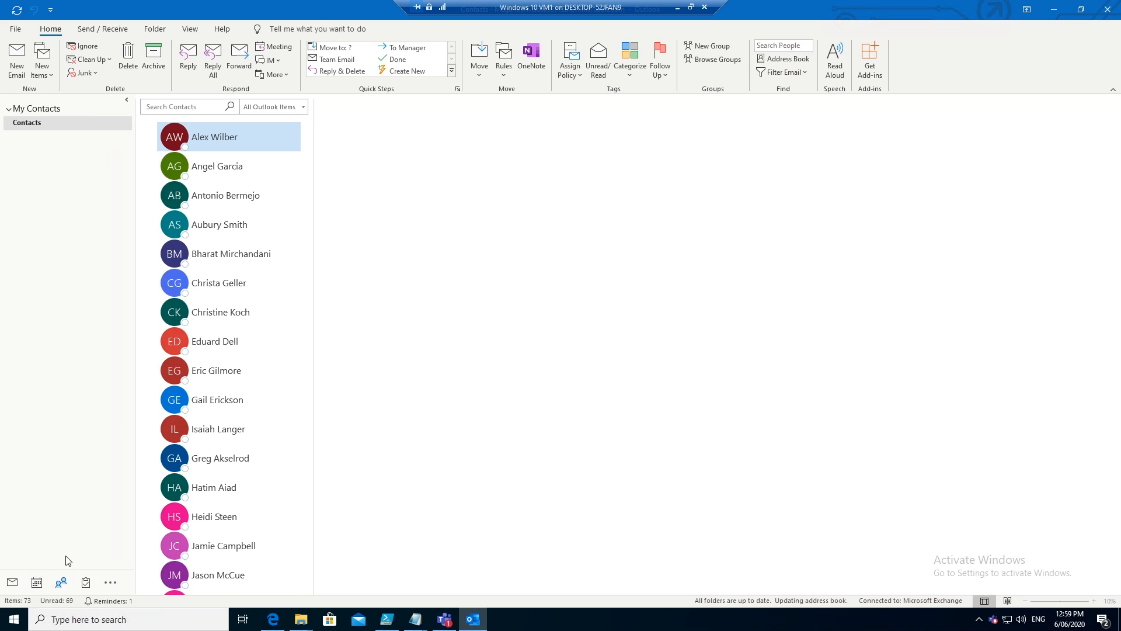
left_click(12, 582)
mouse_move(43, 586)
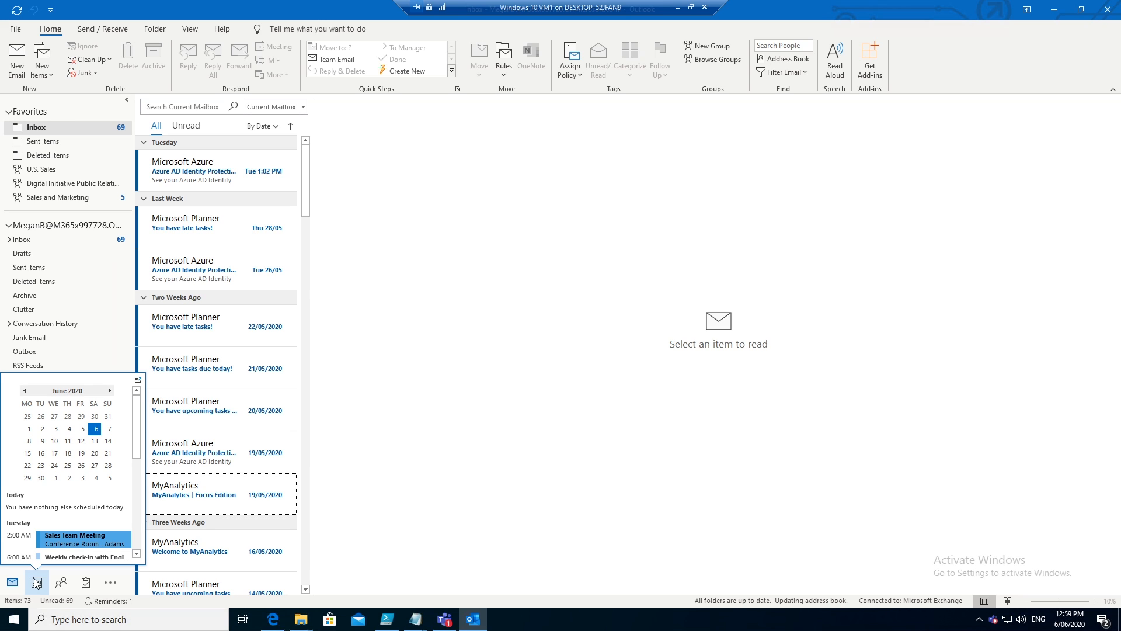
Step: Open the calendar in a separate window, reposition it, then close it
right_click(36, 583)
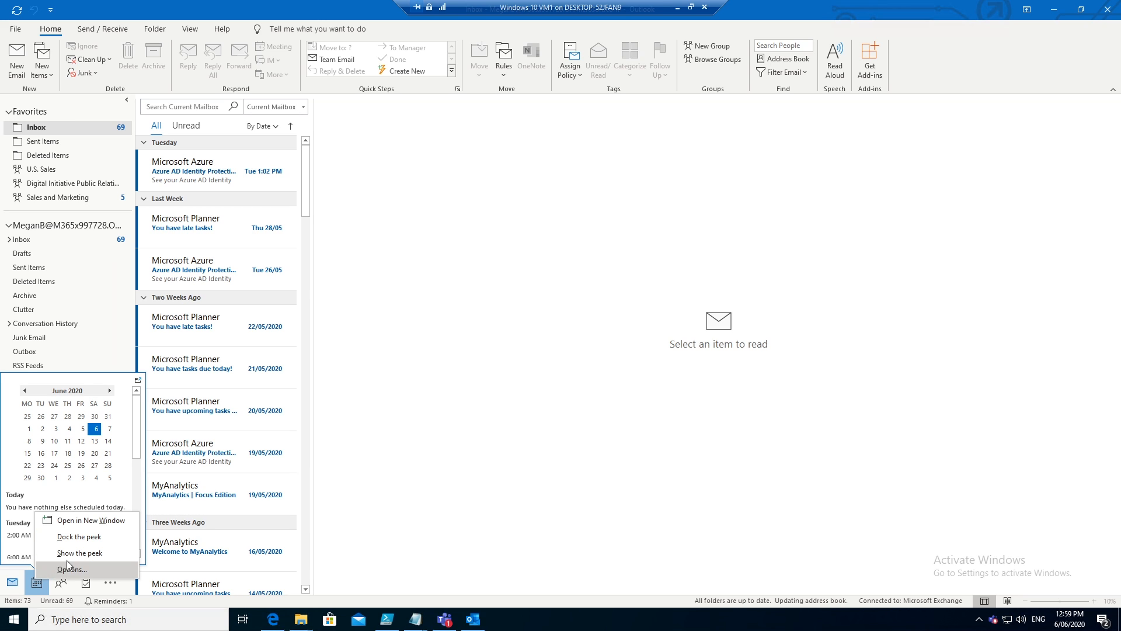
left_click(85, 526)
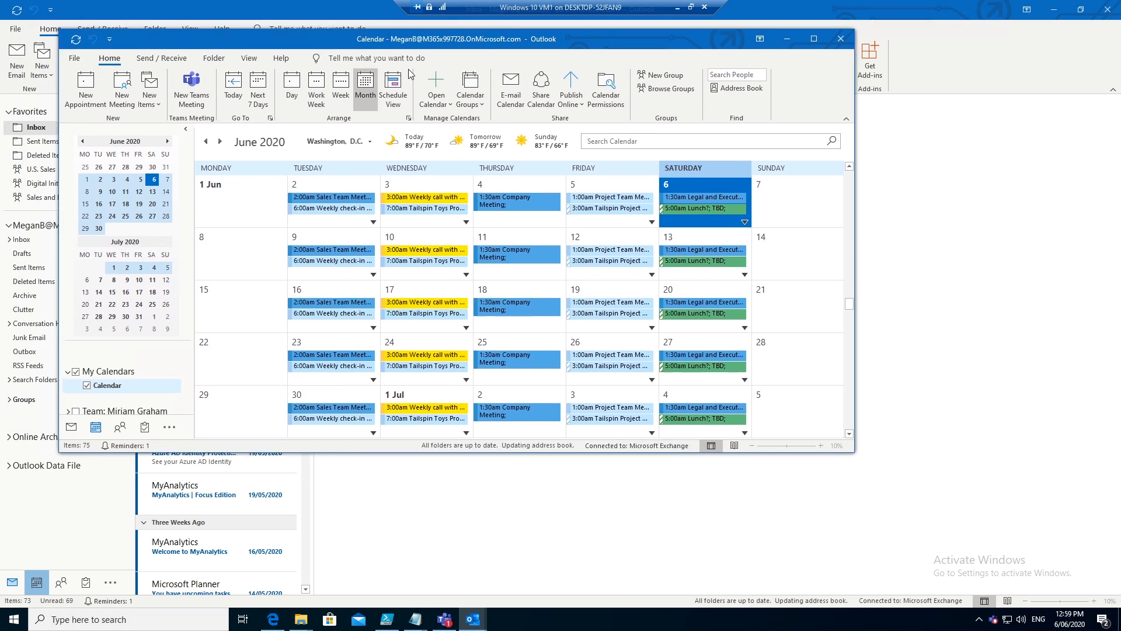
left_click_drag(334, 39, 509, 105)
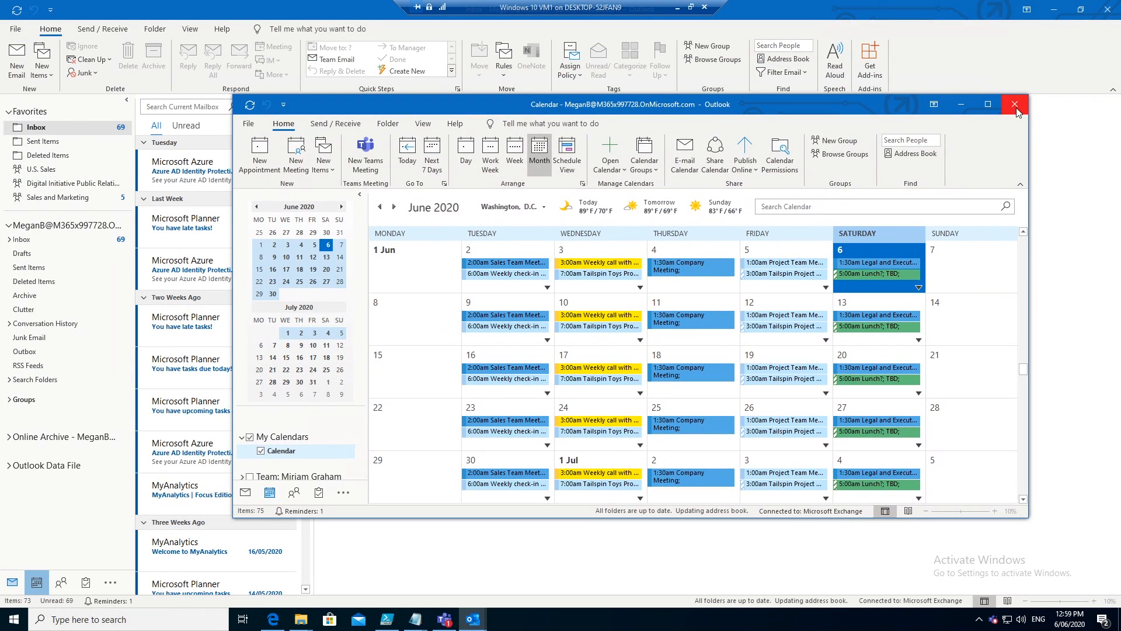
left_click(1015, 105)
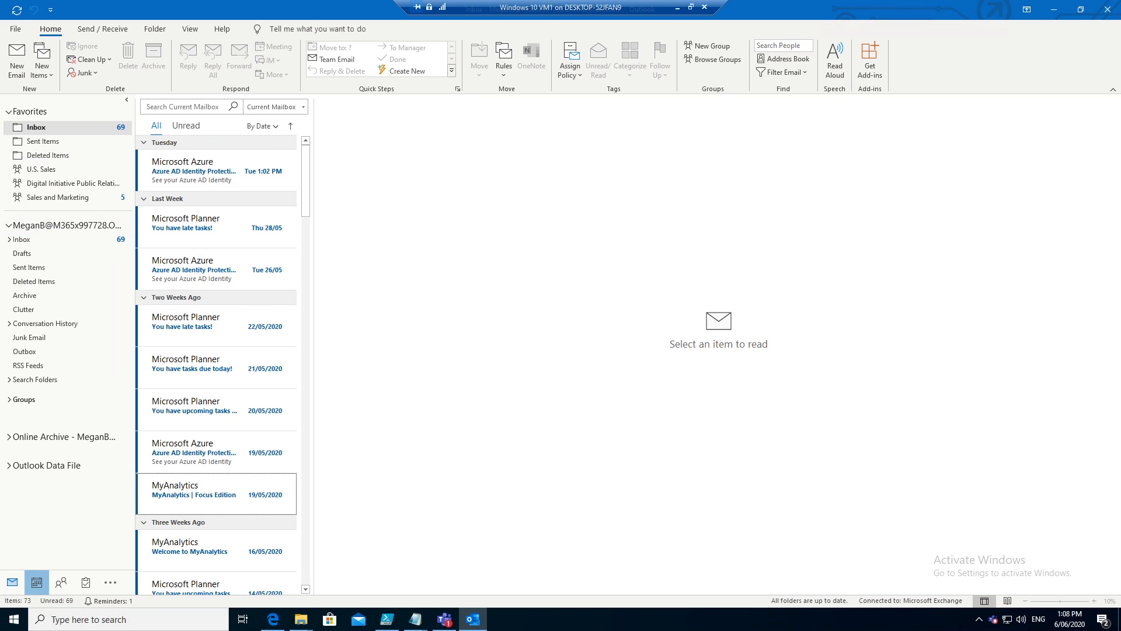
Step: Add a new e-mail account in Account Settings using the admin's e-mail address
left_click(16, 31)
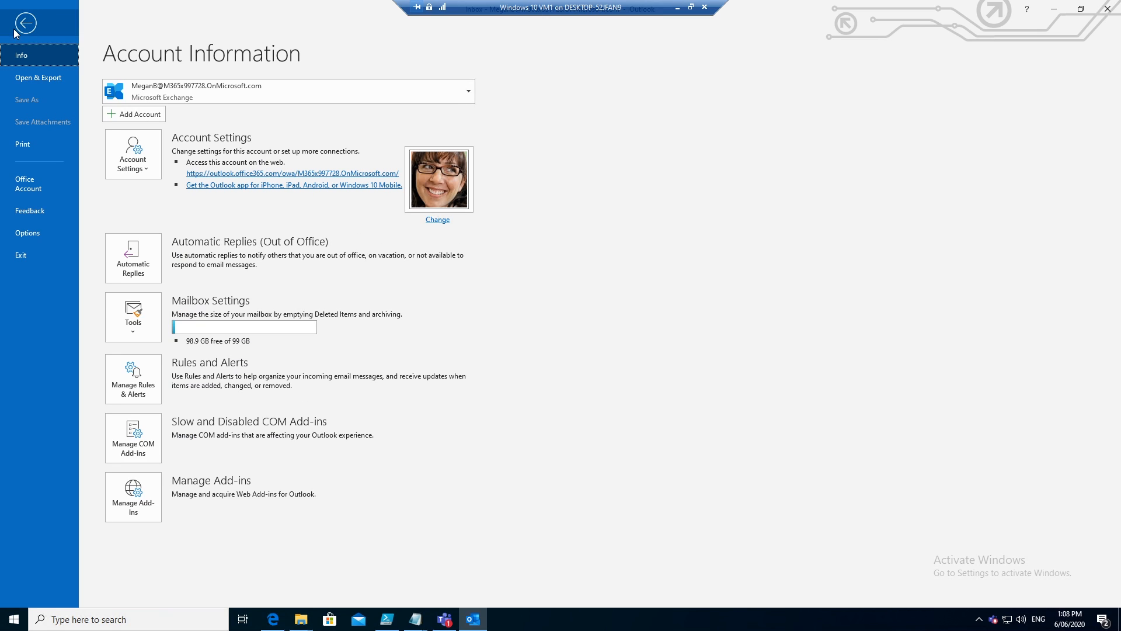
left_click(146, 158)
left_click(161, 194)
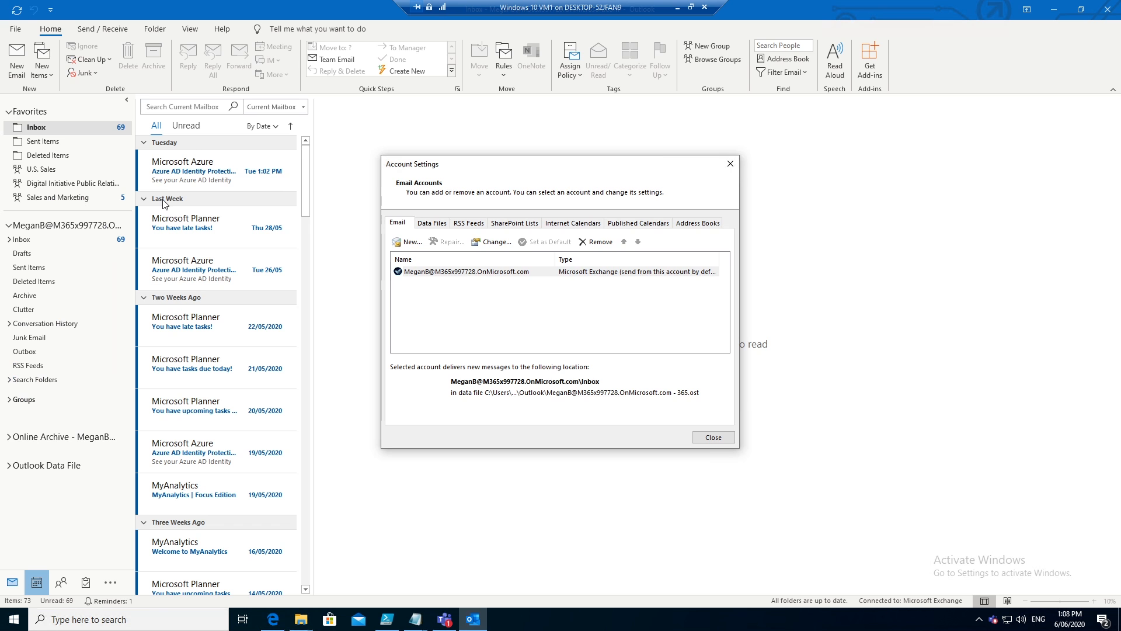
left_click(403, 245)
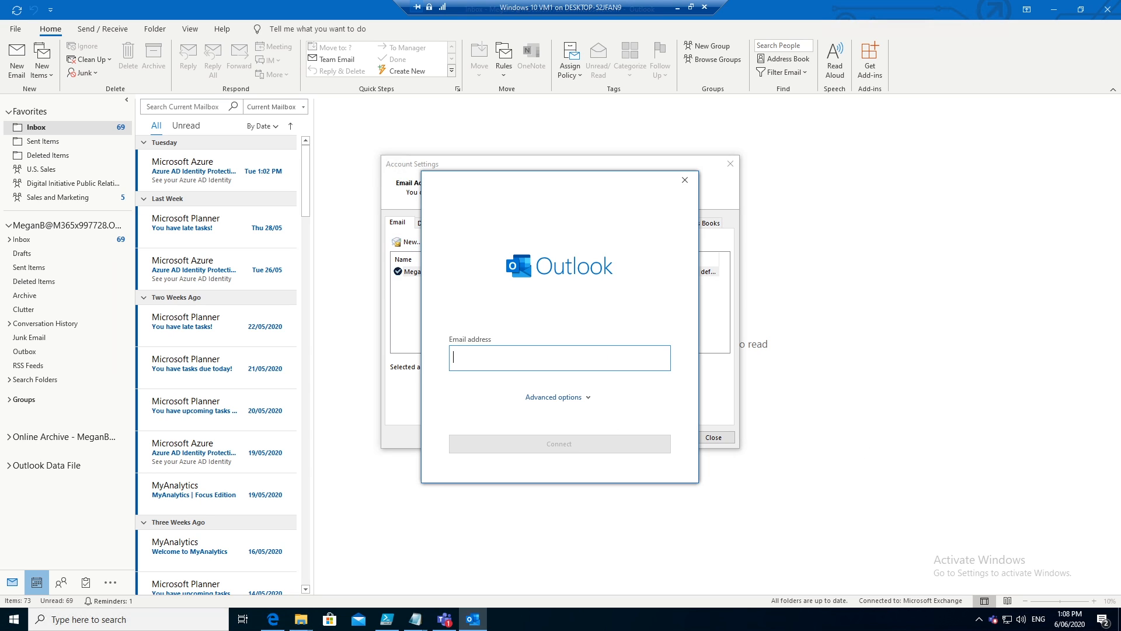
key("ctrl+v")
left_click(559, 444)
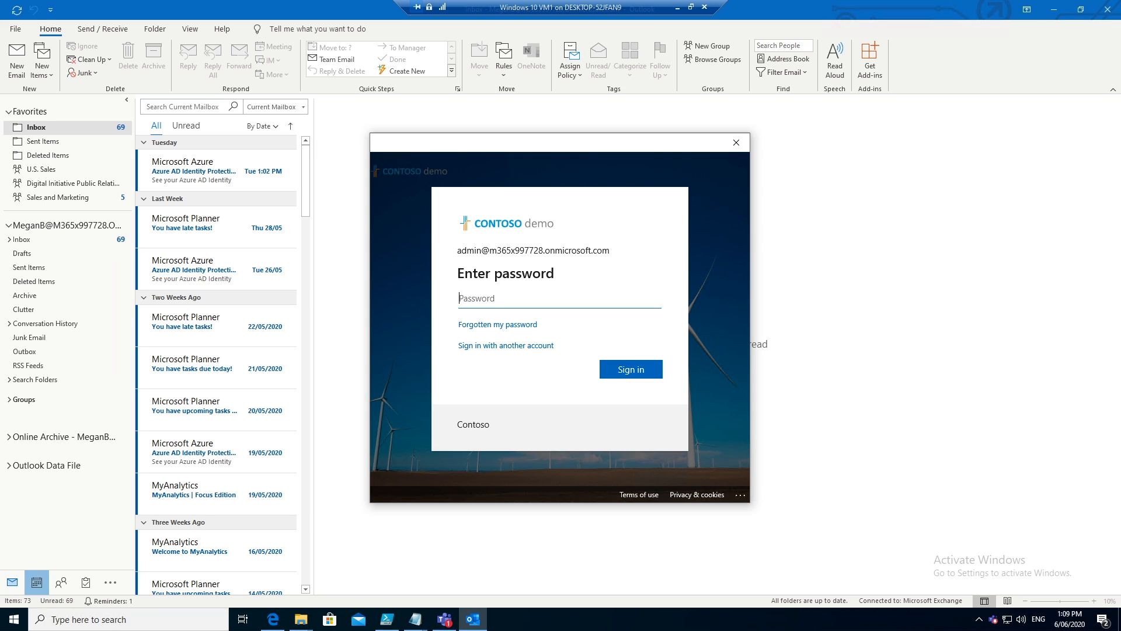
Step: Sign in with the admin password and verify the texted code
key("ctrl+v")
left_click(627, 369)
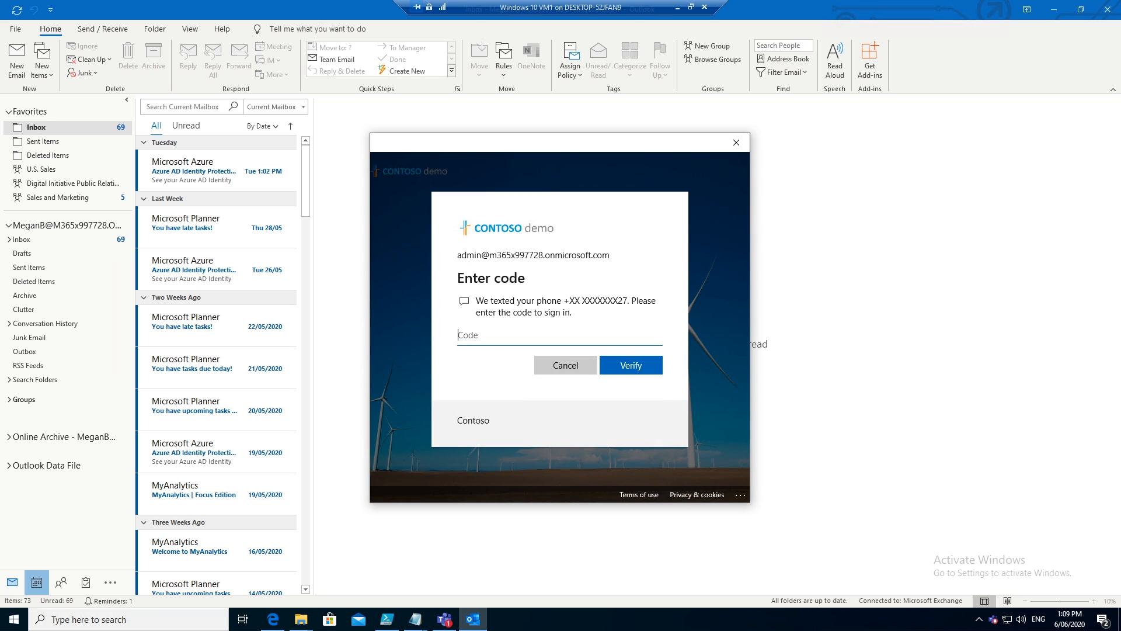
left_click(645, 371)
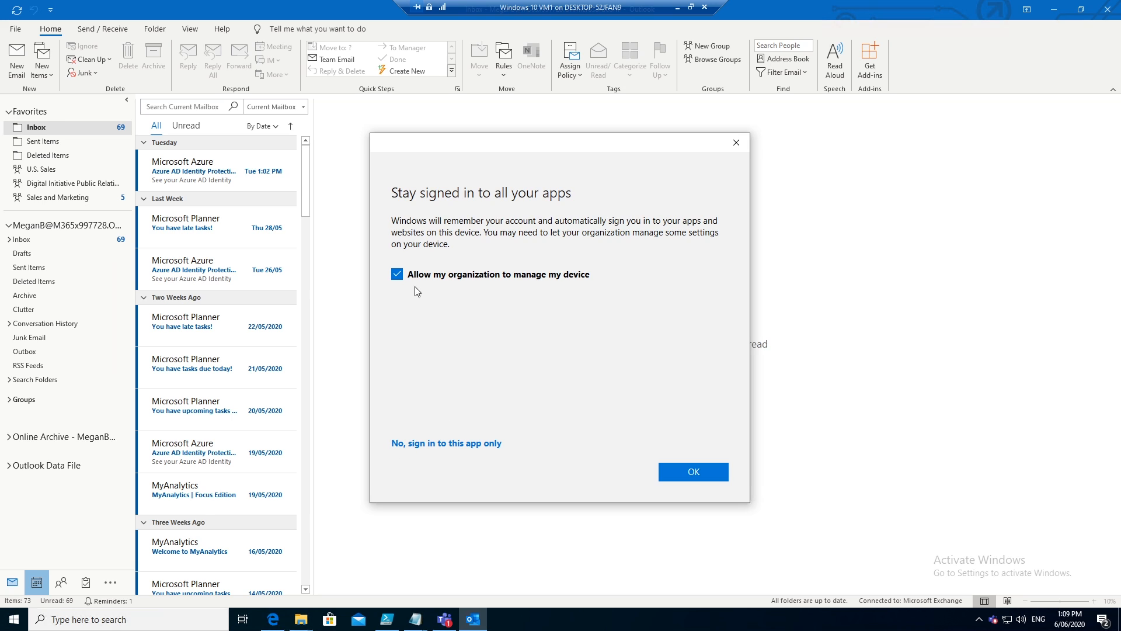
Step: Decline device management, sign in to this app only, and close Account Settings
left_click(400, 275)
left_click(449, 444)
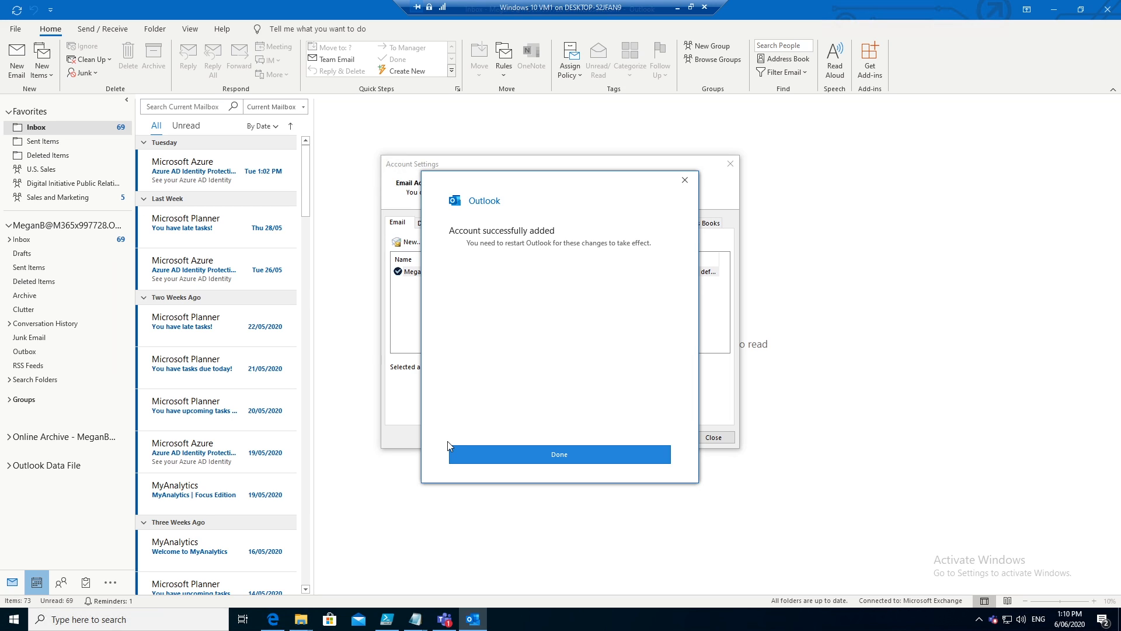
left_click(525, 453)
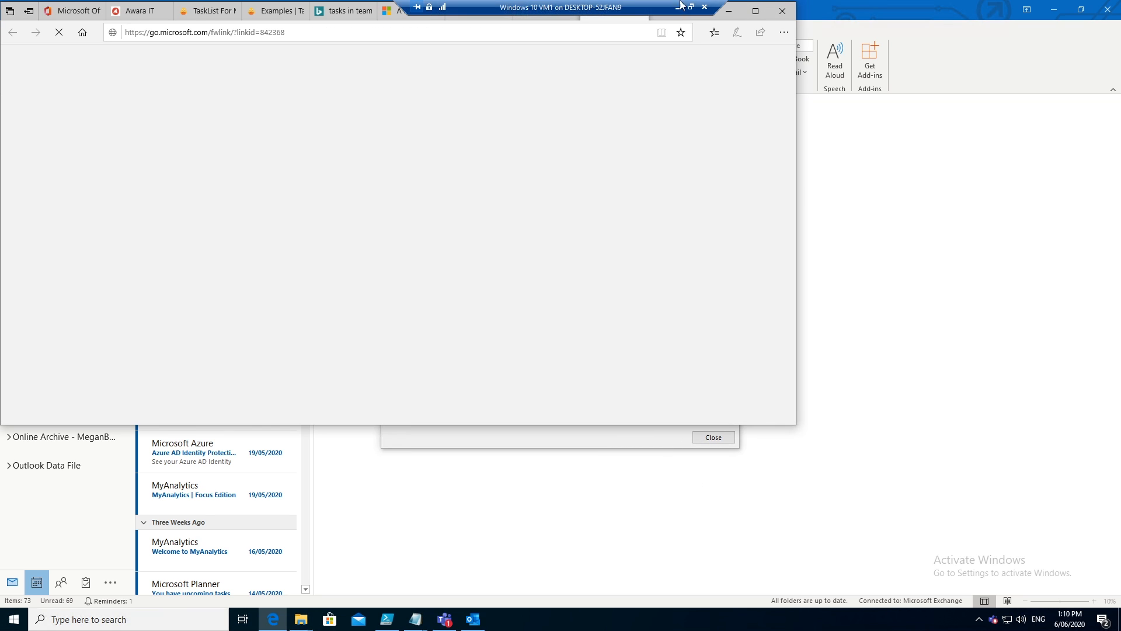
left_click(728, 11)
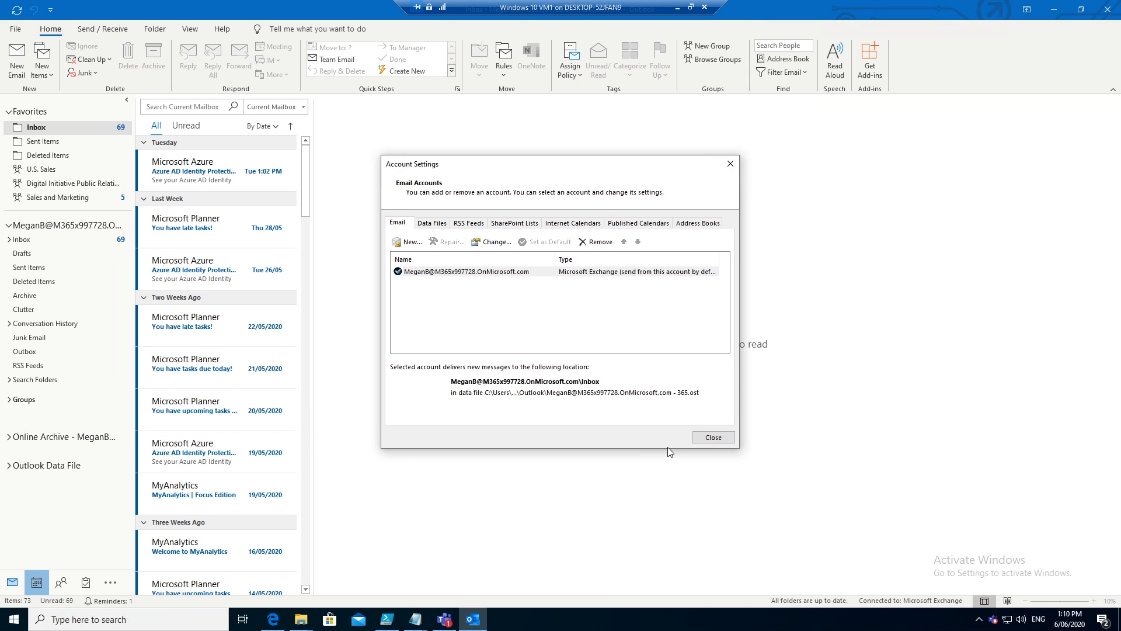
left_click(705, 439)
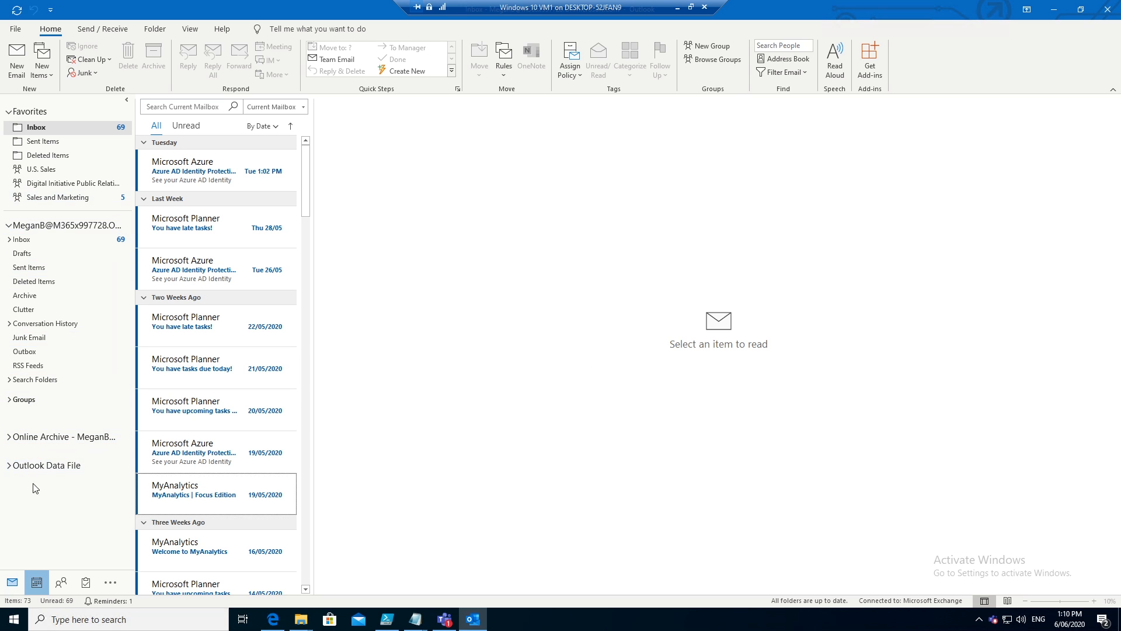
Step: Close Outlook and relaunch it from a Start menu search for 'outlook'
left_click(1108, 9)
key("super")
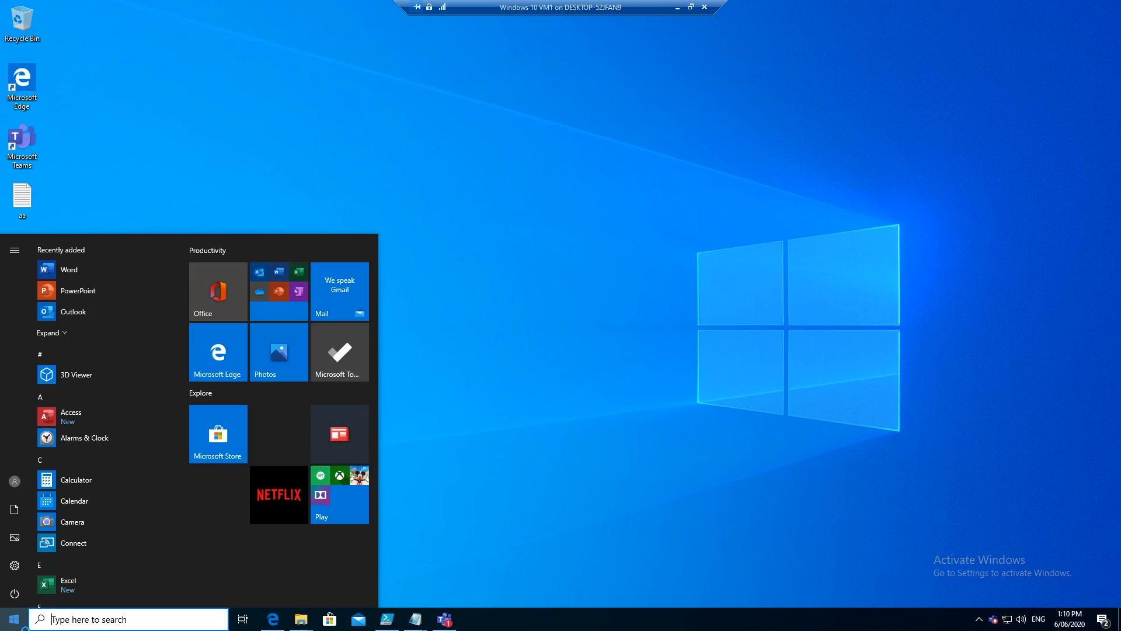
type("ol")
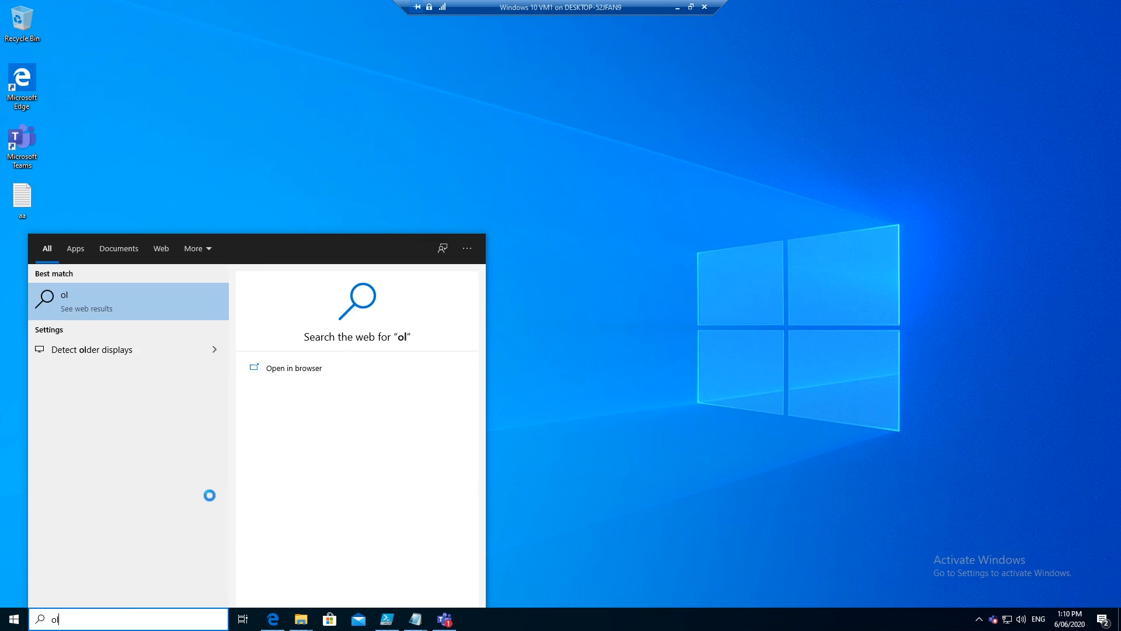
type("utlook")
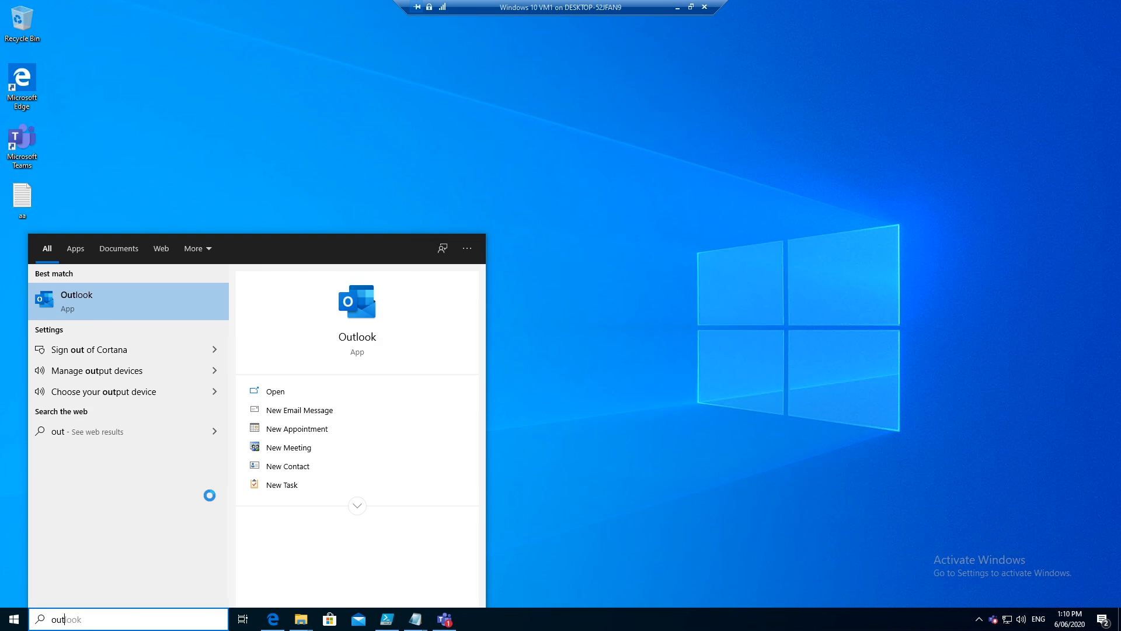
key("Return")
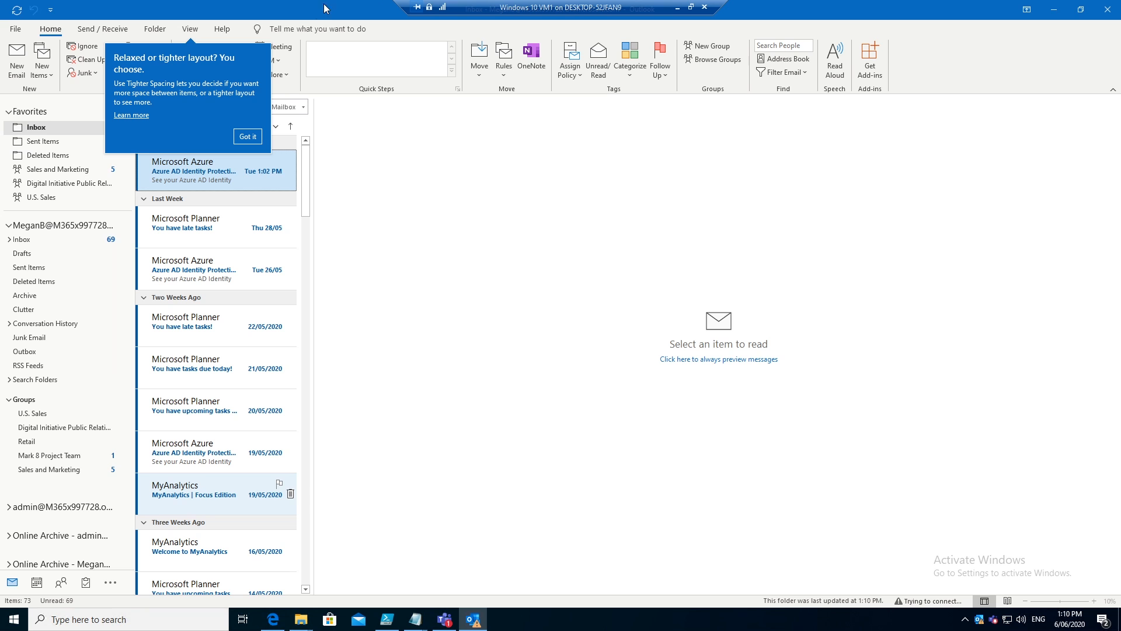
Step: Open the admin account's Inbox, dismissing the layout tip and the Focused Inbox introduction
left_click(247, 136)
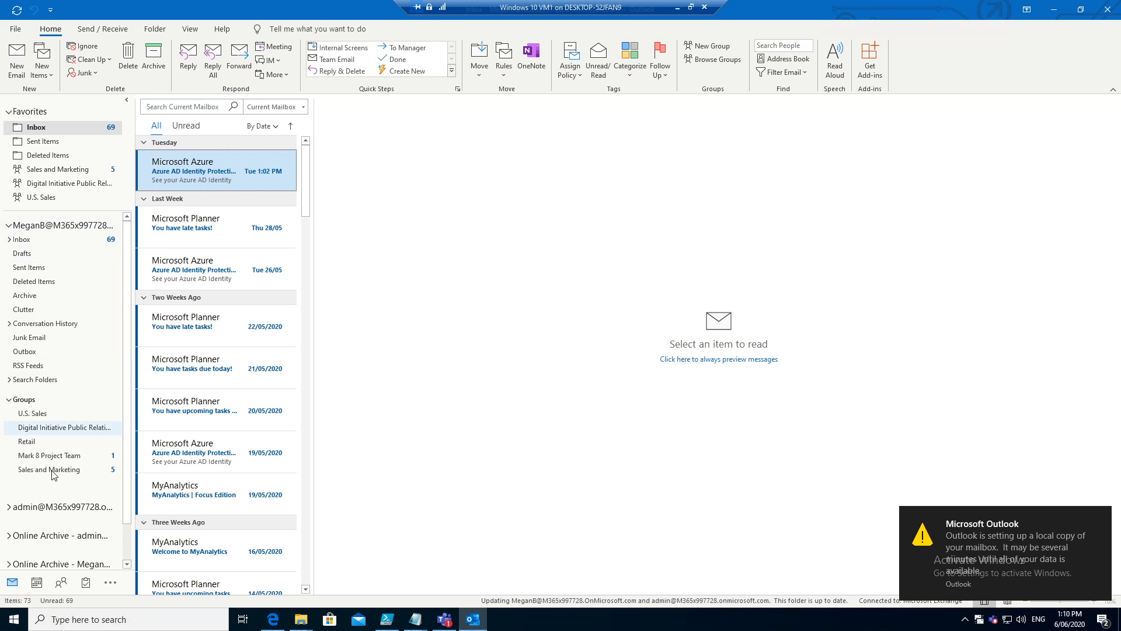
scroll(56, 476, "down", 1)
left_click(8, 480)
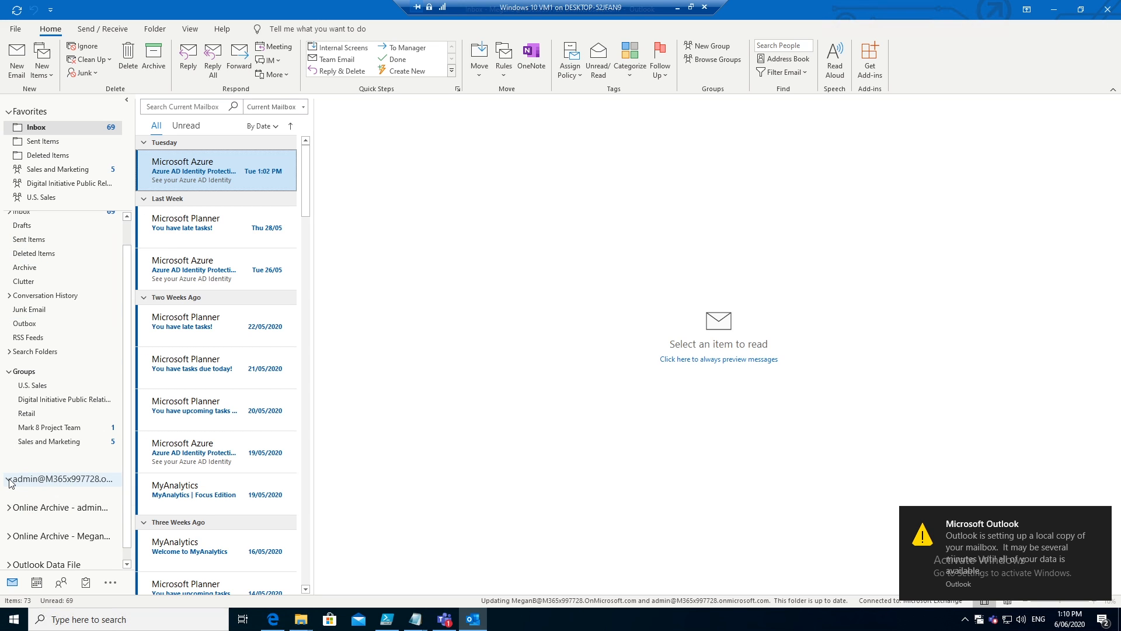
left_click(51, 492)
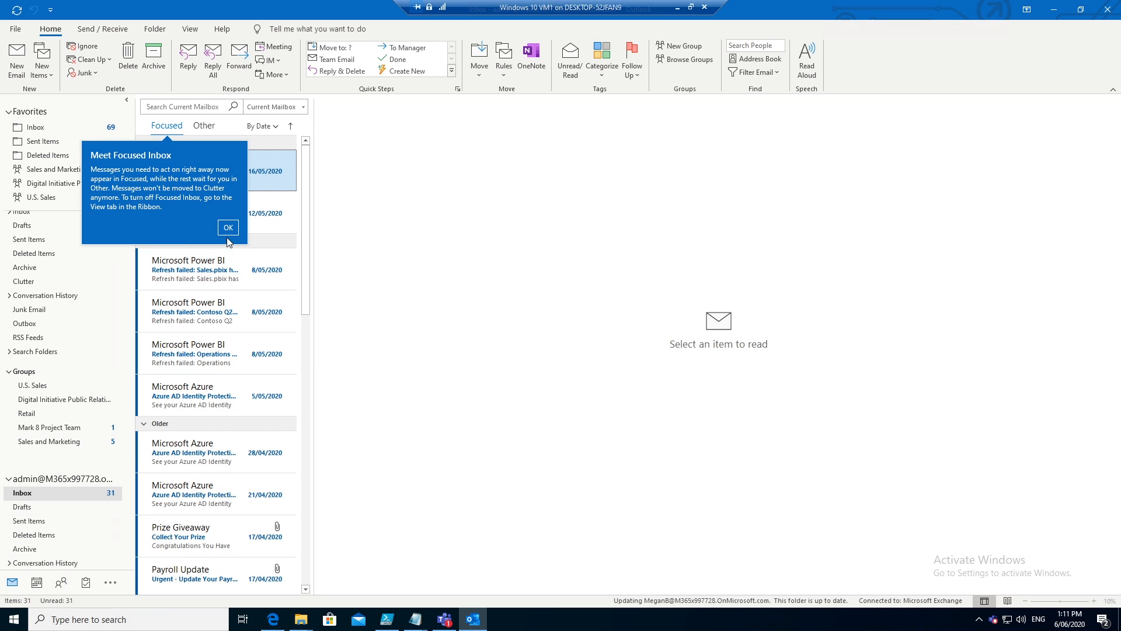
left_click(227, 227)
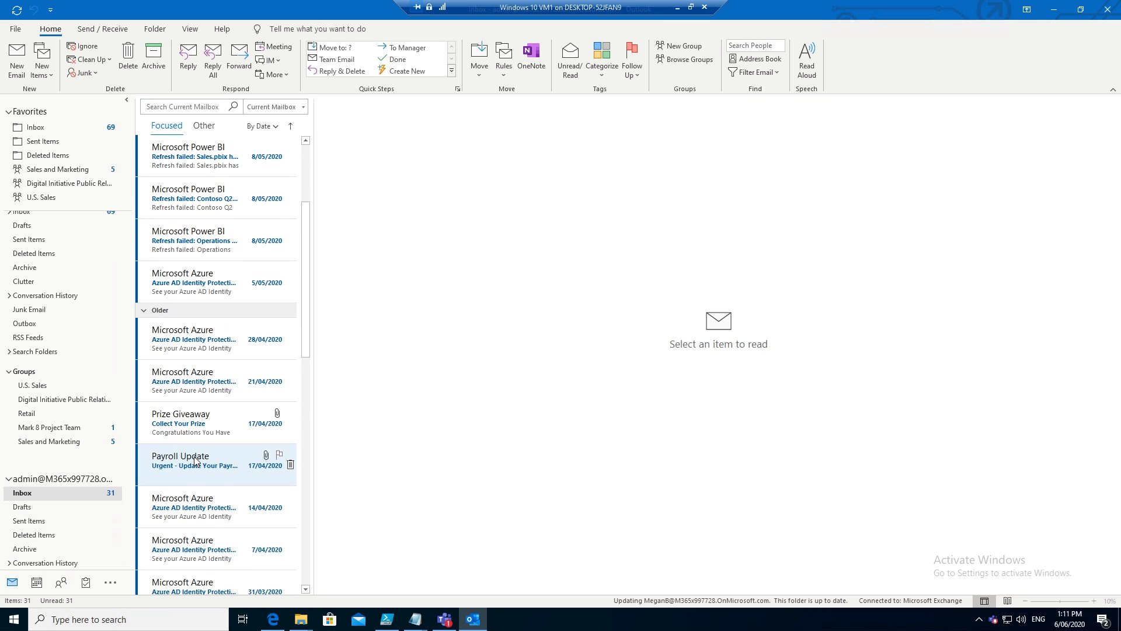
left_click(37, 583)
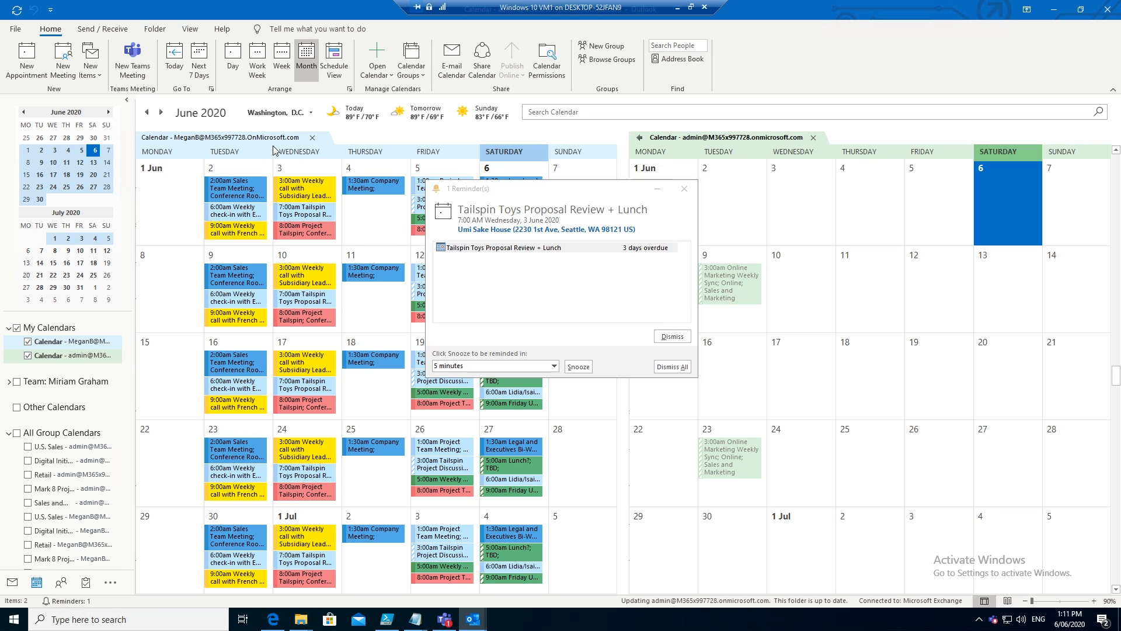
Step: Dismiss the reminder, overlay the admin calendar and restore side-by-side, then untick the admin calendar
left_click(685, 189)
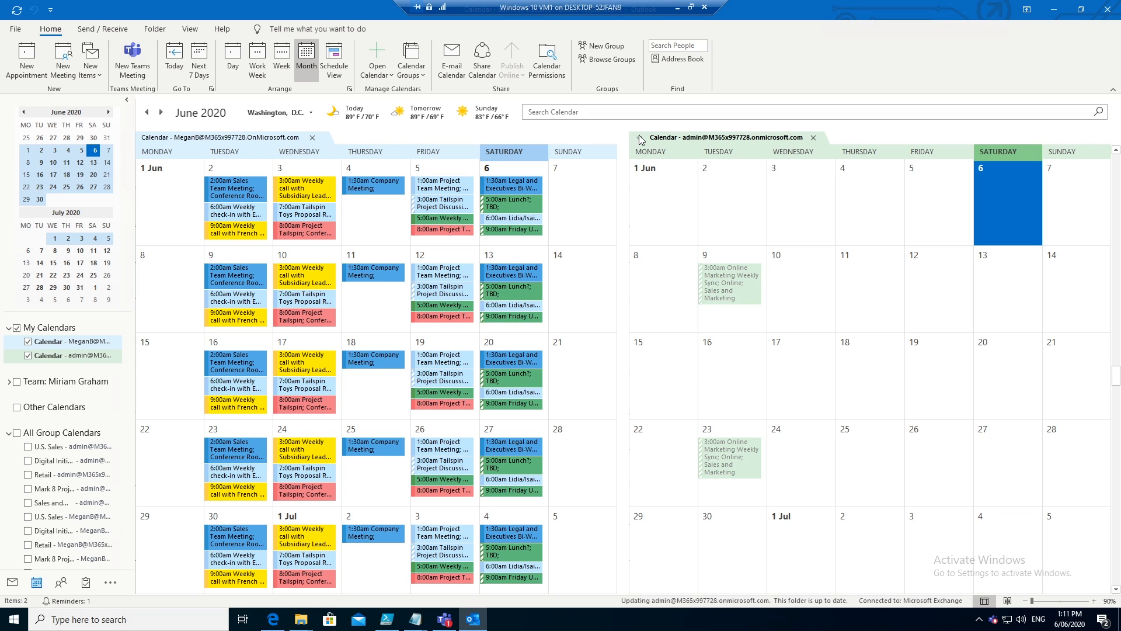
left_click(640, 140)
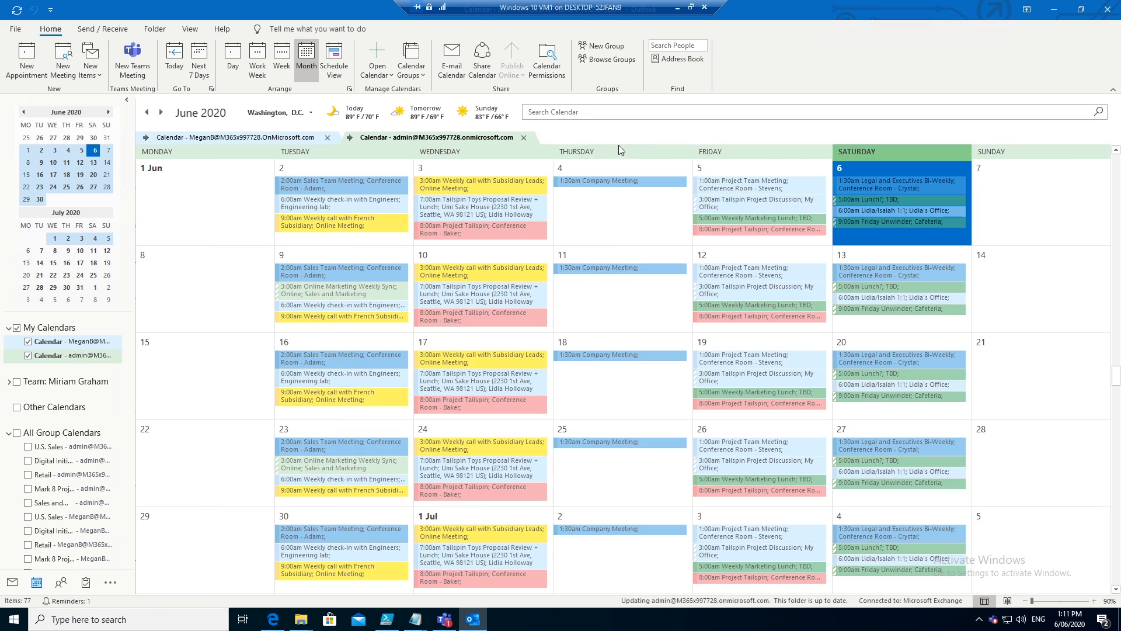
left_click(350, 139)
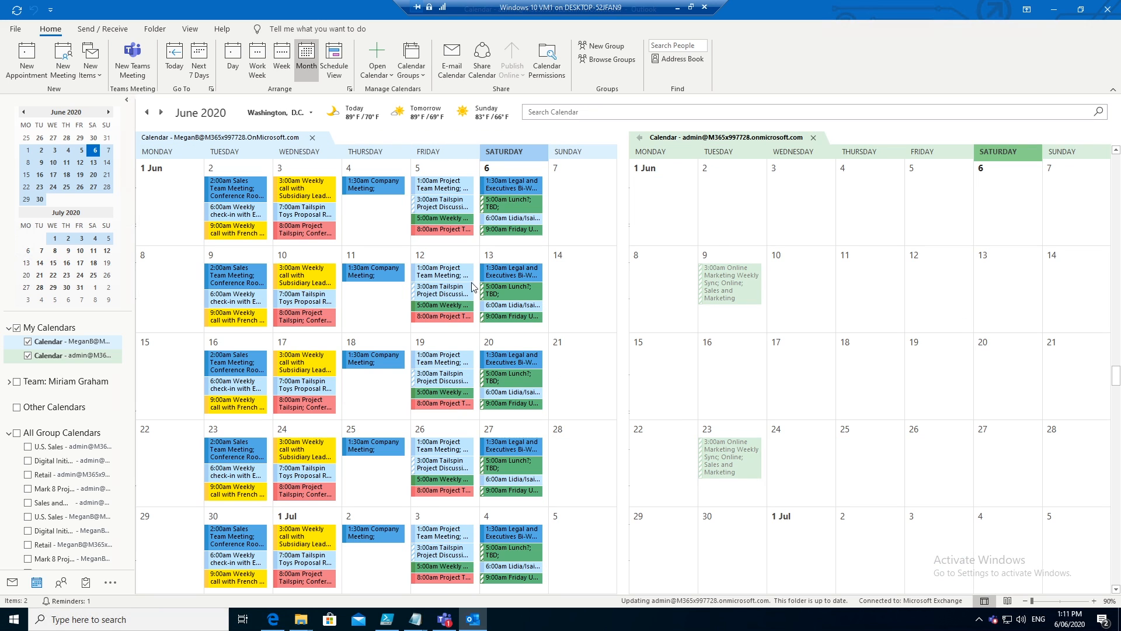
left_click(27, 355)
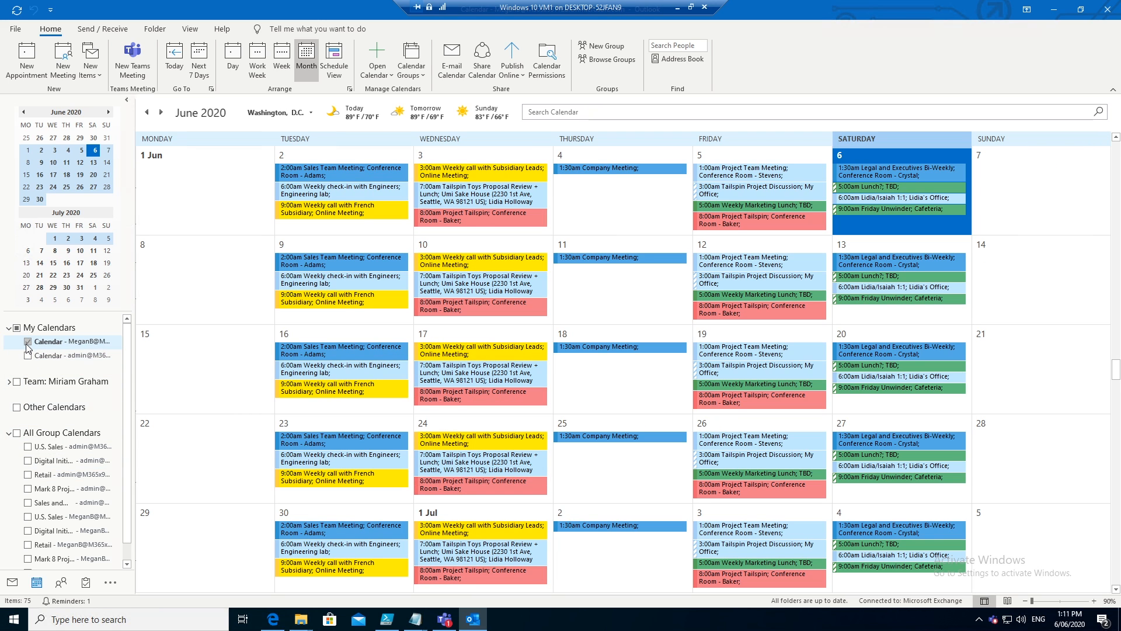